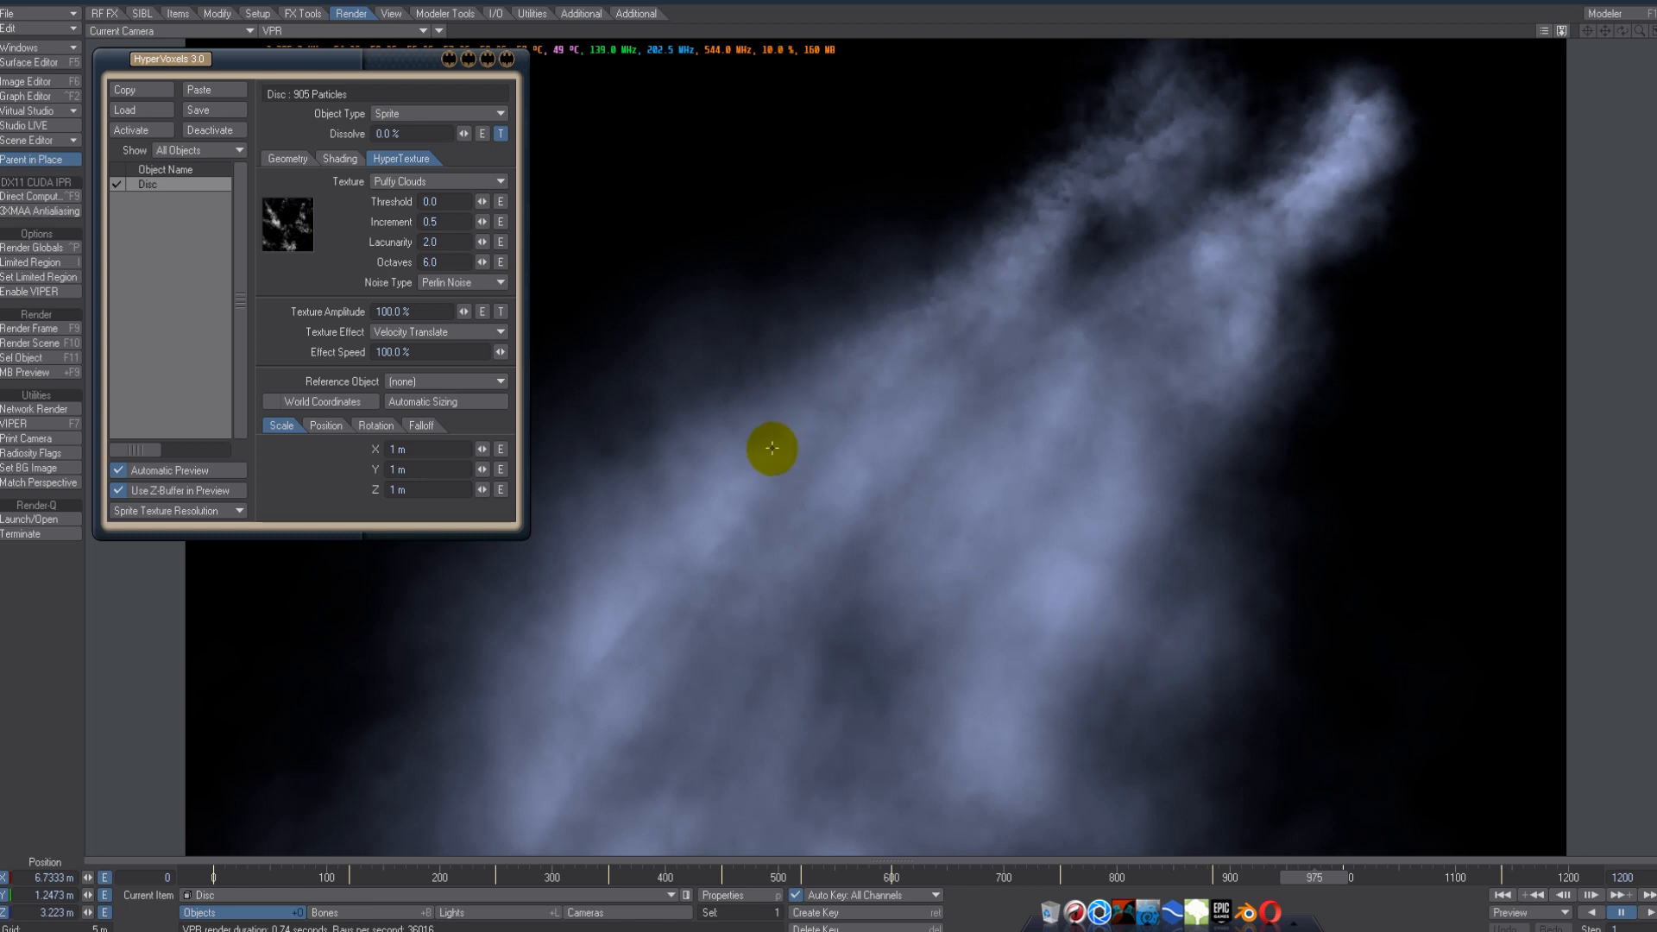
# - Switch the viewport to Vertices display to see the particles and shift the HyperVoxels window slightly aside
pyautogui.click(381, 30)
pyautogui.click(380, 19)
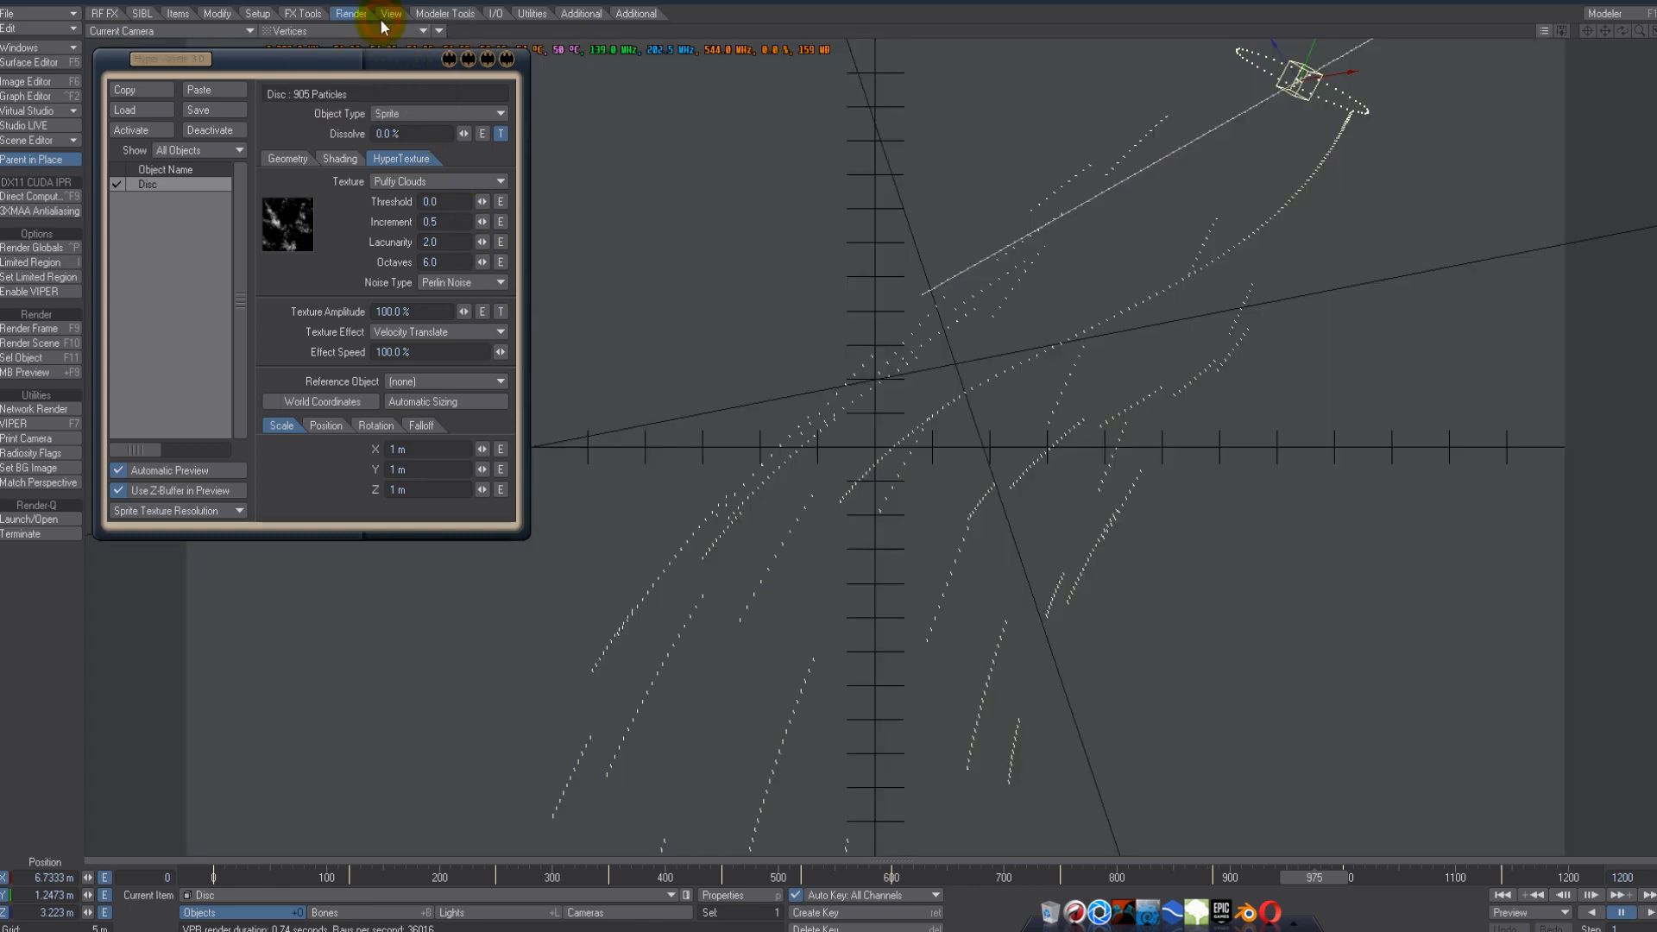
pyautogui.click(368, 52)
pyautogui.moveTo(362, 57); pyautogui.dragTo(359, 57)
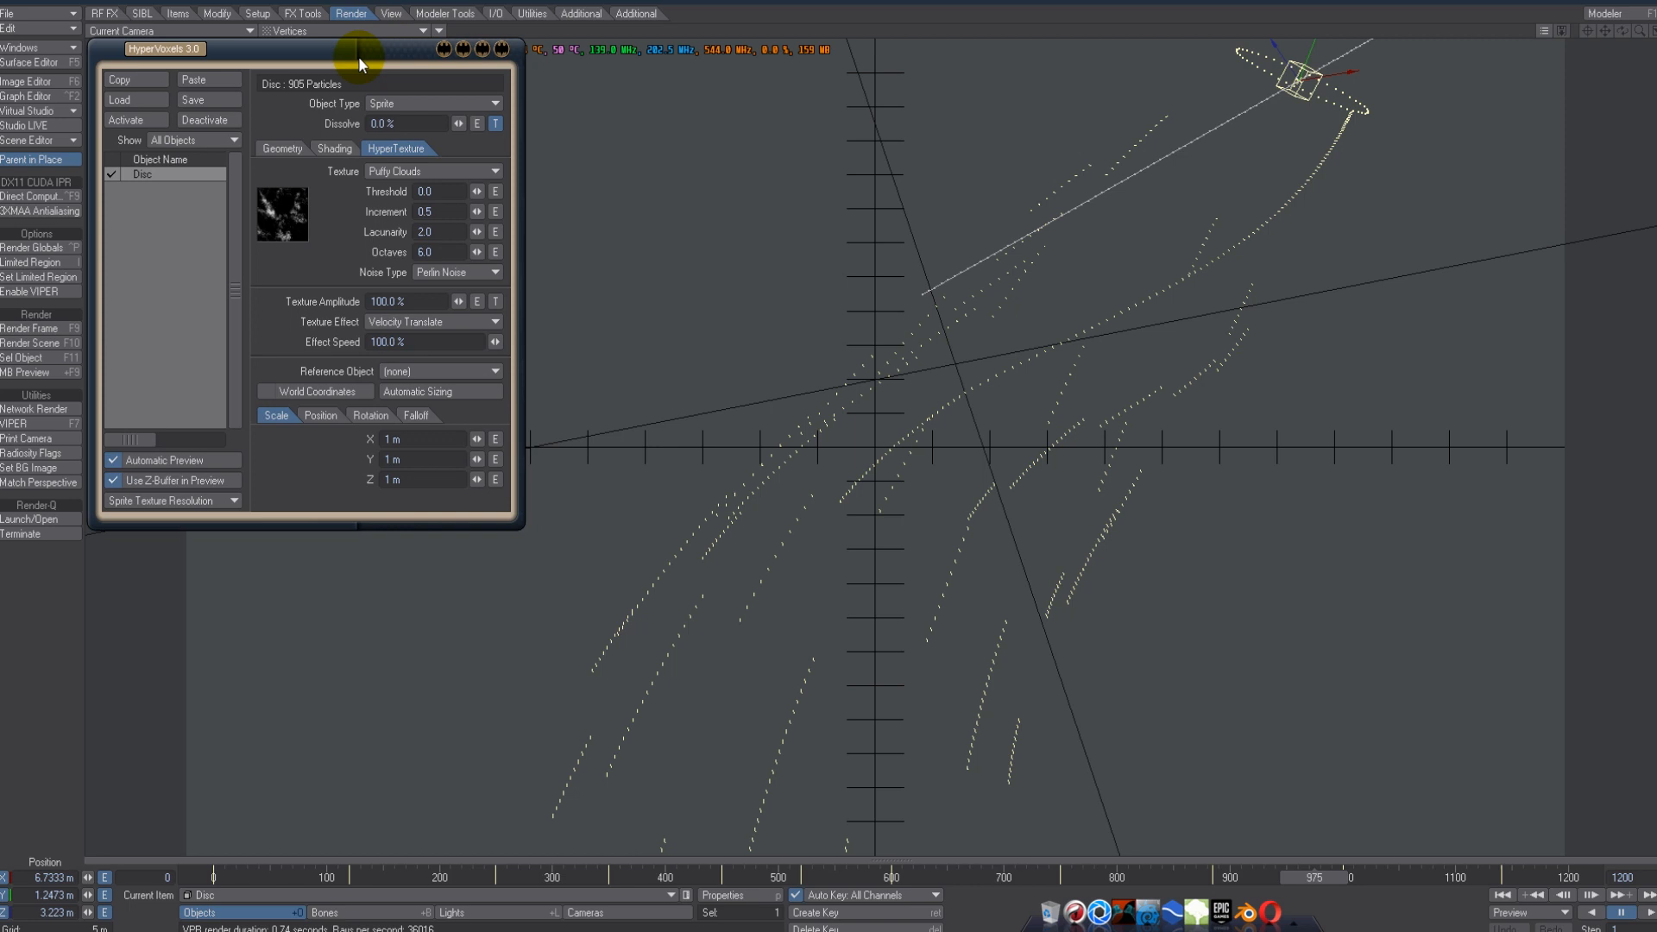
# - Open the Disc object's properties and examine its FX emitter's generator settings, including birth rate and particle limit
pyautogui.click(767, 898)
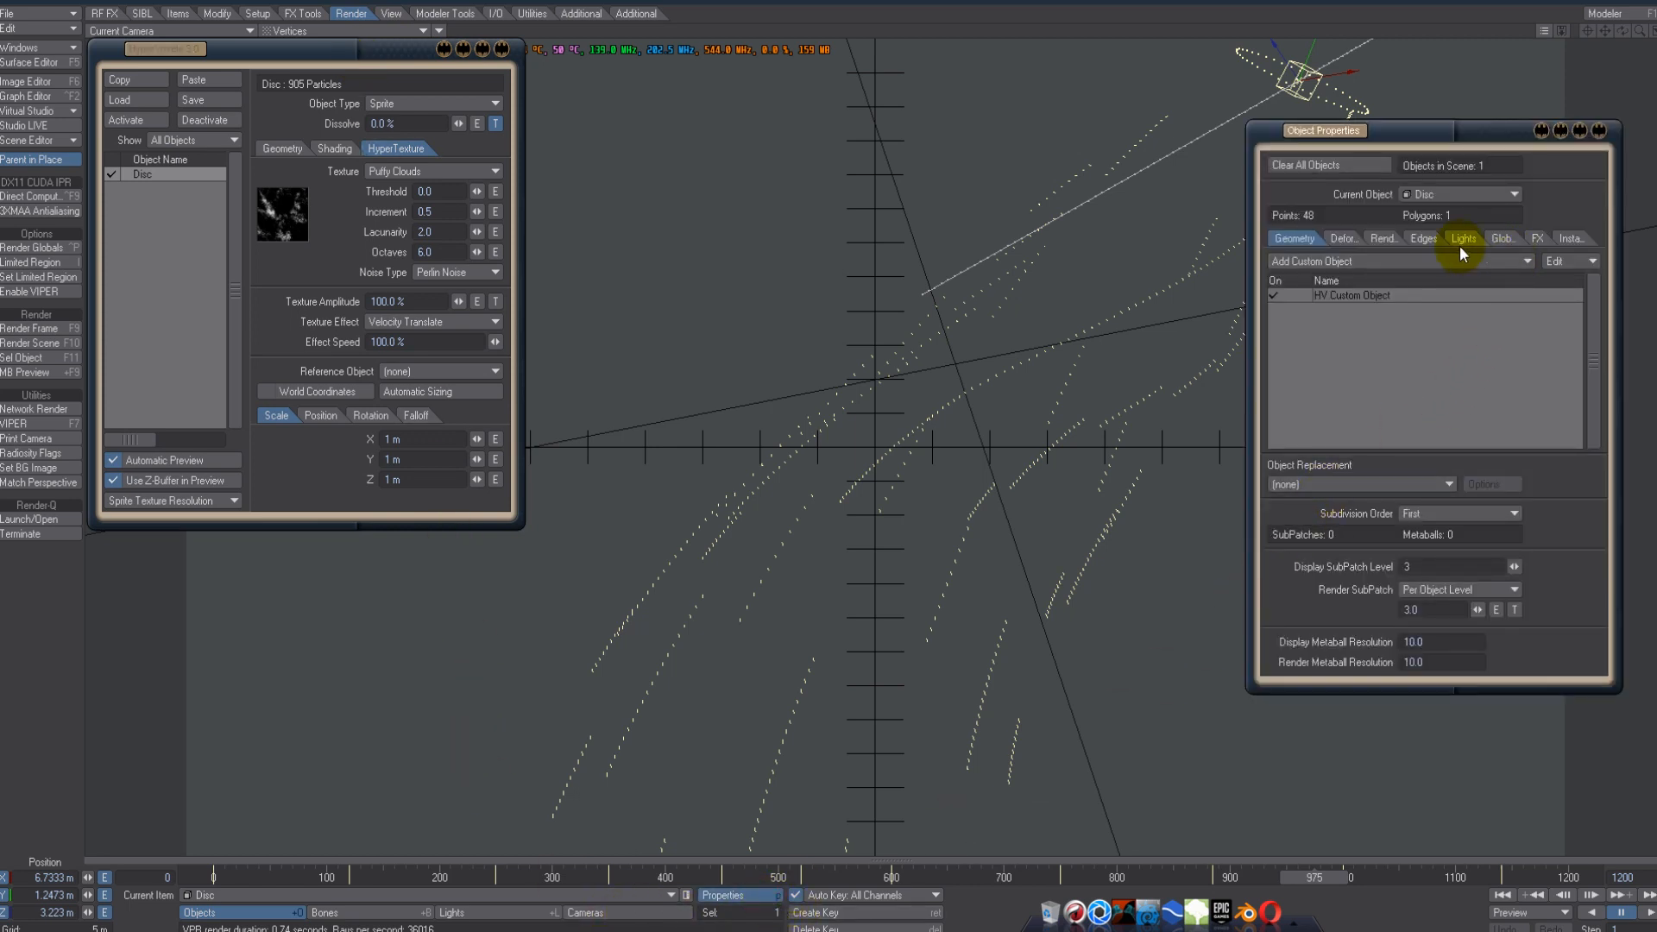
pyautogui.click(1540, 242)
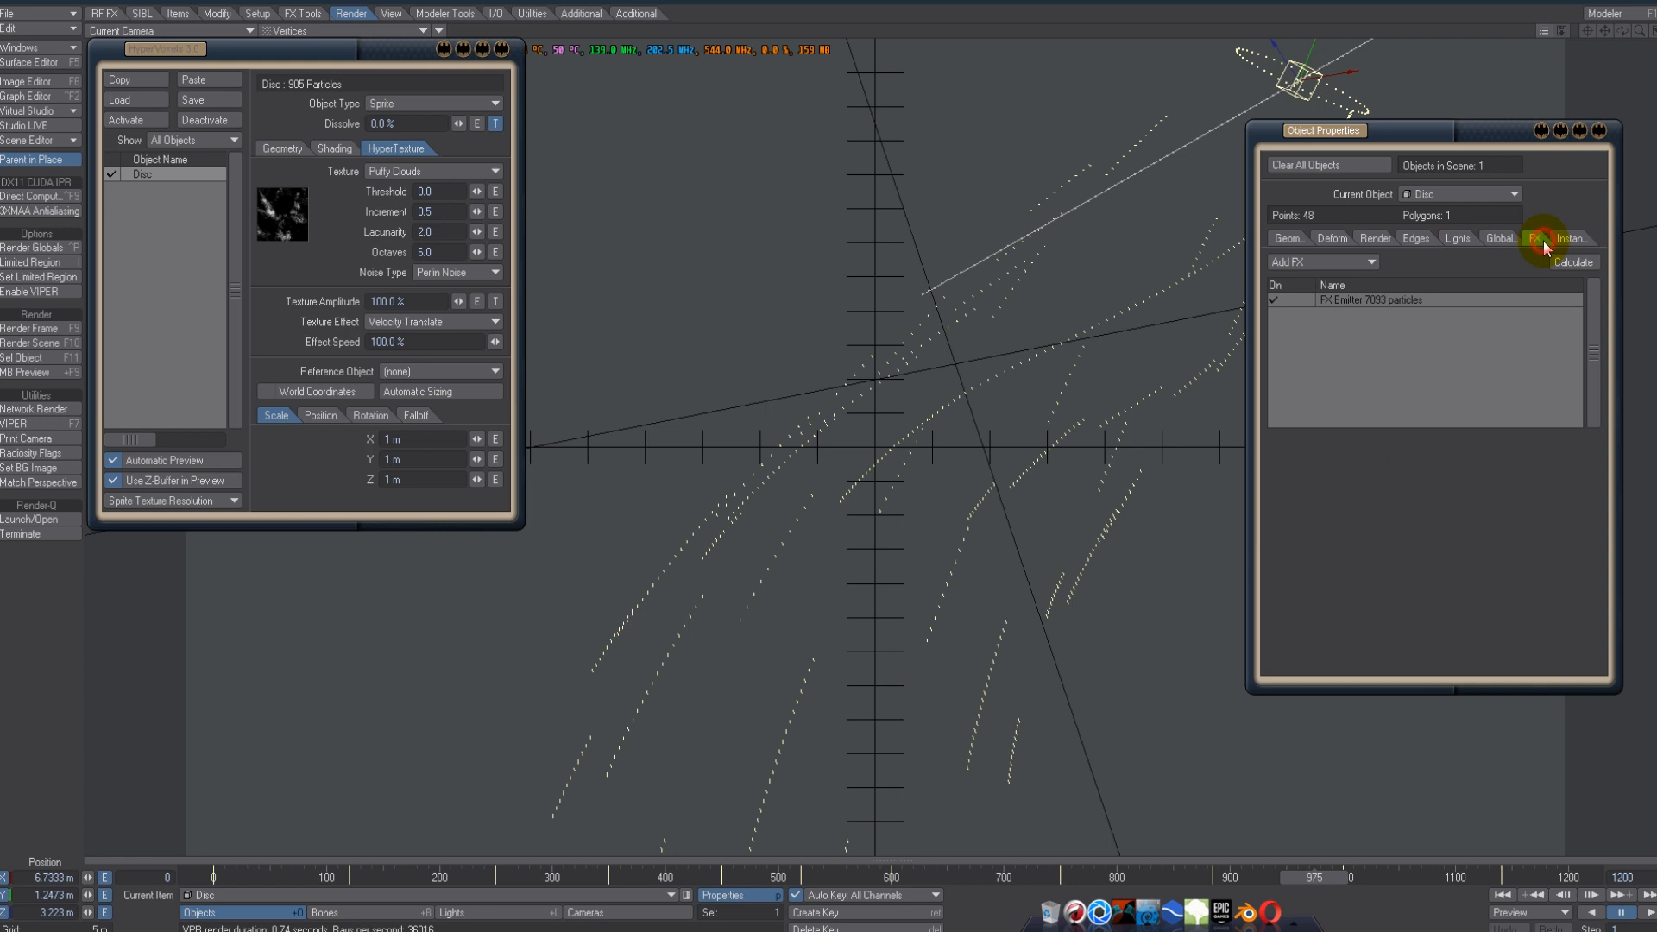
pyautogui.click(1476, 300)
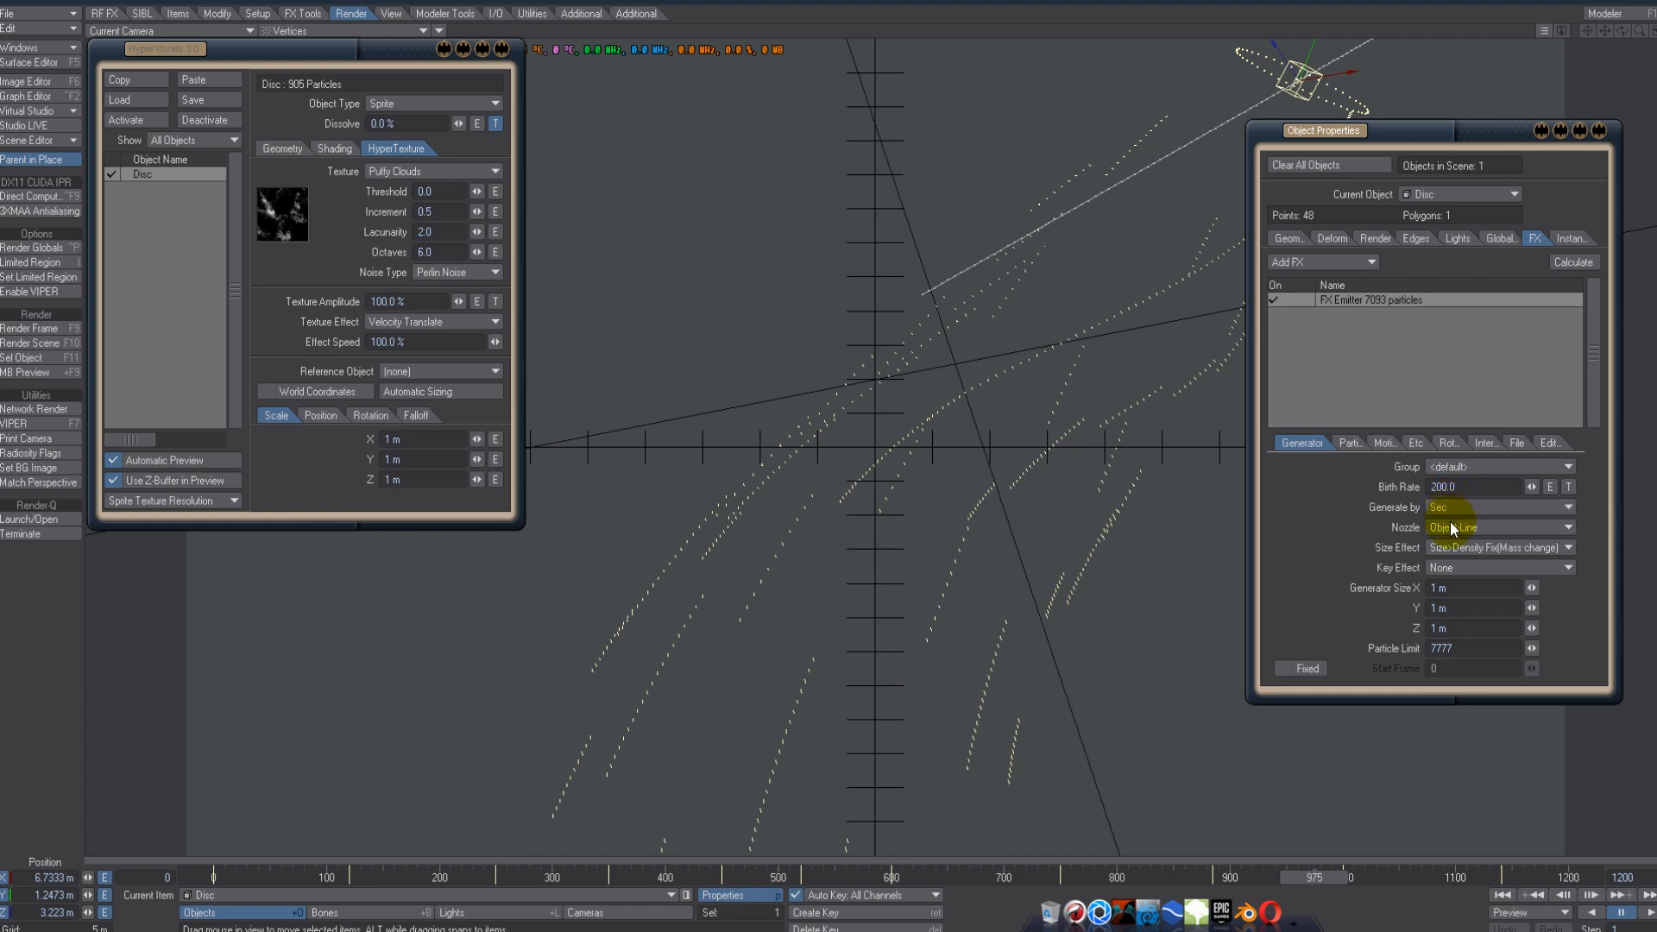
pyautogui.click(1444, 487)
pyautogui.moveTo(1468, 488); pyautogui.dragTo(1395, 492)
pyautogui.moveTo(1488, 648); pyautogui.dragTo(1425, 651)
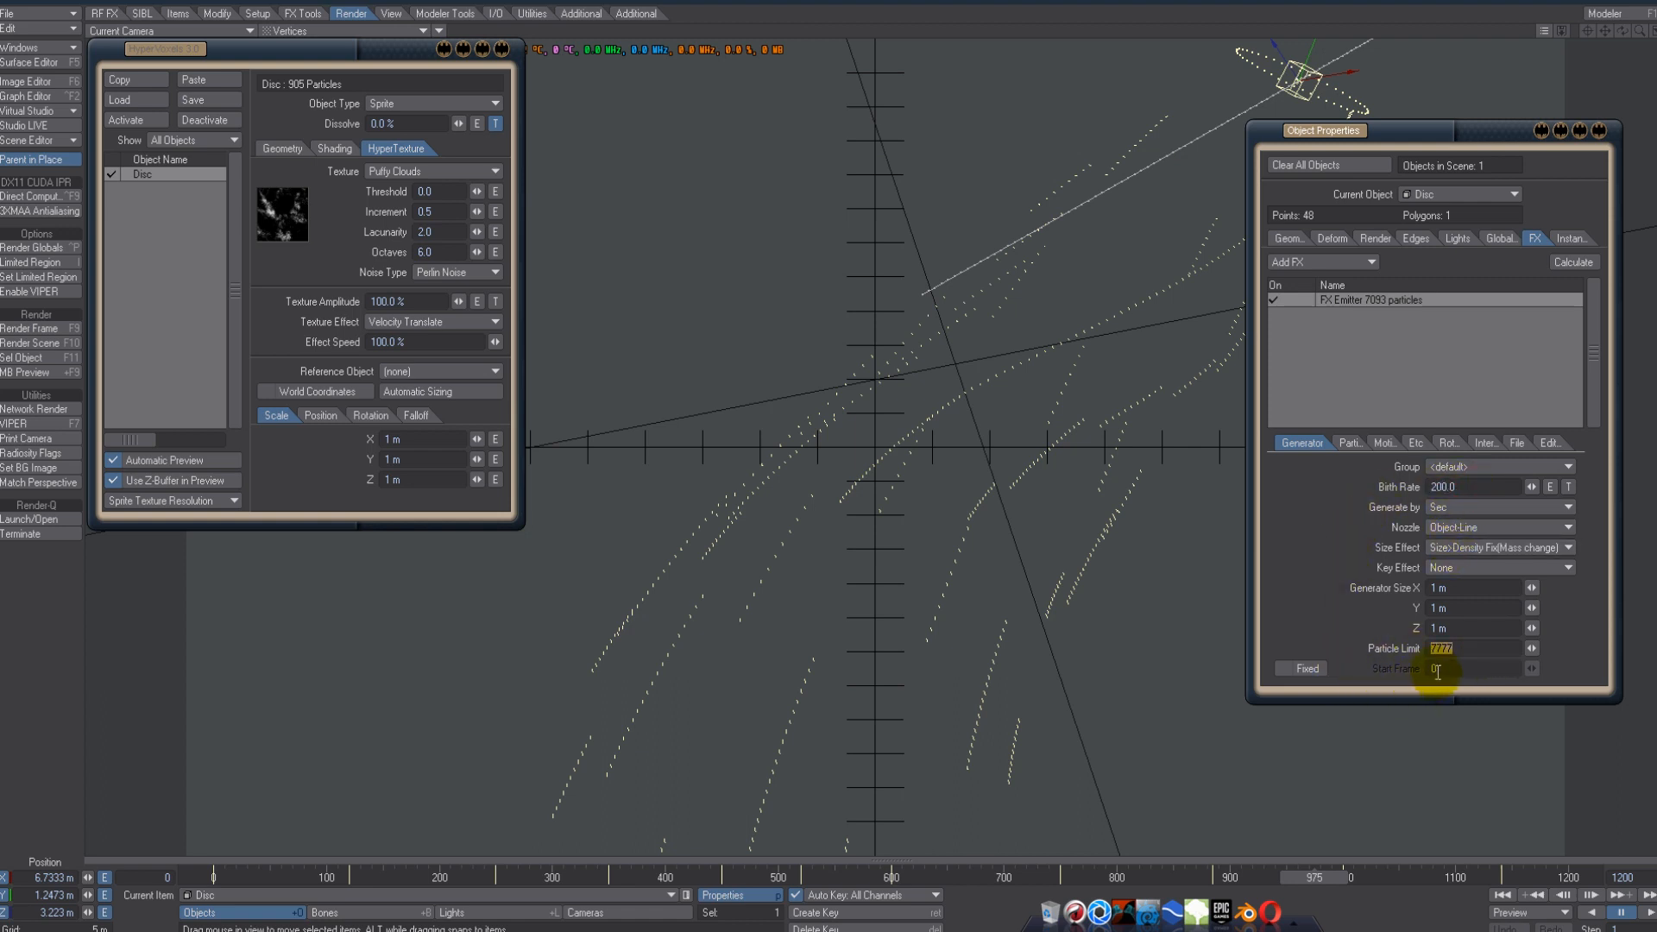
# - Review the emitter's gravity and particle settings, return to the generator settings, and close the object properties
pyautogui.click(1383, 442)
pyautogui.click(1407, 443)
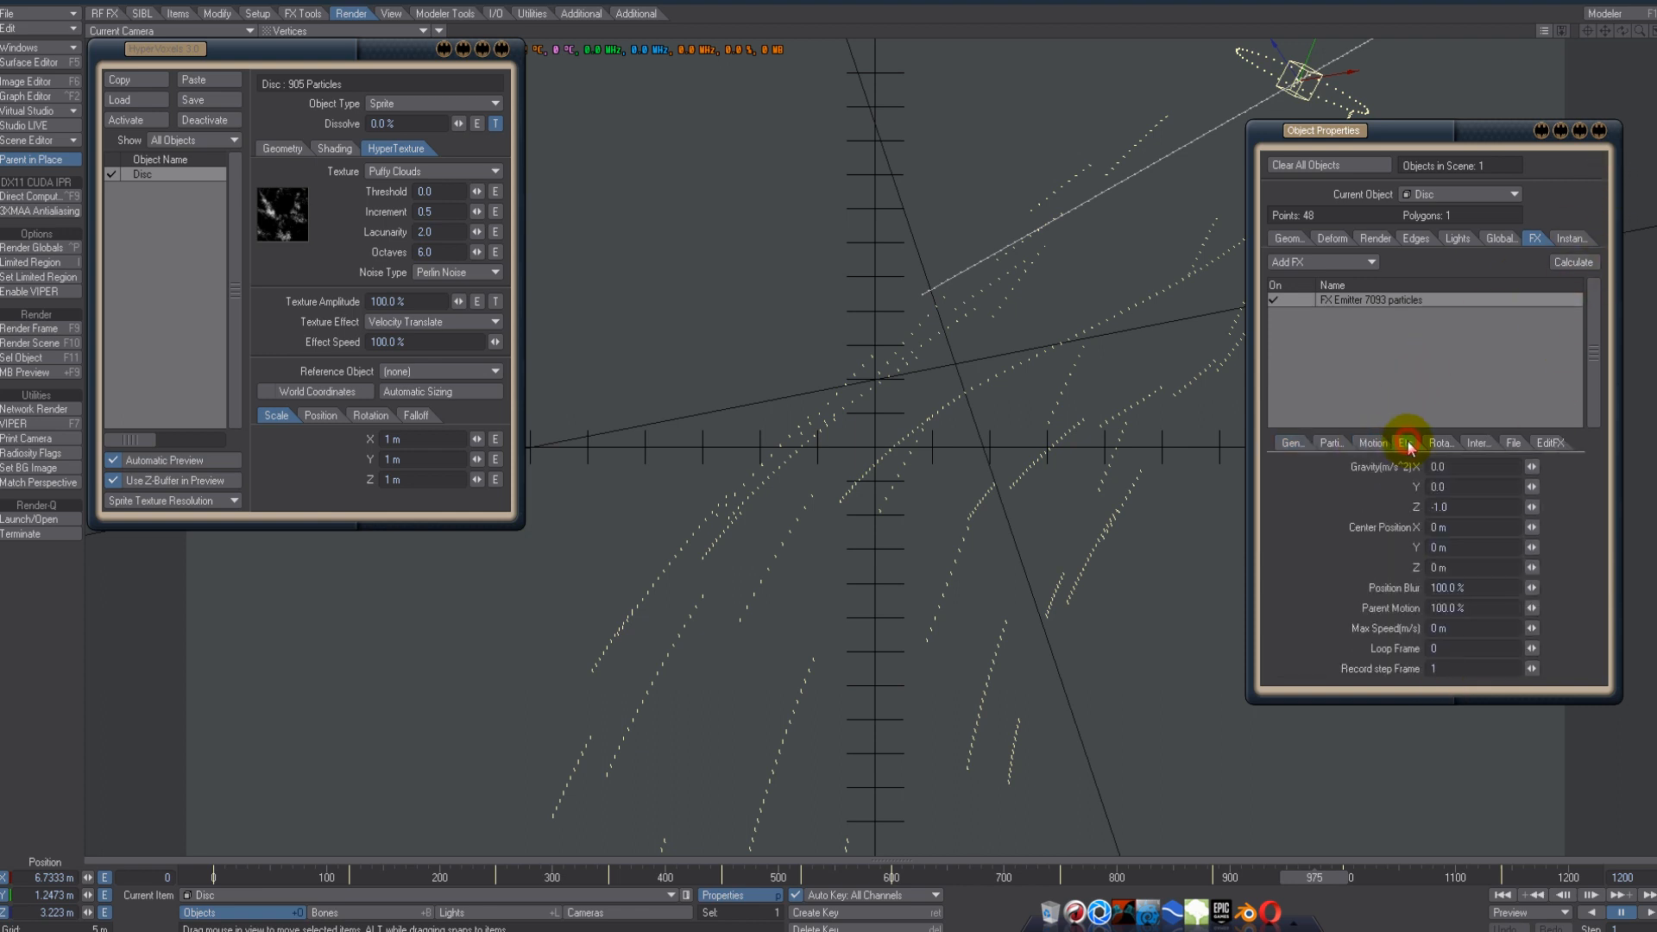
pyautogui.click(1334, 444)
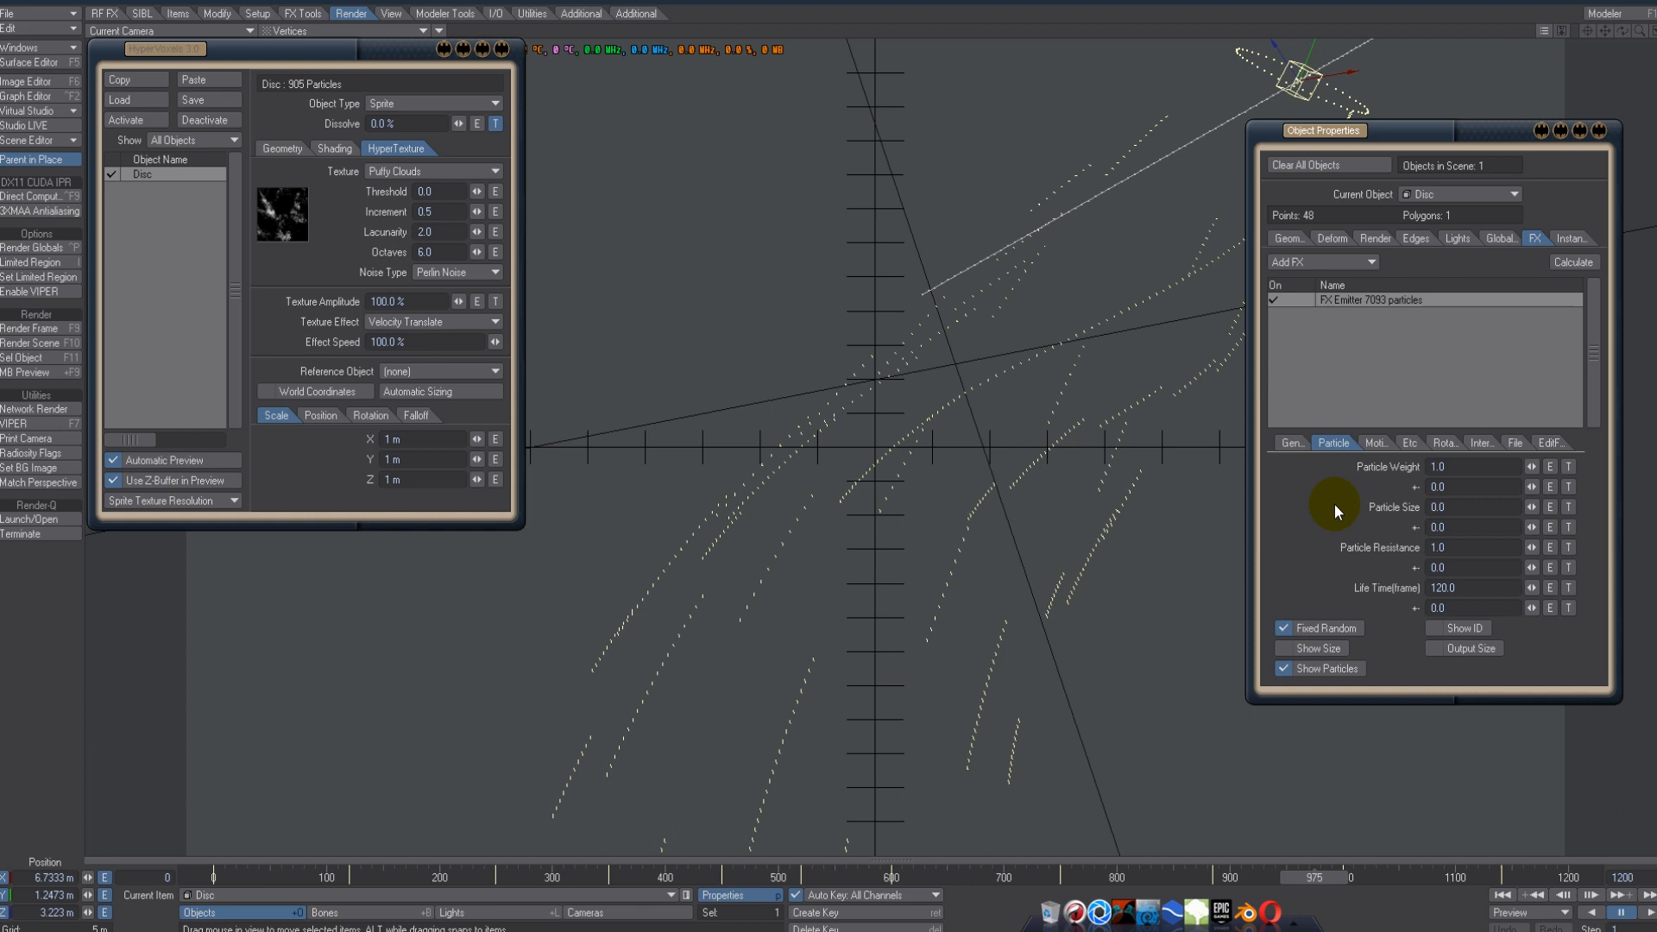
pyautogui.click(1294, 442)
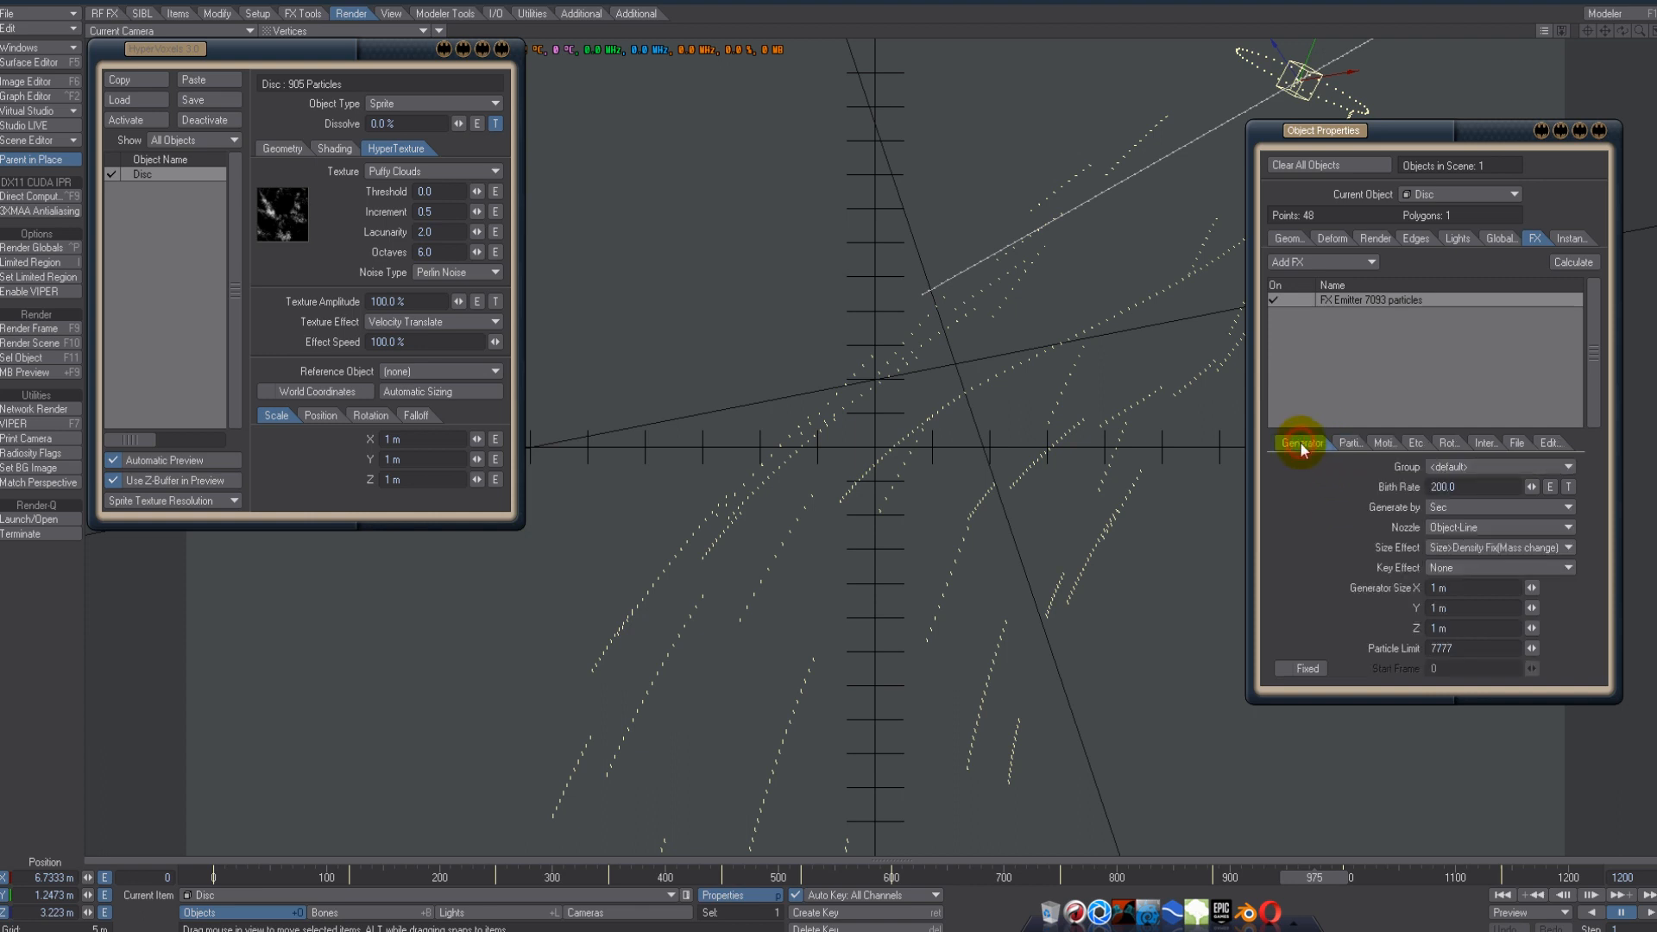
pyautogui.click(1599, 134)
# - Review the Disc's HyperVoxels shading, HyperTexture and geometry settings
pyautogui.click(335, 149)
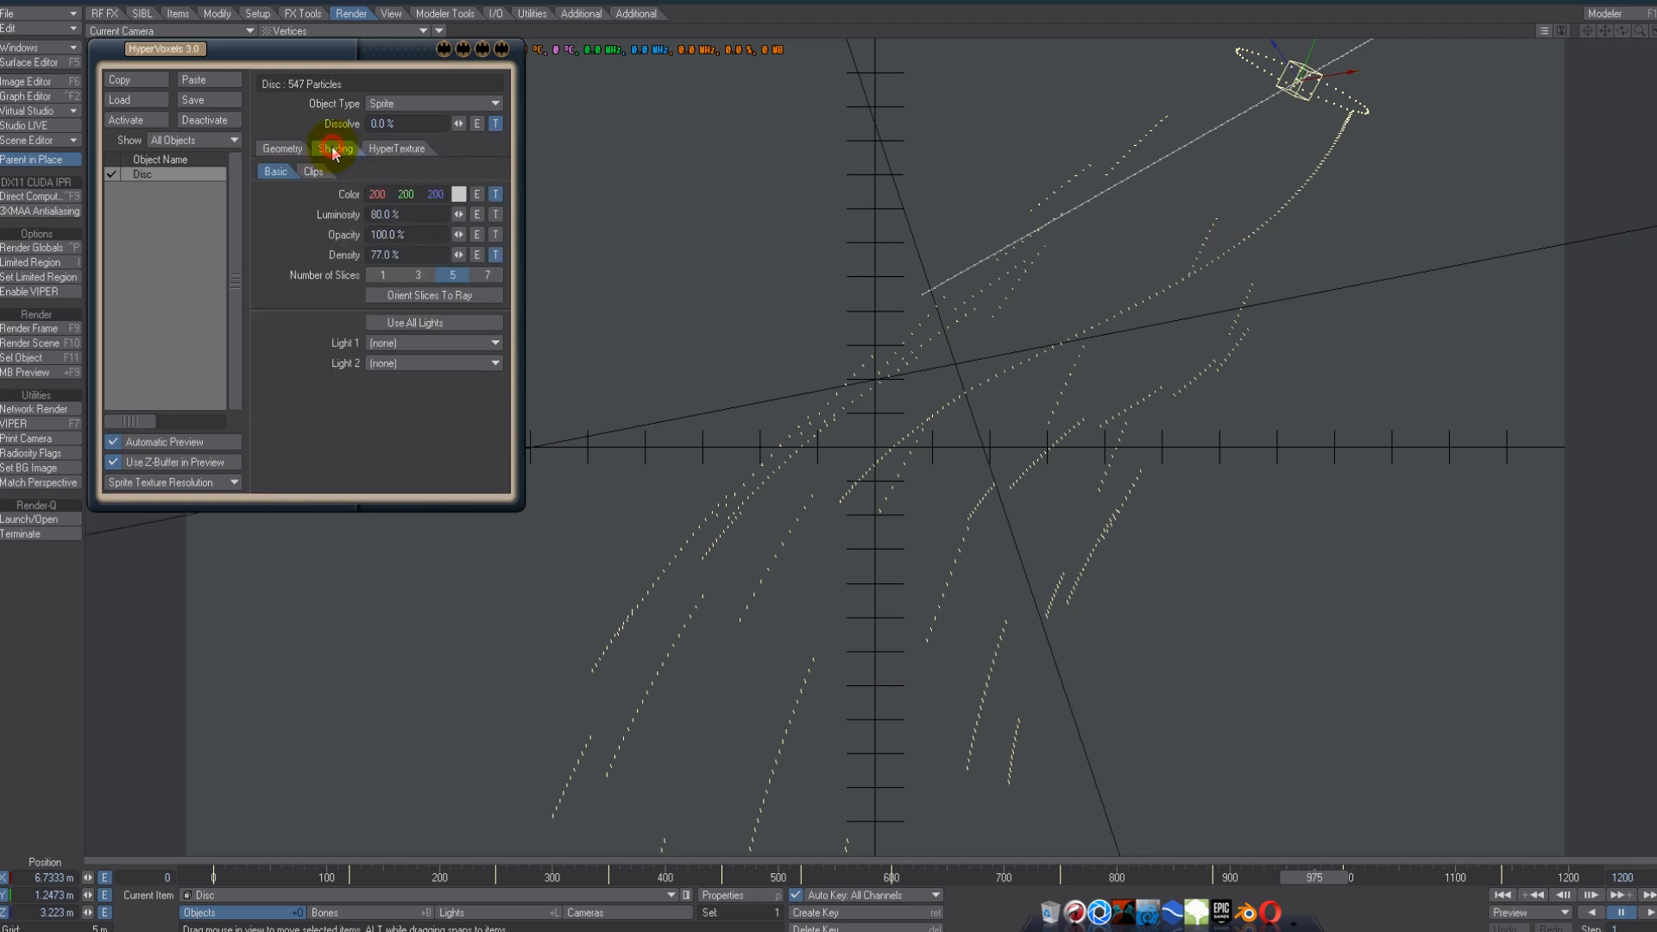
pyautogui.click(384, 149)
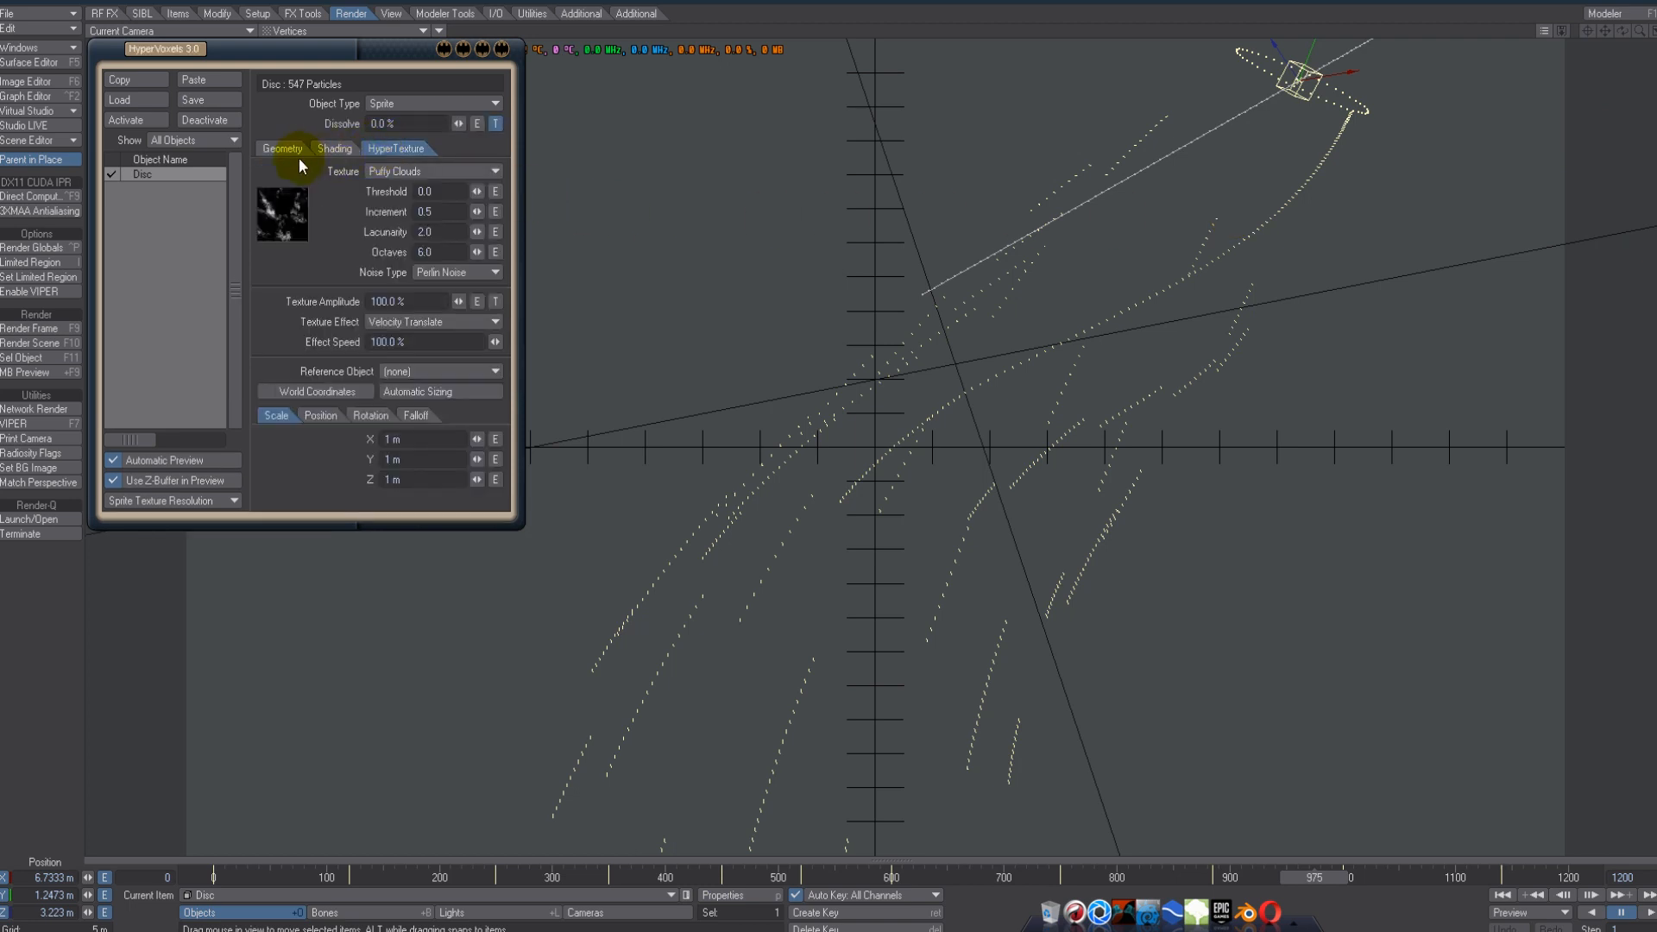
pyautogui.click(292, 150)
# - Set the viewport to VPR and preview the cloud trail at successively earlier frames down to frame 566
pyautogui.click(397, 29)
pyautogui.click(374, 113)
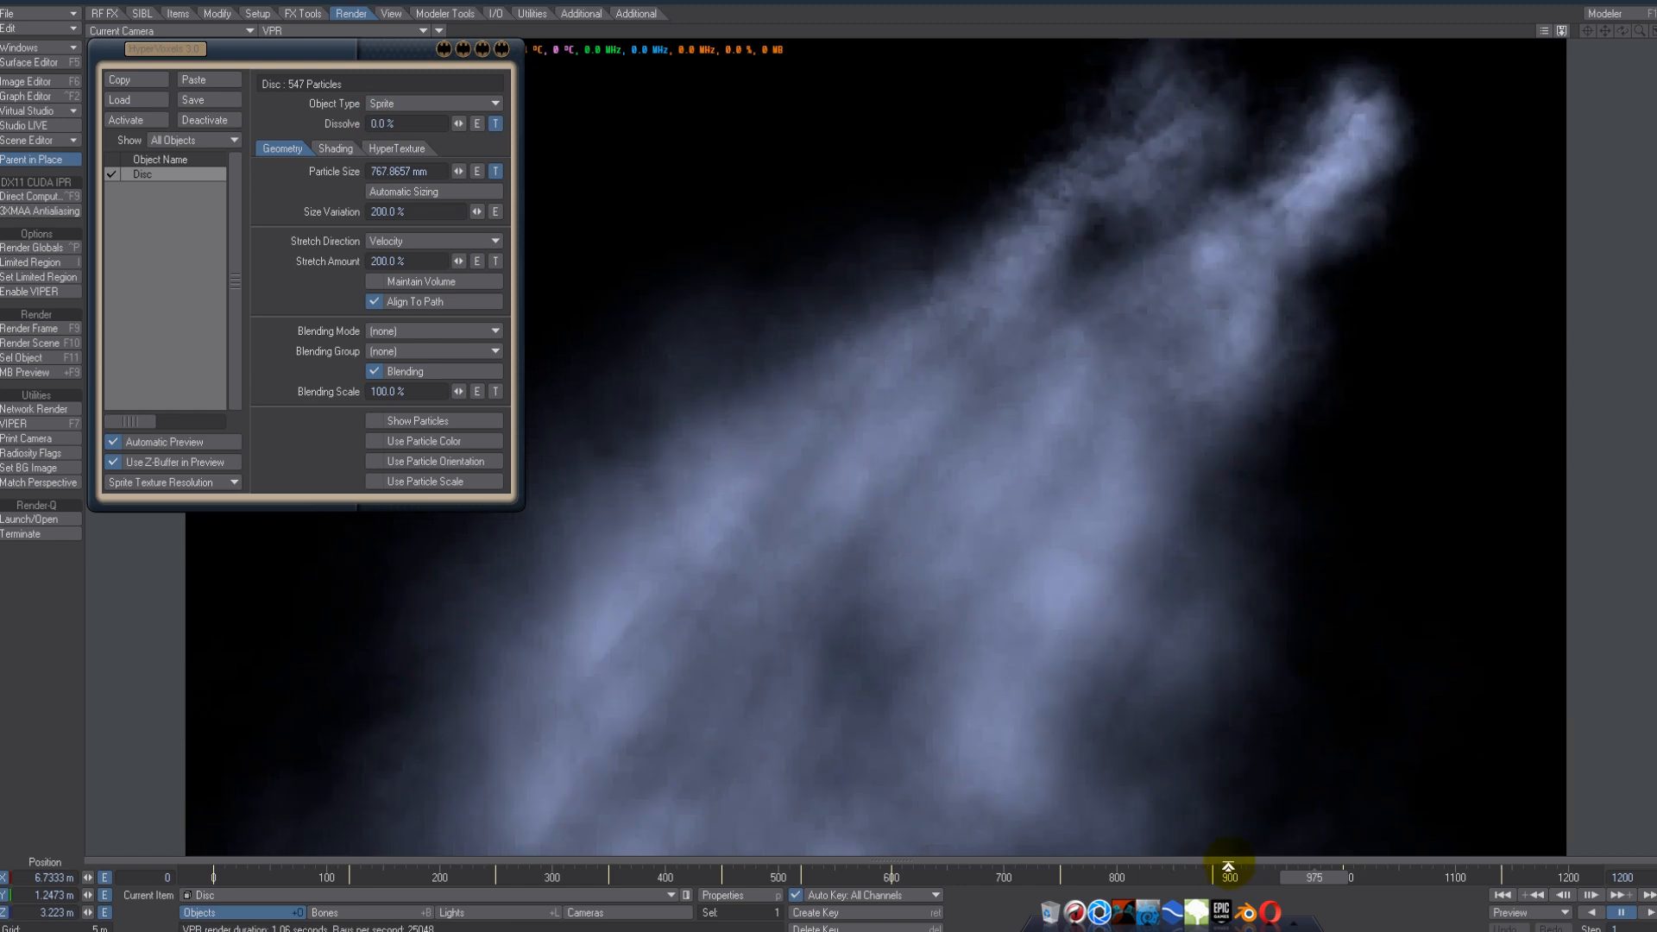
pyautogui.click(1208, 878)
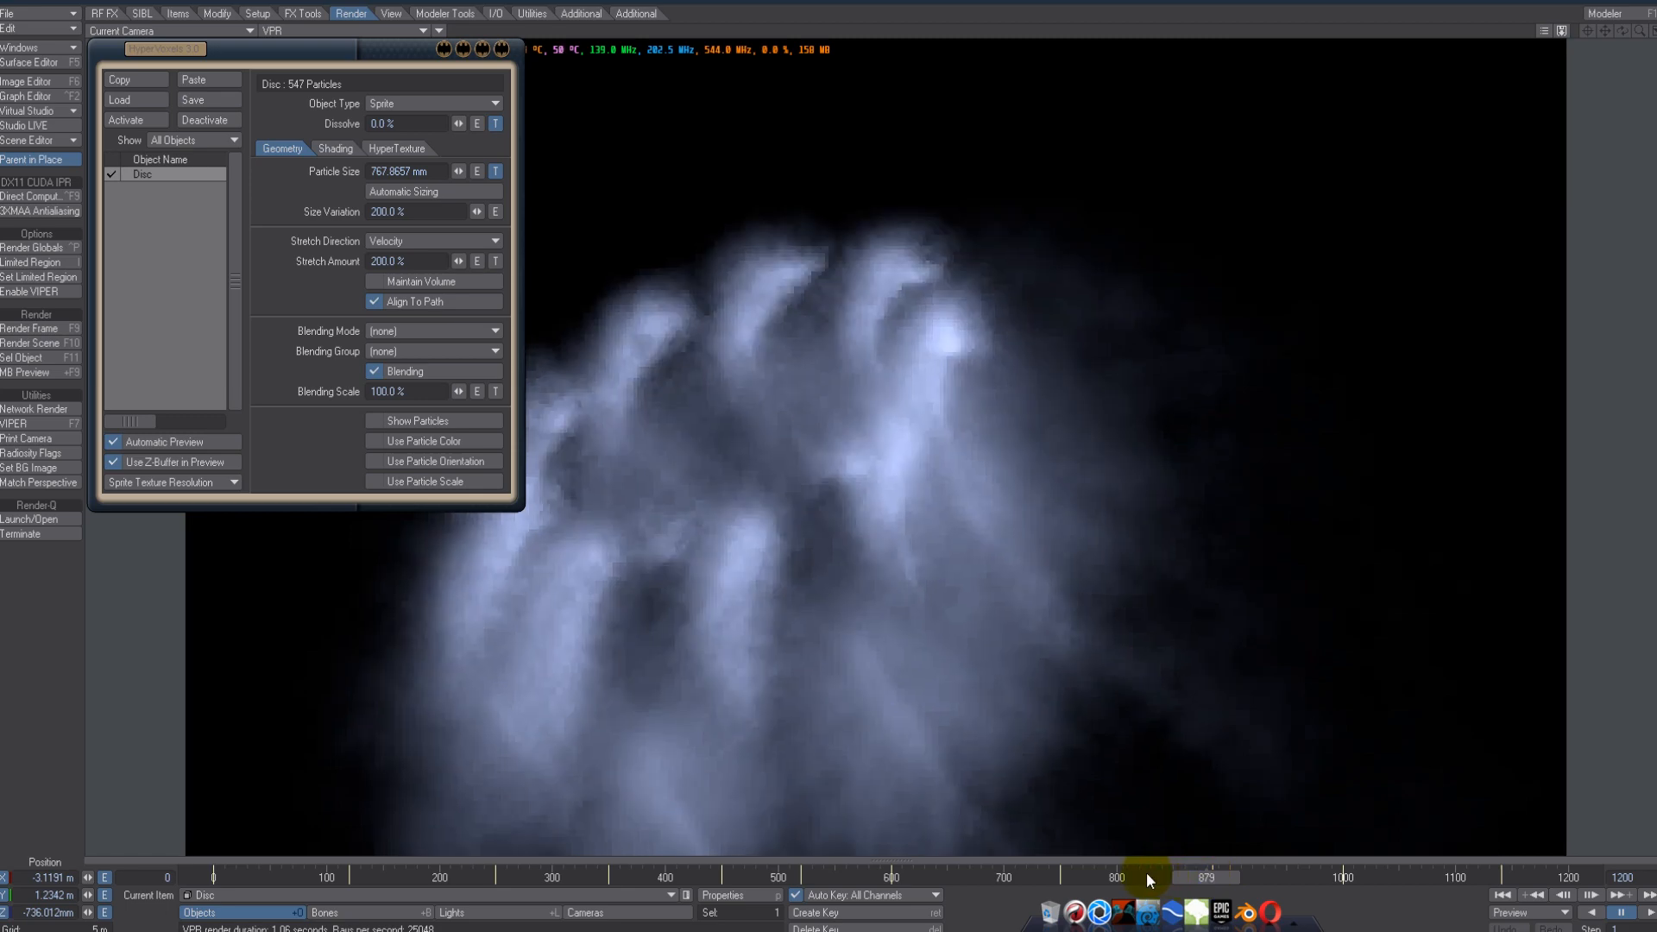
pyautogui.click(1146, 874)
pyautogui.click(1085, 874)
pyautogui.click(1008, 875)
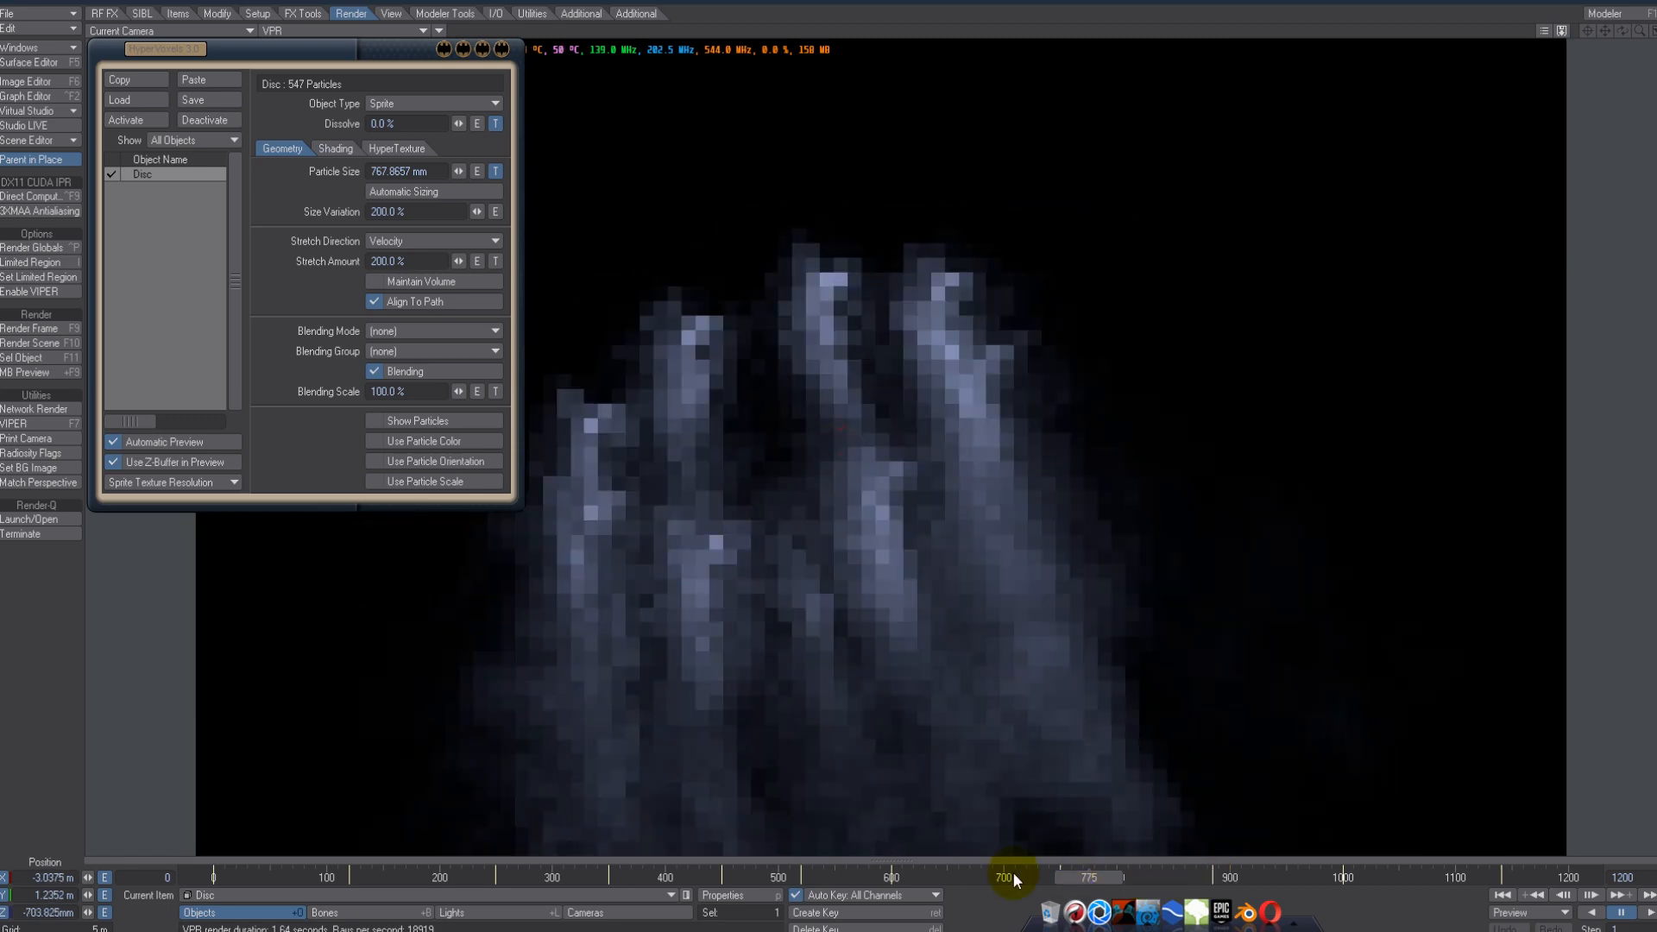
pyautogui.click(958, 878)
pyautogui.click(915, 880)
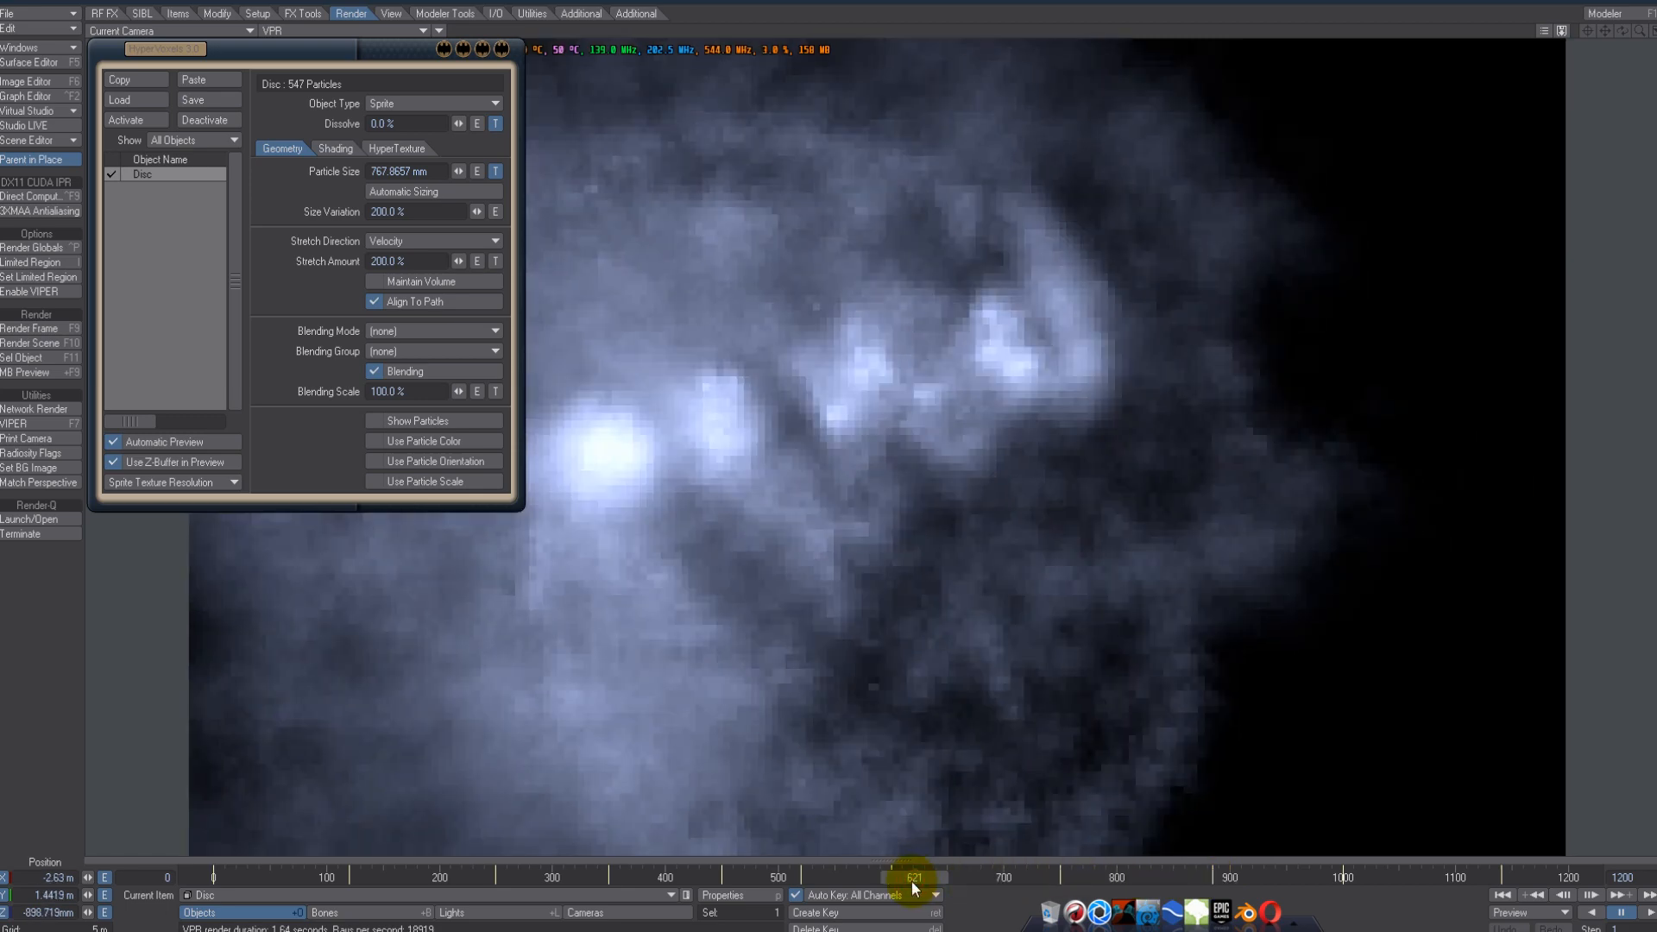
pyautogui.click(853, 880)
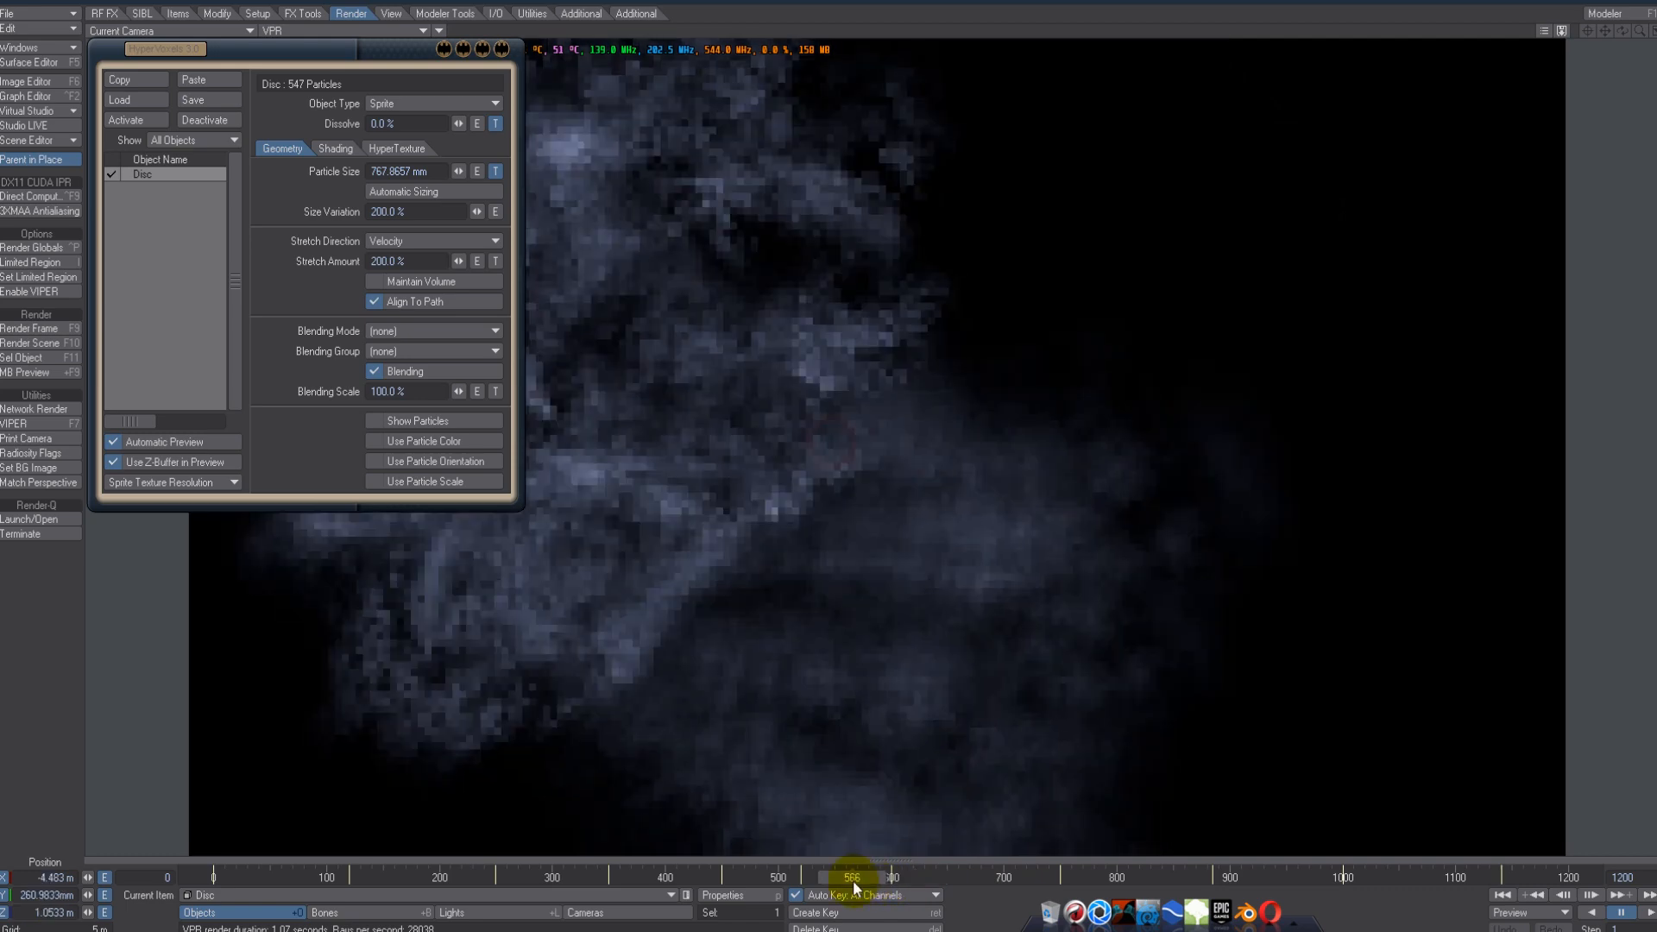
# - Collapse the HyperVoxels window and preview the cloud at a few more frames, ending on frame 598
pyautogui.click(440, 45)
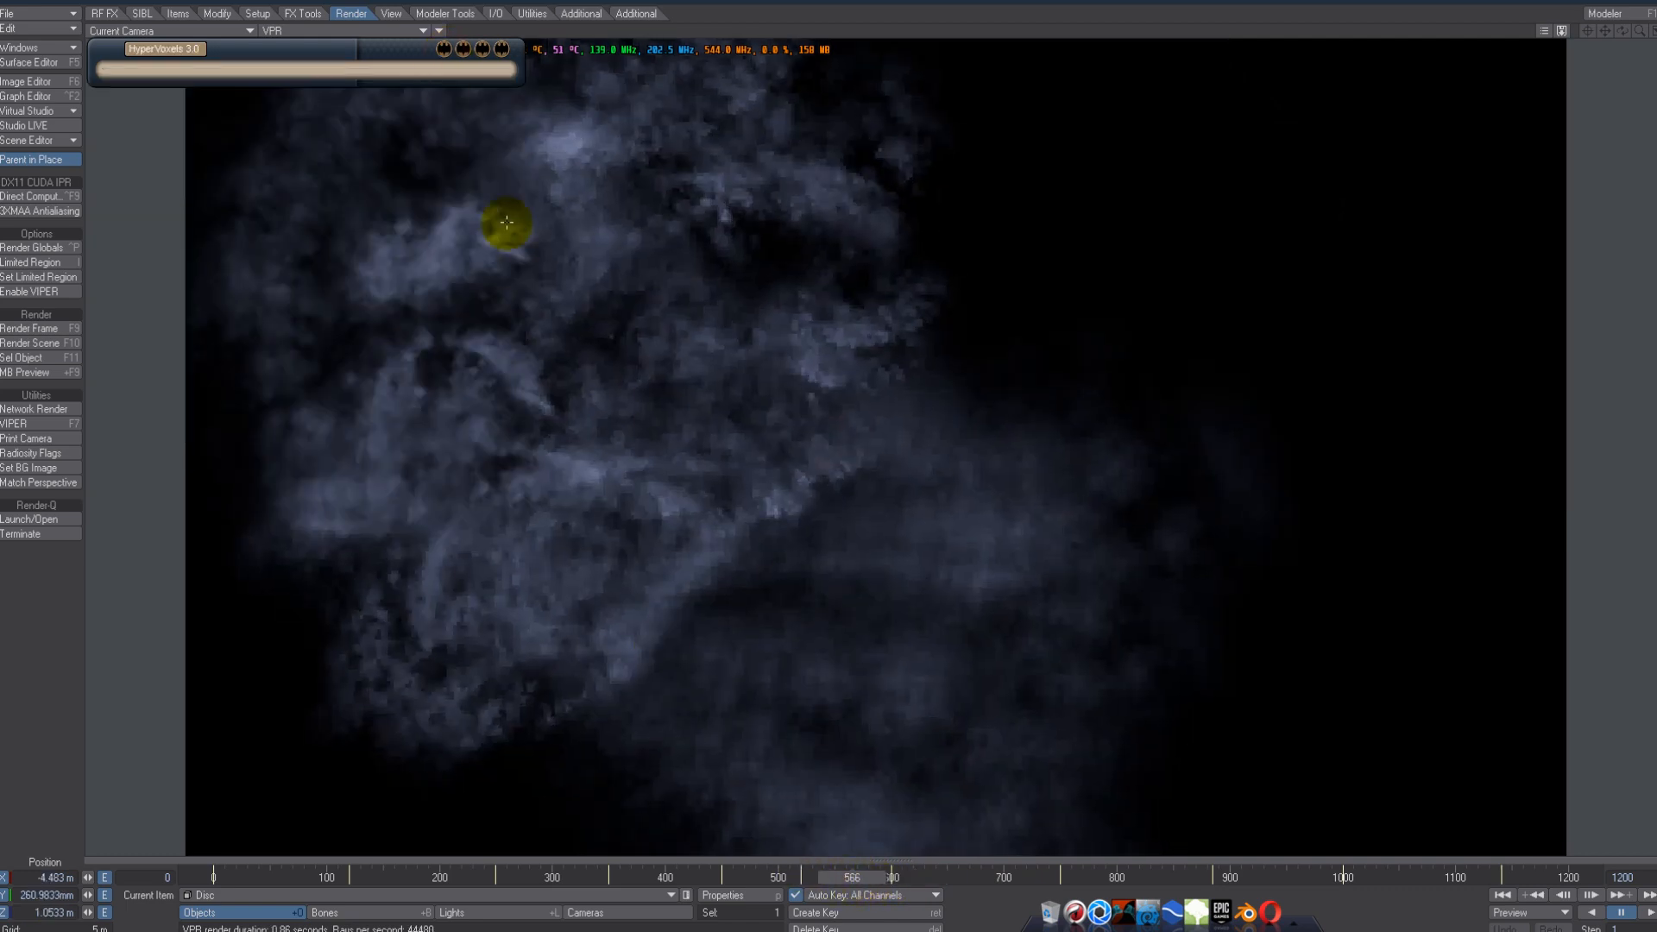
pyautogui.click(771, 880)
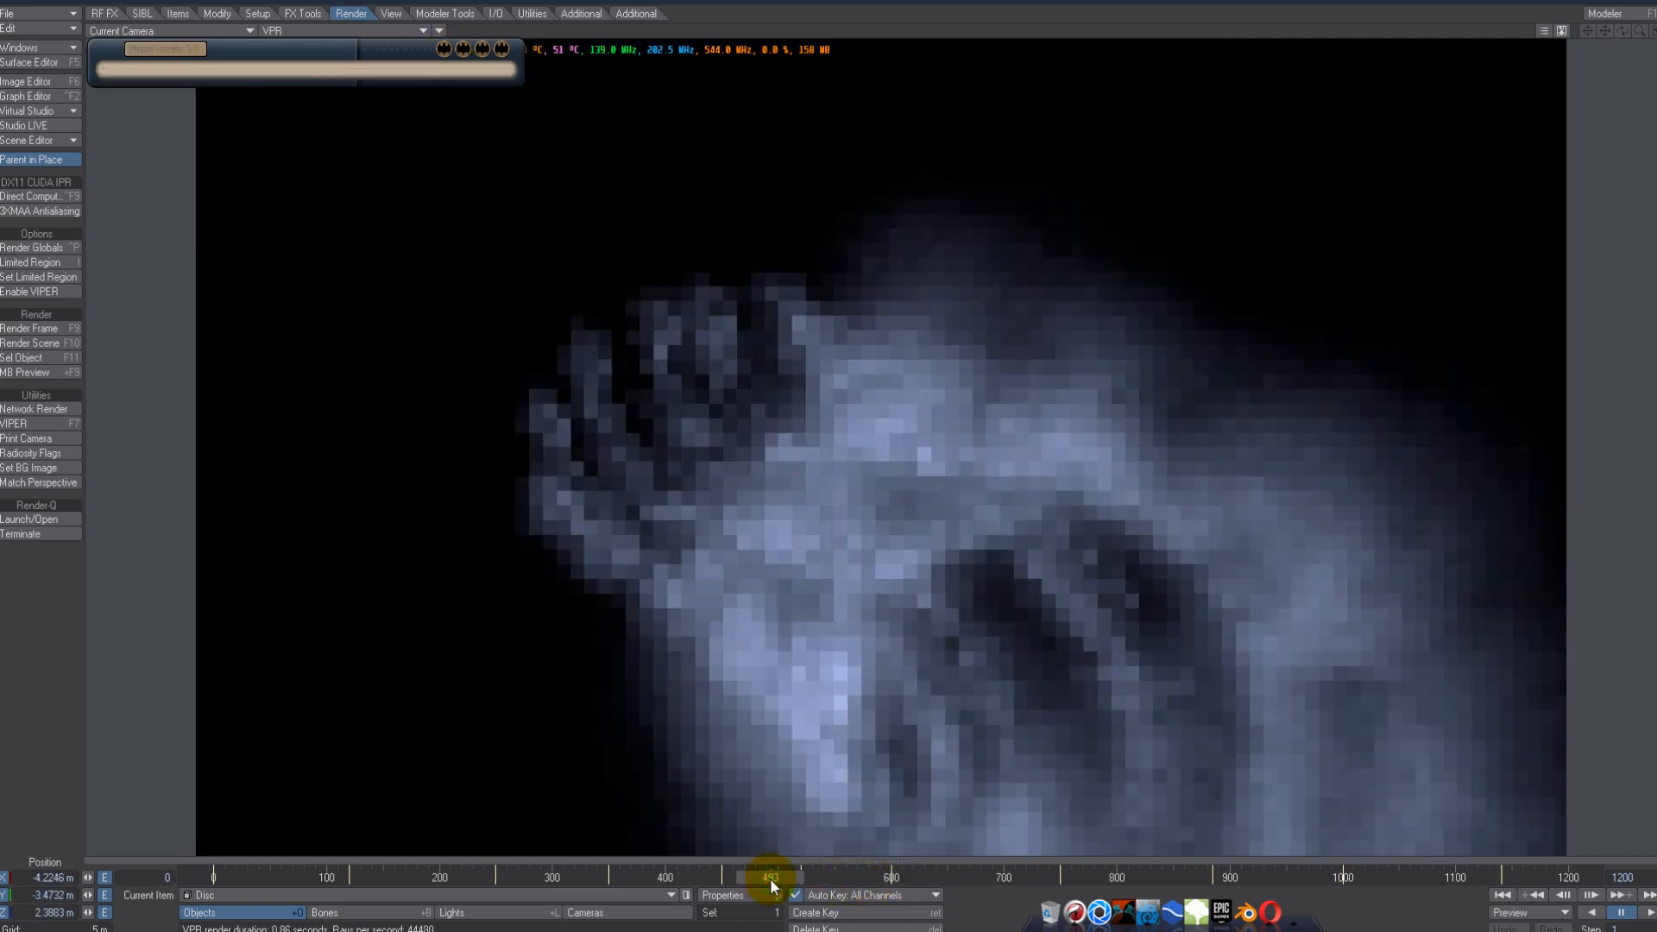
pyautogui.click(827, 882)
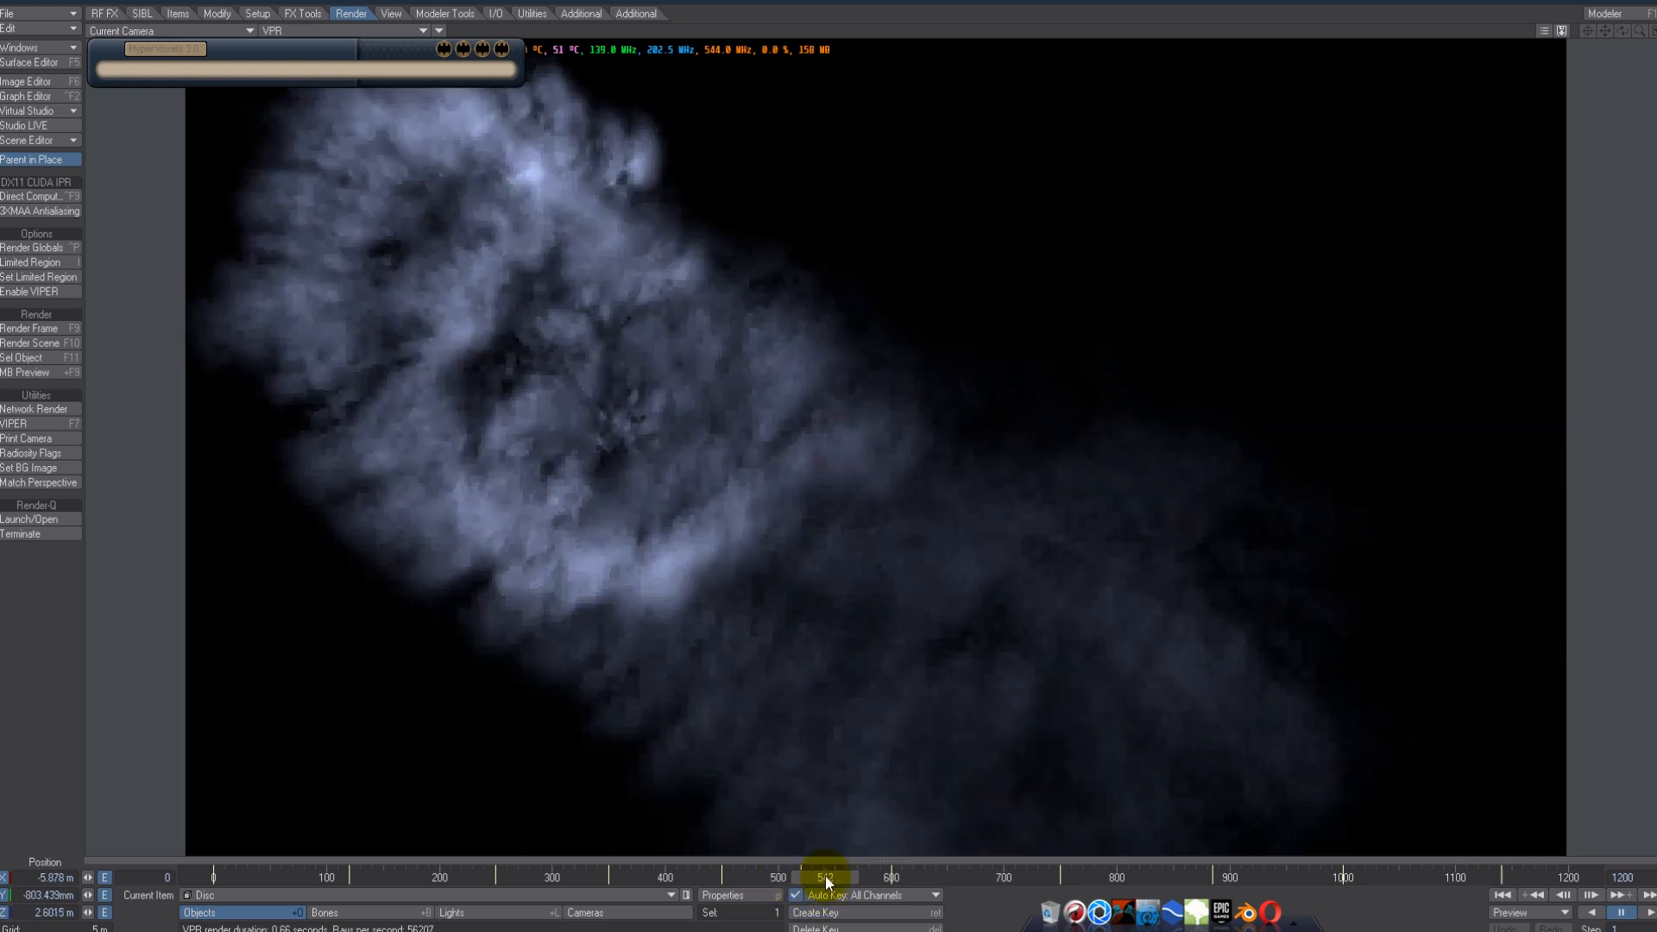
pyautogui.click(888, 871)
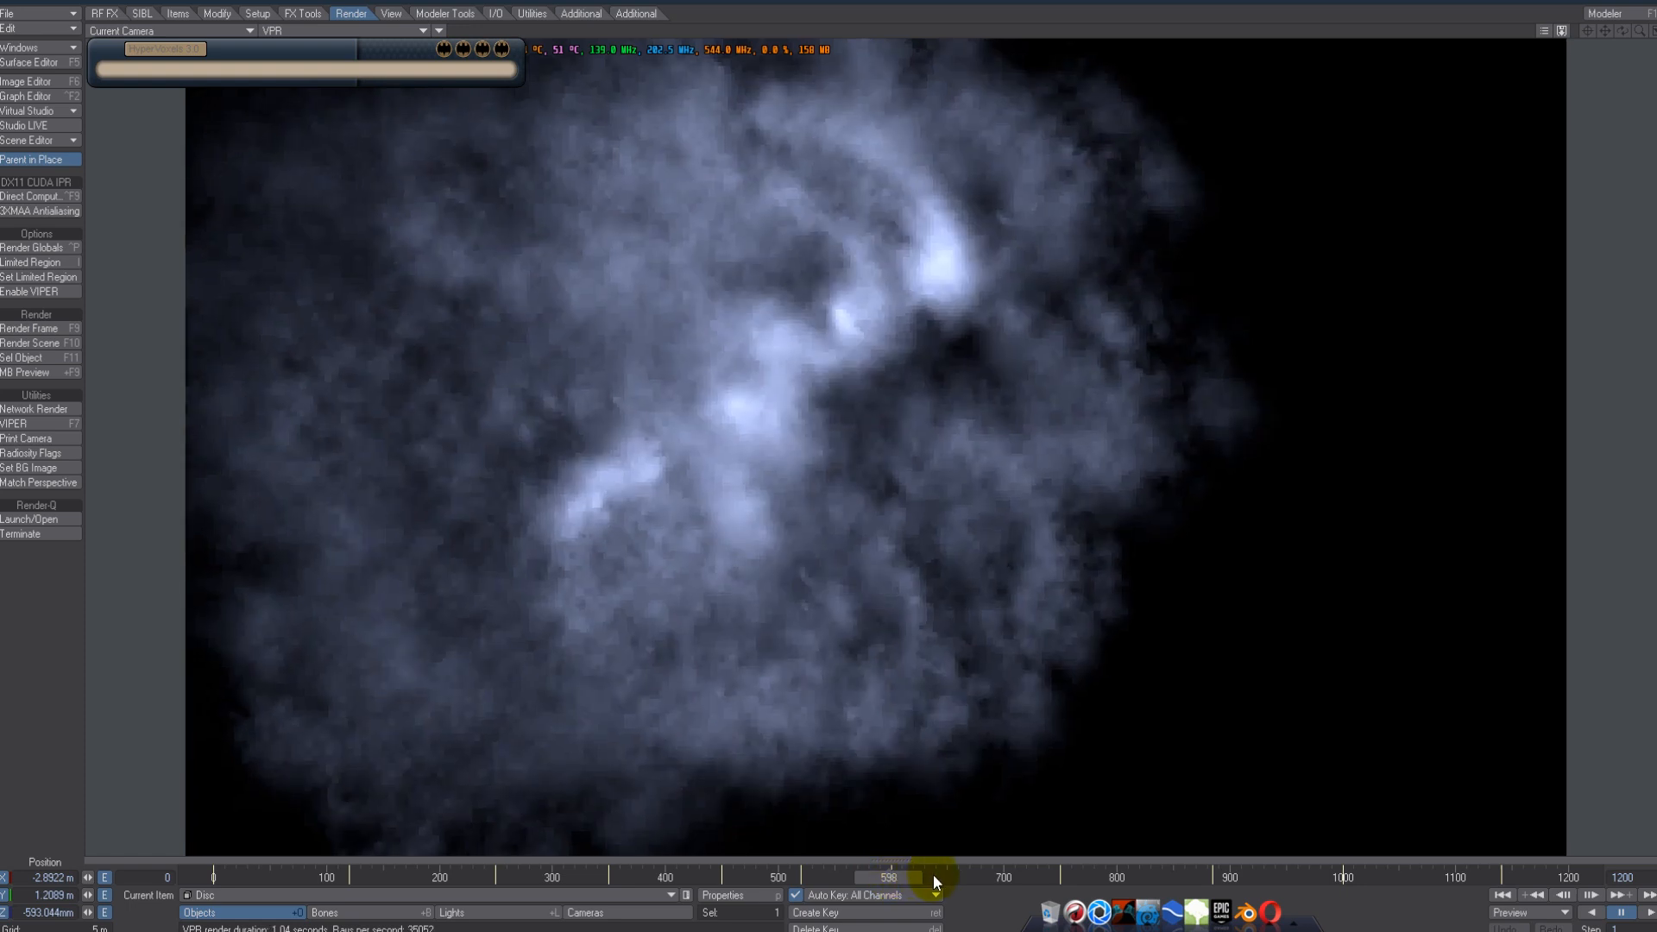
# - Open the camera's properties and move the Render Globals window clear of the cloud preview
pyautogui.click(664, 912)
pyautogui.click(723, 899)
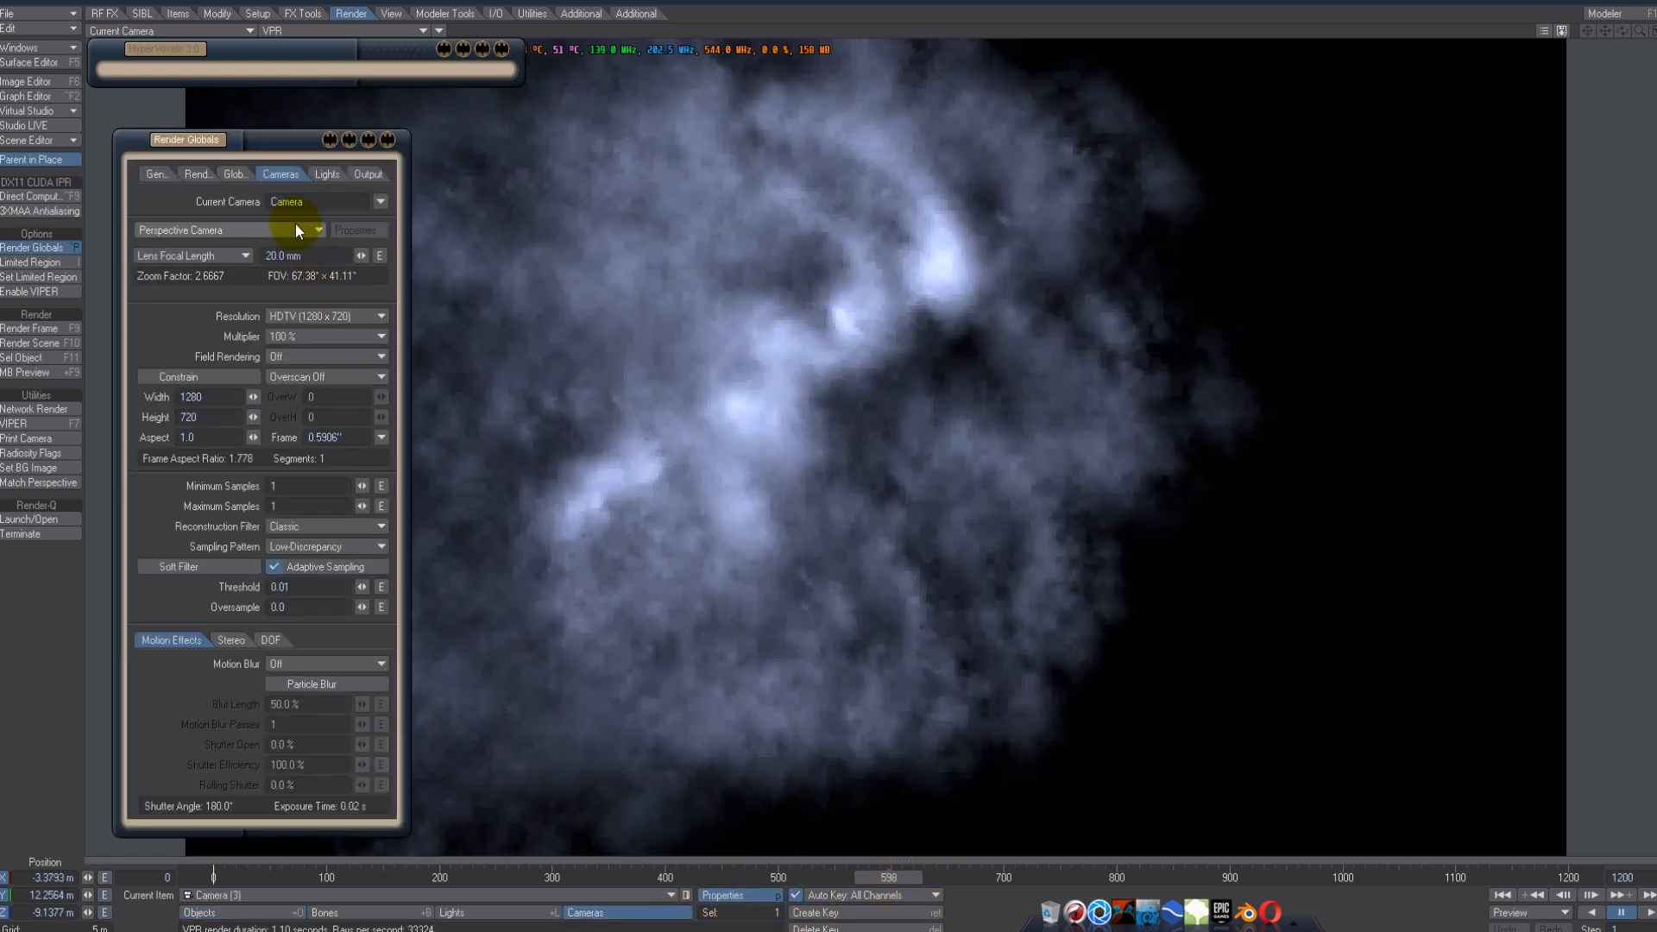
pyautogui.moveTo(256, 143); pyautogui.dragTo(1391, 91)
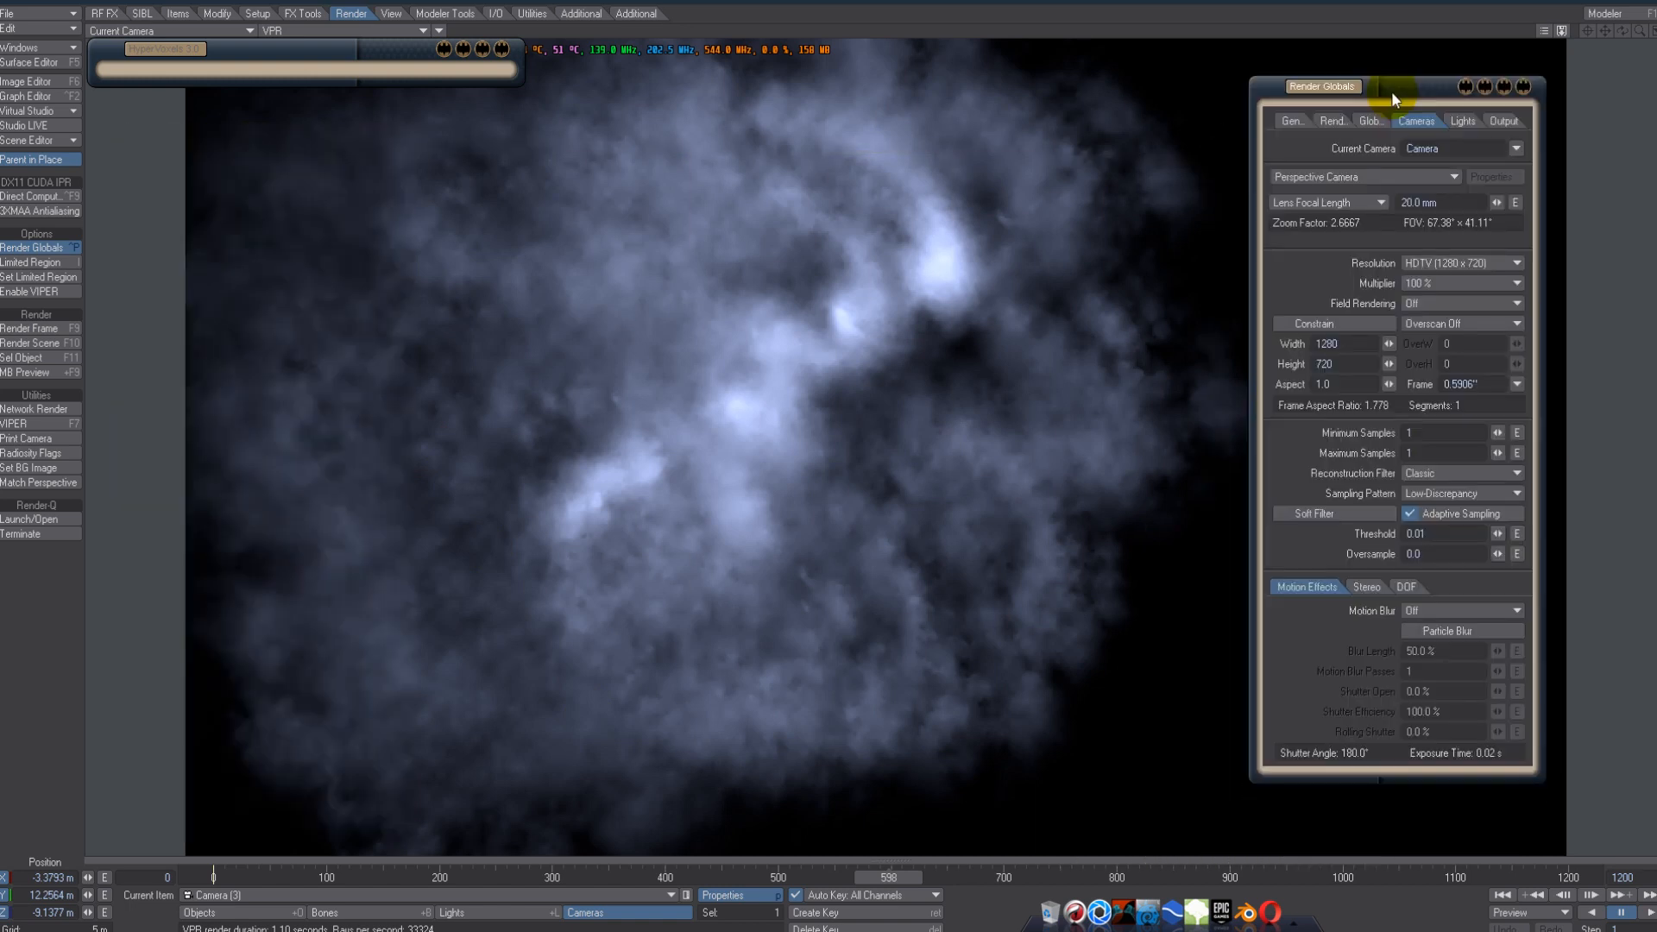
# - Render frame 598, enlarge the image viewer to inspect the finished render, and close the viewer
pyautogui.click(65, 327)
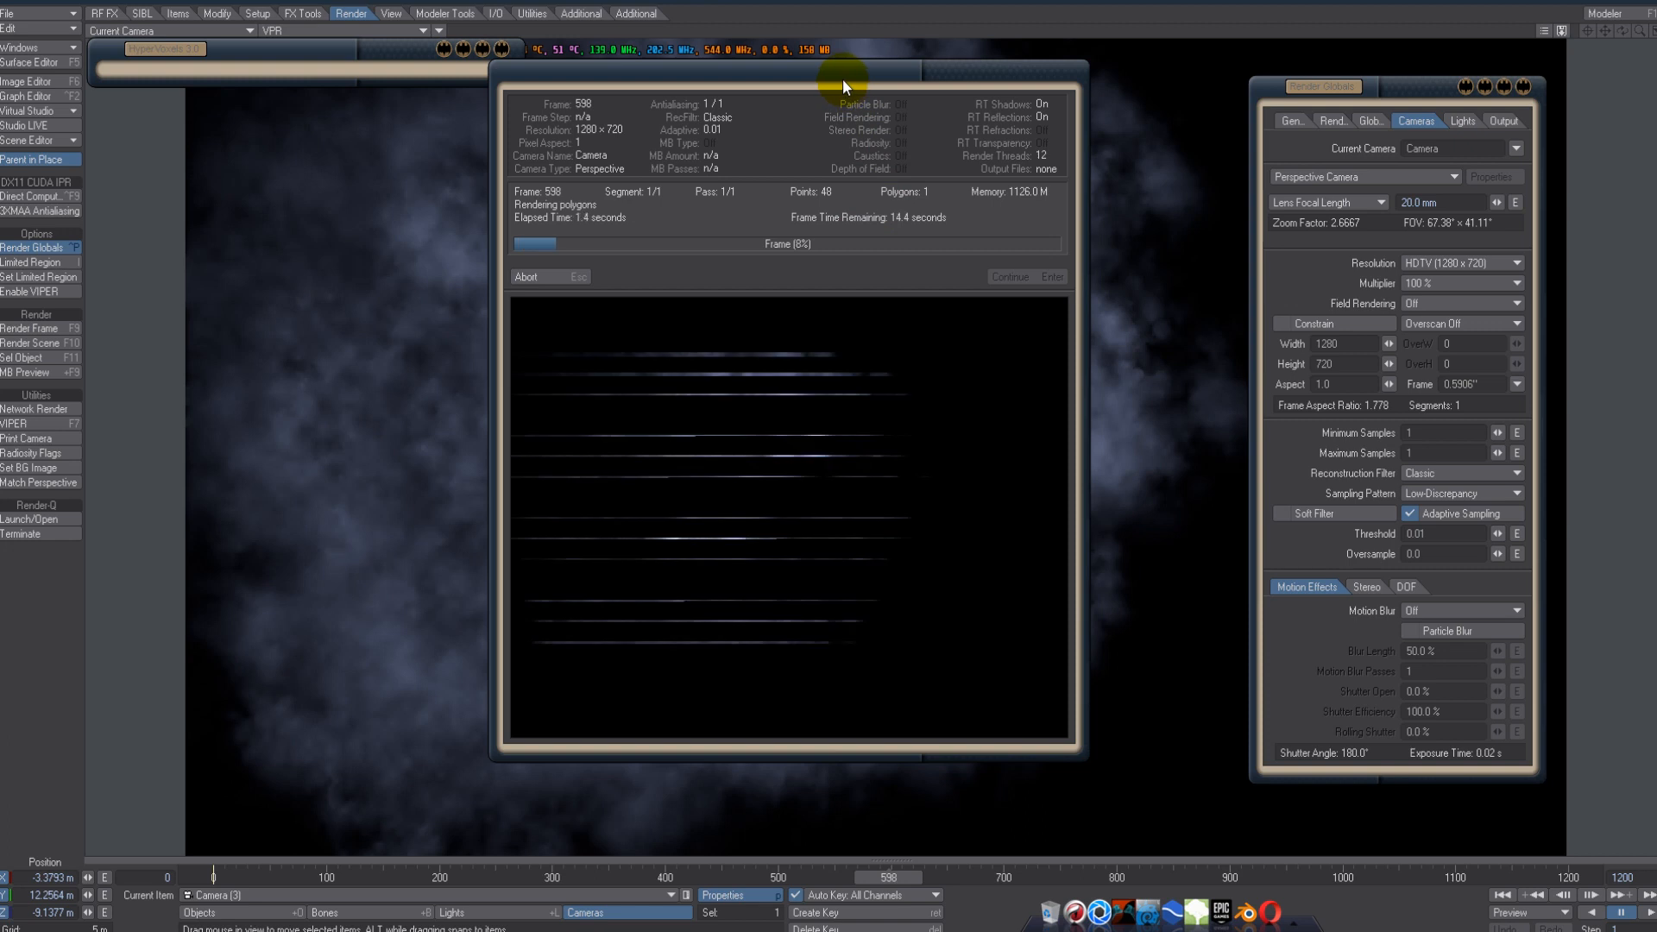
pyautogui.moveTo(842, 79); pyautogui.dragTo(911, 126)
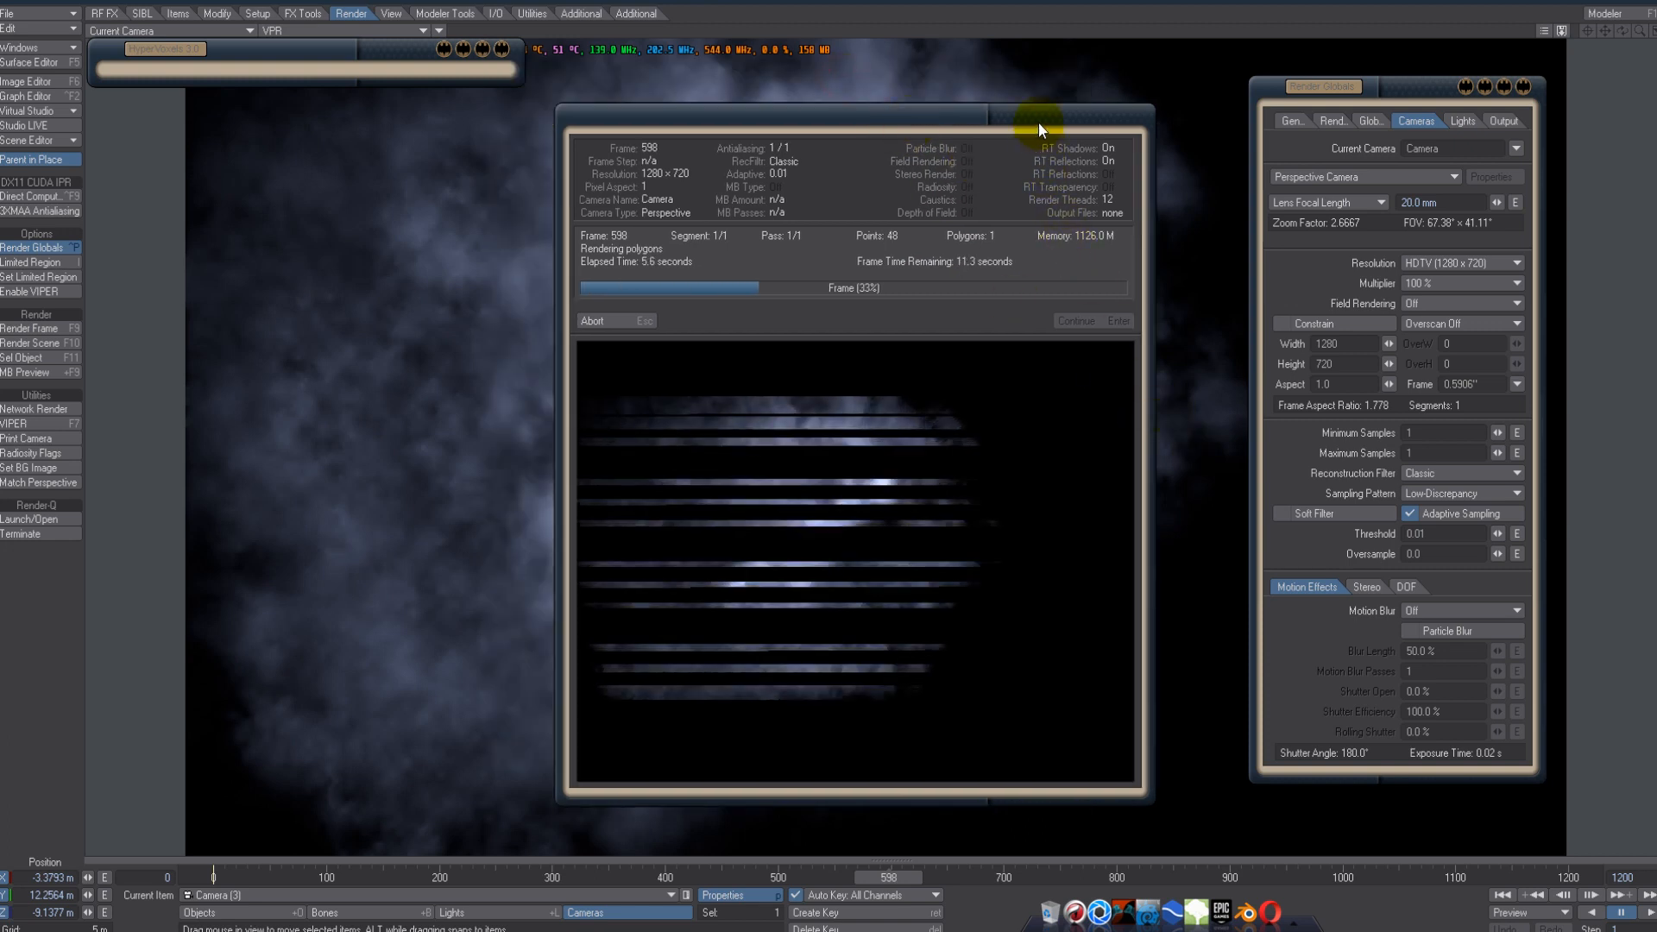
pyautogui.moveTo(1038, 121); pyautogui.dragTo(1102, 160)
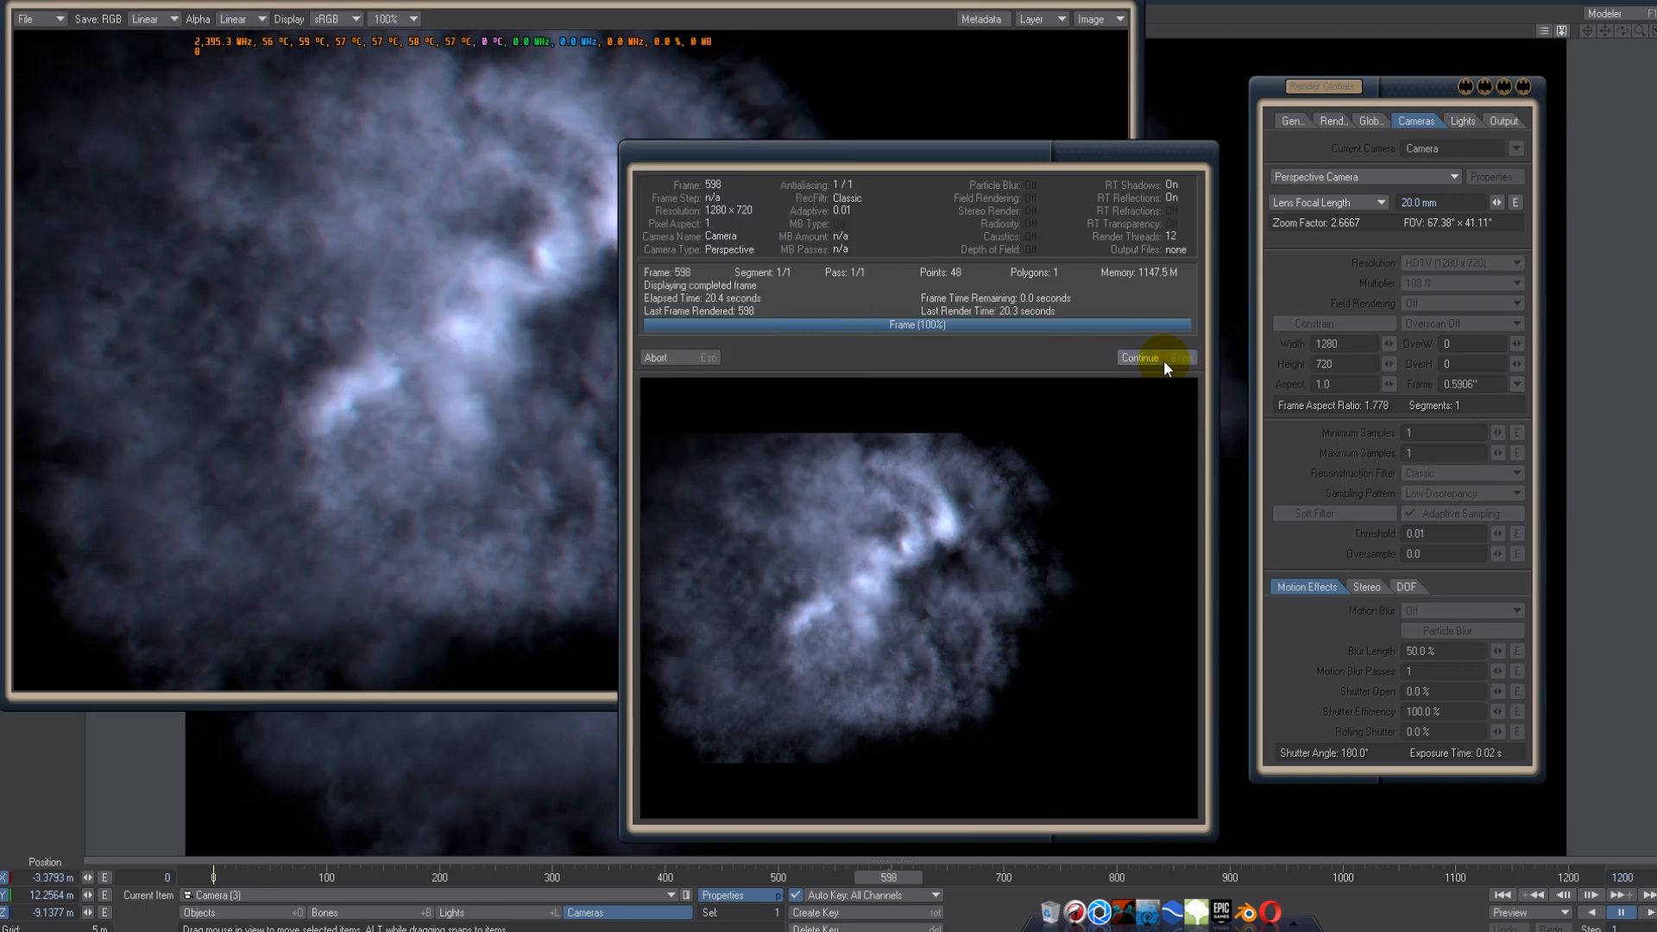
pyautogui.click(1141, 357)
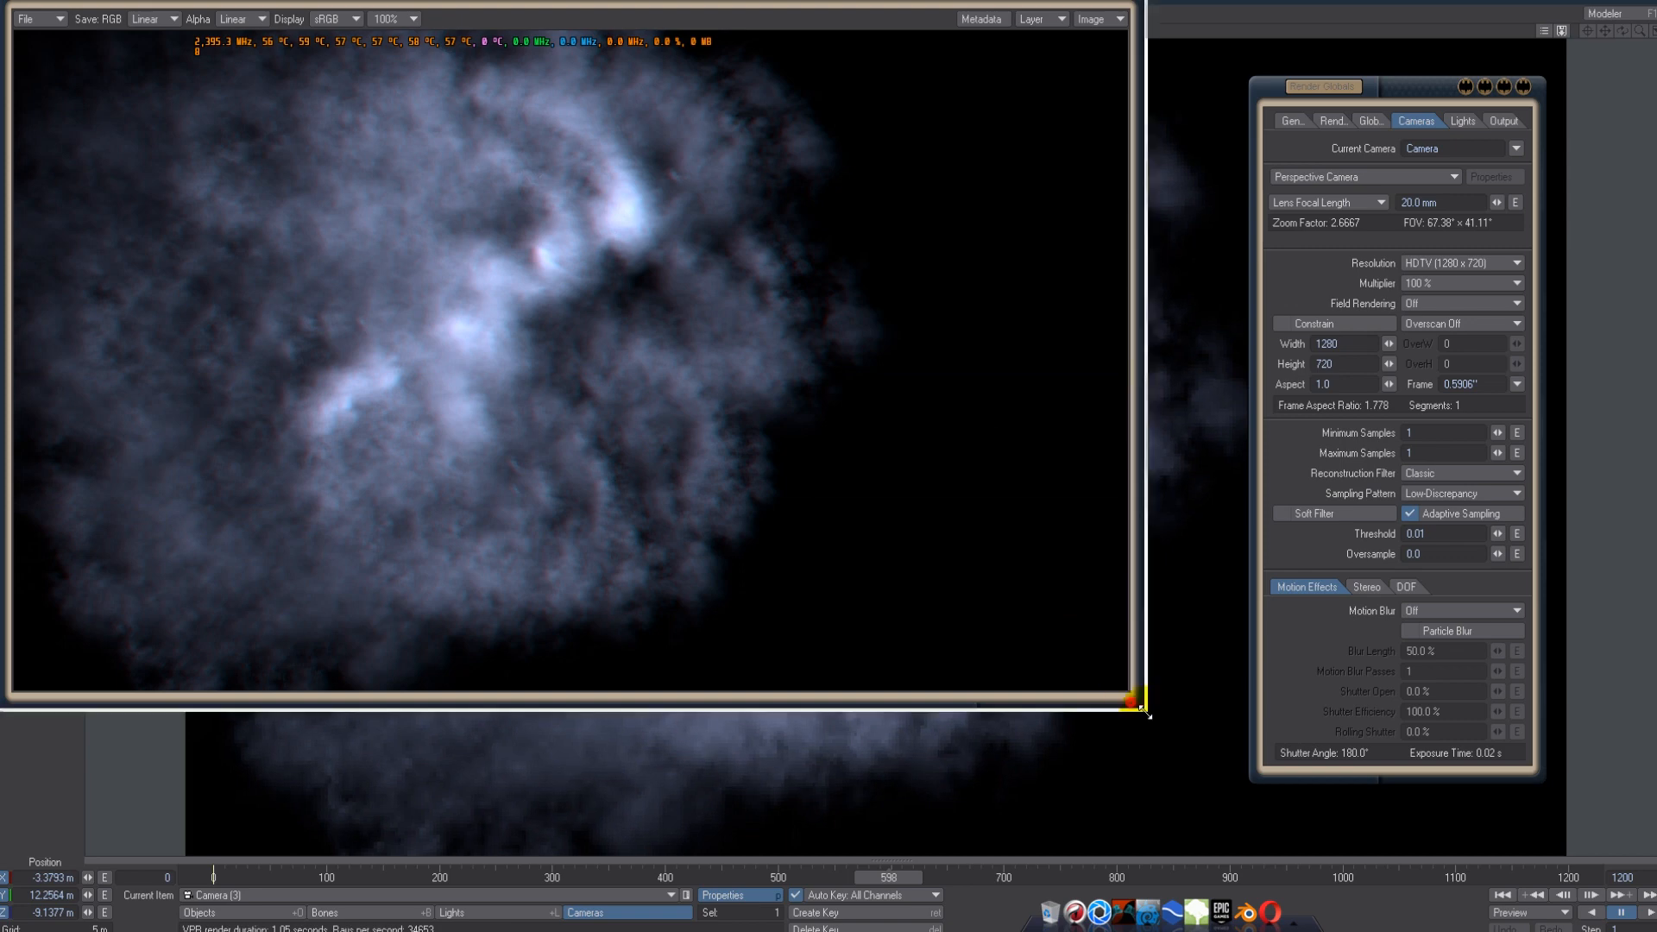
pyautogui.moveTo(1130, 702); pyautogui.dragTo(1272, 797)
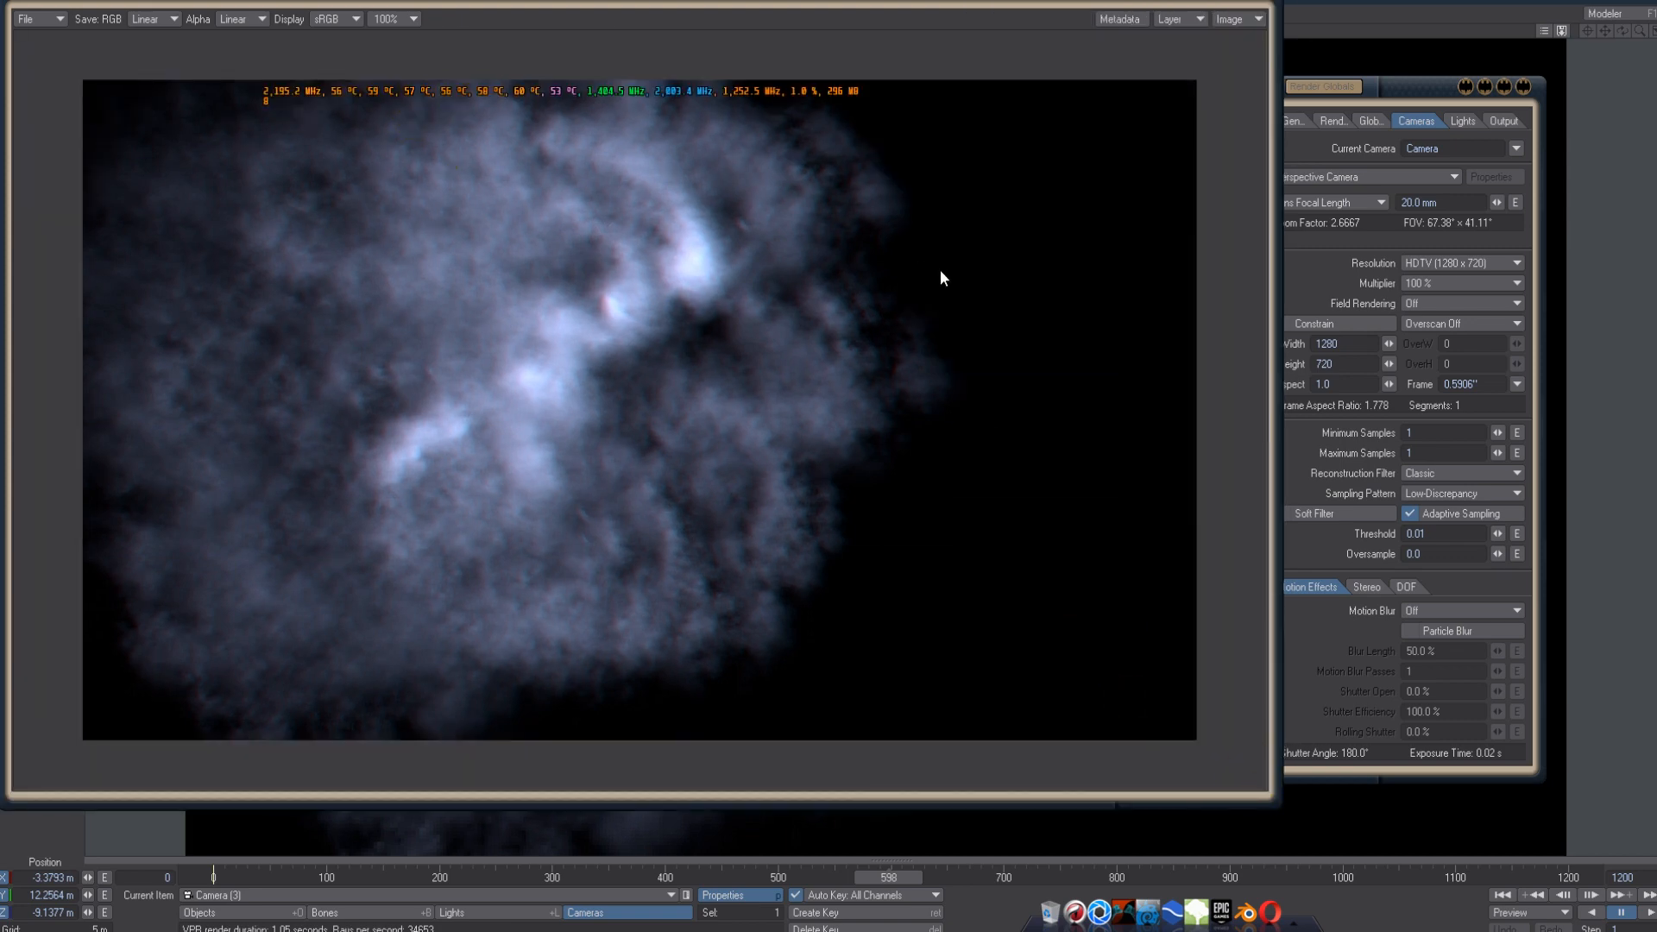
pyautogui.click(1261, 7)
# - In the global render settings, set Ray Recursion Limit to 3 and Ray Precision to 3.0
pyautogui.click(1411, 85)
pyautogui.moveTo(1416, 77); pyautogui.dragTo(1429, 47)
pyautogui.click(1350, 91)
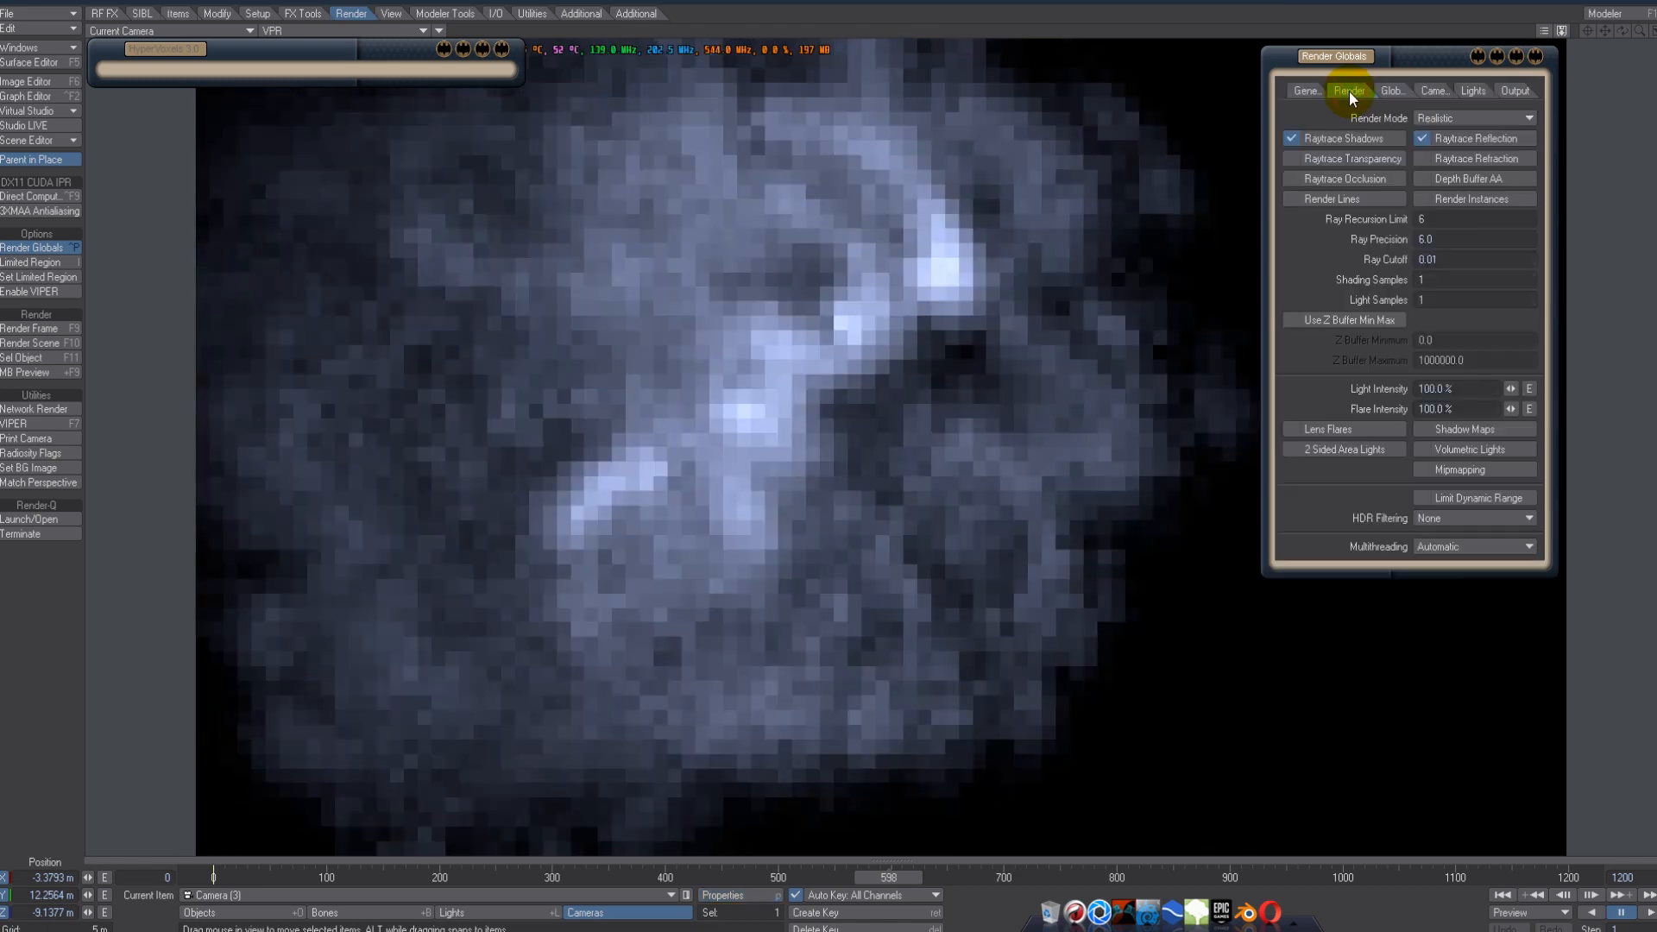
pyautogui.click(1379, 89)
pyautogui.click(1329, 86)
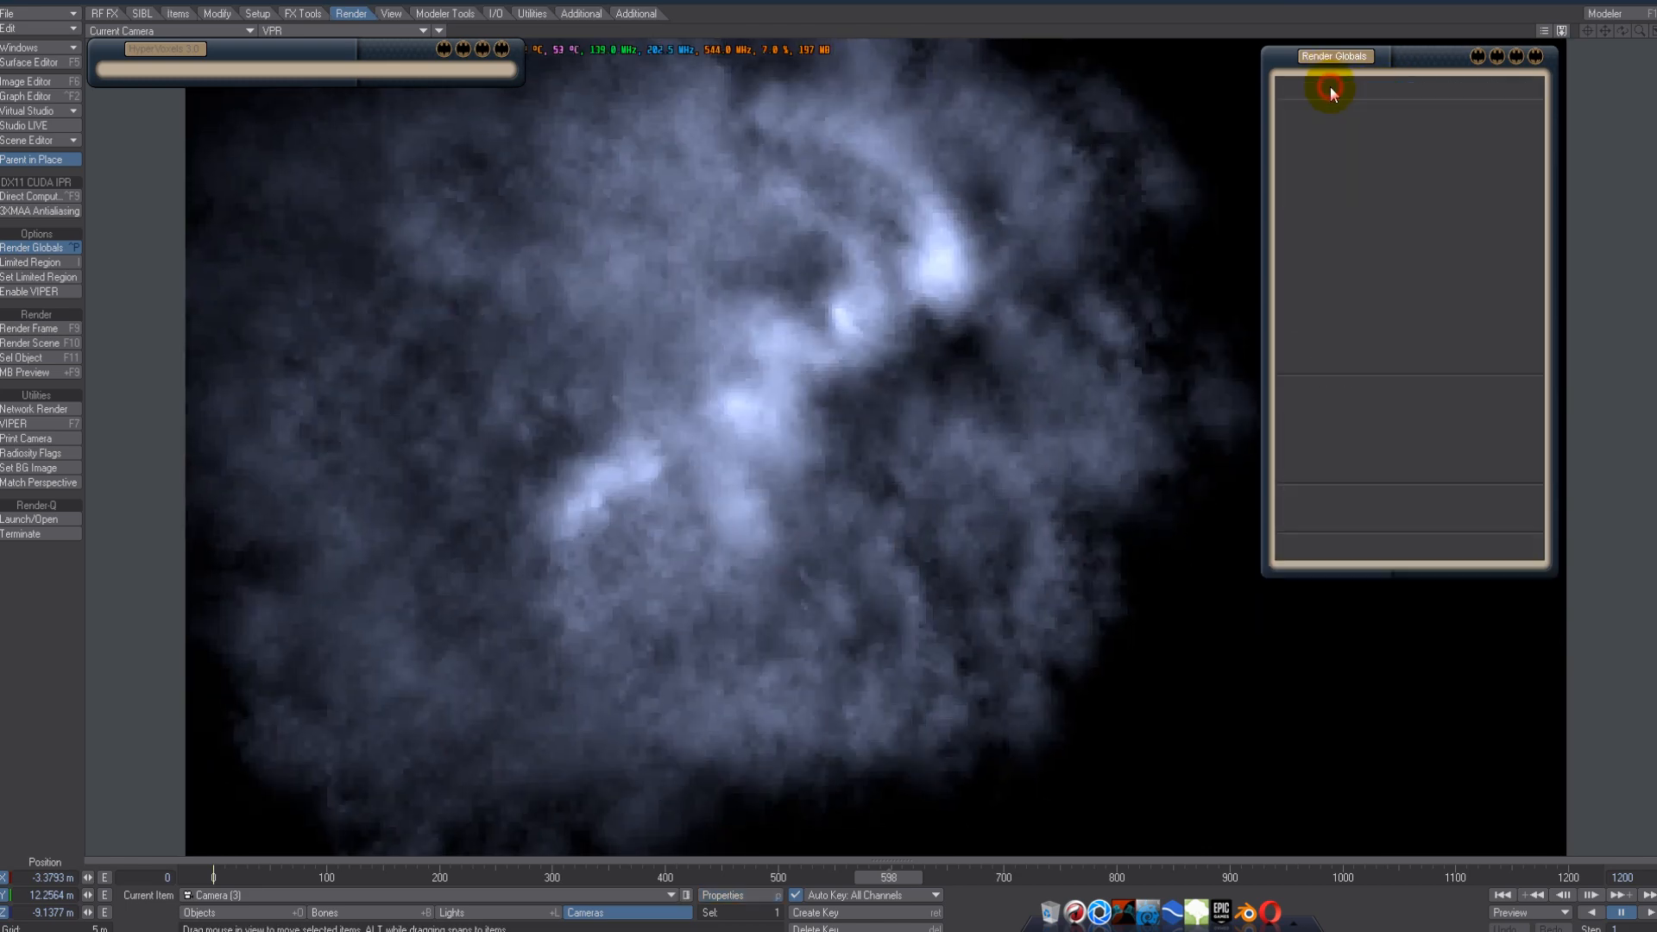
pyautogui.click(1343, 92)
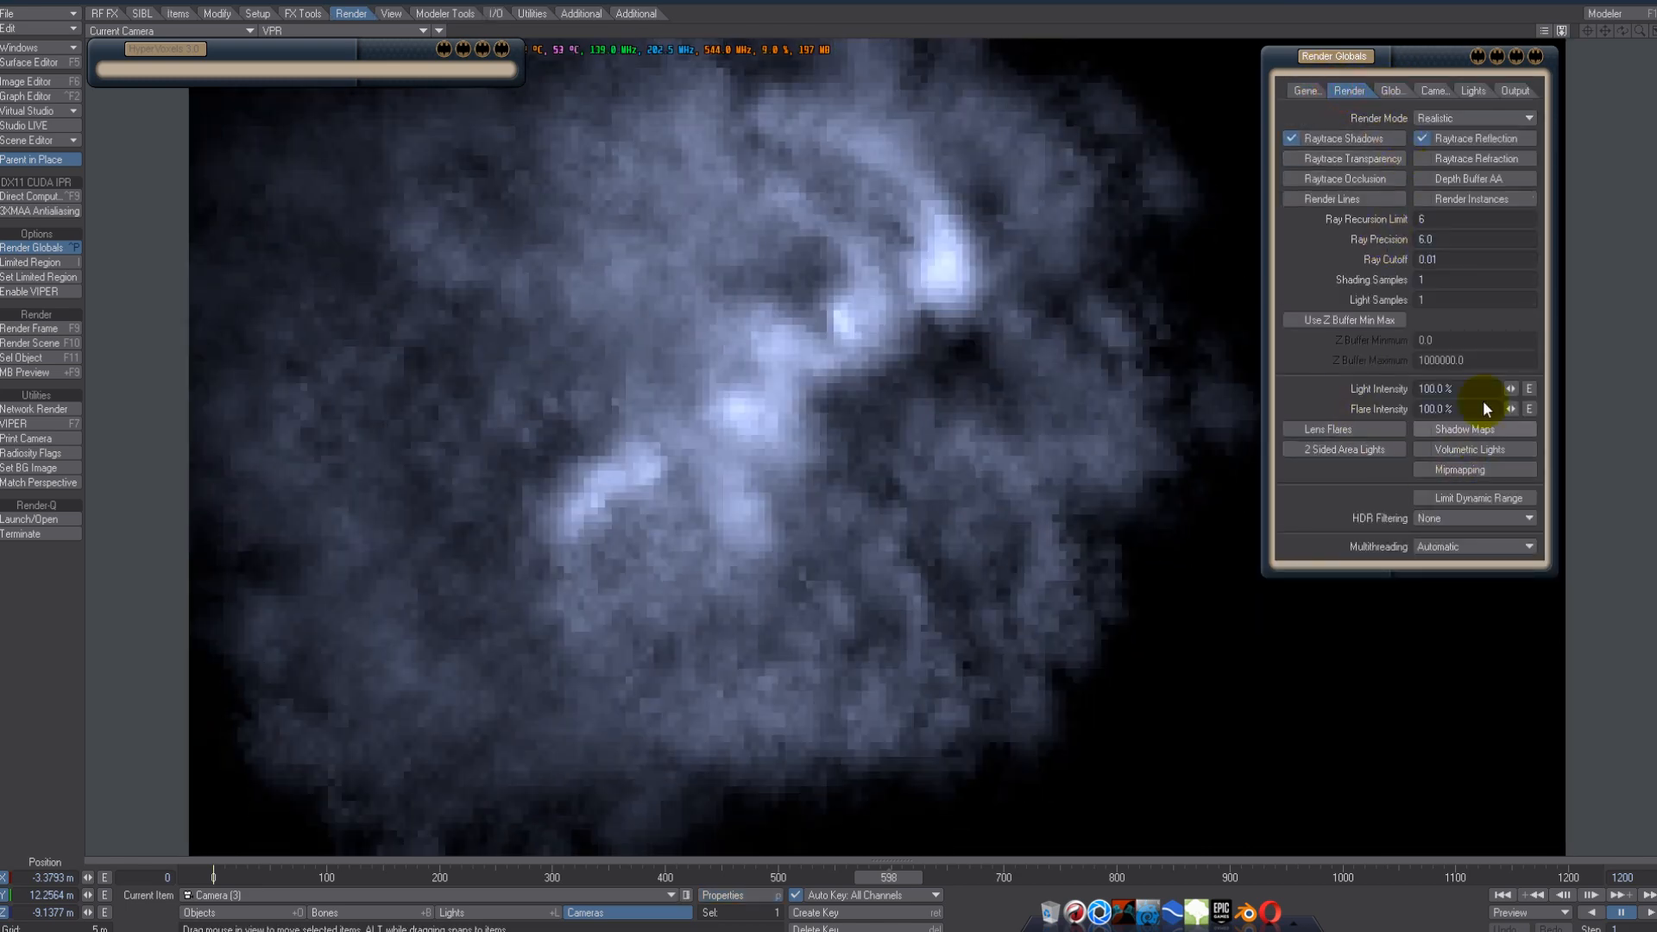
pyautogui.click(1429, 218)
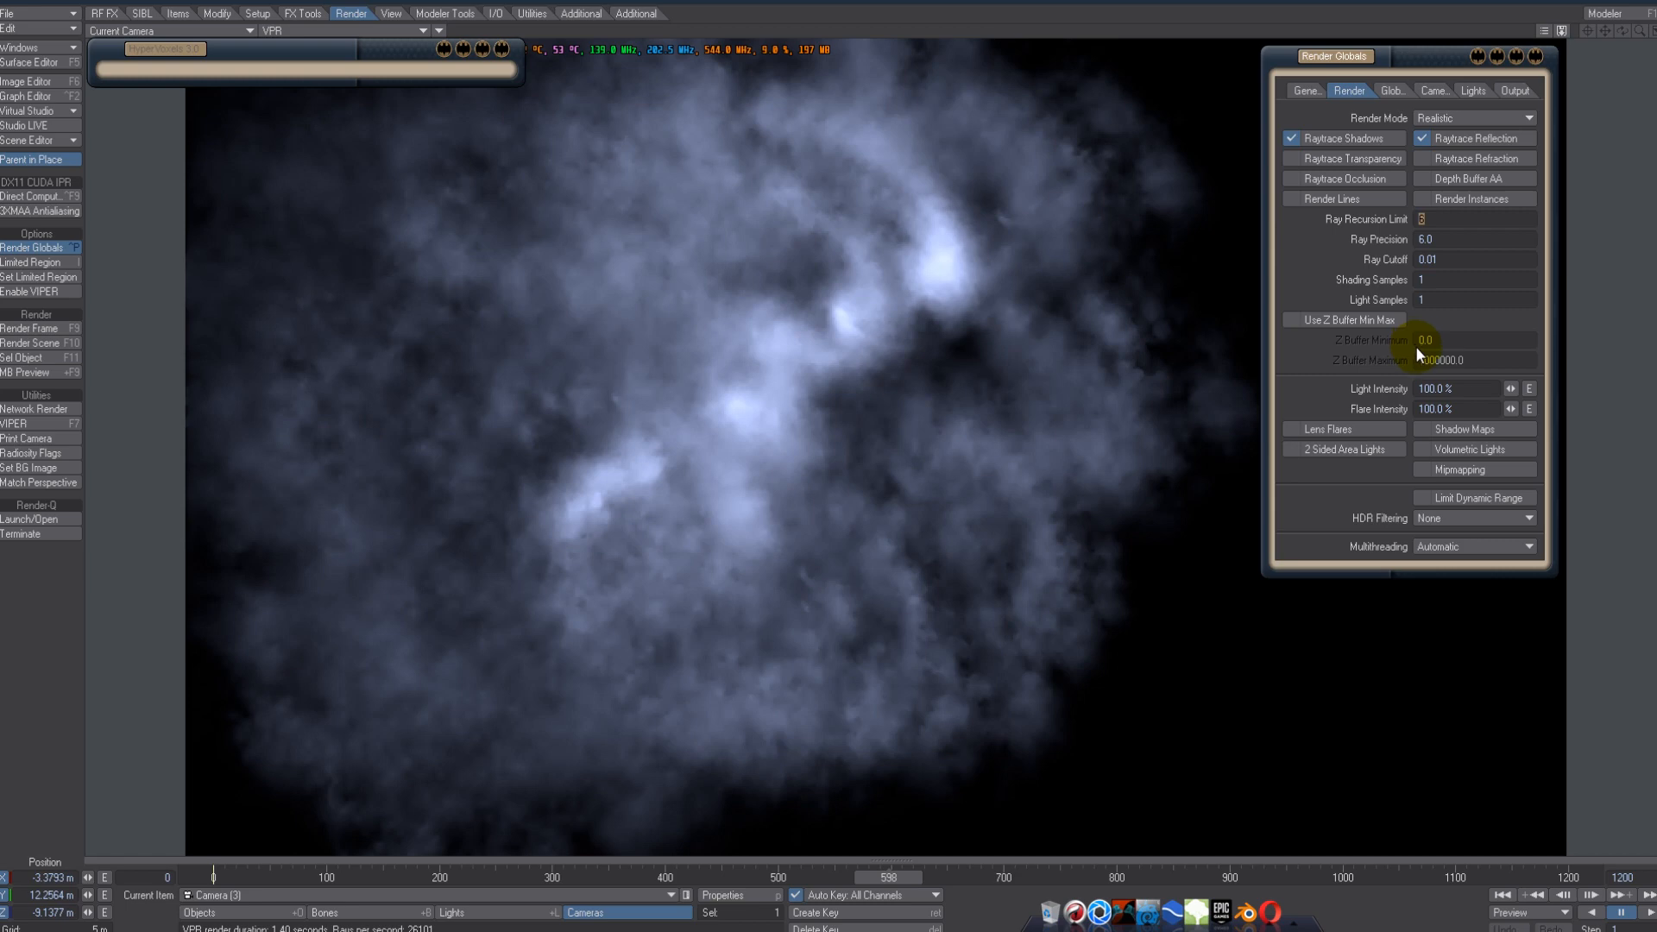
pyautogui.write('3')
pyautogui.press('Tab')
pyautogui.write('3')
pyautogui.press('Tab')
# - Go to frame 524, render that frame, and continue to the finished image
pyautogui.click(805, 873)
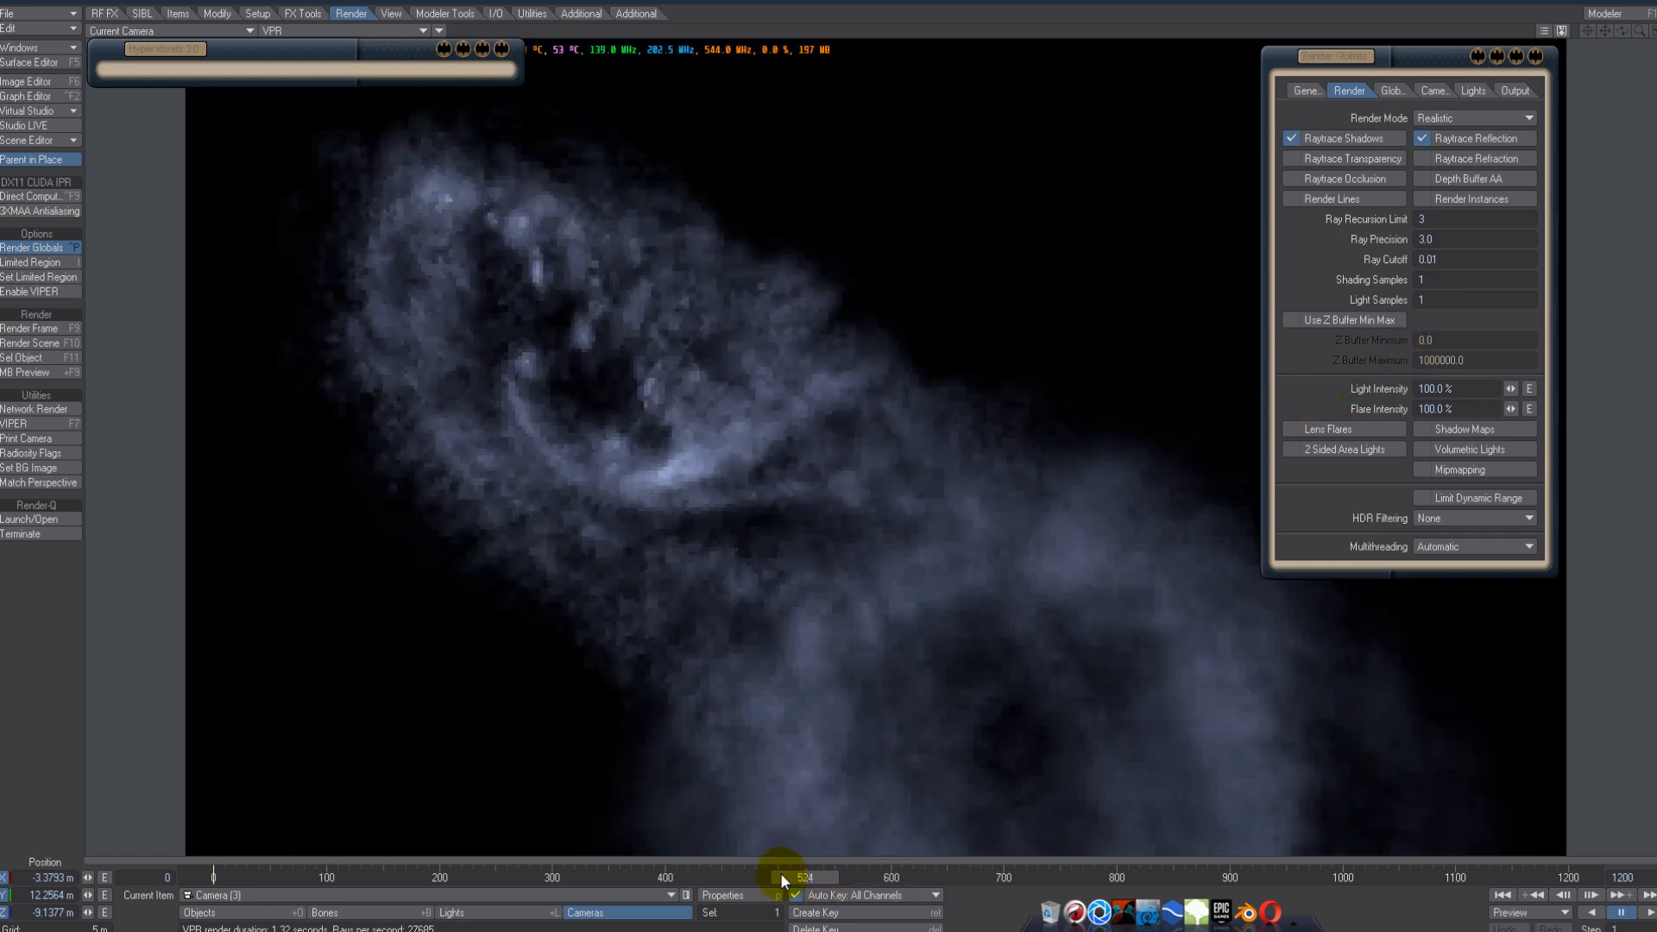
pyautogui.click(77, 330)
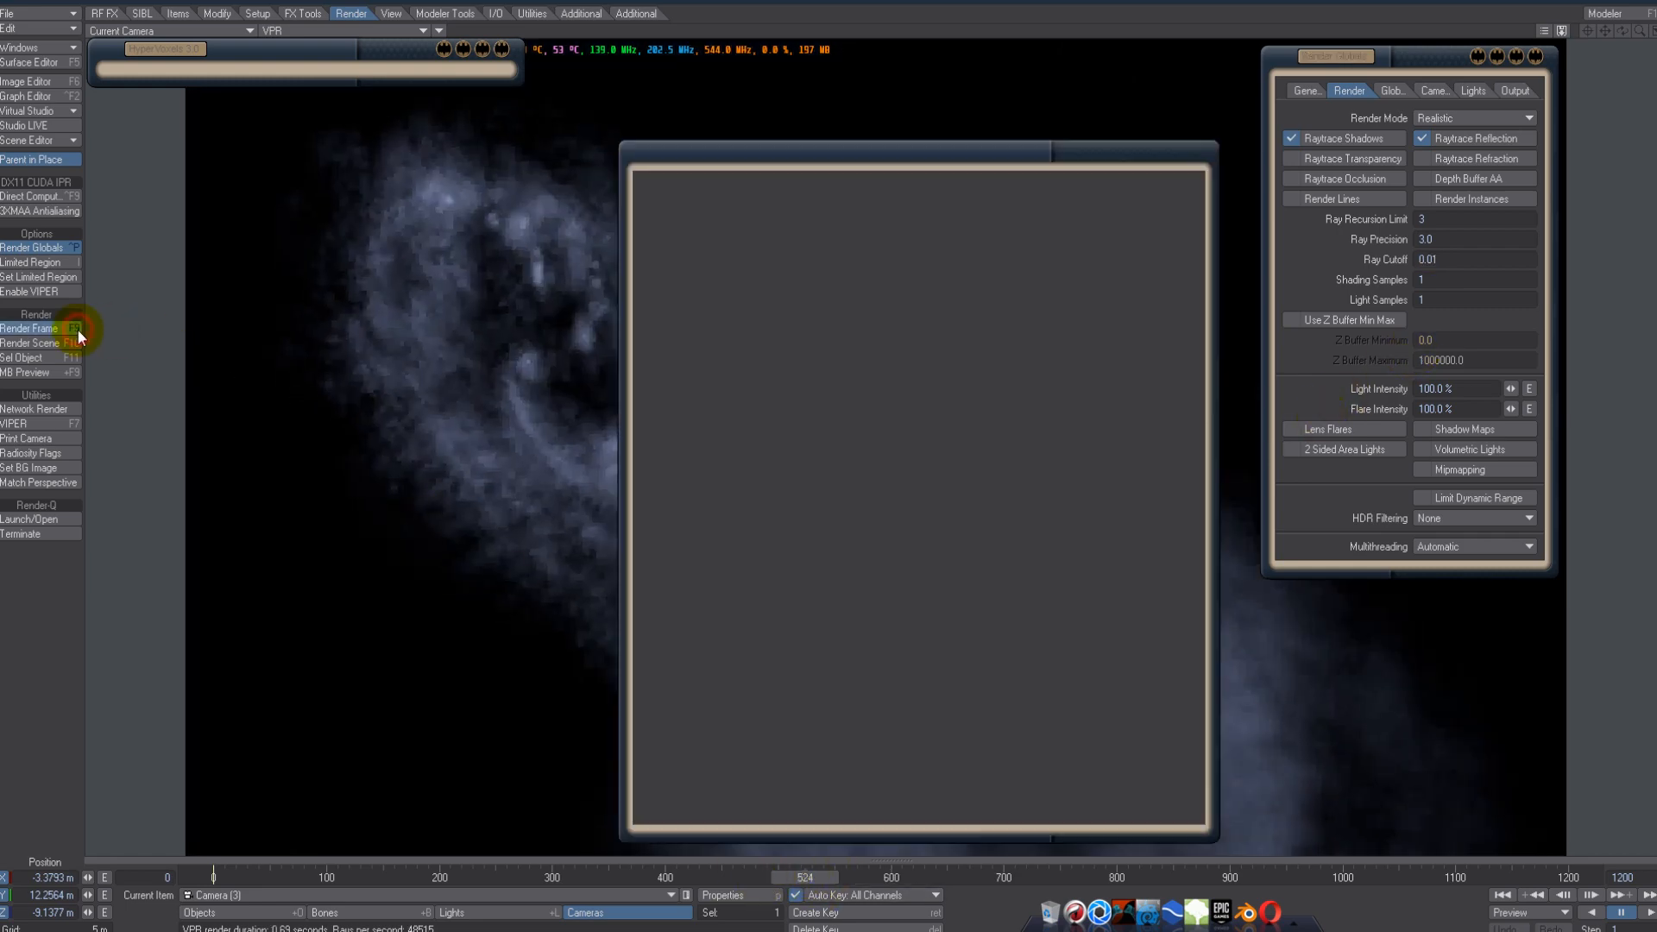
pyautogui.moveTo(978, 153); pyautogui.dragTo(1004, 65)
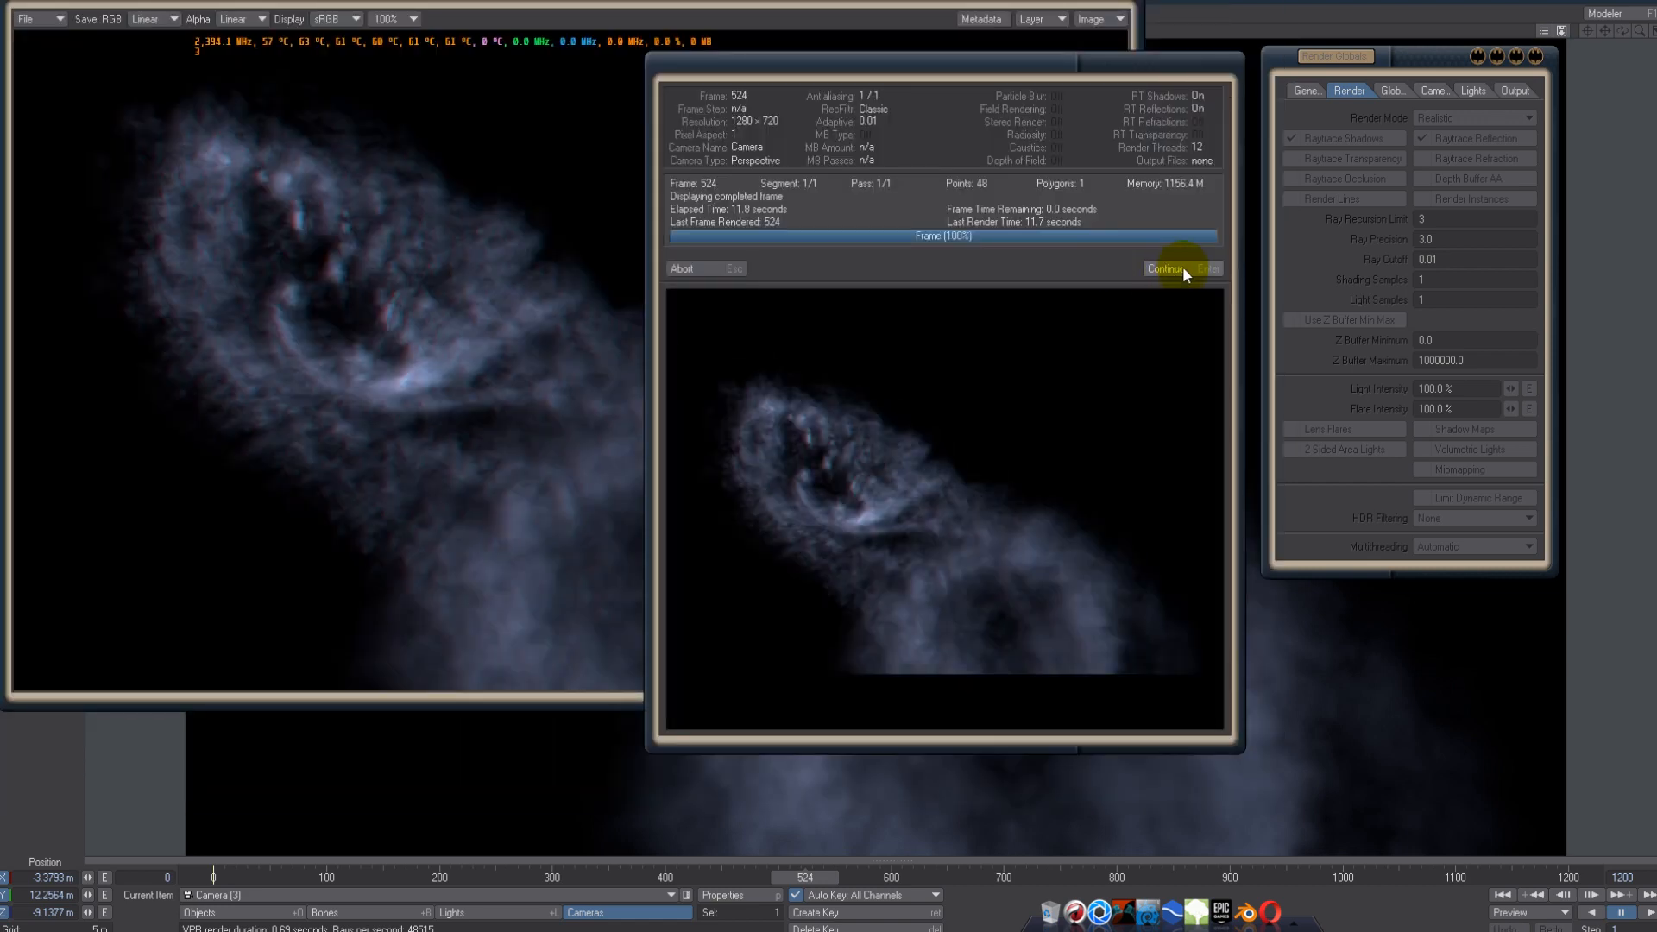
pyautogui.click(1183, 267)
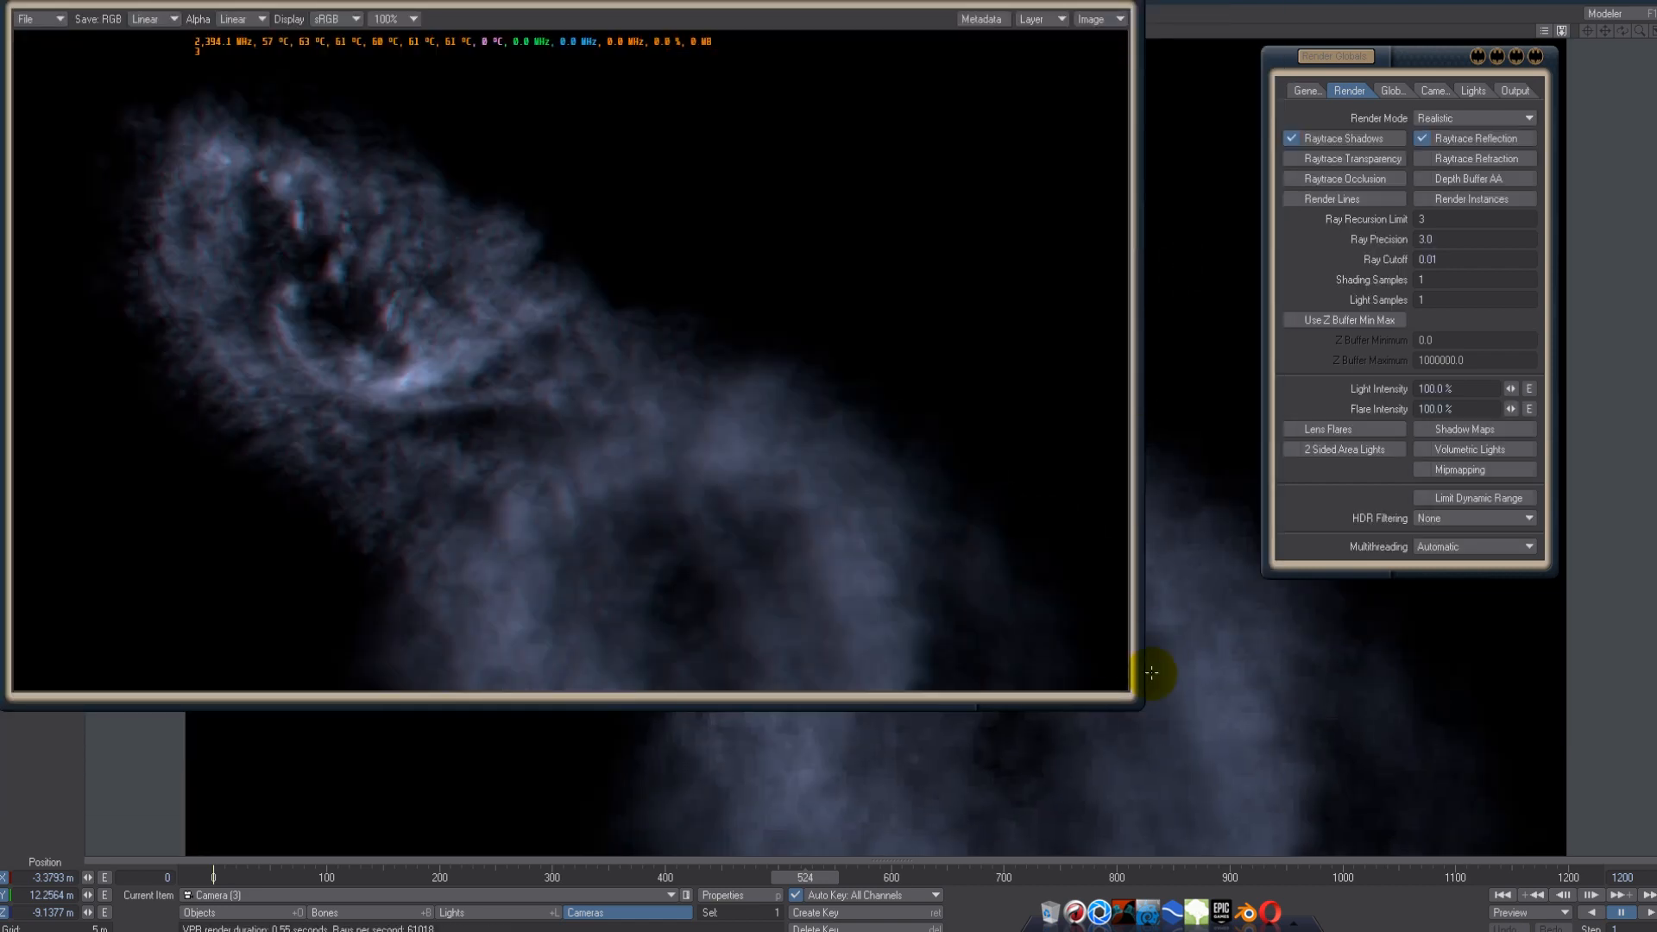
# - Enlarge the image viewer to inspect the finished render of frame 524, and close it
pyautogui.moveTo(1137, 706); pyautogui.dragTo(1295, 846)
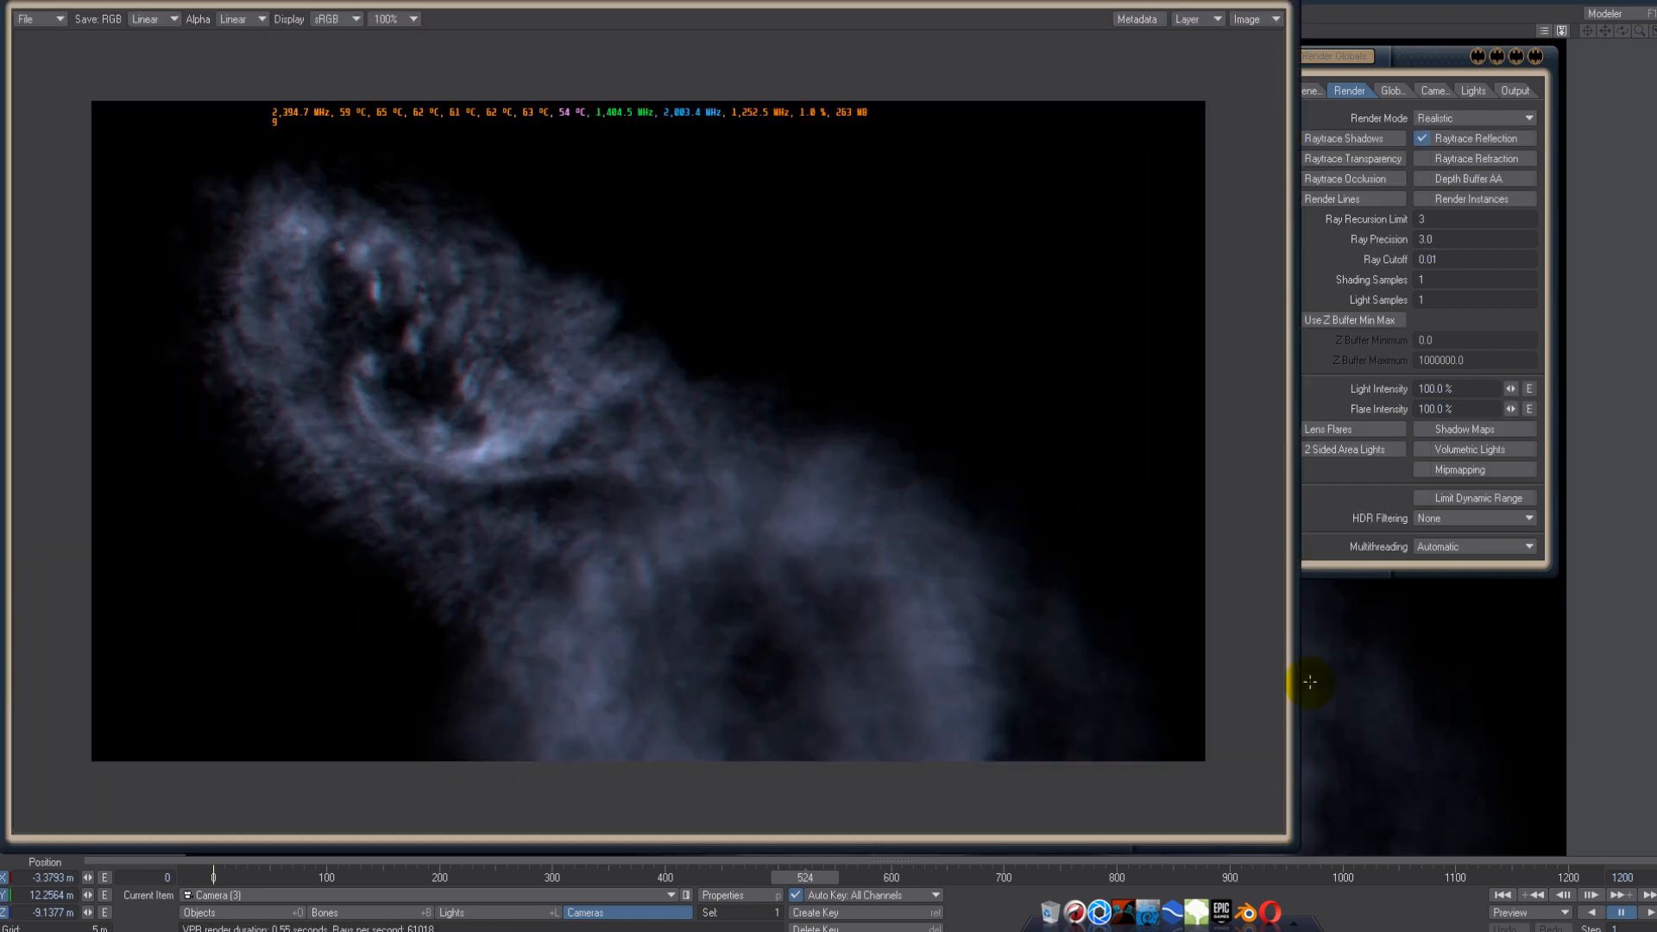
pyautogui.click(1277, 2)
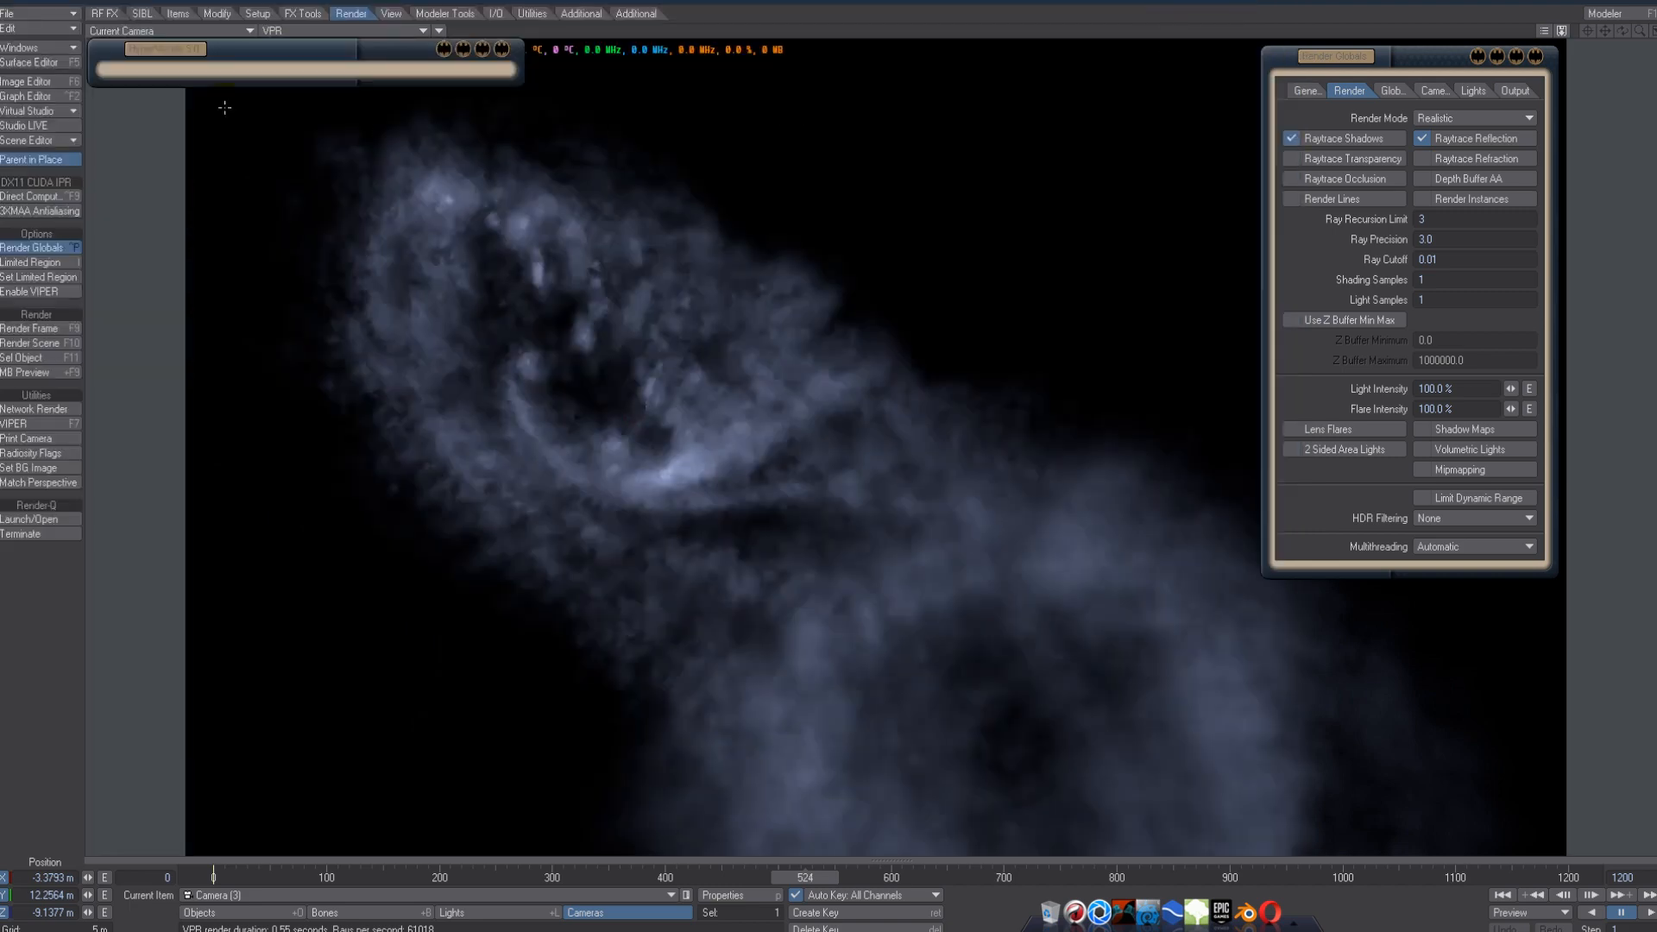
# - Review the Anaglyph Stereo: Simulate image filter in the Image Processing effects, and close the settings
pyautogui.click(51, 56)
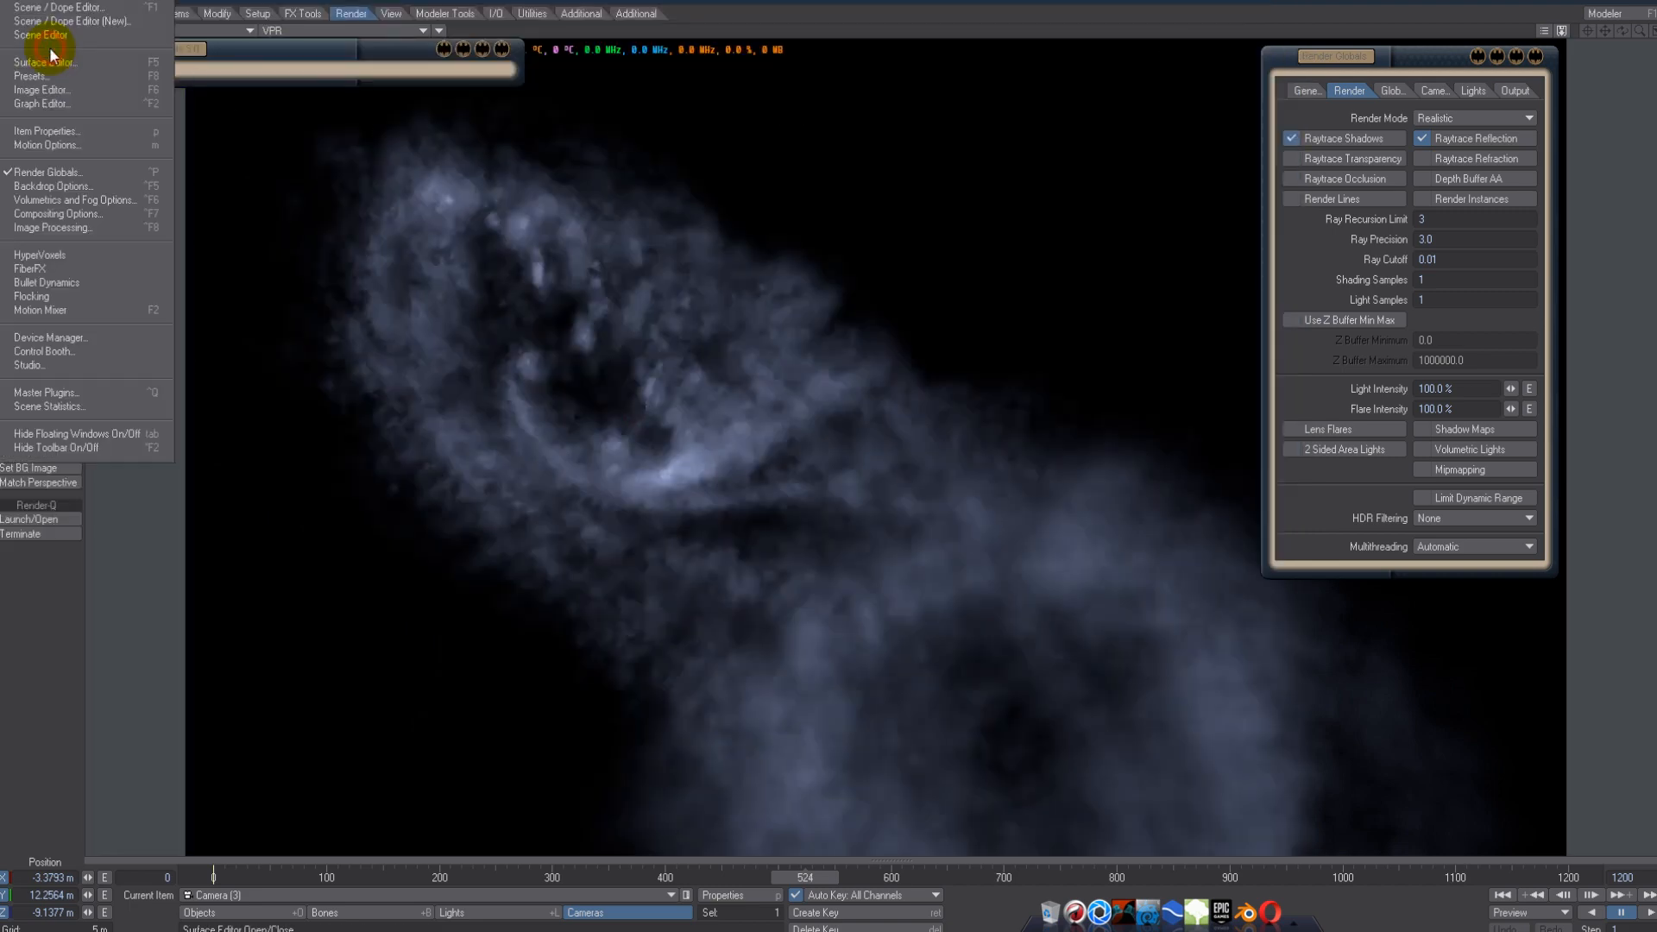
pyautogui.click(112, 227)
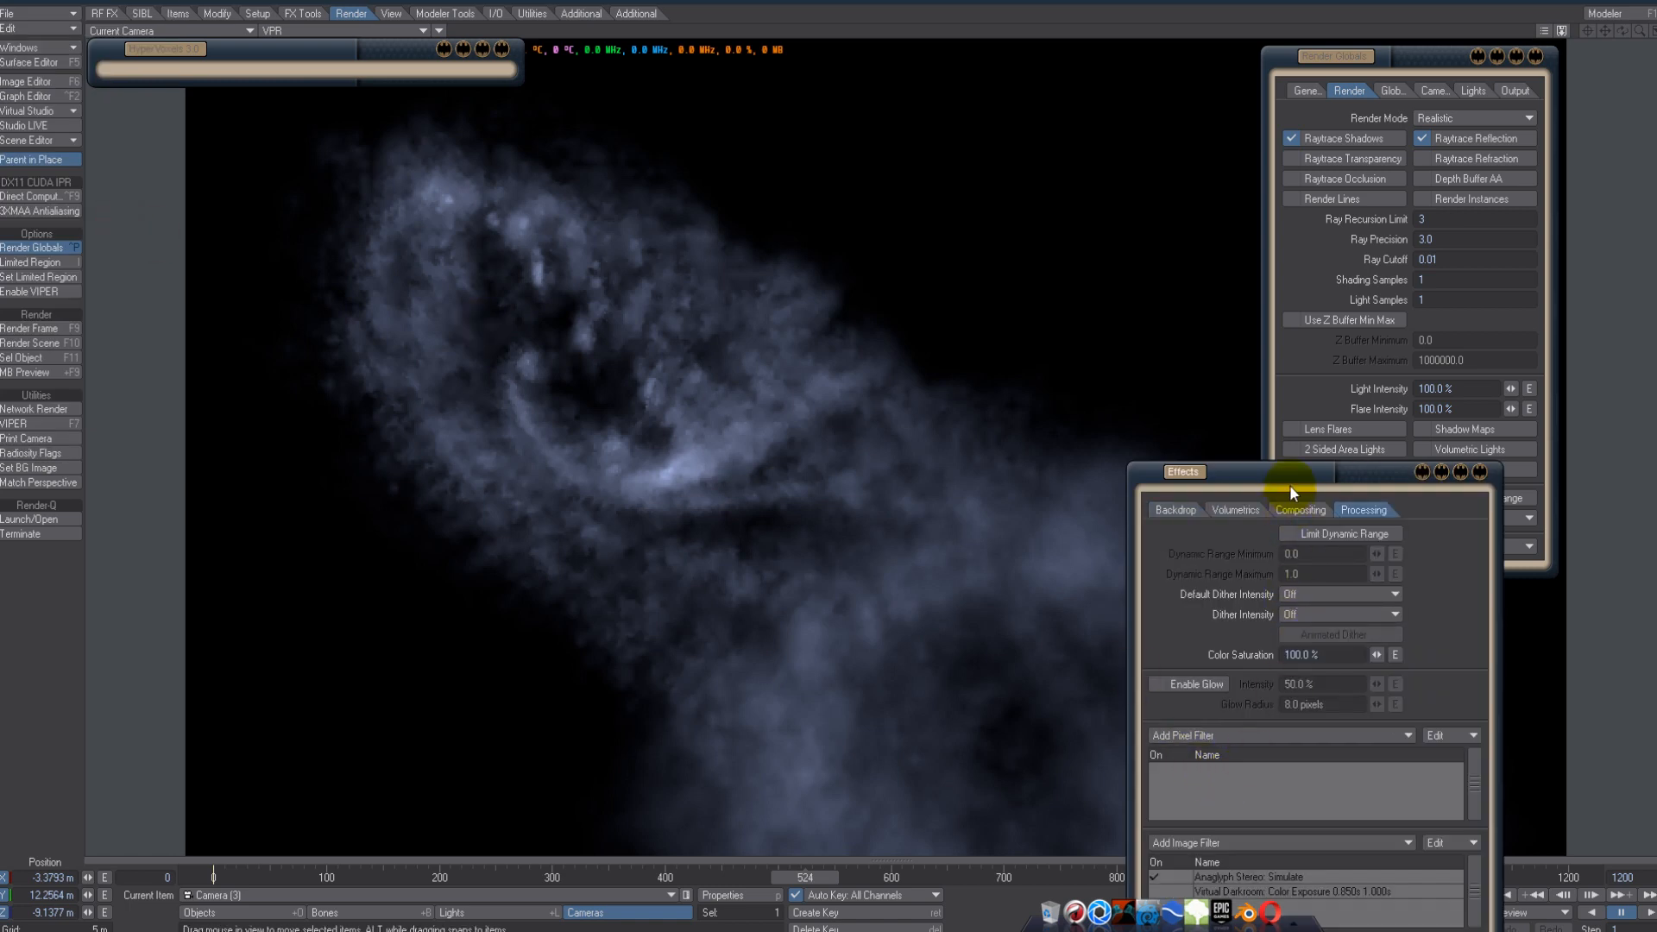
pyautogui.moveTo(1289, 481); pyautogui.dragTo(1246, 216)
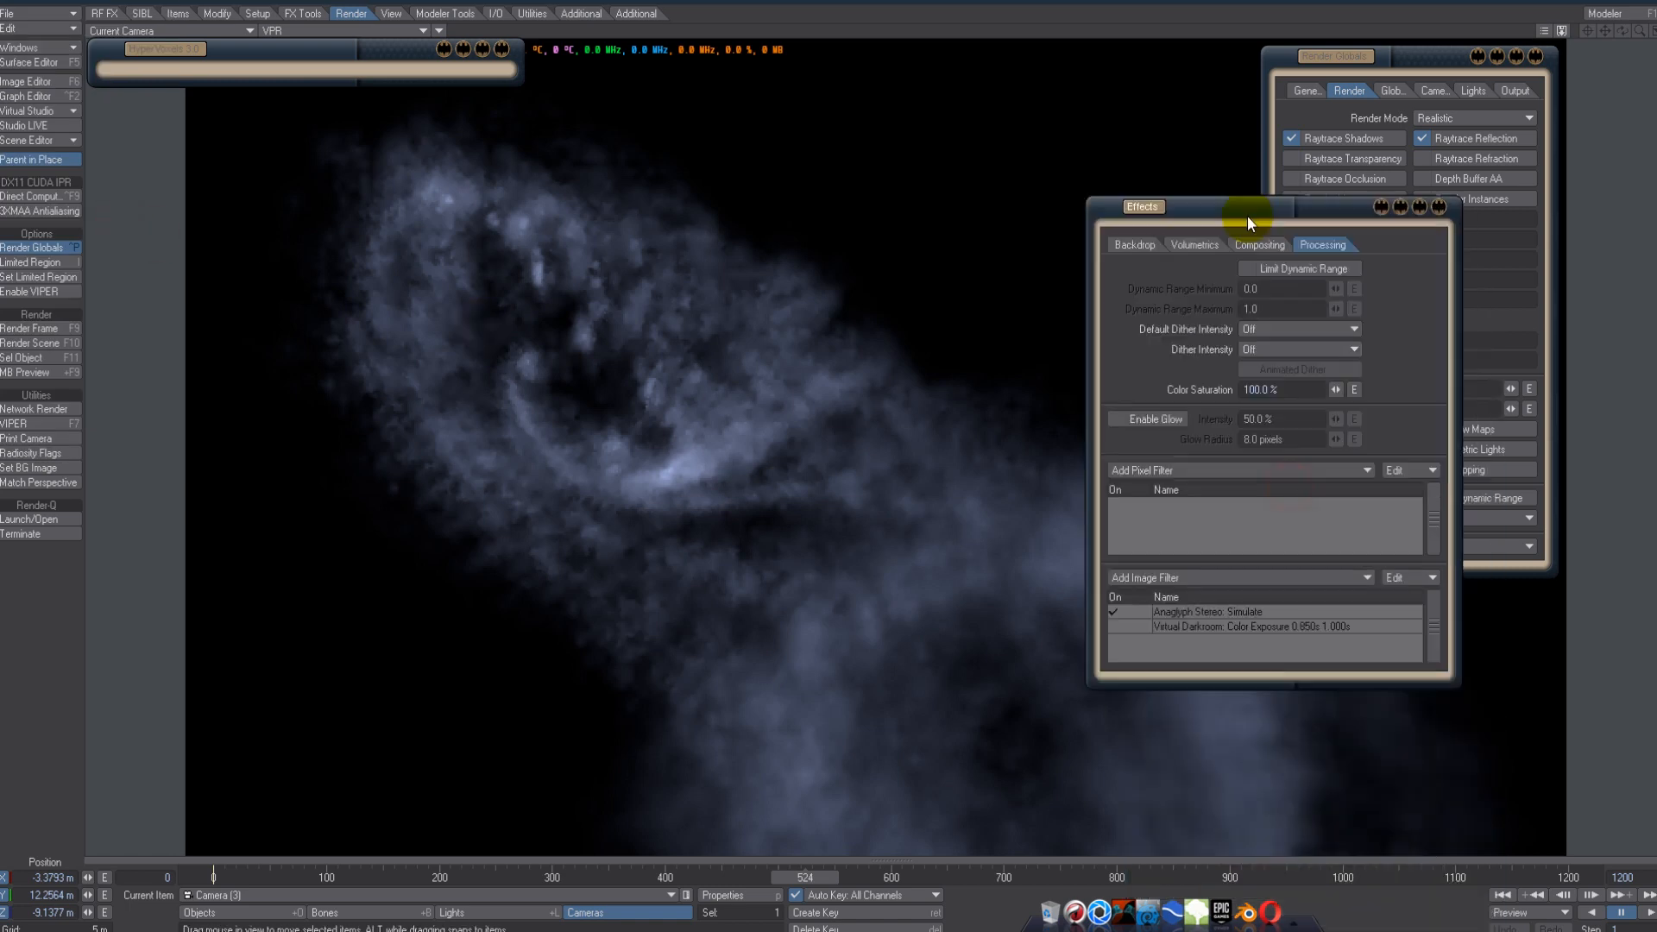
pyautogui.doubleClick(1226, 613)
pyautogui.click(653, 252)
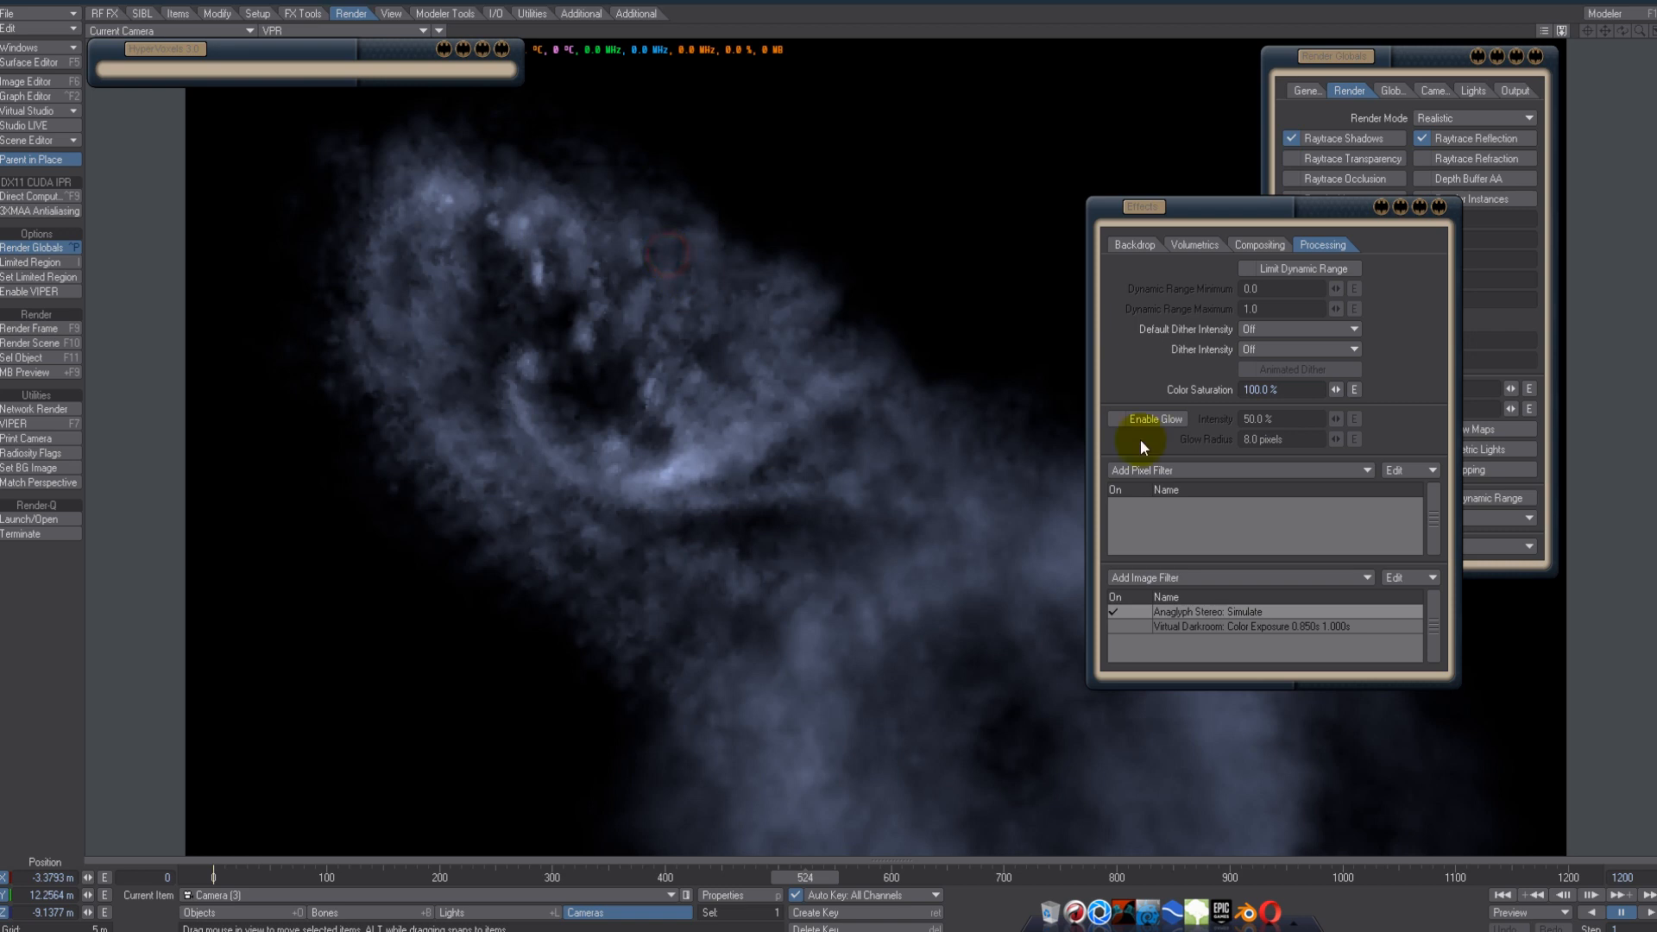
pyautogui.click(1441, 209)
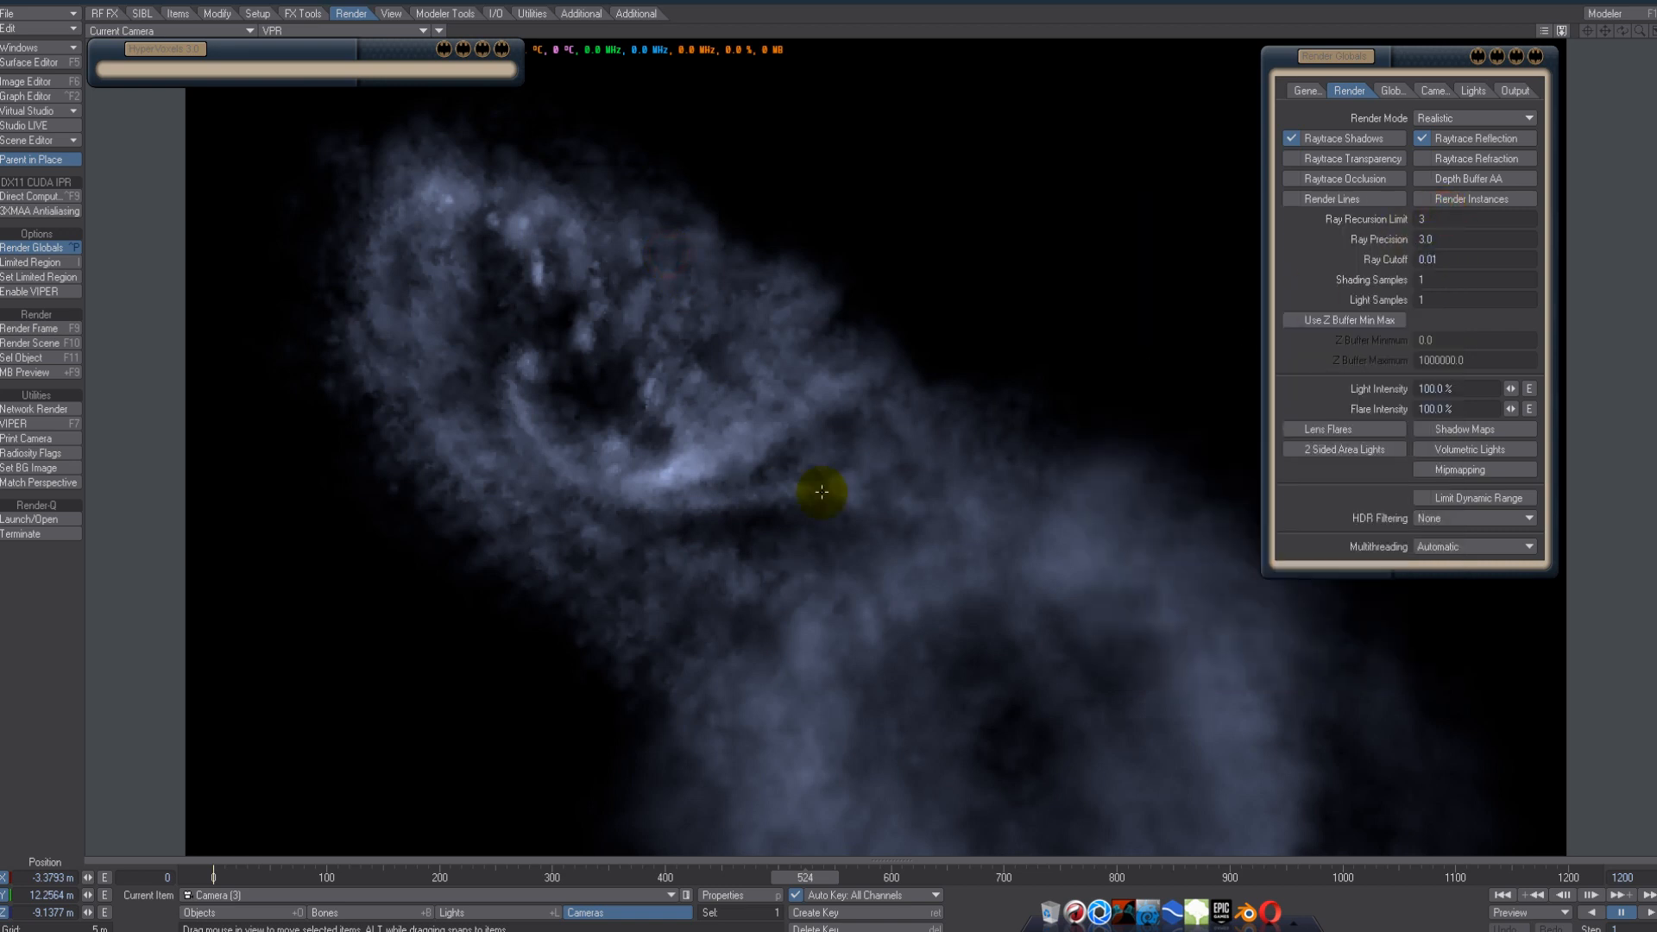
# - Go to frame 466, collapse the Render Globals window and move it to the edge of the preview
pyautogui.click(738, 877)
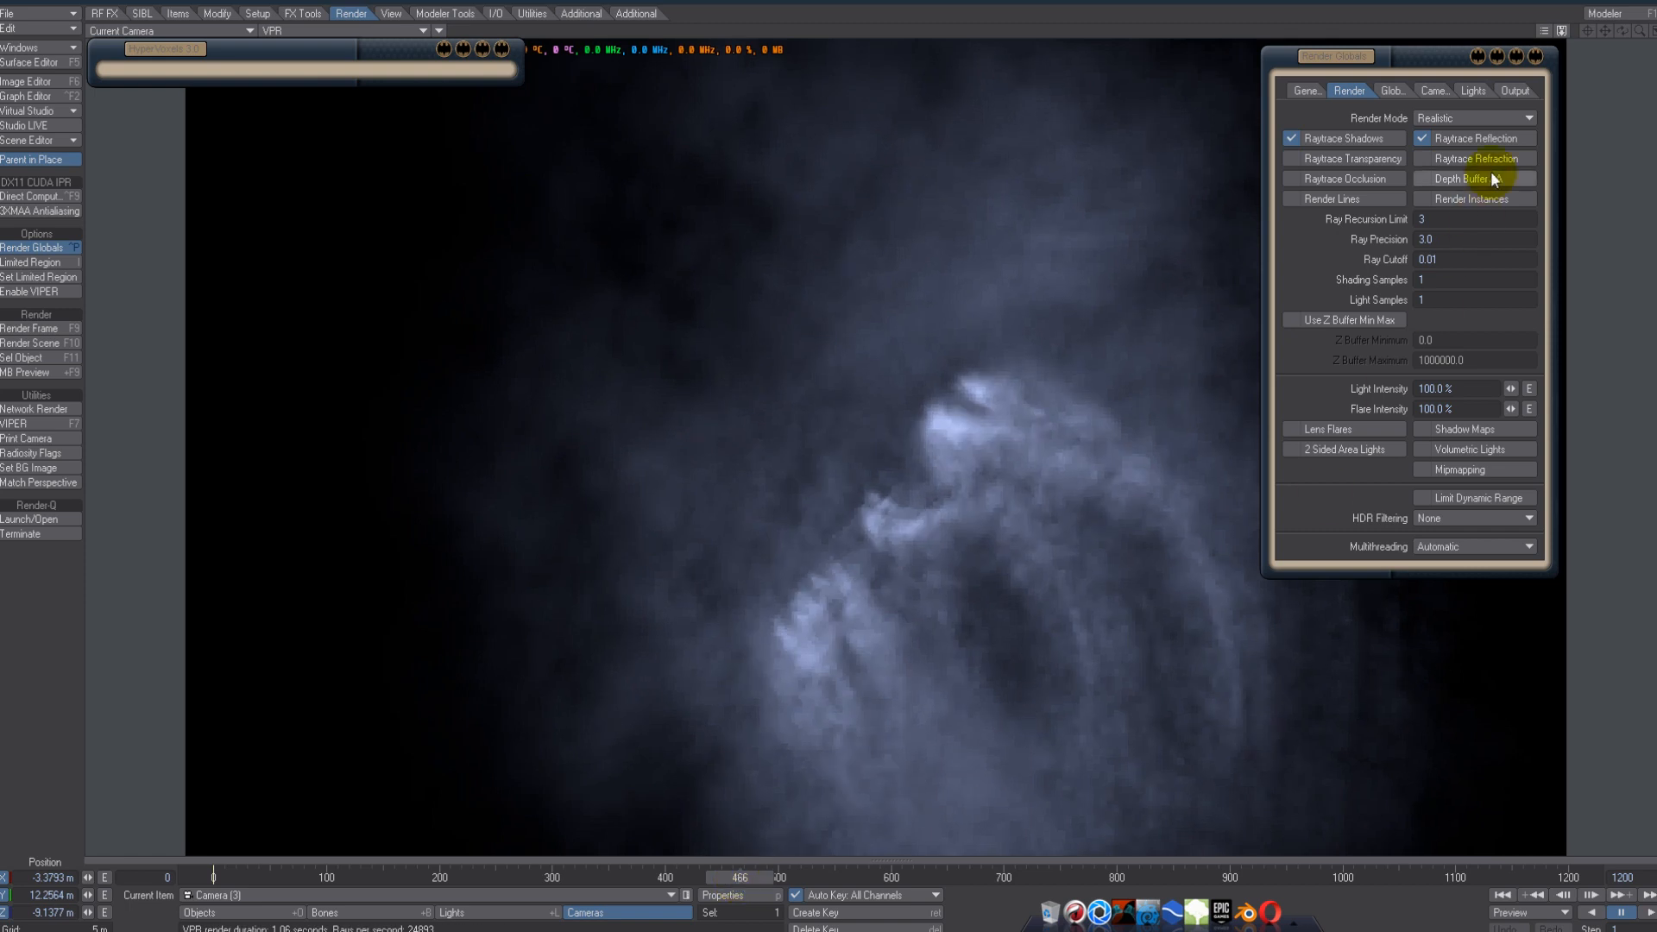
pyautogui.click(1472, 59)
pyautogui.moveTo(1421, 61); pyautogui.dragTo(1508, 39)
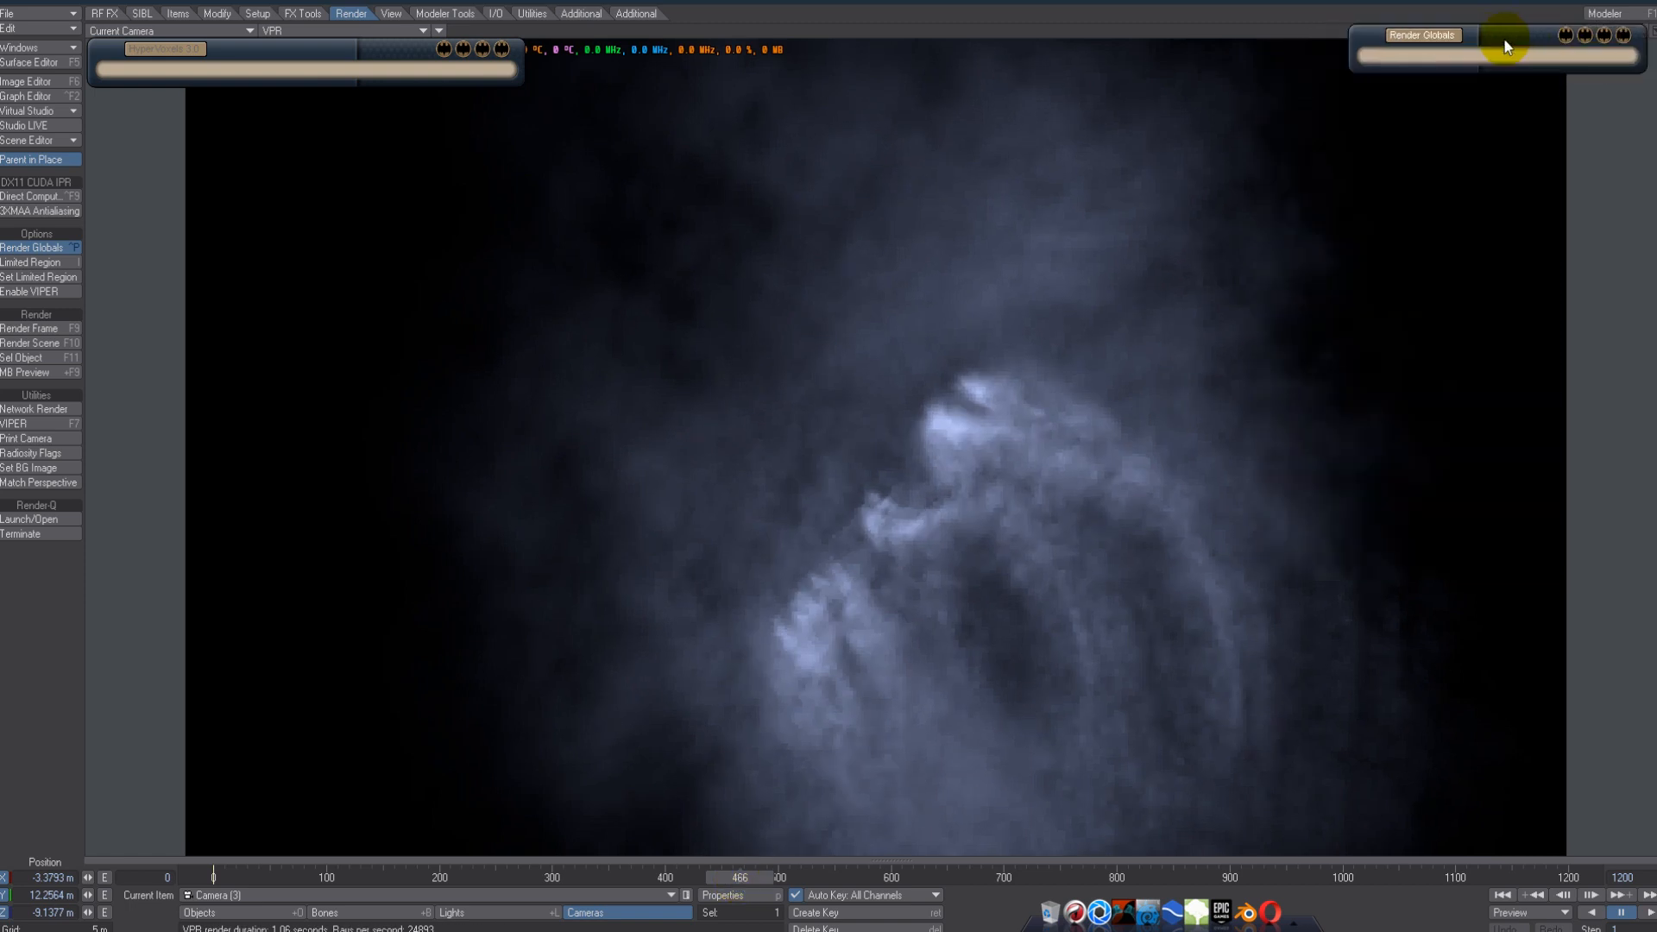
# - Expand the HyperVoxels window, review the Disc object's sprite geometry settings, and collapse it again
pyautogui.click(437, 50)
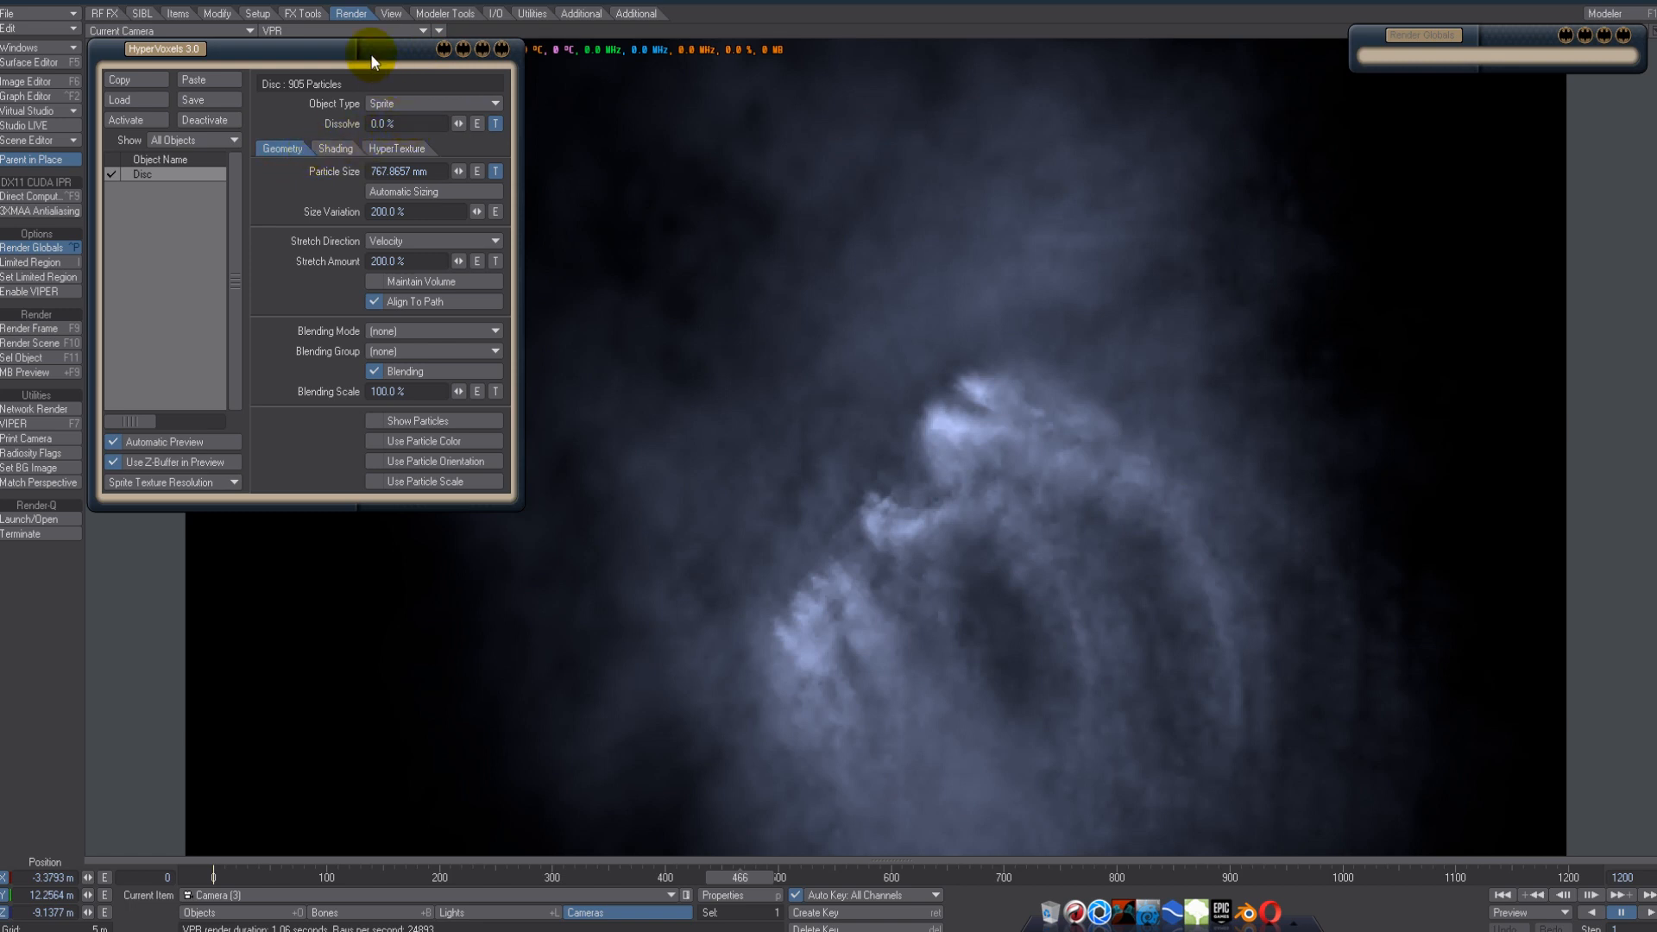
pyautogui.moveTo(373, 60); pyautogui.dragTo(369, 44)
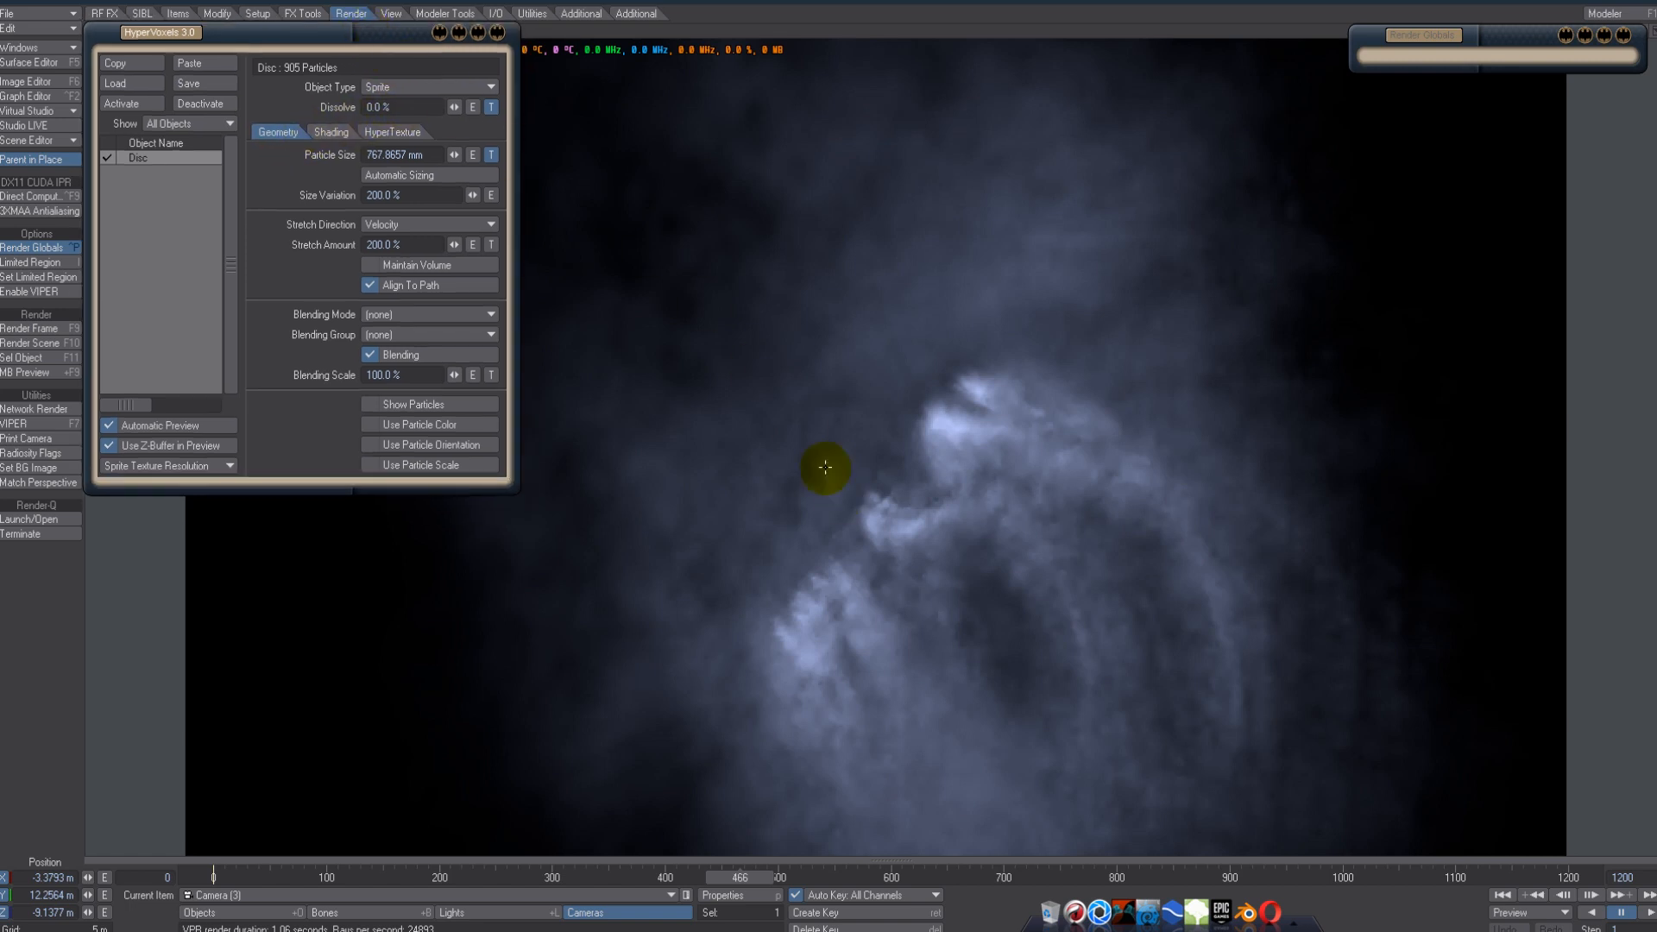
pyautogui.click(441, 34)
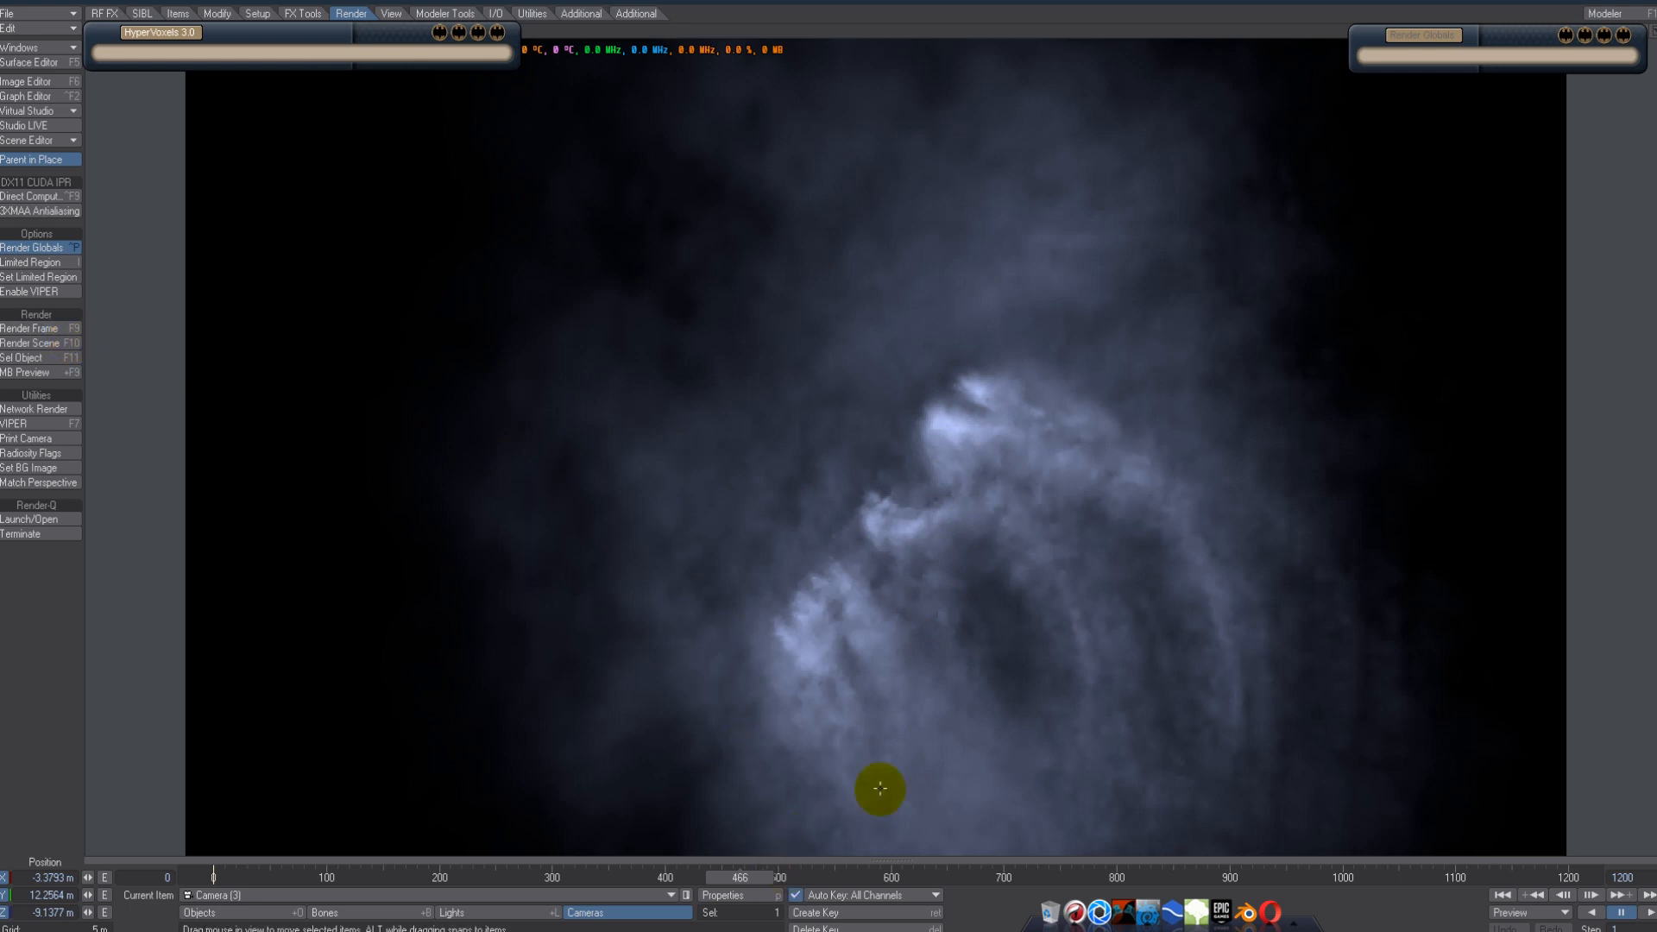
# - Turn off Half Resolution and Draft Mode for the VPR preview, and preview frames 429 and 388
pyautogui.moveTo(1521, 85); pyautogui.dragTo(1521, 90)
pyautogui.click(1545, 31)
pyautogui.click(713, 254)
pyautogui.click(715, 208)
pyautogui.click(802, 174)
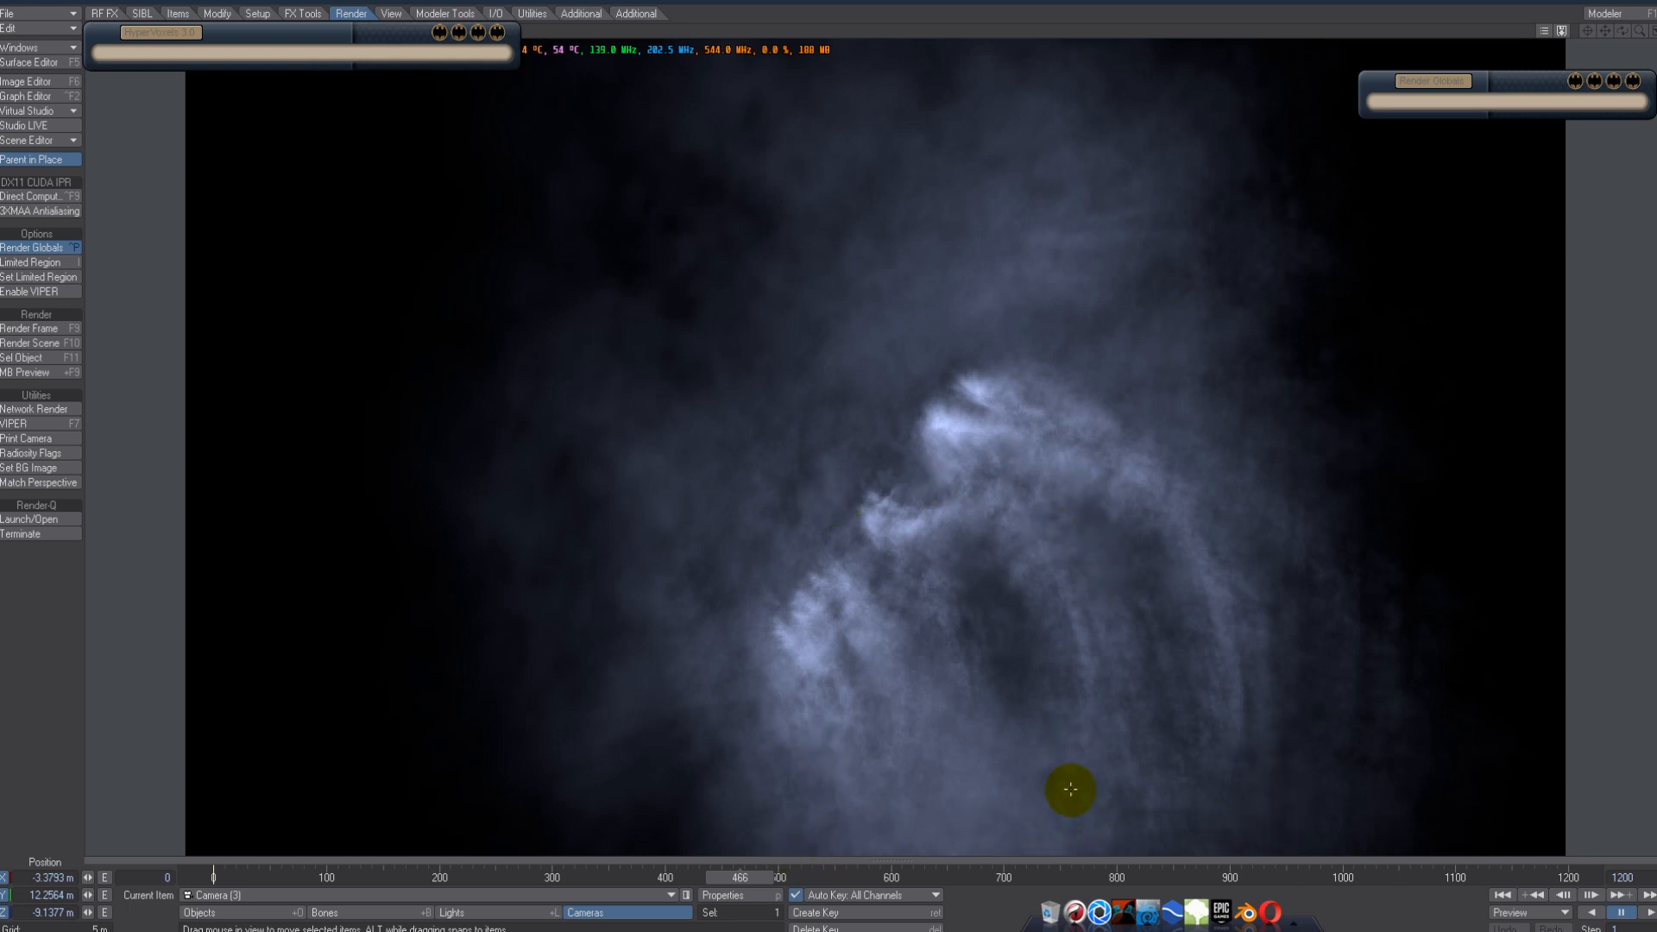
pyautogui.moveTo(707, 877); pyautogui.dragTo(665, 878)
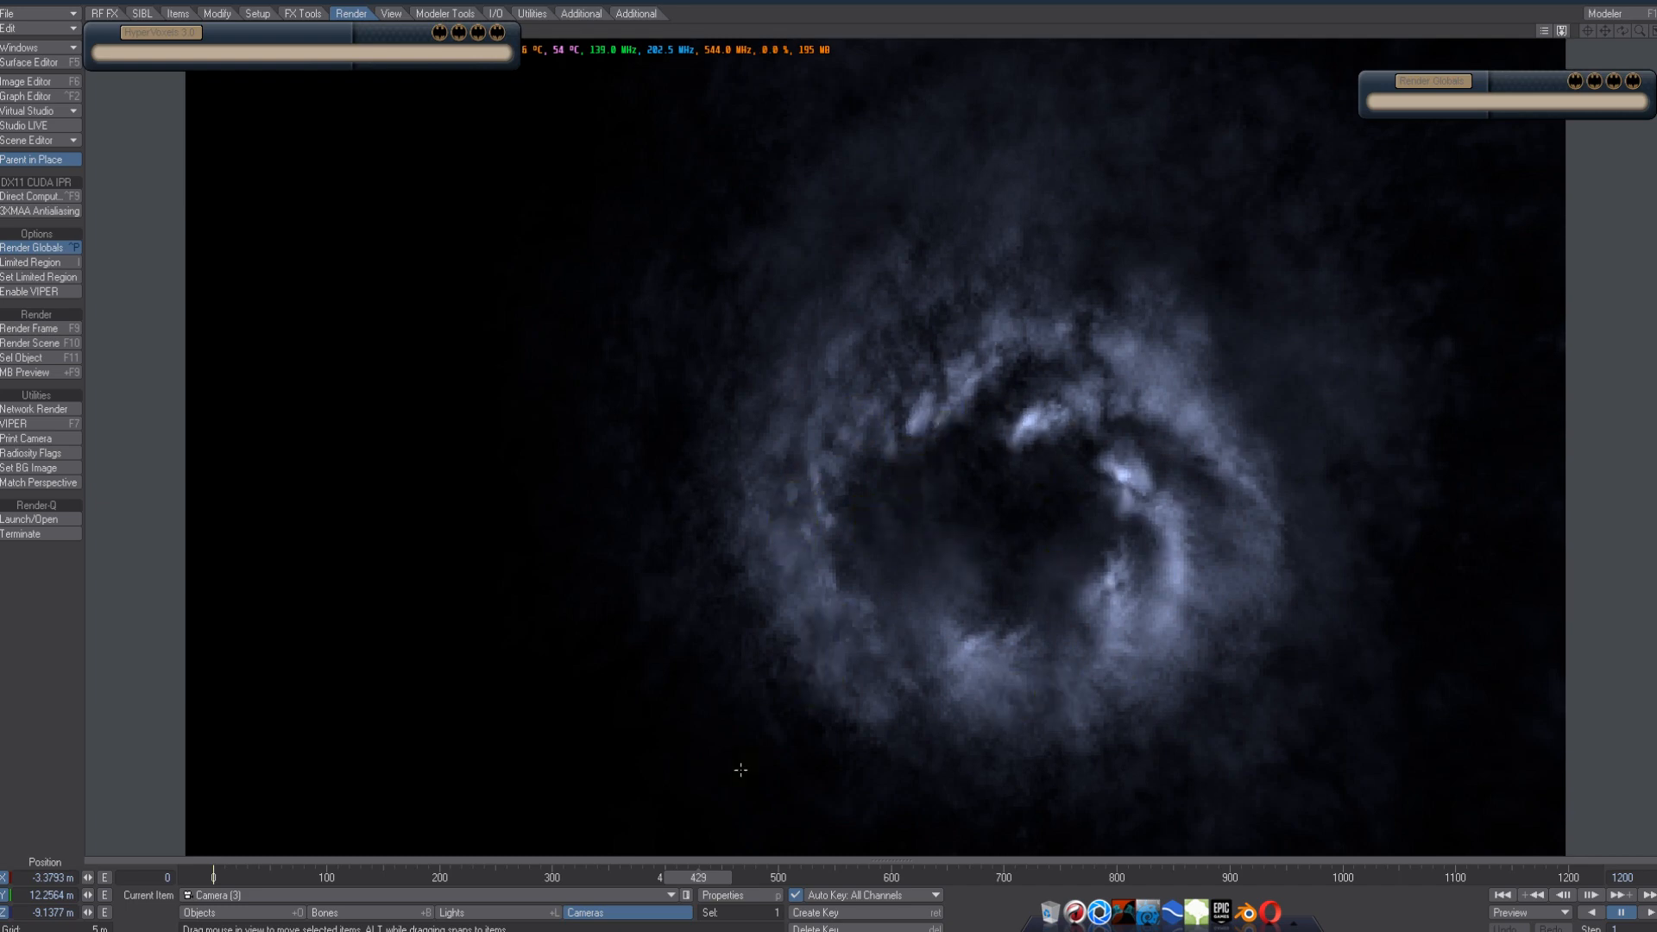
pyautogui.click(652, 877)
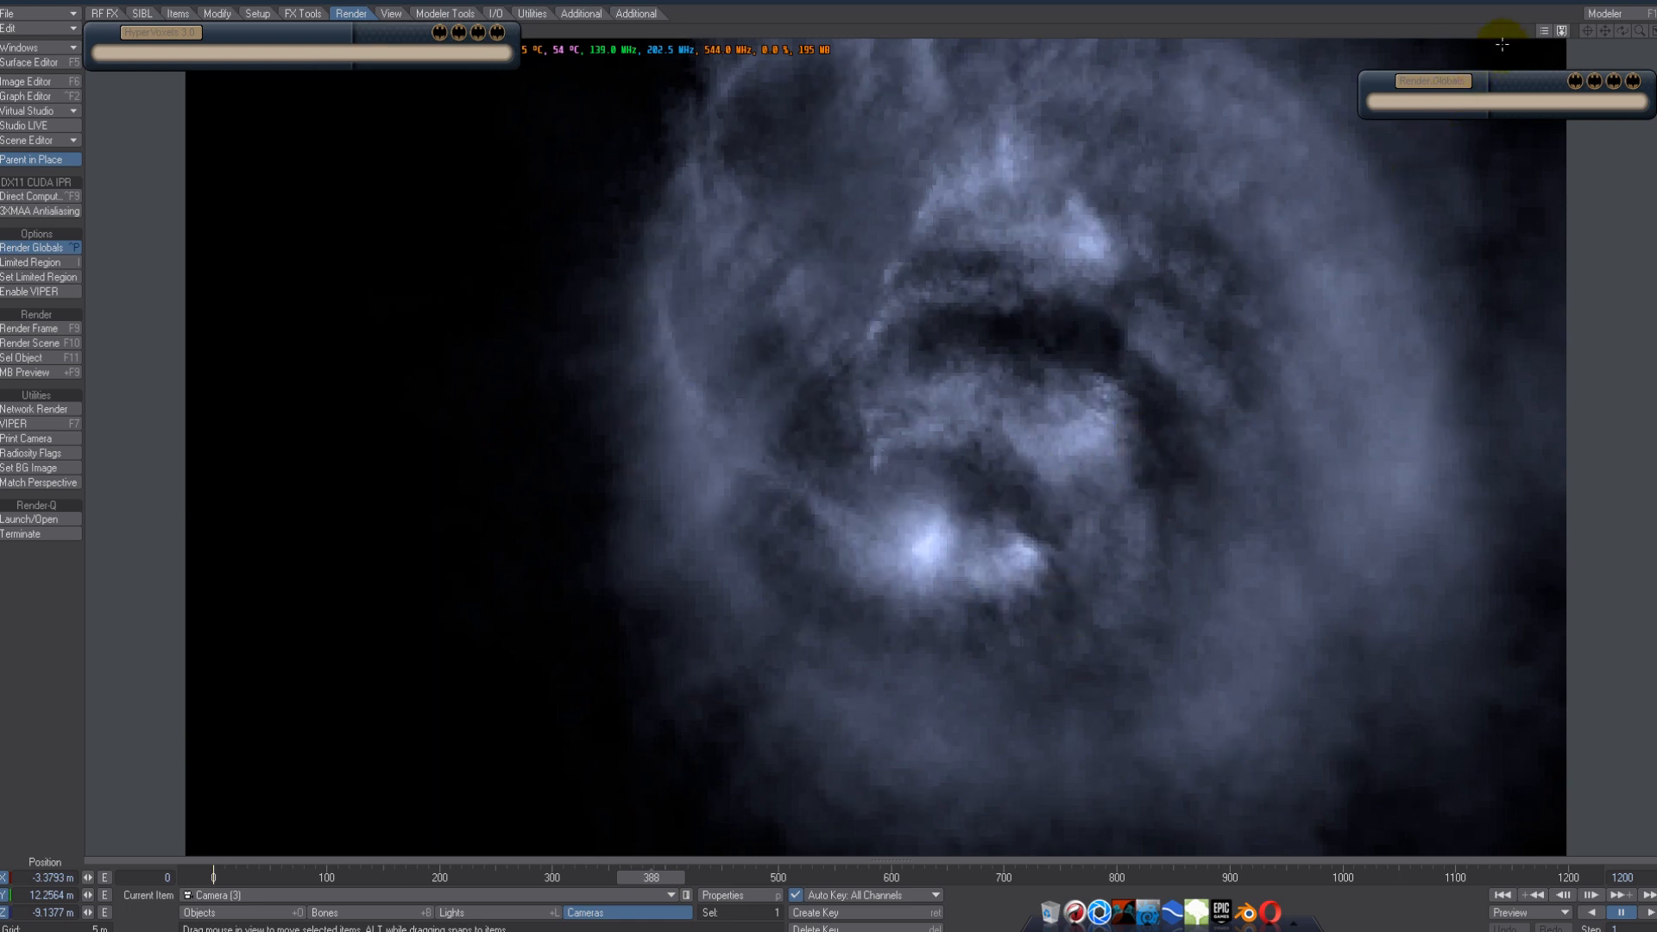
# - Enable Draft Mode in the VPR options, and park the collapsed options window below Render Globals
pyautogui.click(1543, 32)
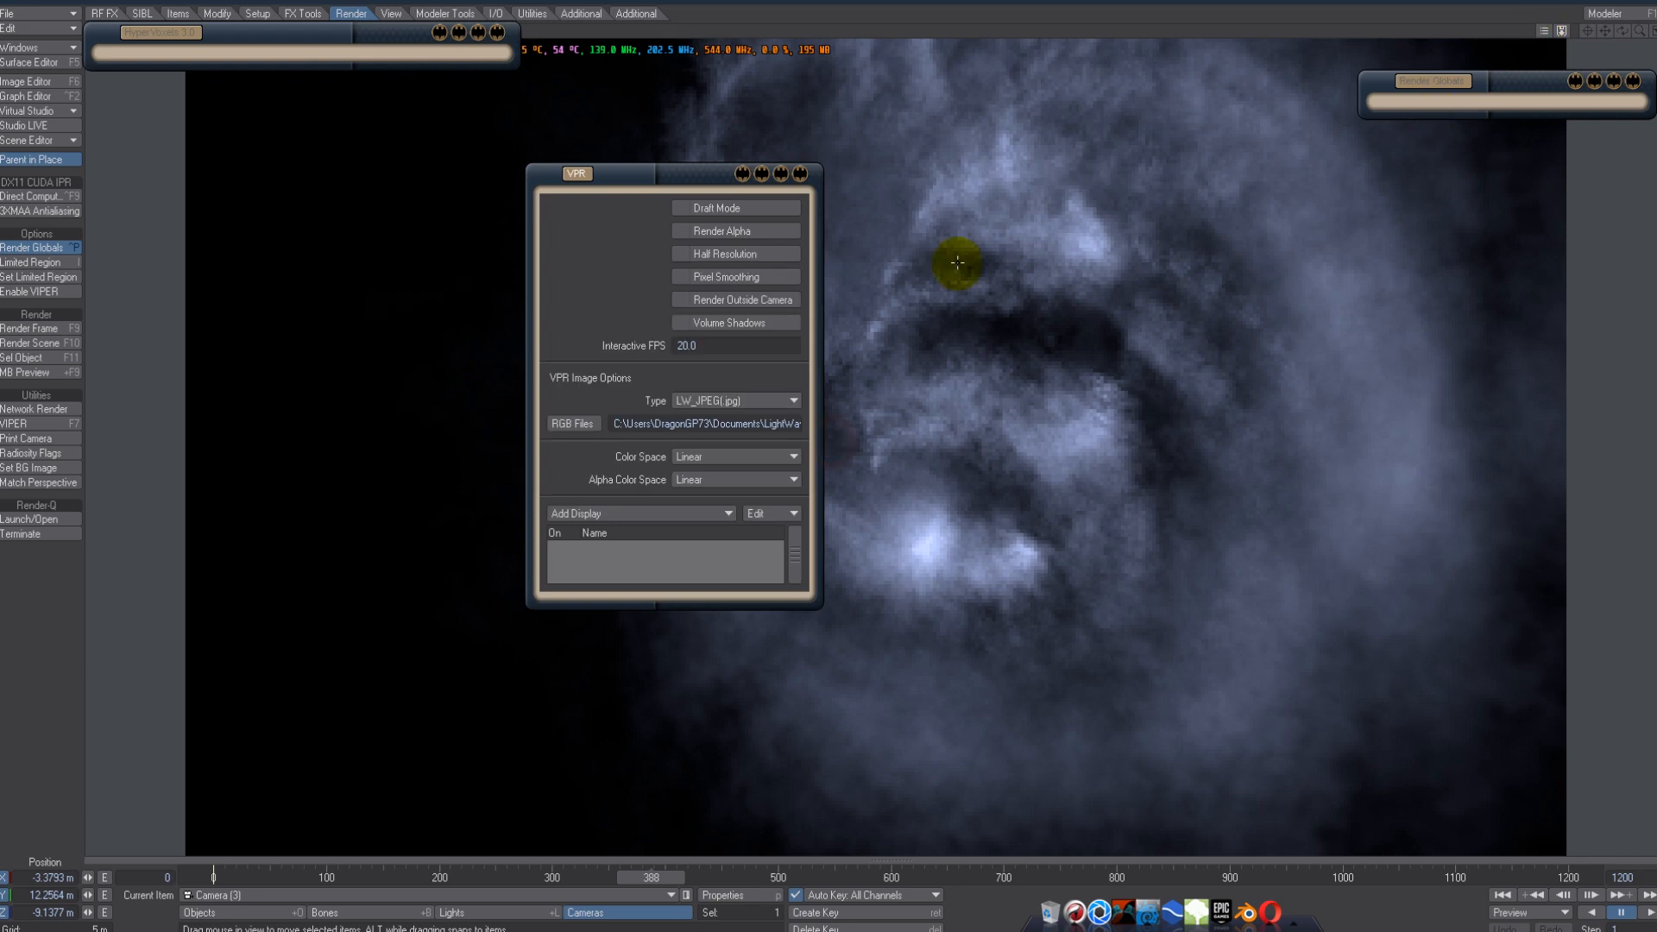
pyautogui.click(749, 207)
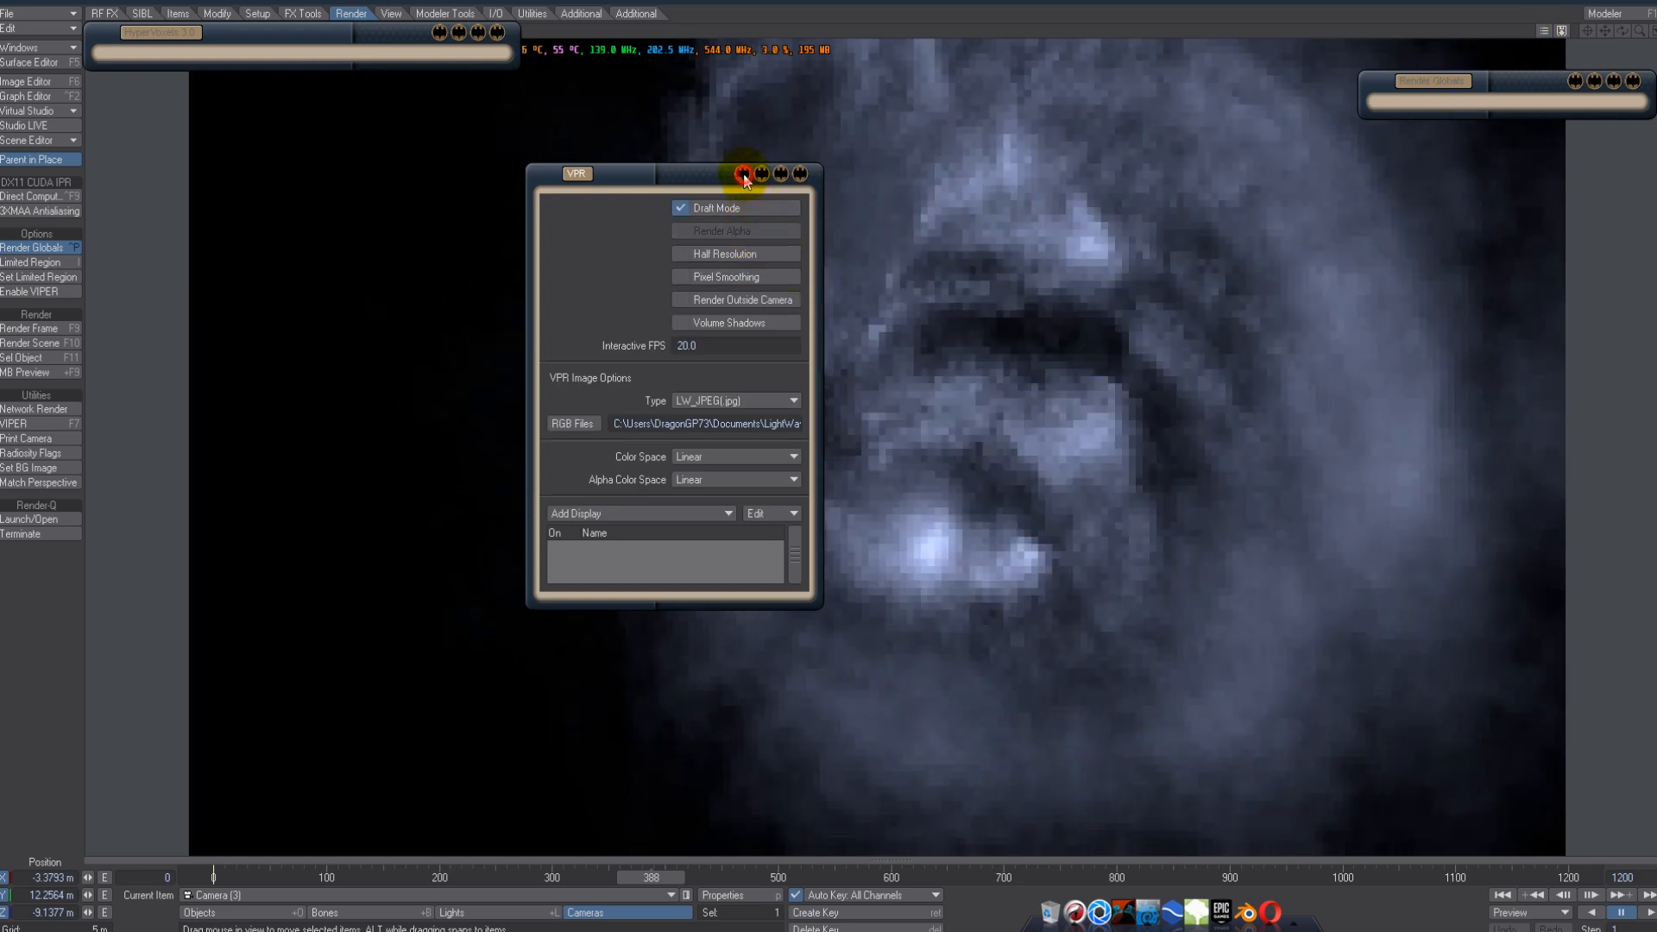
pyautogui.click(735, 172)
pyautogui.moveTo(714, 175); pyautogui.dragTo(1548, 143)
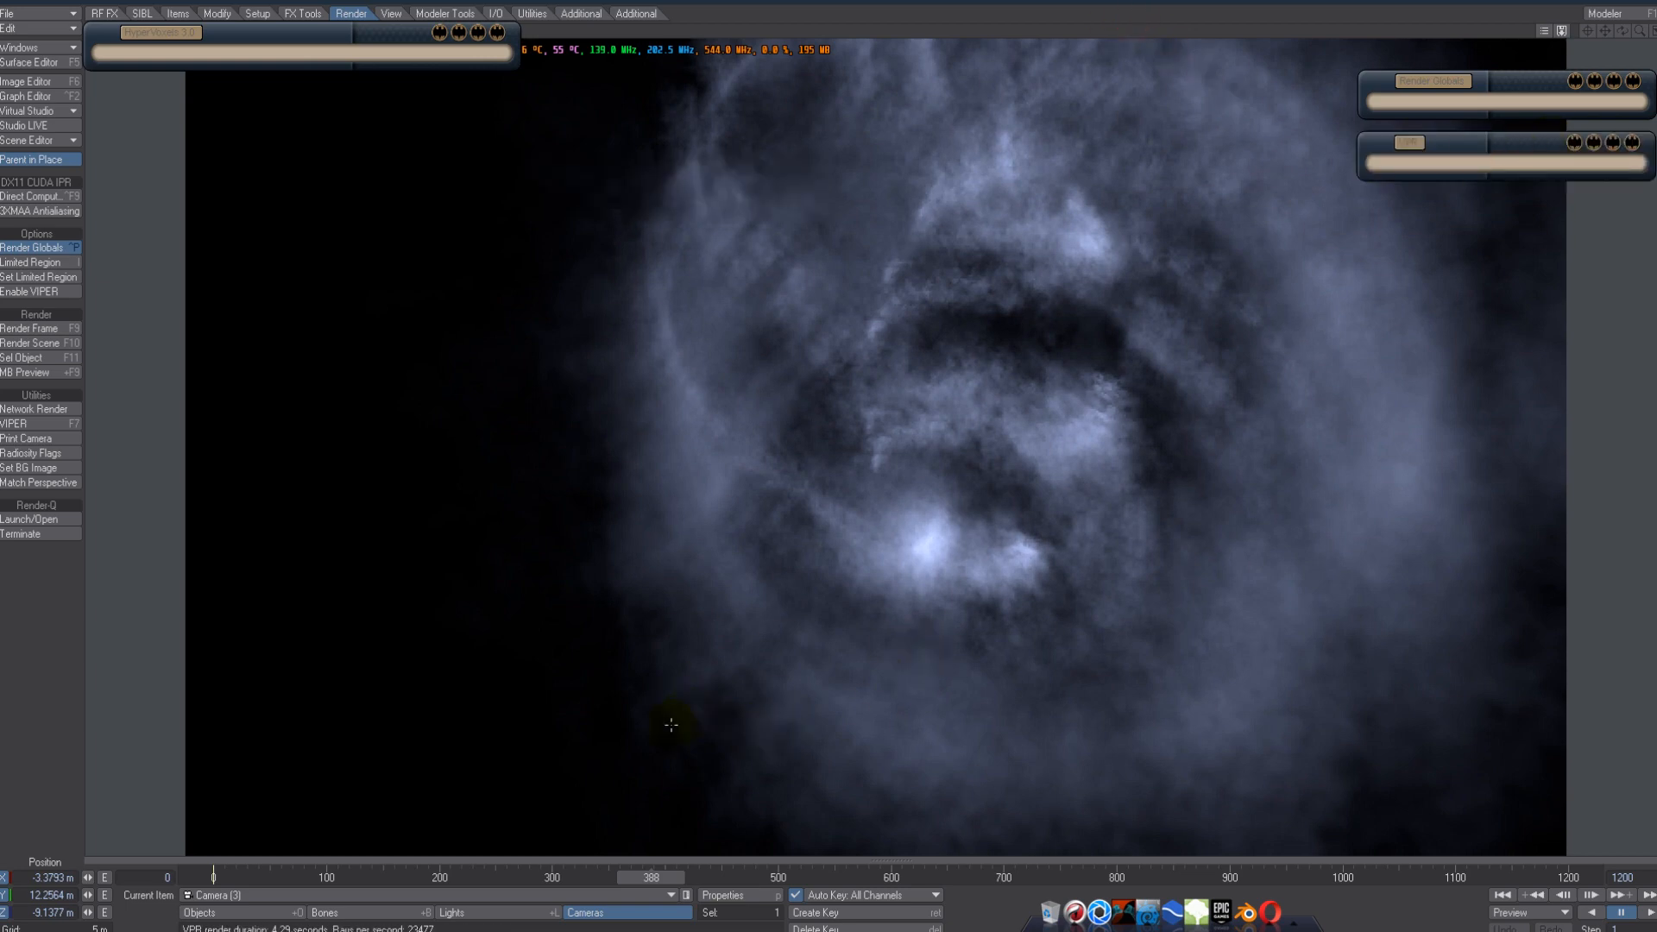
# - Preview the cloud at successively earlier frames, from frame 334 back to frames 207 and 161
pyautogui.click(590, 878)
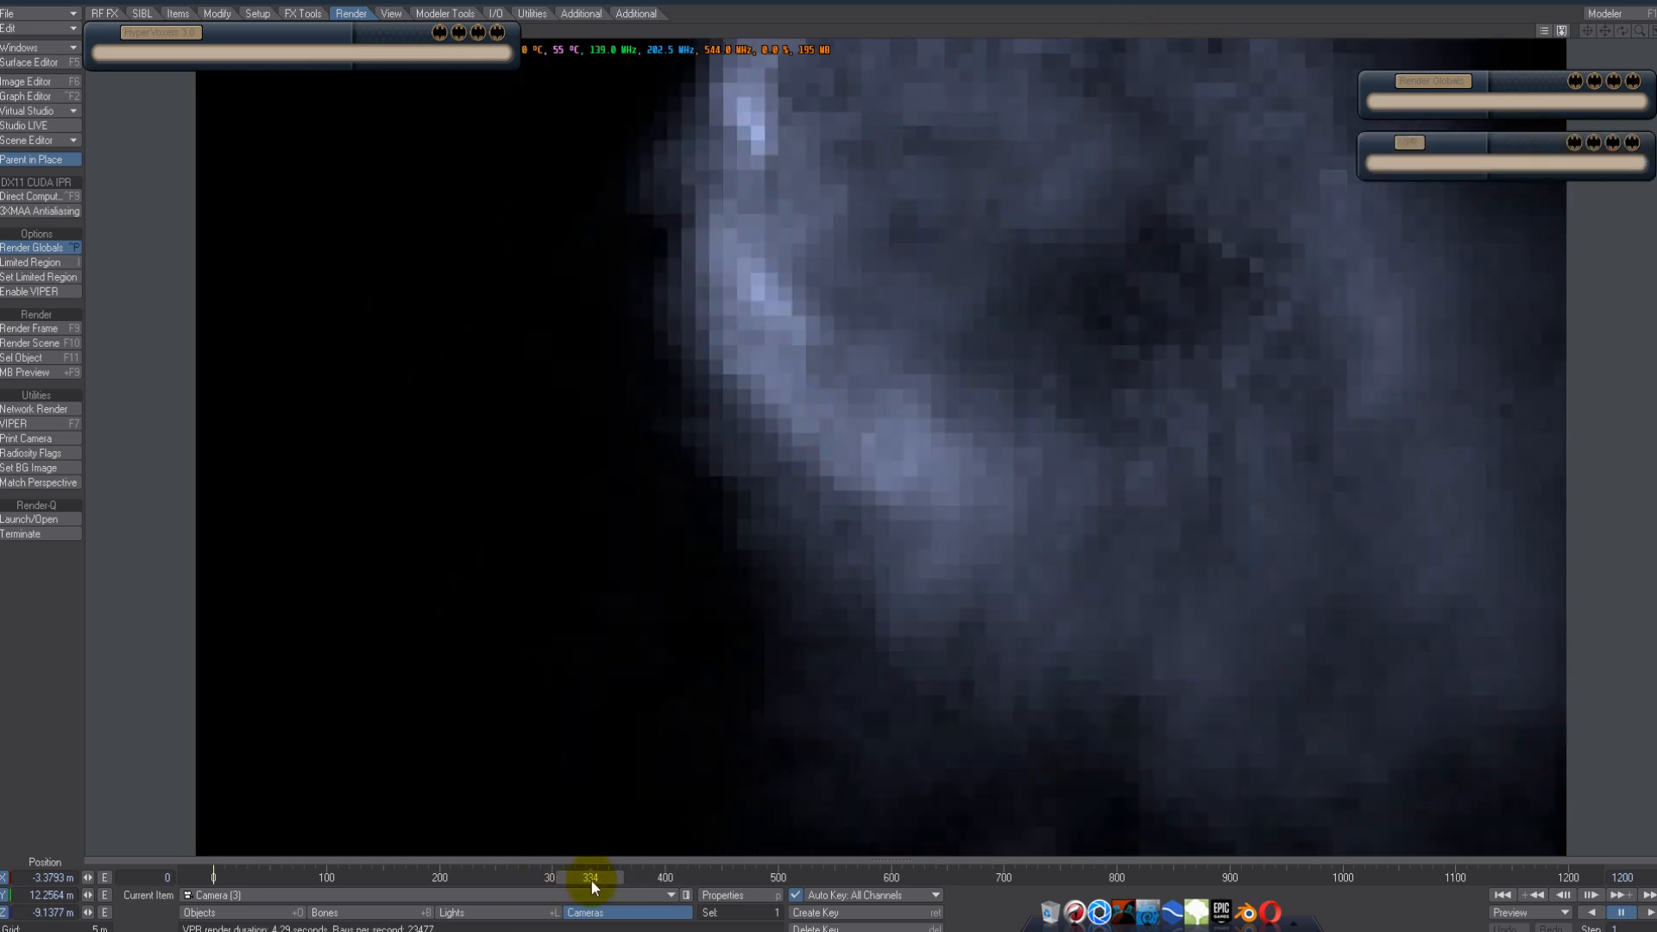
pyautogui.click(537, 881)
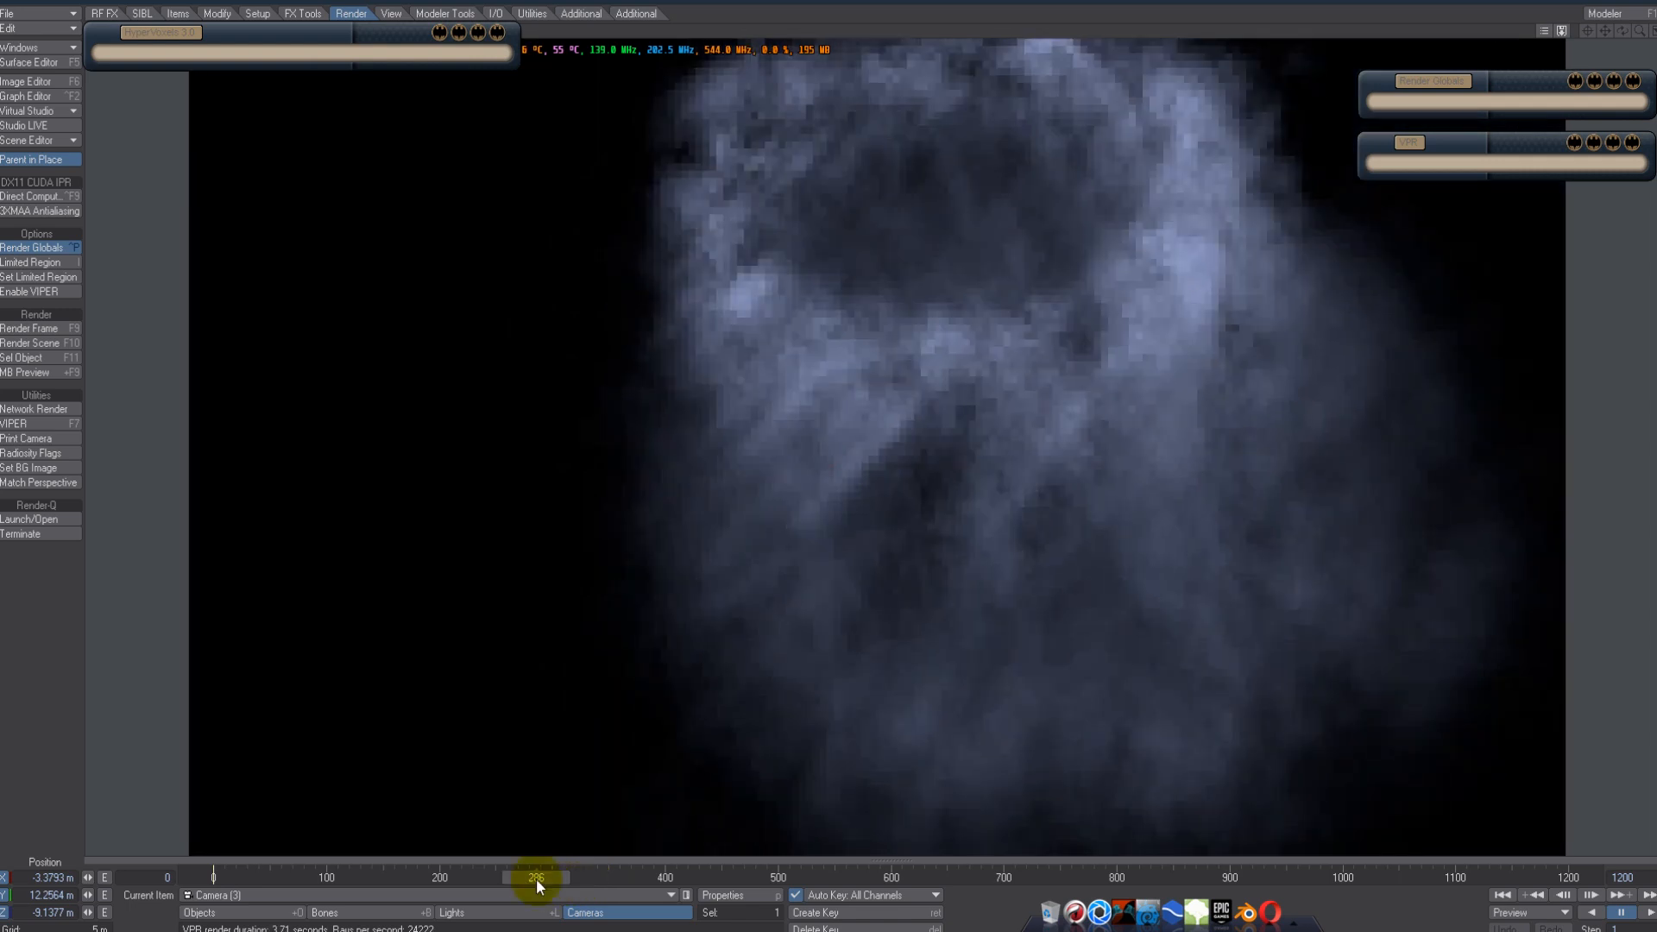
pyautogui.click(491, 879)
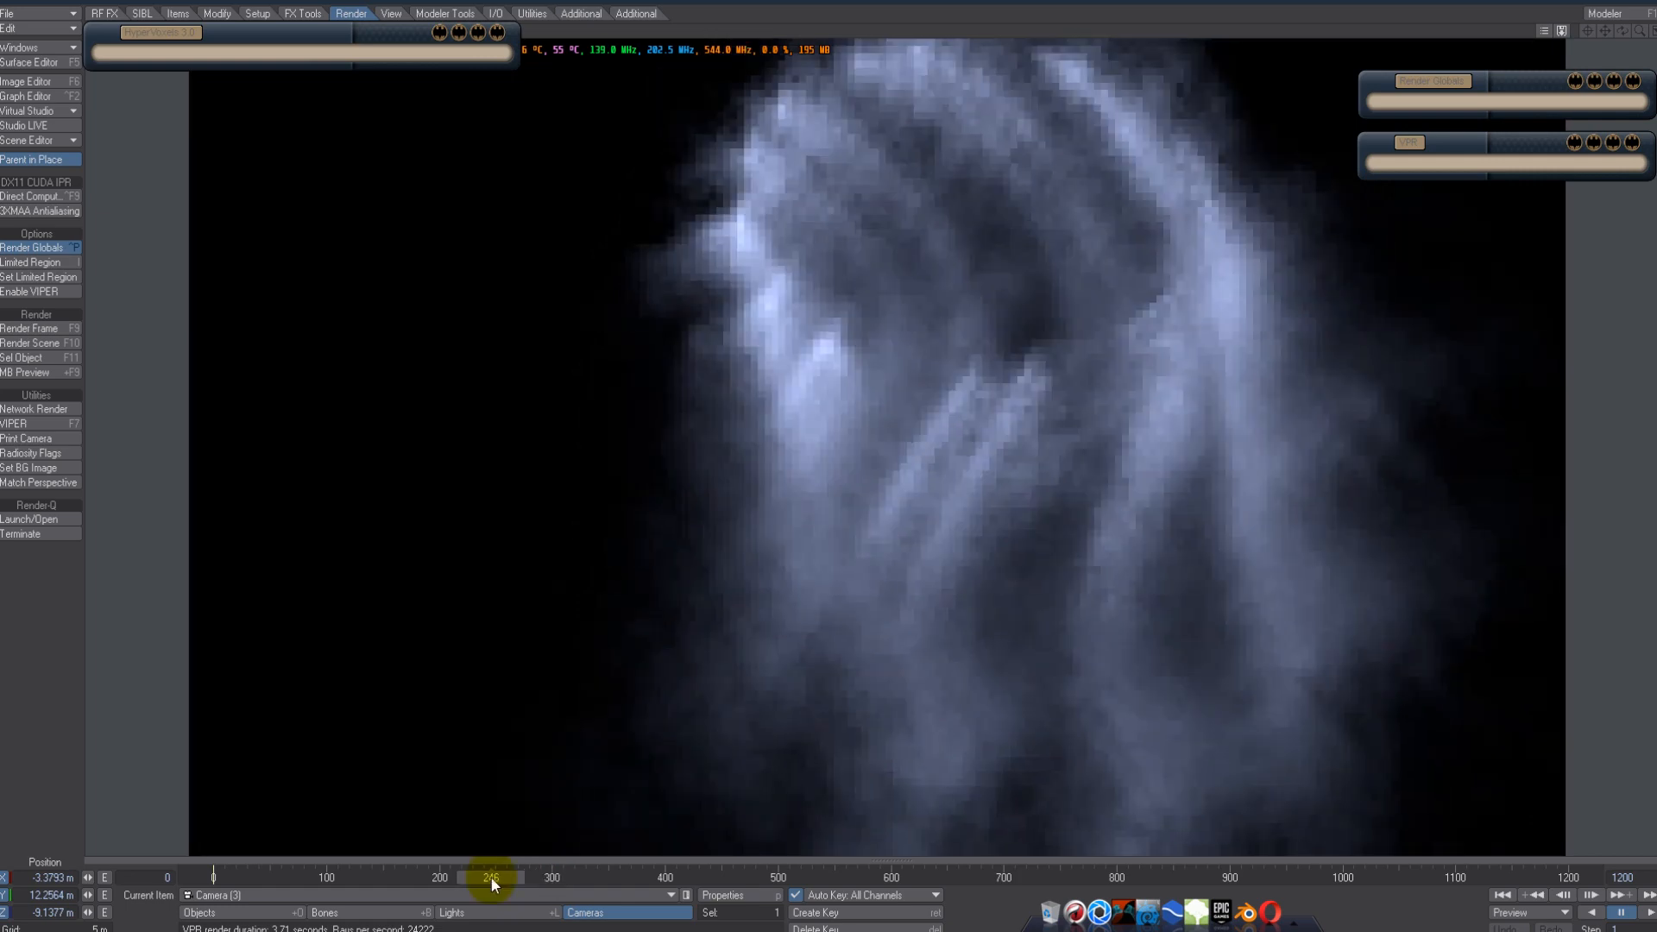
pyautogui.click(447, 879)
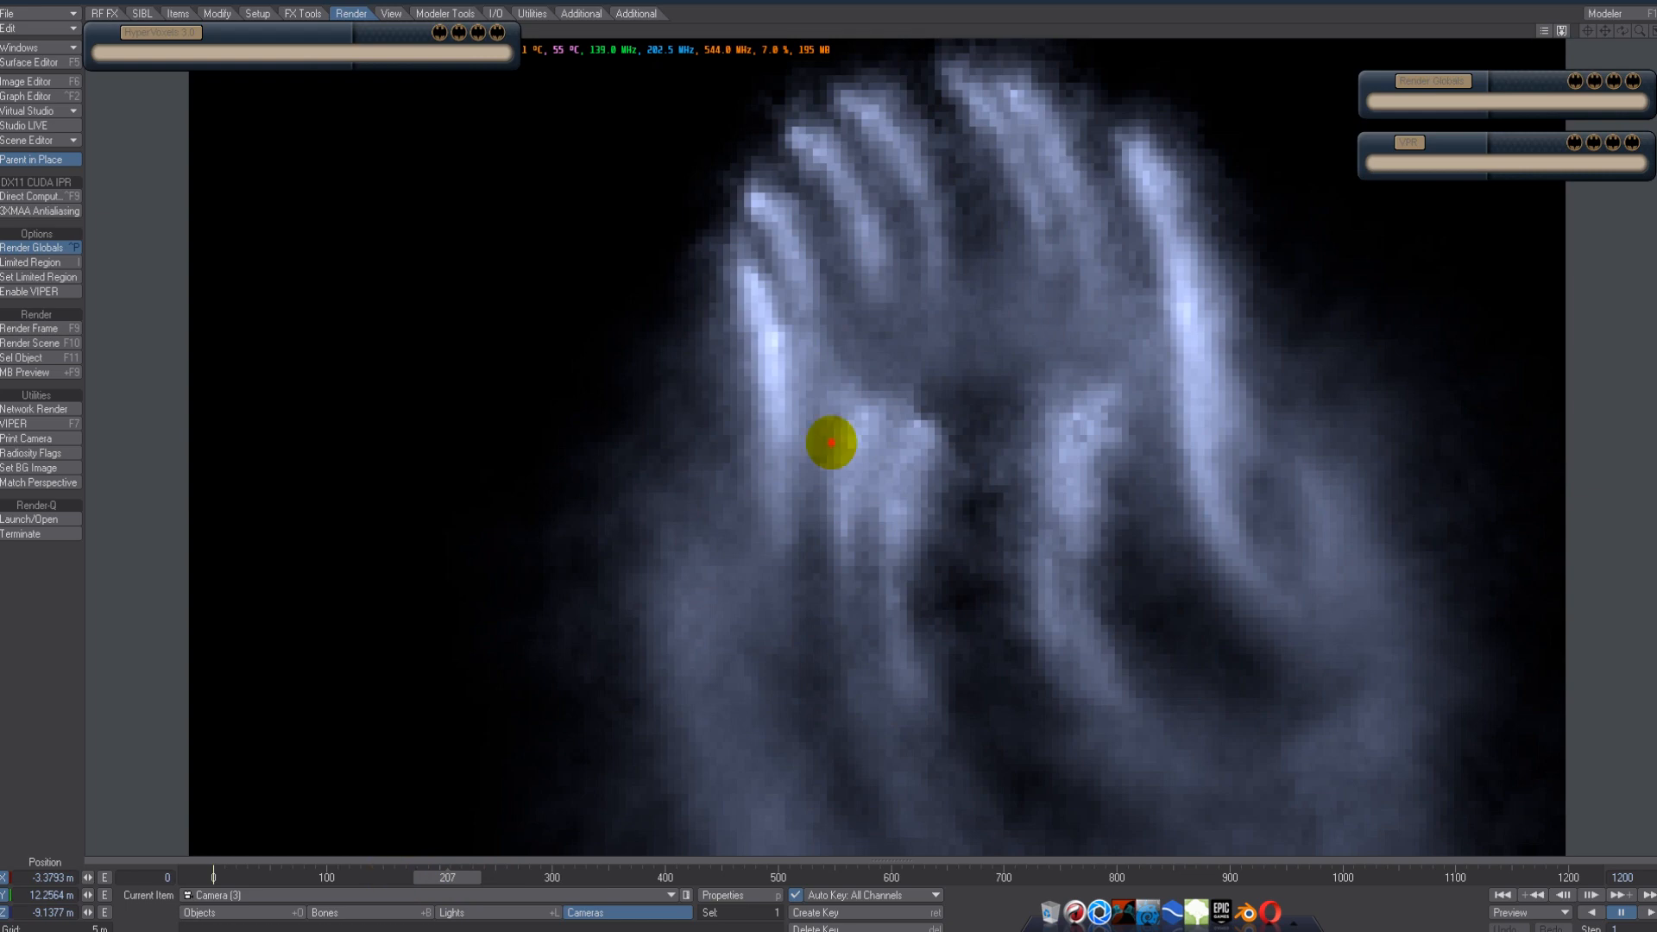
pyautogui.click(395, 873)
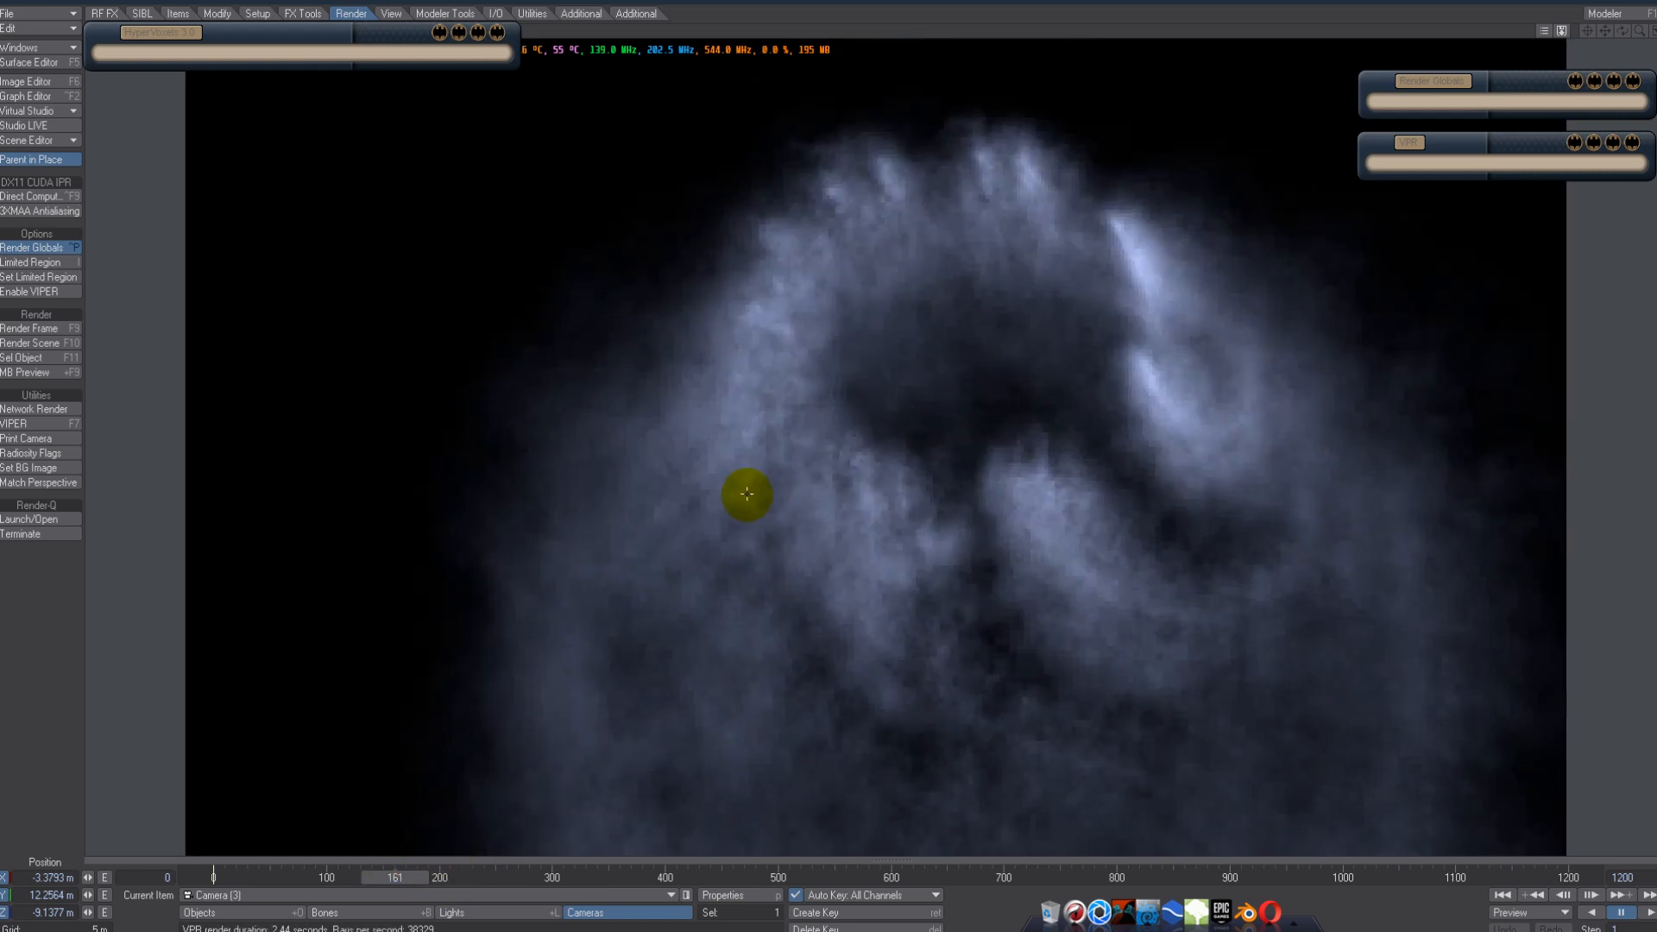
# - Render frame 161, inspect the finished image in an enlarged image viewer, and close the viewer
pyautogui.click(72, 329)
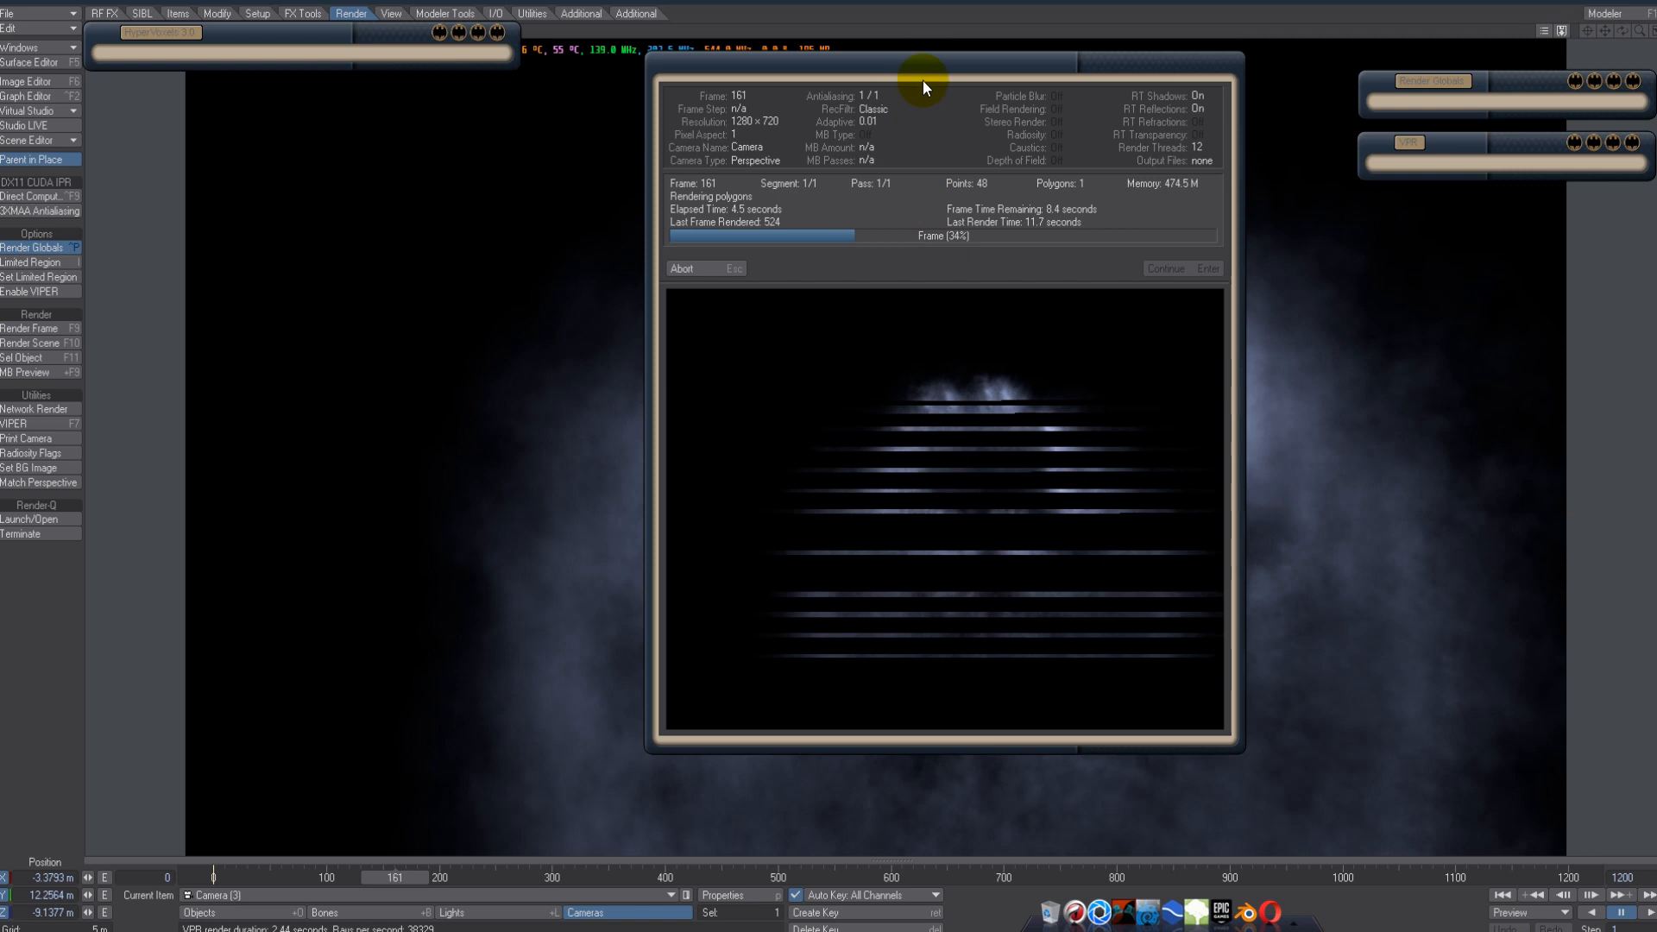
pyautogui.moveTo(914, 71); pyautogui.dragTo(368, 99)
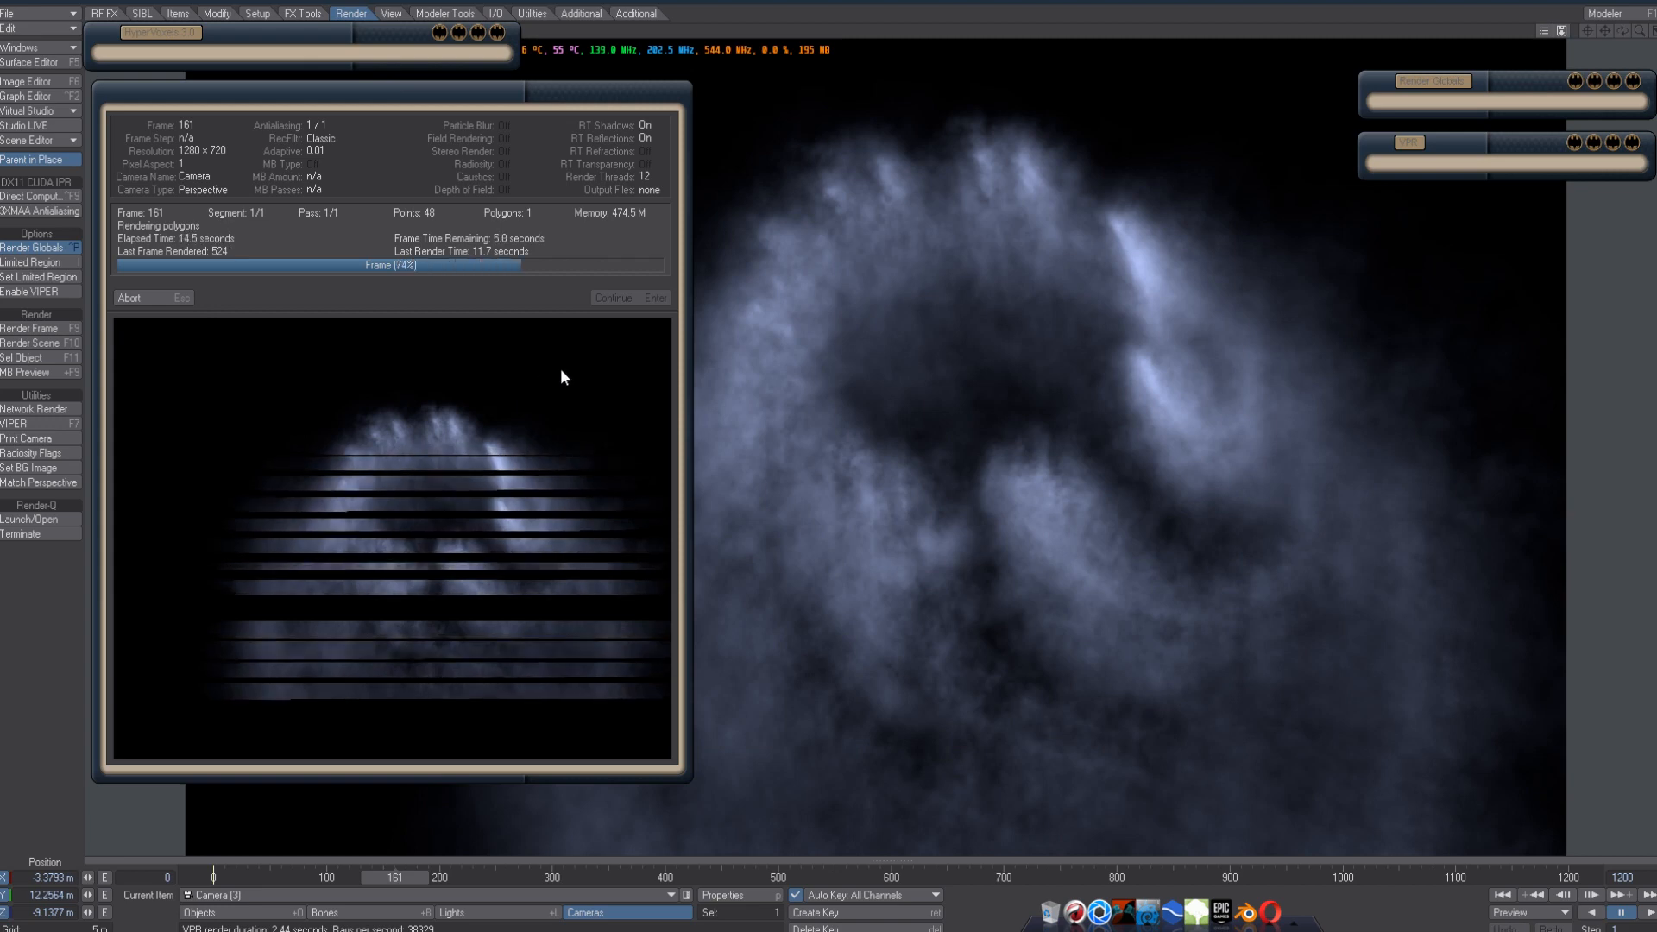
pyautogui.moveTo(495, 91); pyautogui.dragTo(965, 106)
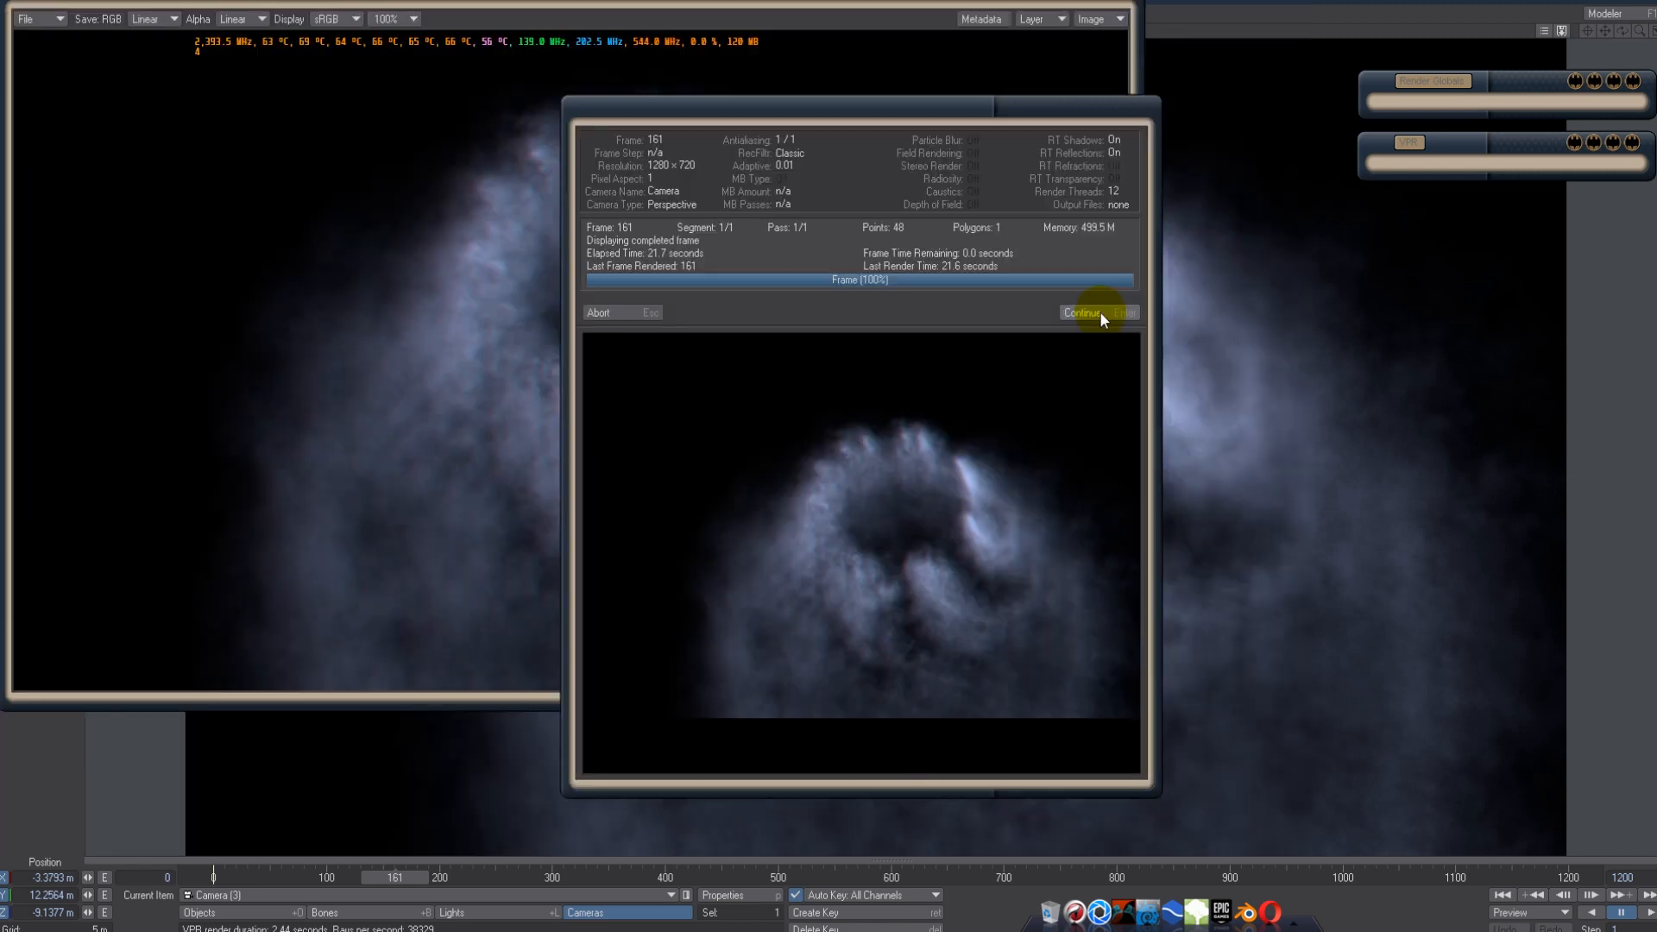
pyautogui.click(1100, 314)
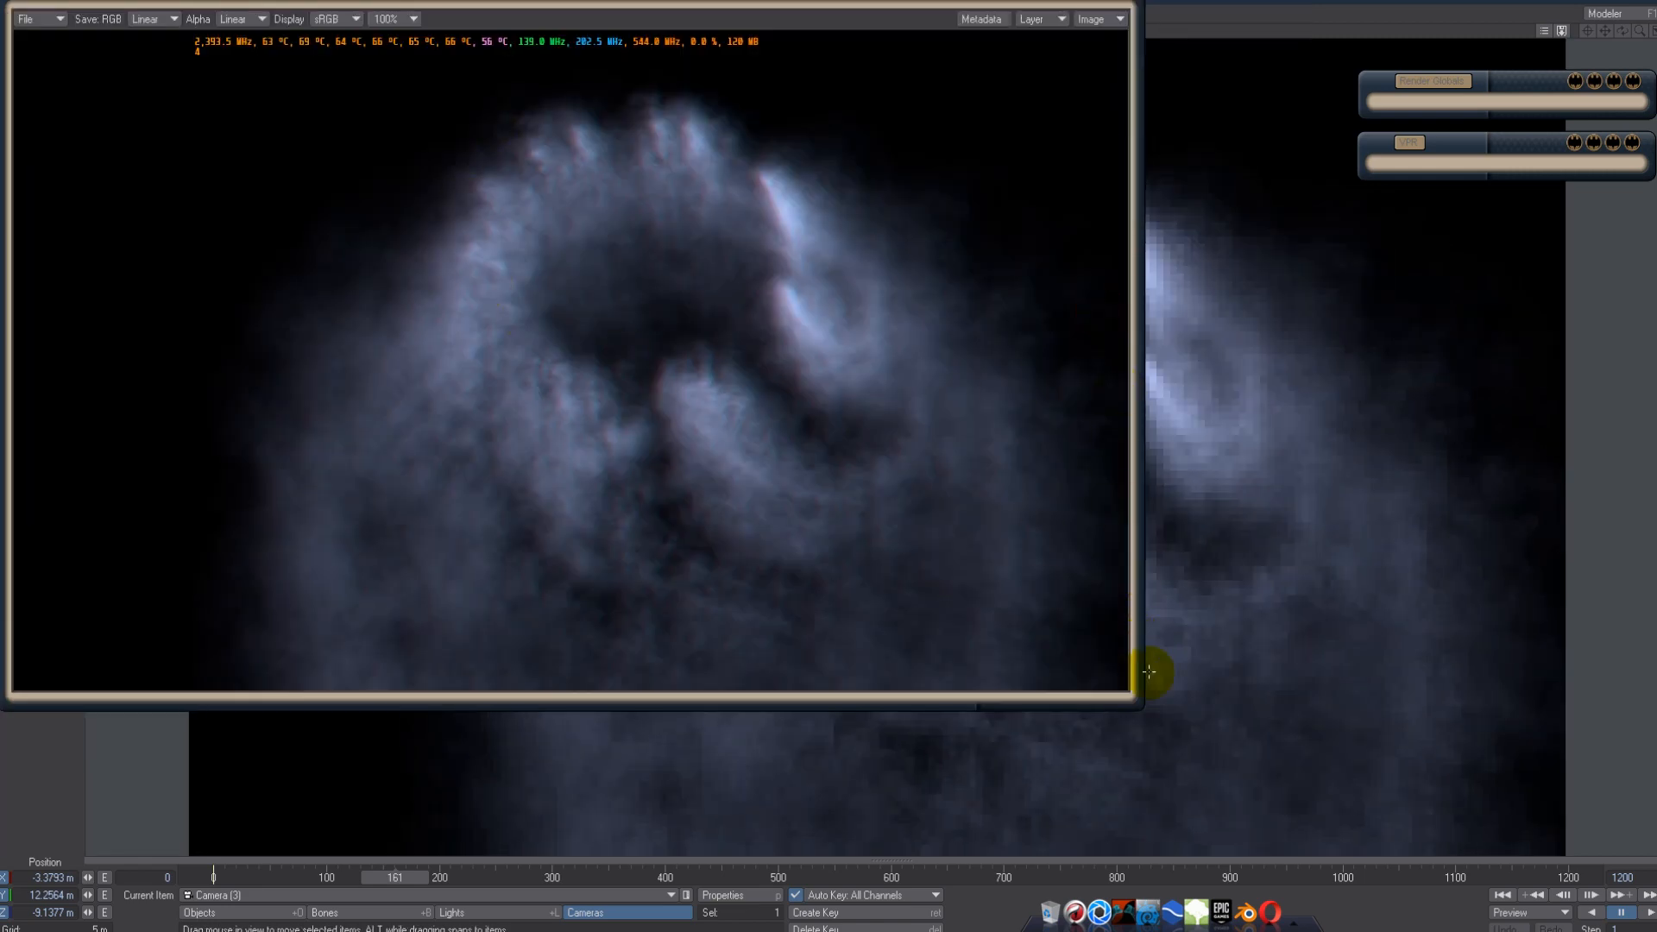
pyautogui.moveTo(1138, 699); pyautogui.dragTo(1276, 814)
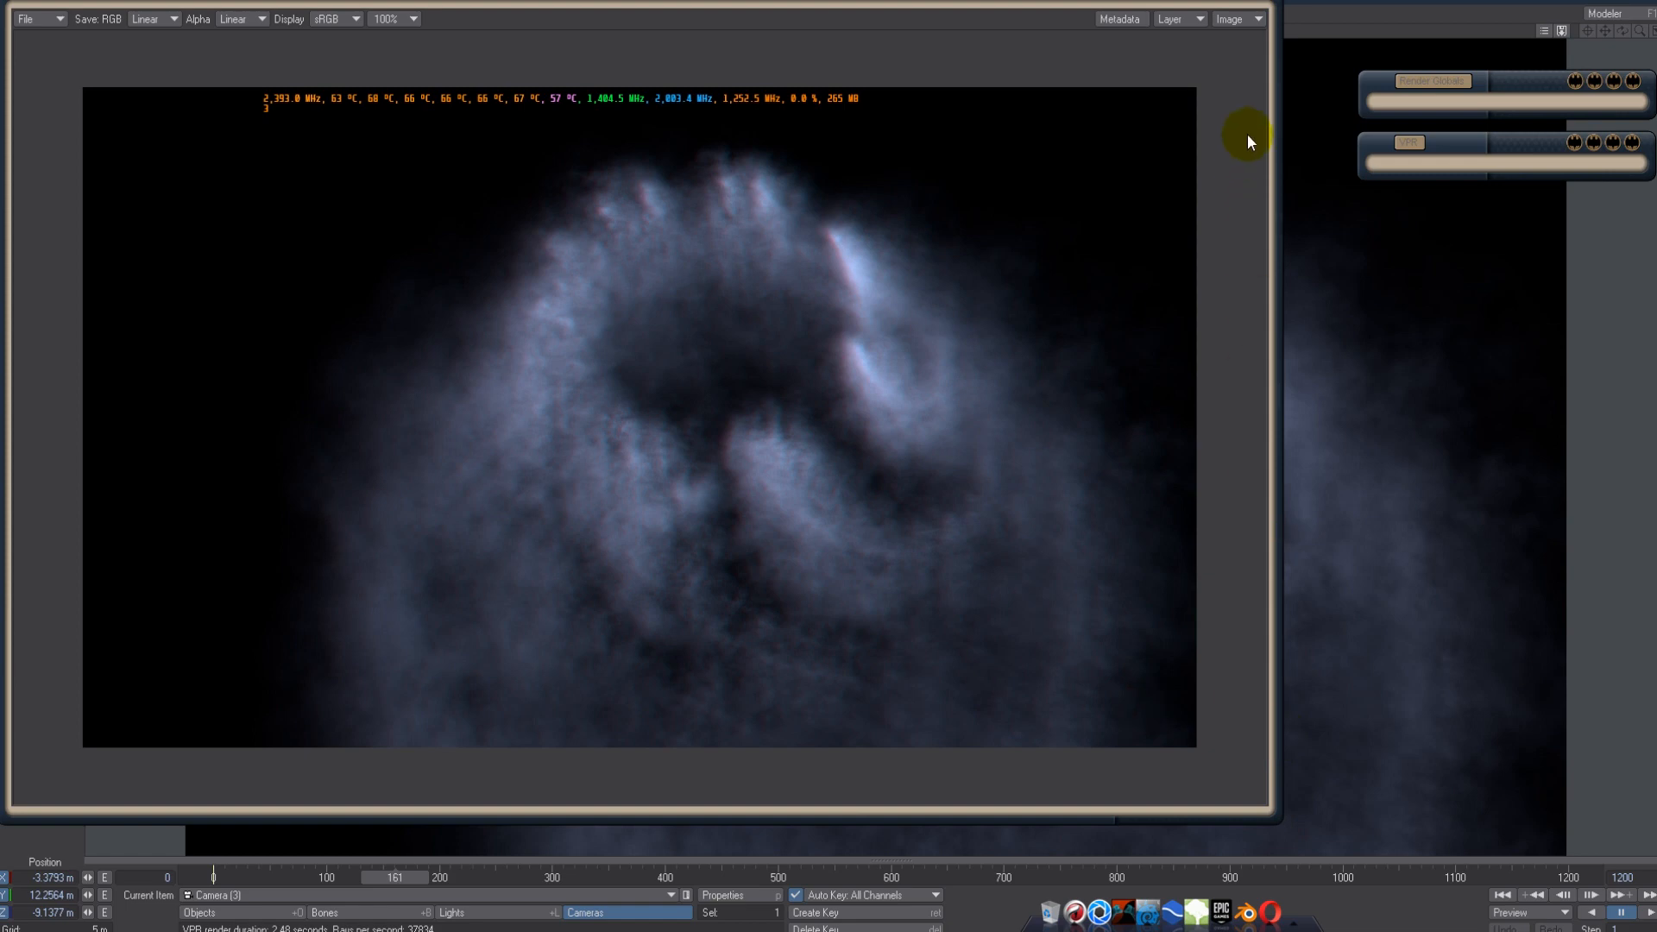
pyautogui.click(1261, 0)
# - Switch the camera viewport from VPR to Vertices display and make the Disc object the current item
pyautogui.moveTo(398, 41); pyautogui.dragTo(390, 110)
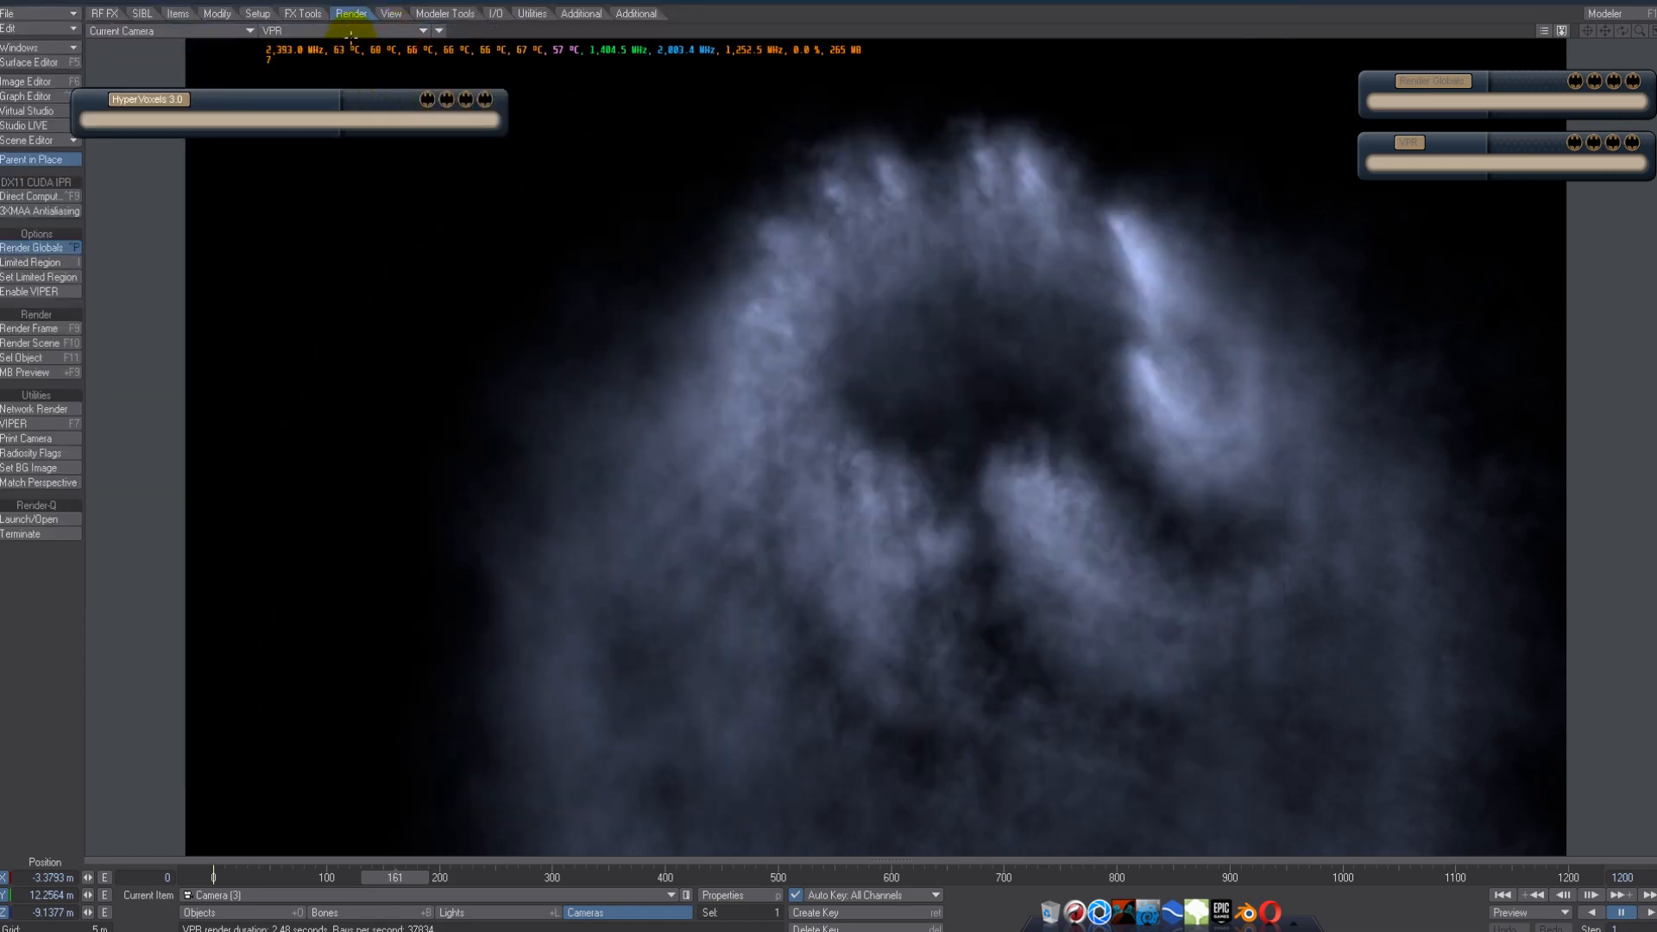
pyautogui.click(350, 30)
pyautogui.click(360, 19)
pyautogui.click(205, 912)
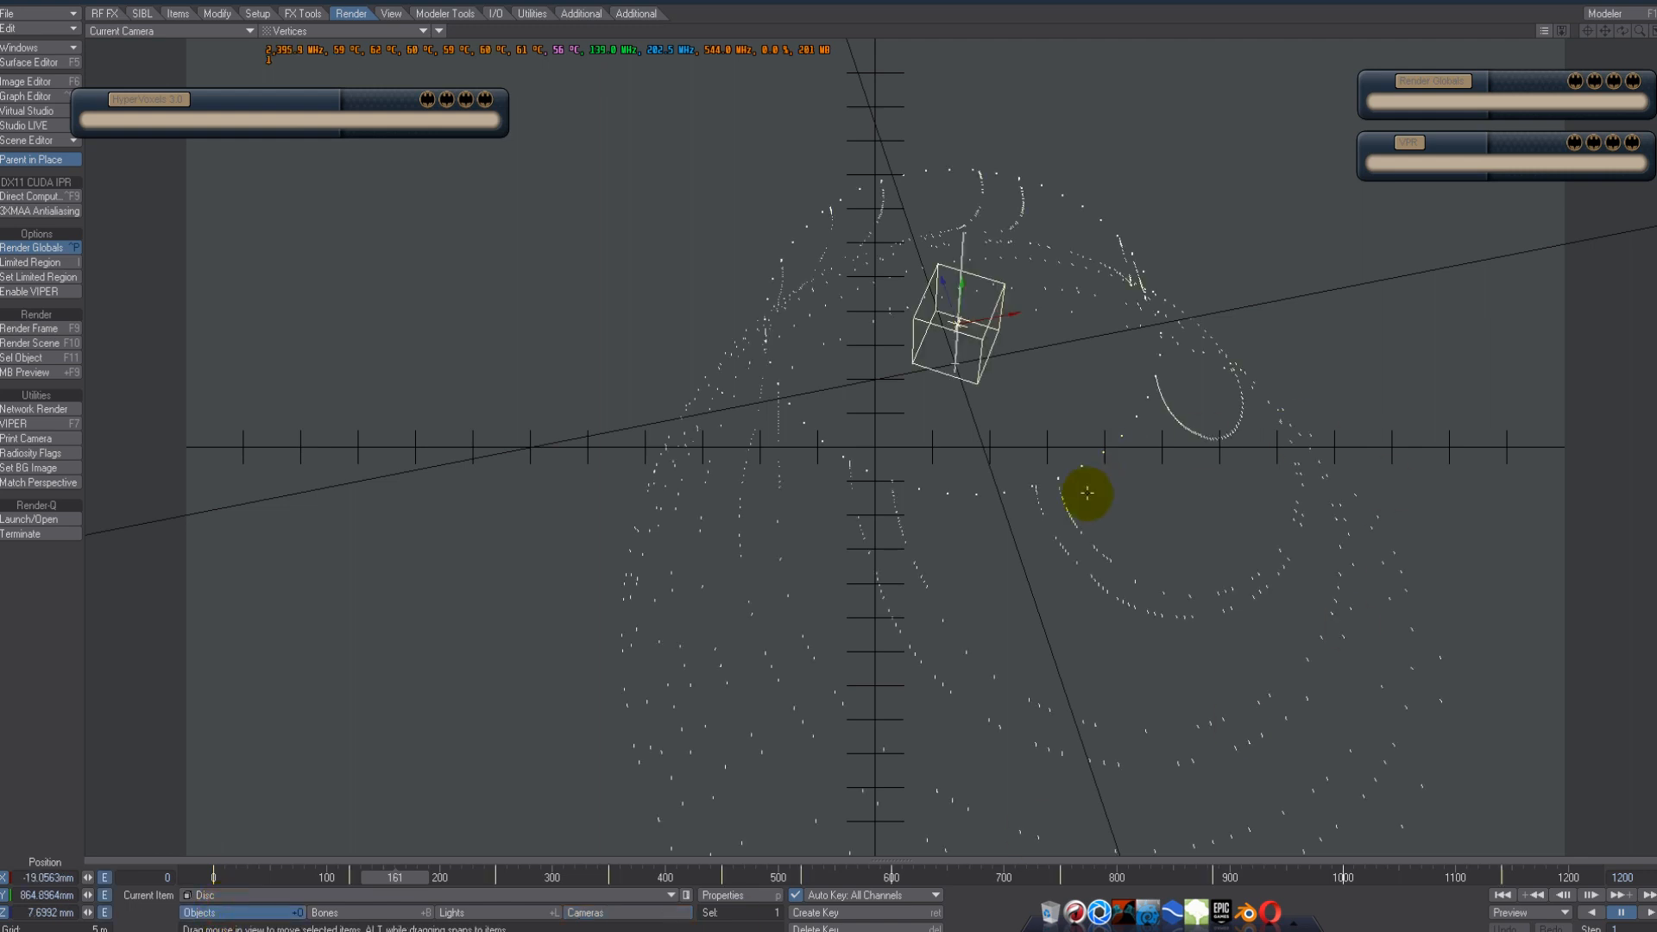
# - Review the Disc object's FX emitter and its HyperVoxels custom object in the object properties, and close them
pyautogui.click(747, 895)
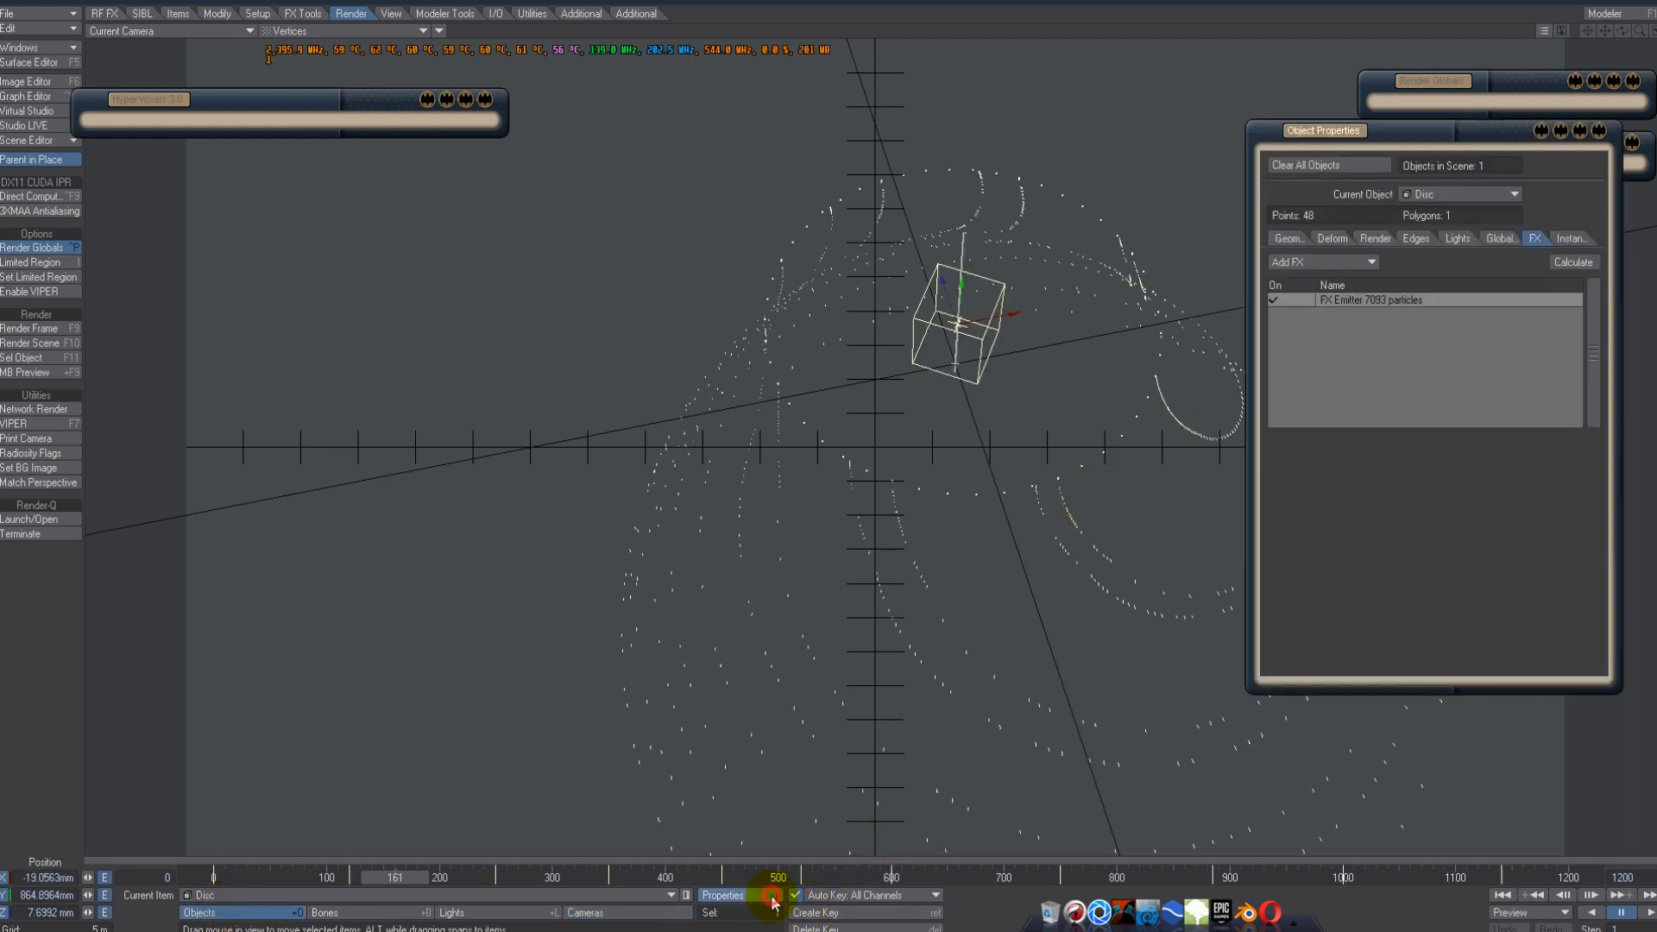
pyautogui.click(1293, 238)
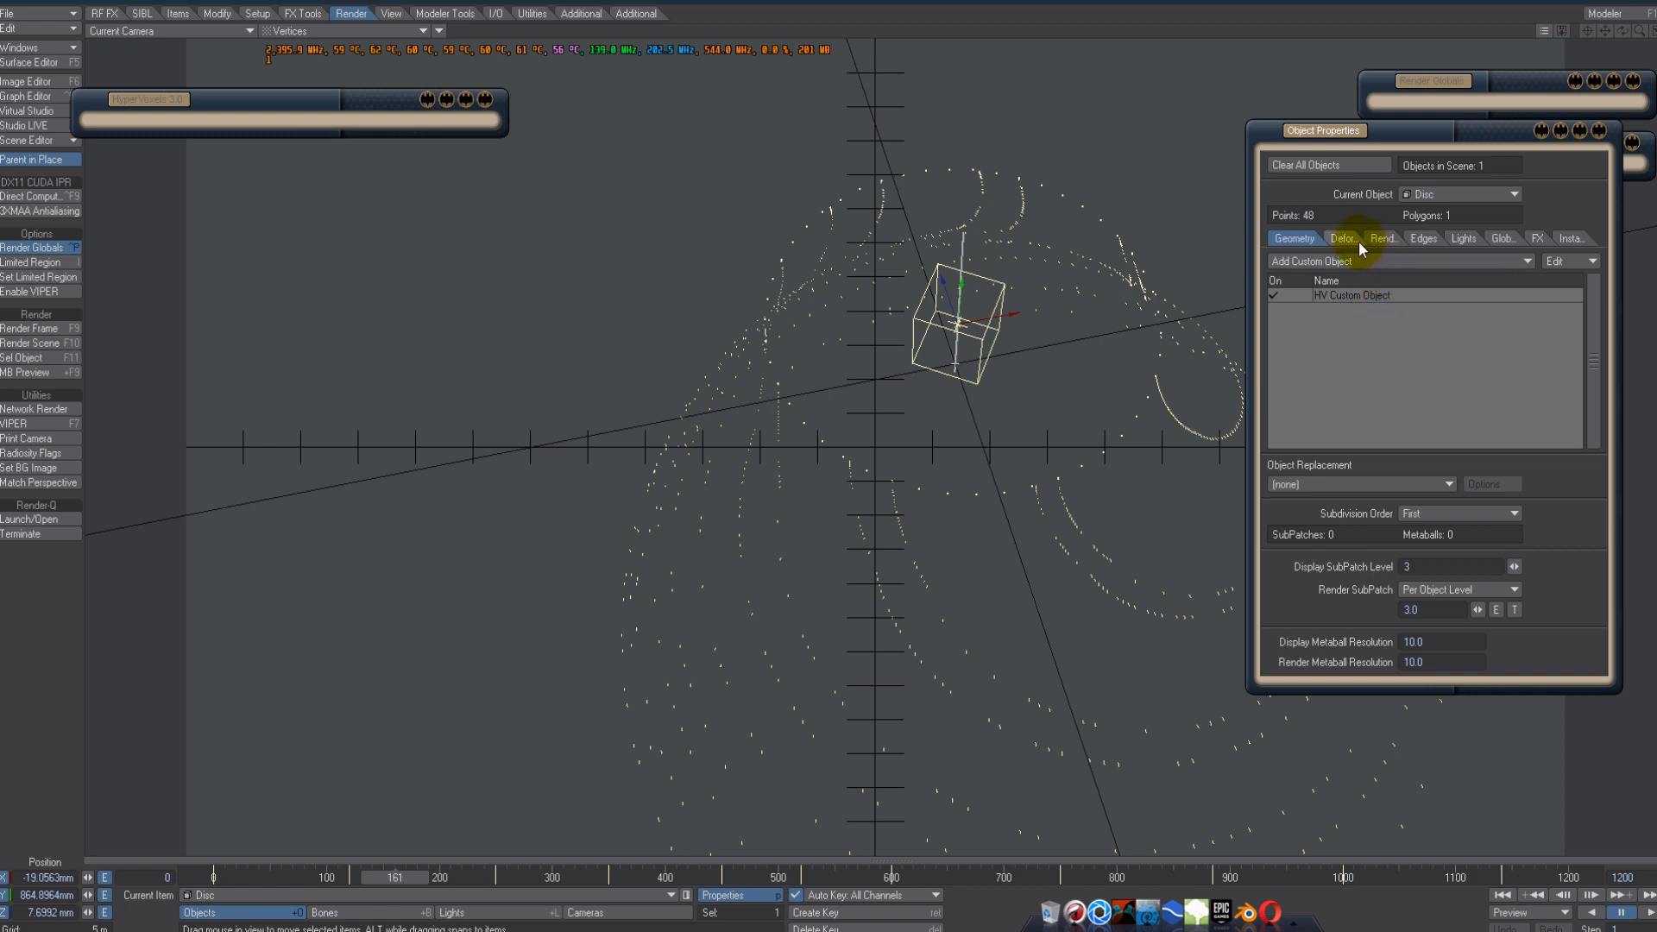
pyautogui.click(1601, 131)
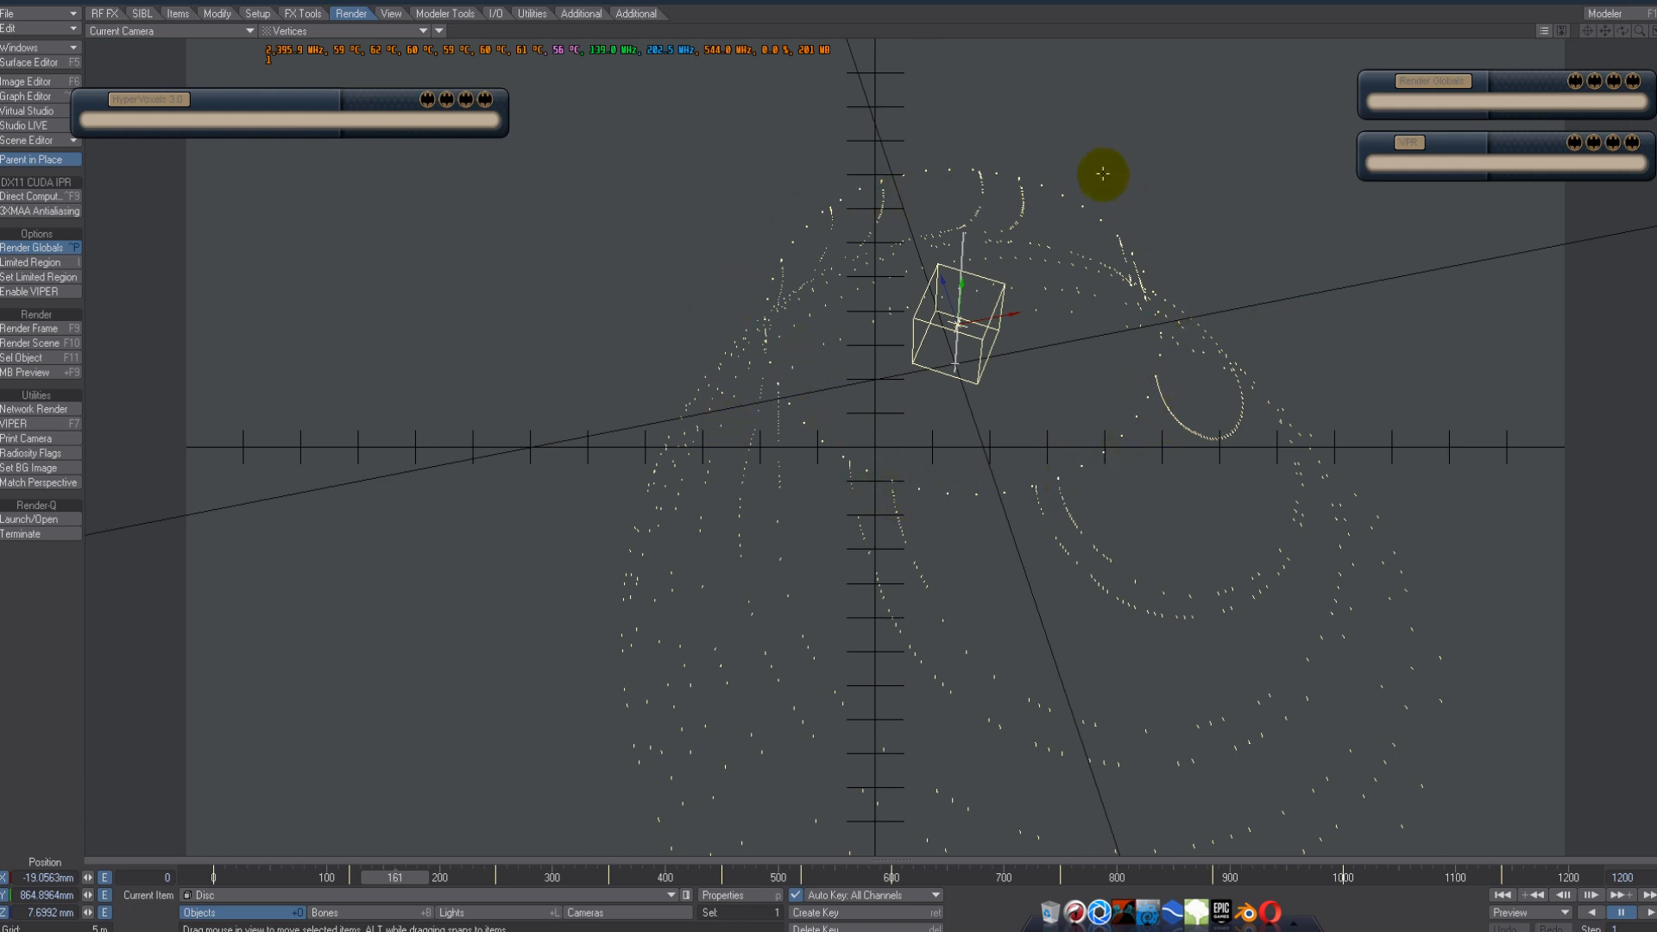
# - Switch the viewport back to VPR and preview the cloud at frame 68
pyautogui.click(288, 33)
pyautogui.click(261, 111)
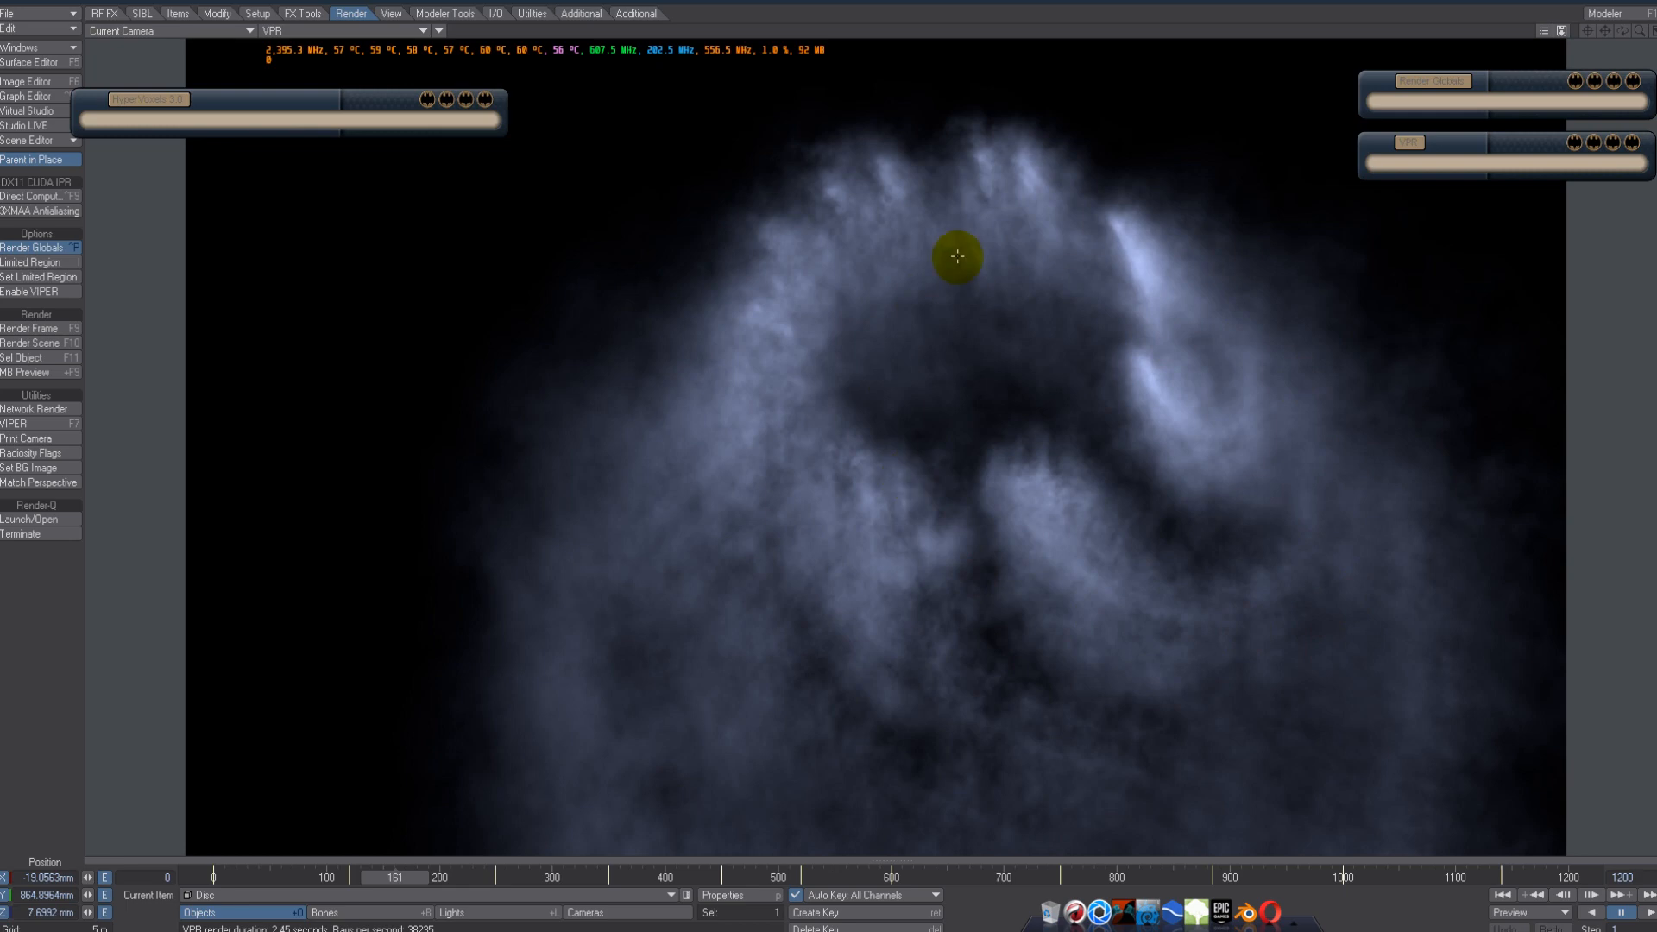
pyautogui.click(342, 871)
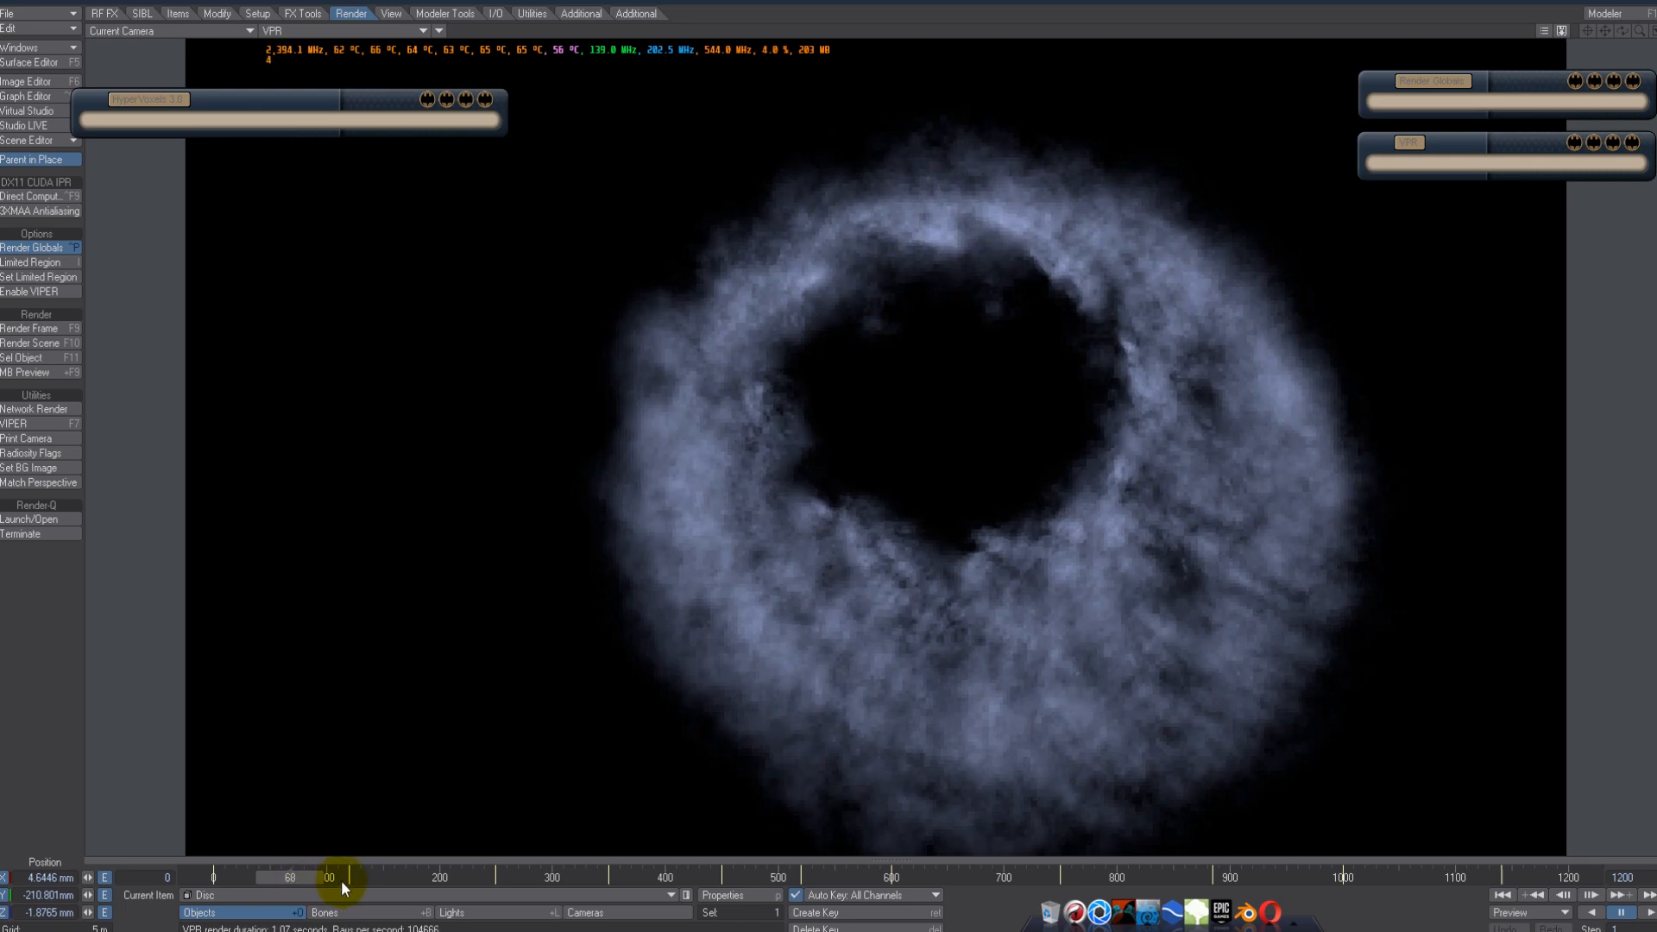
# - Preview the cloud through the camera in VPR at early frames, including 76, 137, 190 and 242
pyautogui.click(340, 880)
pyautogui.click(299, 881)
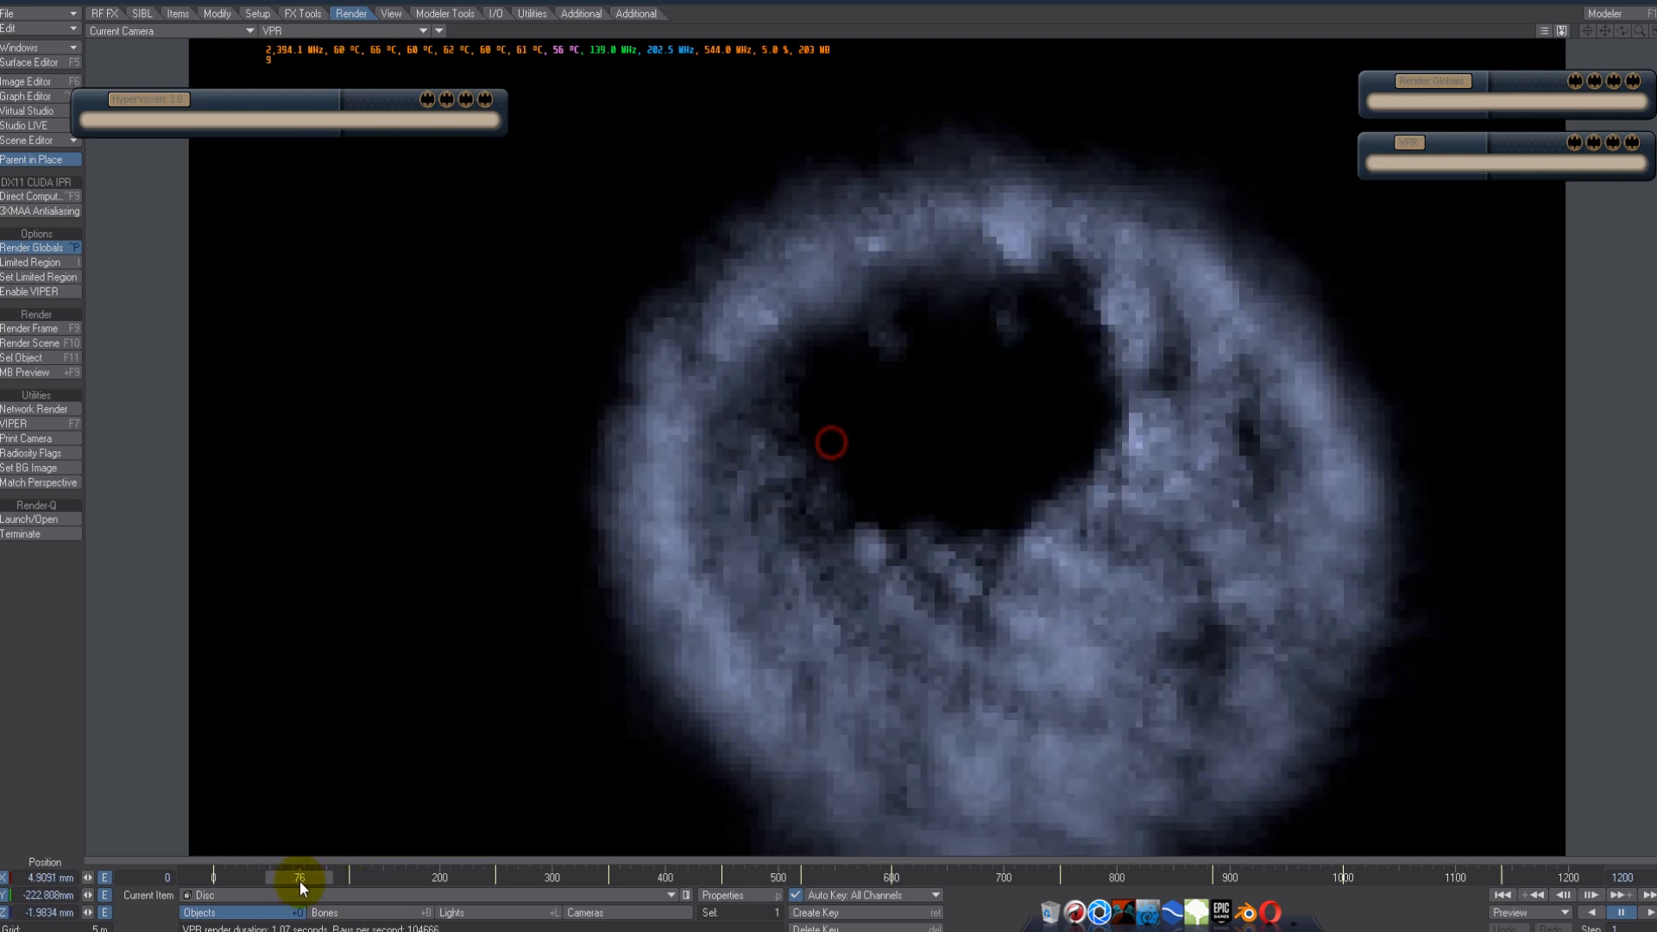
pyautogui.click(256, 879)
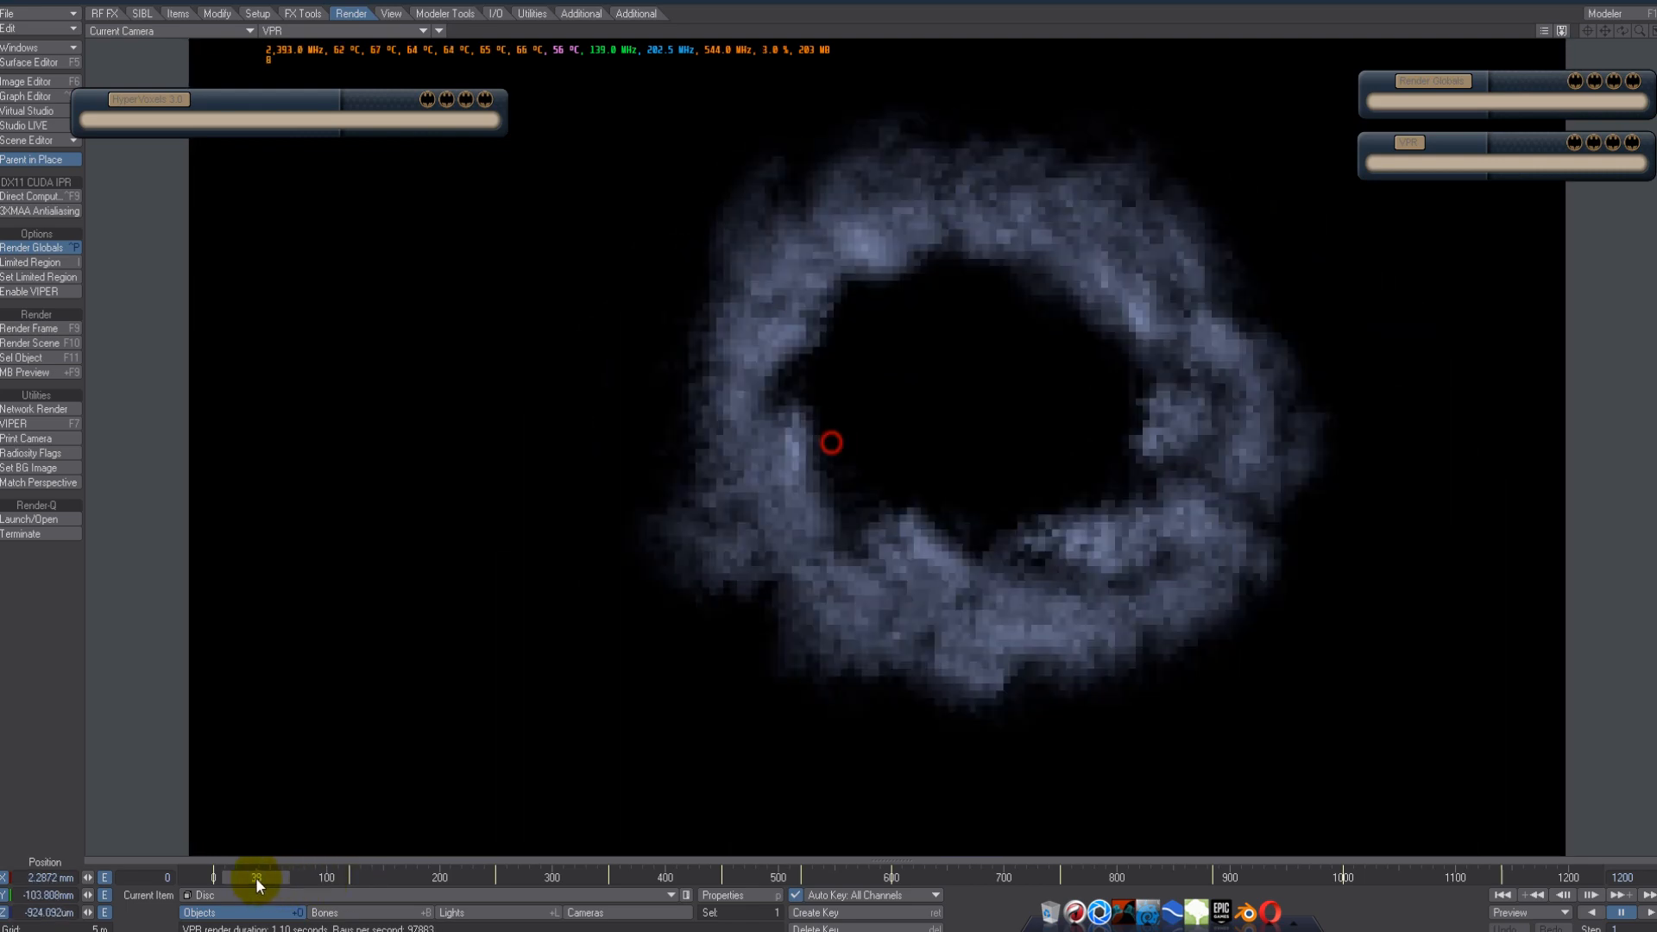
pyautogui.moveTo(303, 879); pyautogui.dragTo(368, 879)
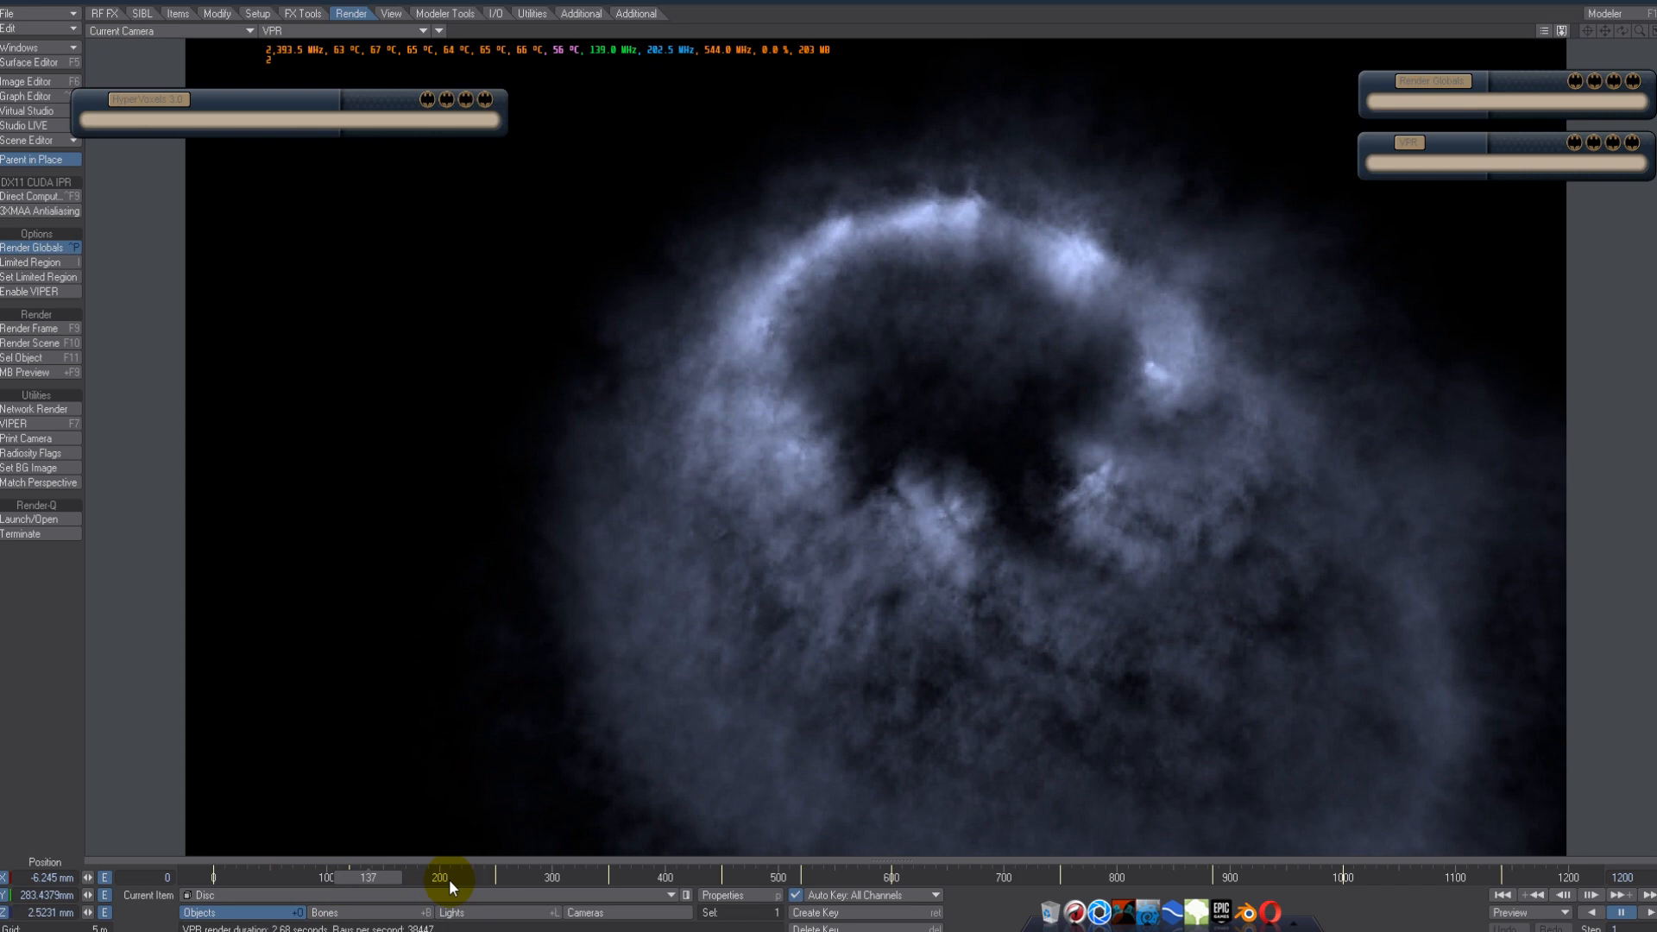
pyautogui.click(431, 881)
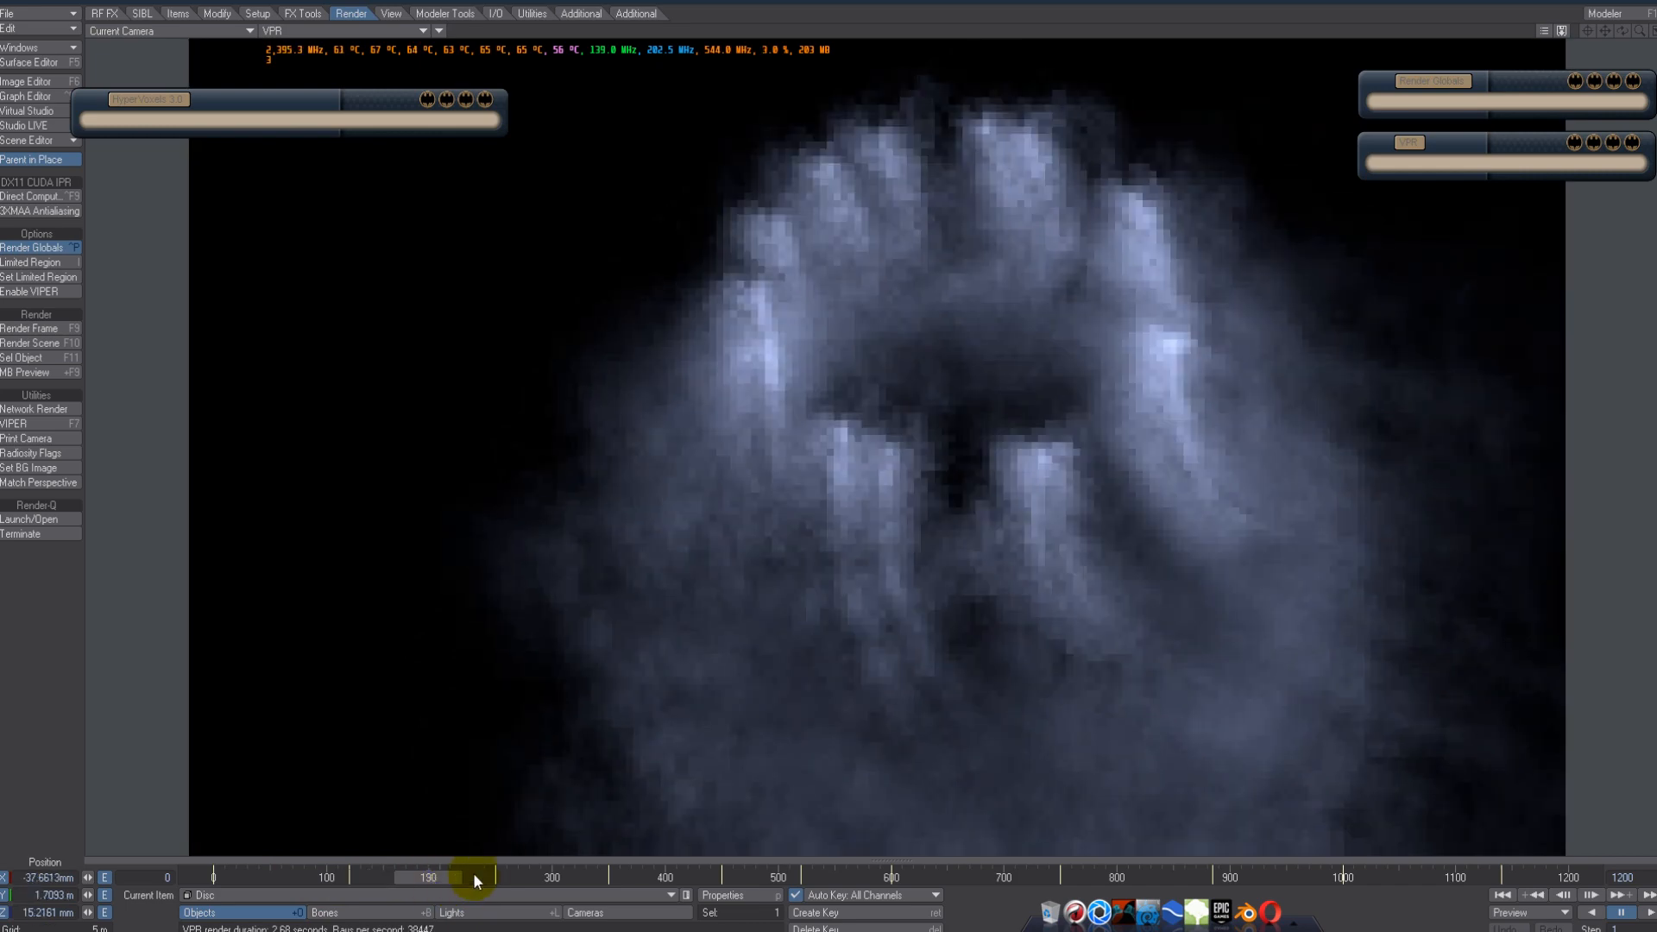
pyautogui.moveTo(478, 876); pyautogui.dragTo(568, 876)
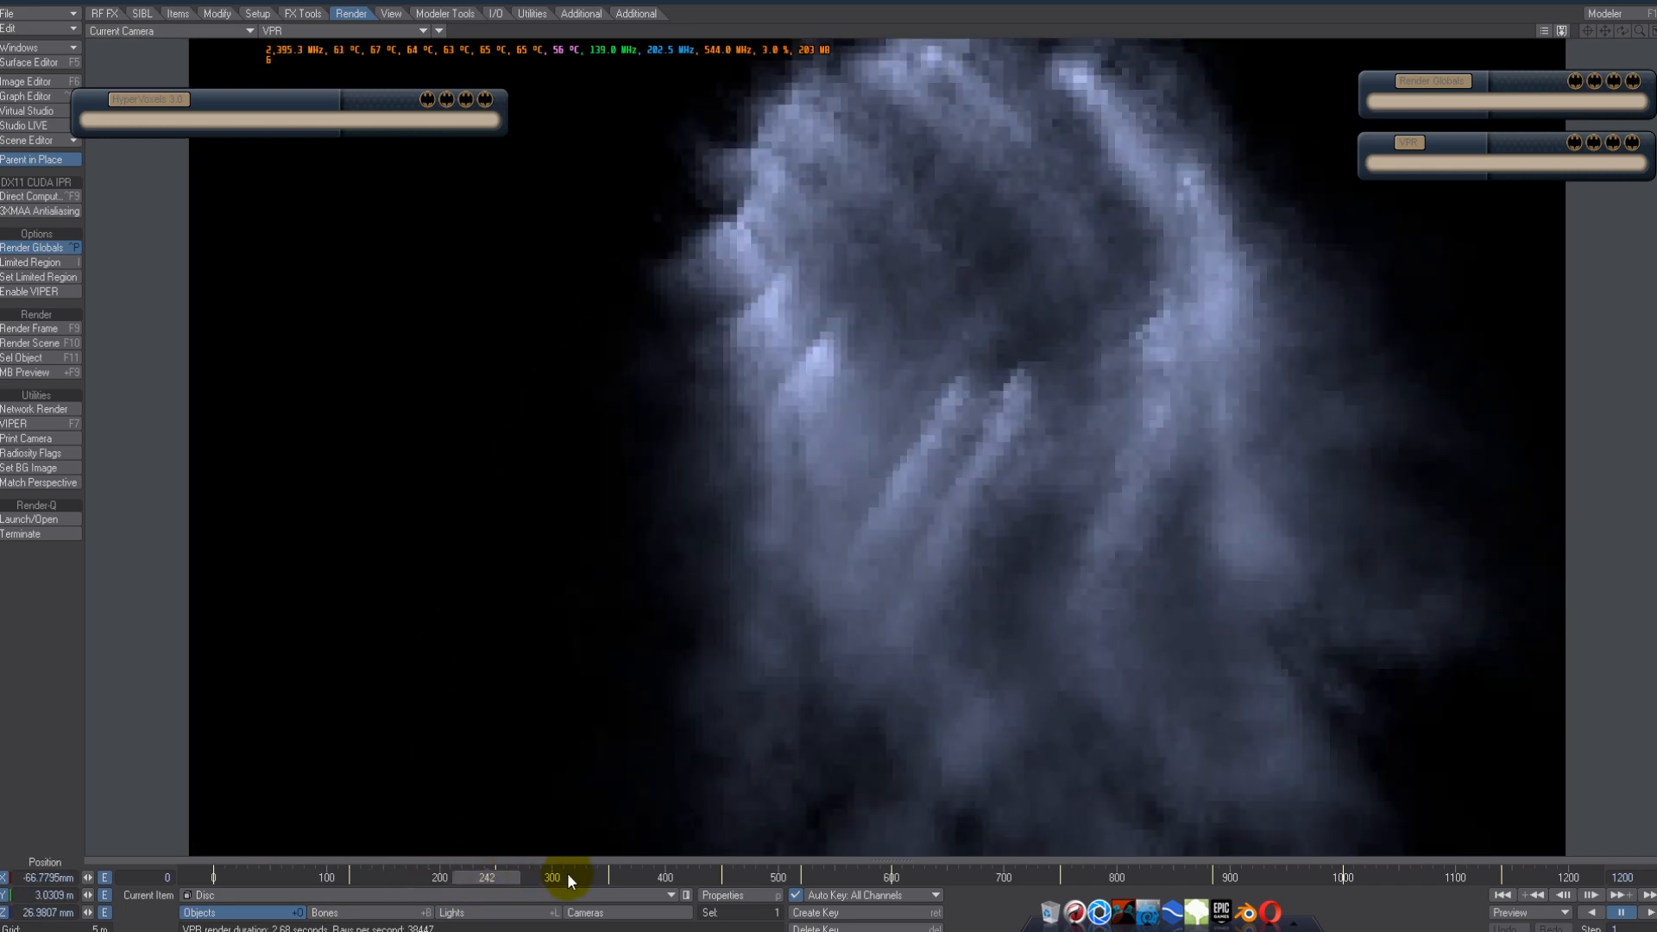
# - Continue through the middle of the animation in the camera VPR preview, examining the cloud at frames 385, 456 and 563
pyautogui.click(1039, 444)
pyautogui.click(561, 878)
pyautogui.click(648, 878)
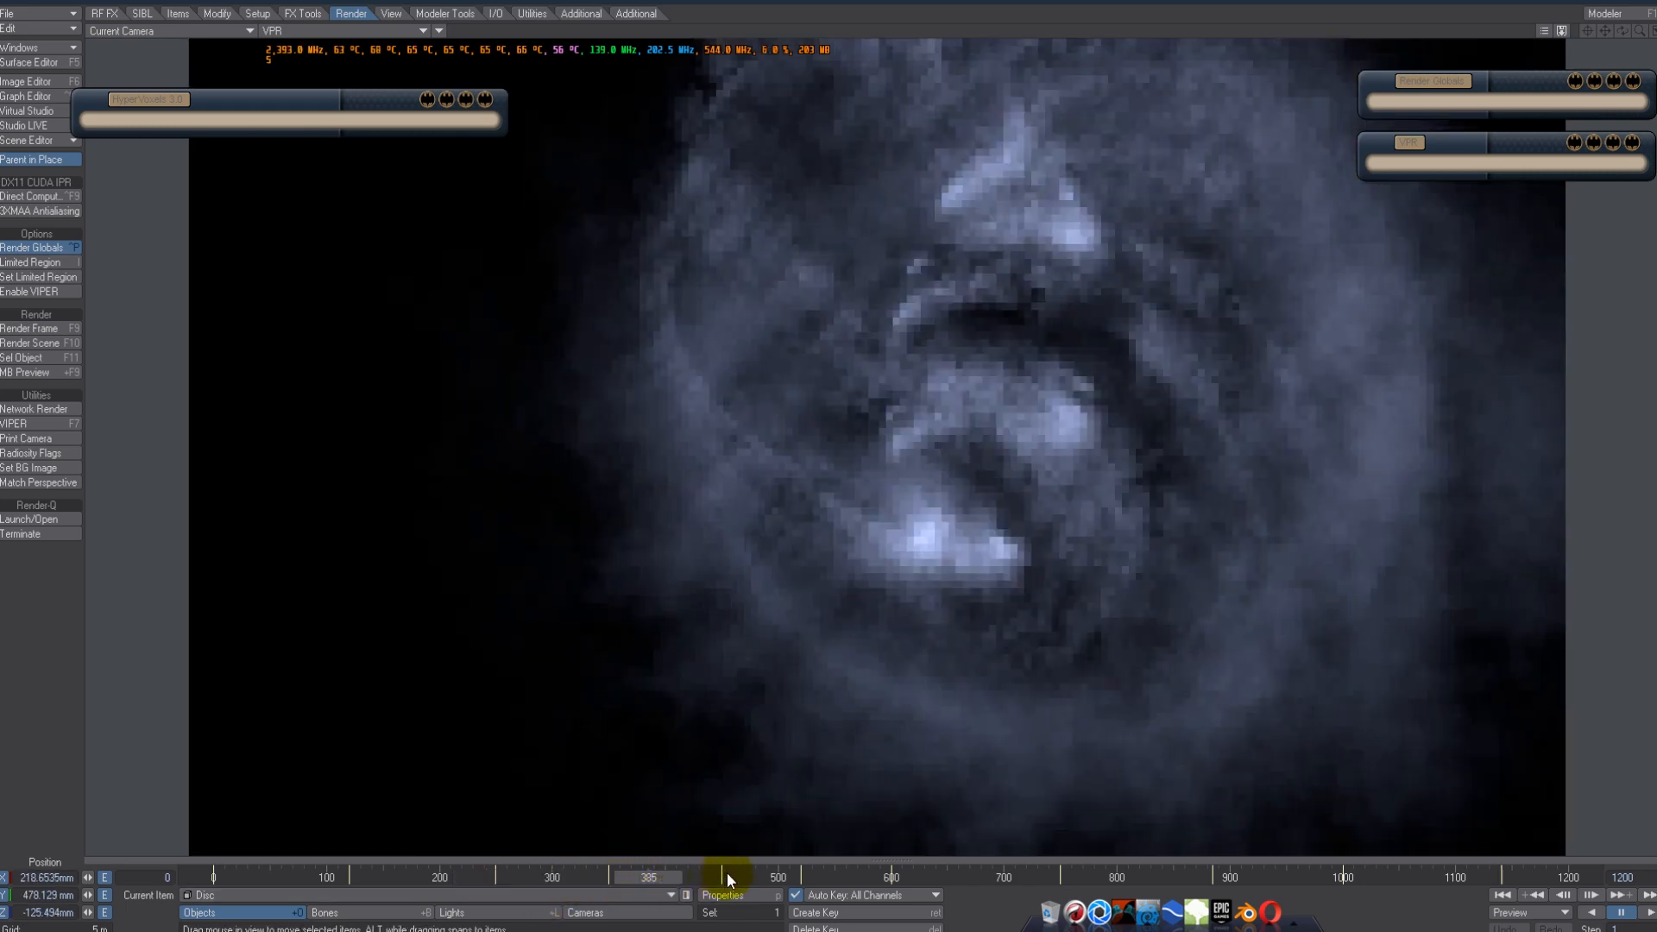
pyautogui.click(729, 872)
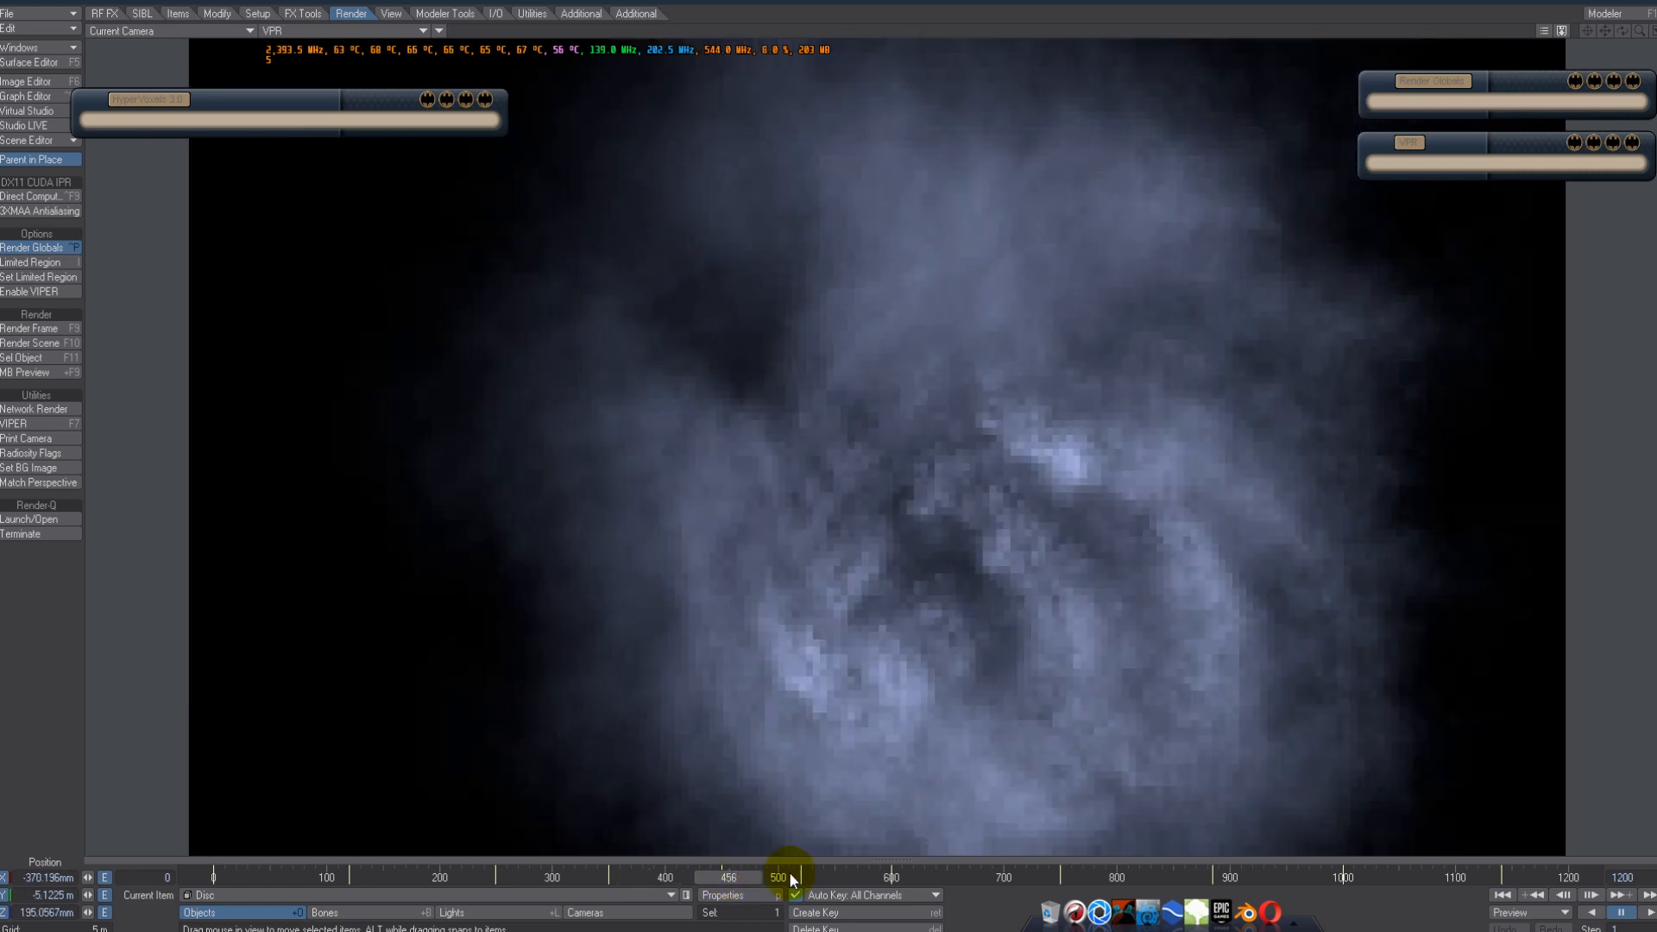
pyautogui.click(789, 872)
pyautogui.click(847, 873)
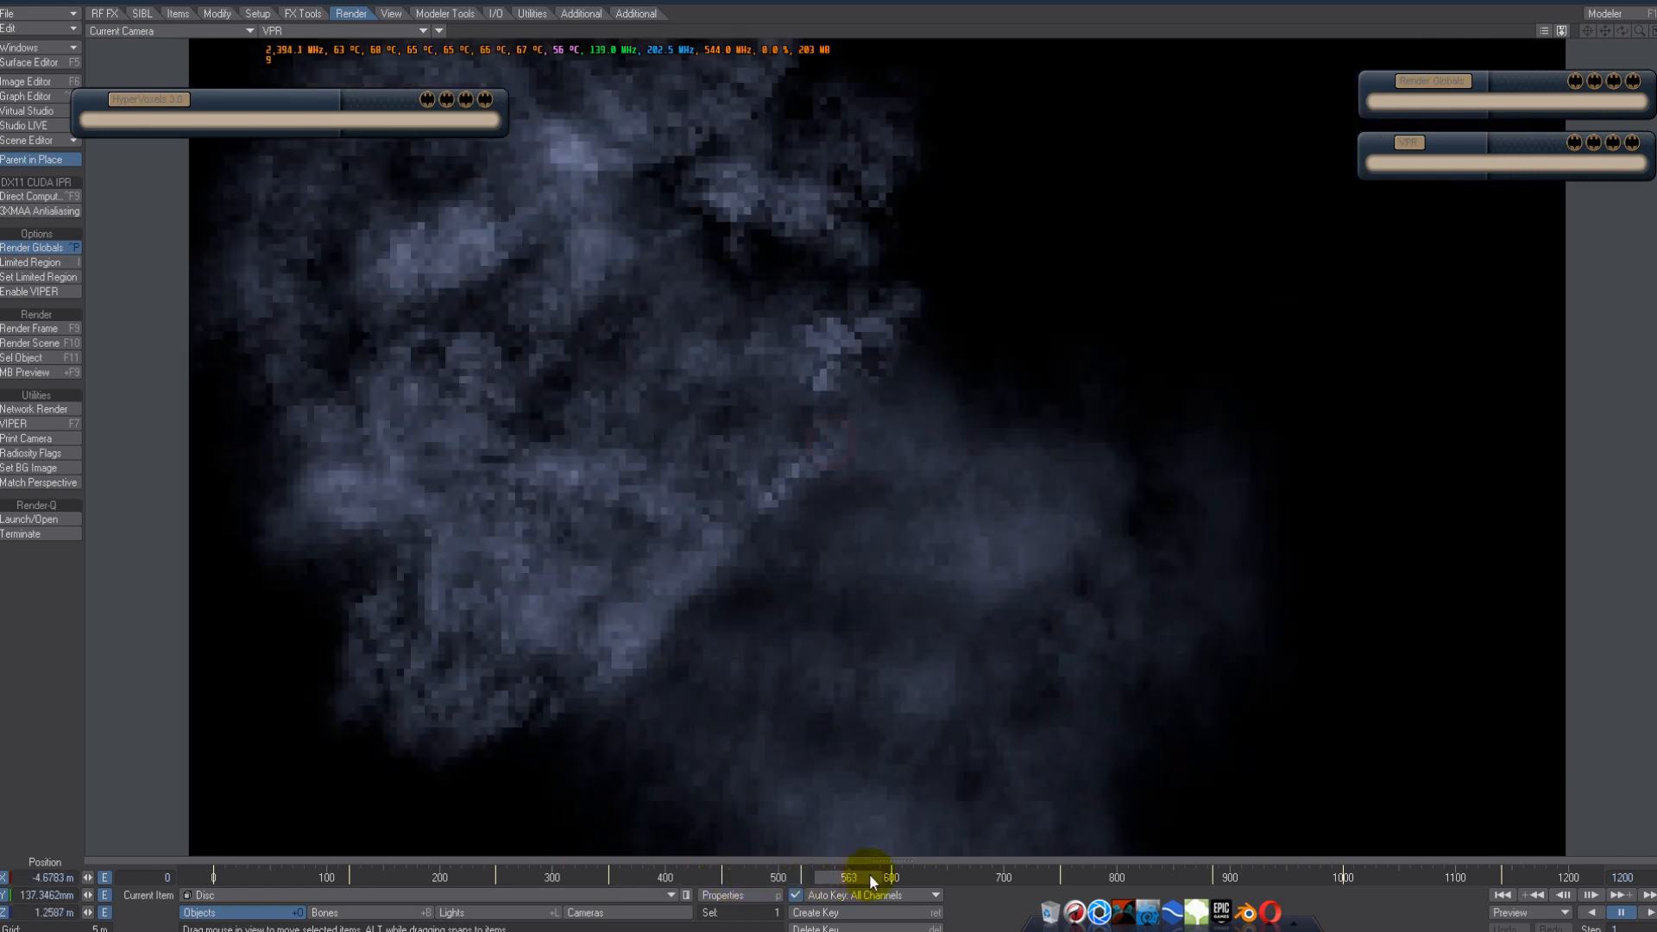
# - Examine the camera VPR preview of the cloud at late frames up to 1024, and return to frame 963
pyautogui.click(942, 873)
pyautogui.click(995, 873)
pyautogui.click(1054, 872)
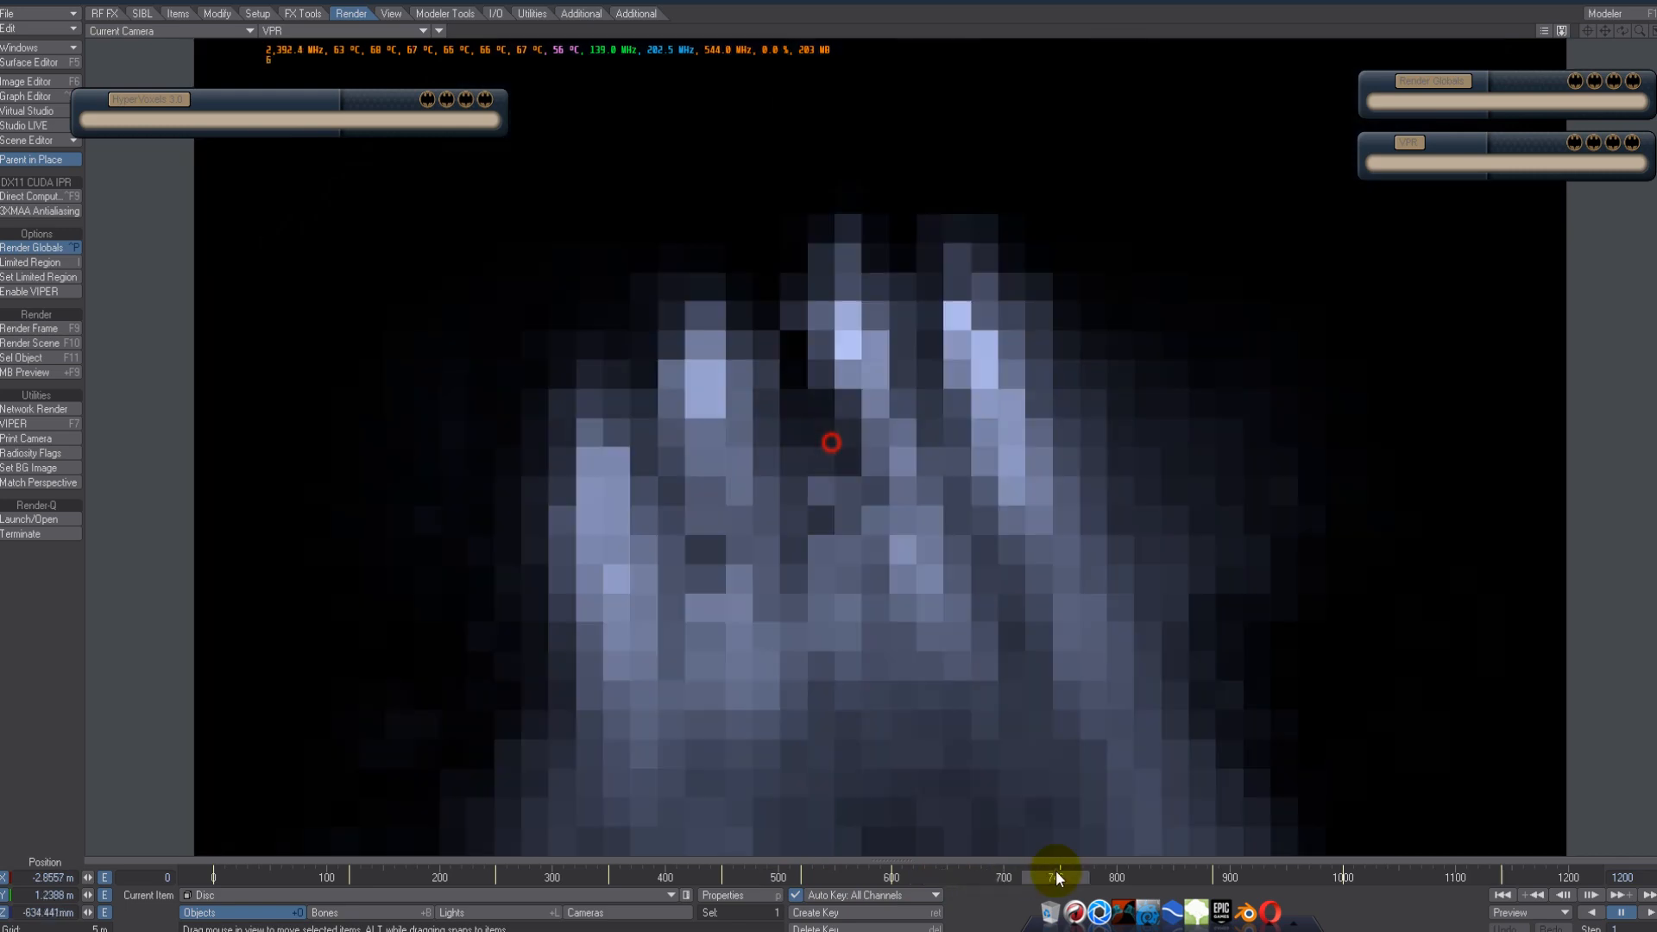
pyautogui.click(1157, 873)
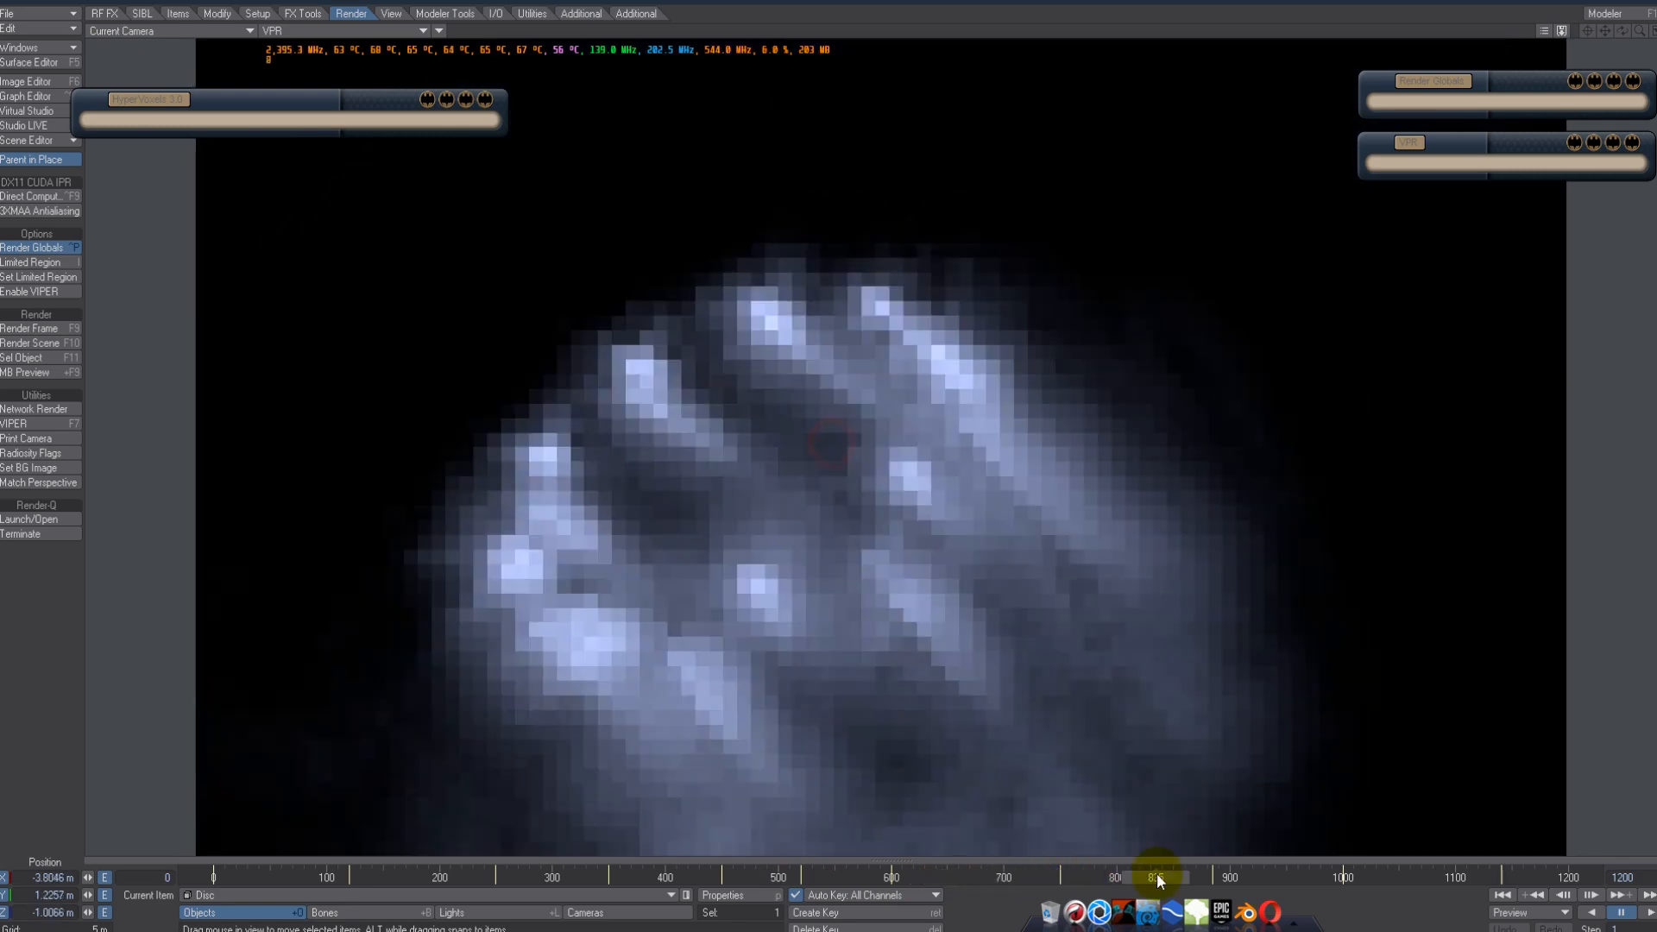
pyautogui.click(1250, 874)
pyautogui.click(1369, 877)
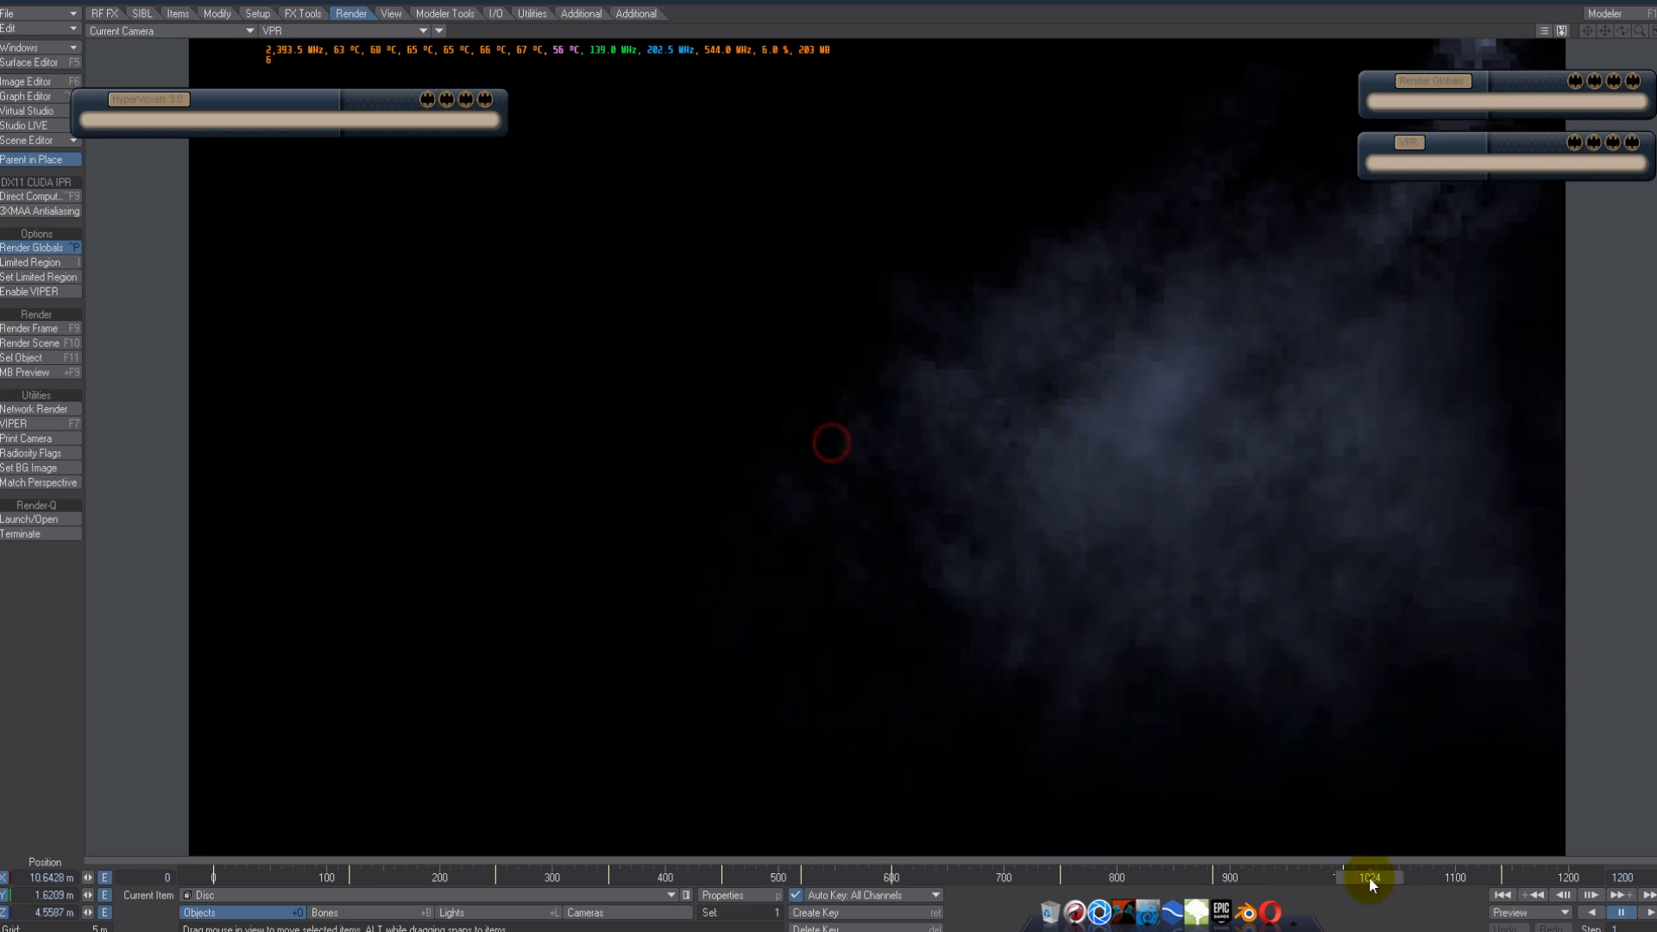
pyautogui.click(1301, 879)
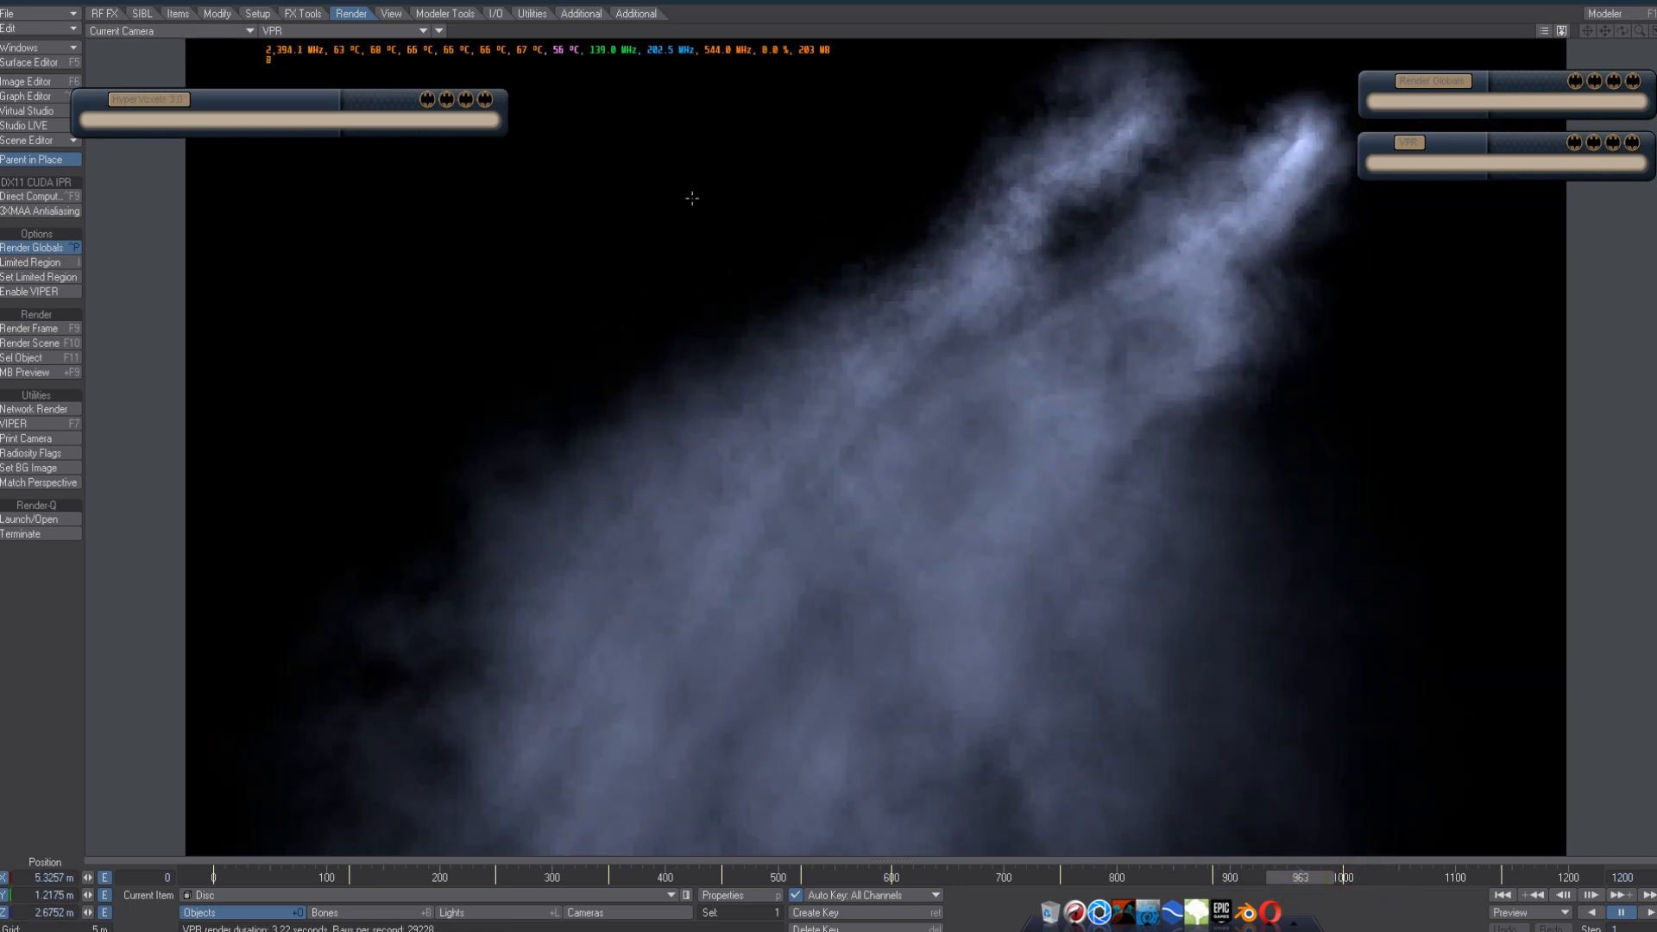
# - Switch the viewport to Perspective and examine the cloud trail from different angles at frames 963 and 1023
pyautogui.click(173, 30)
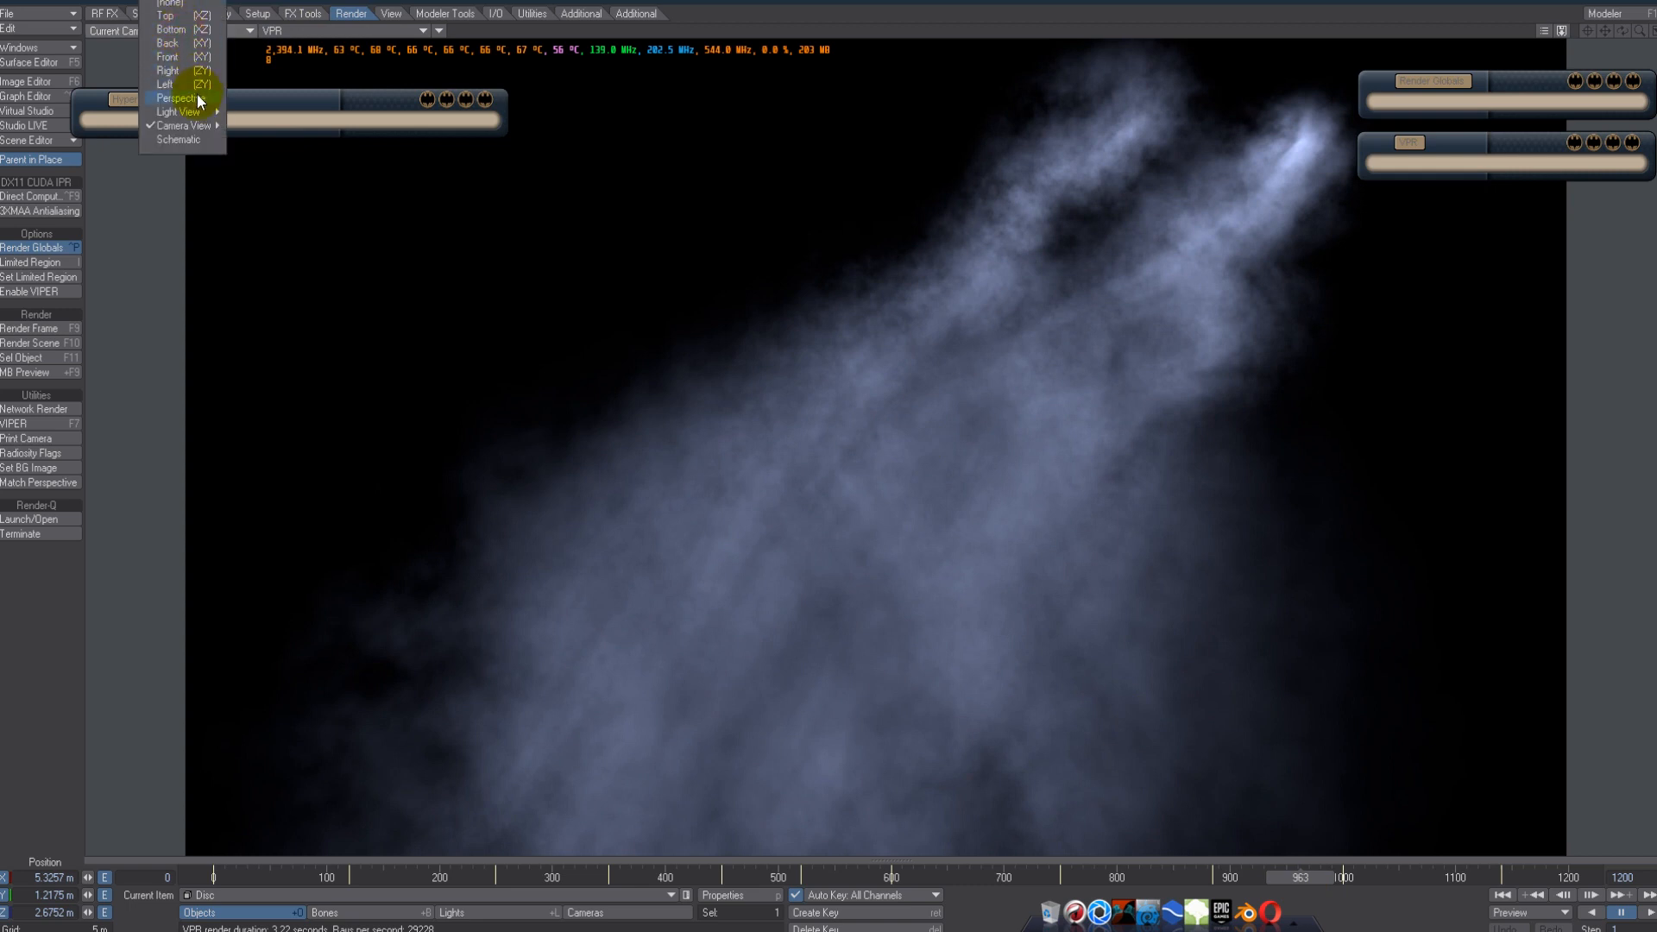
pyautogui.click(183, 97)
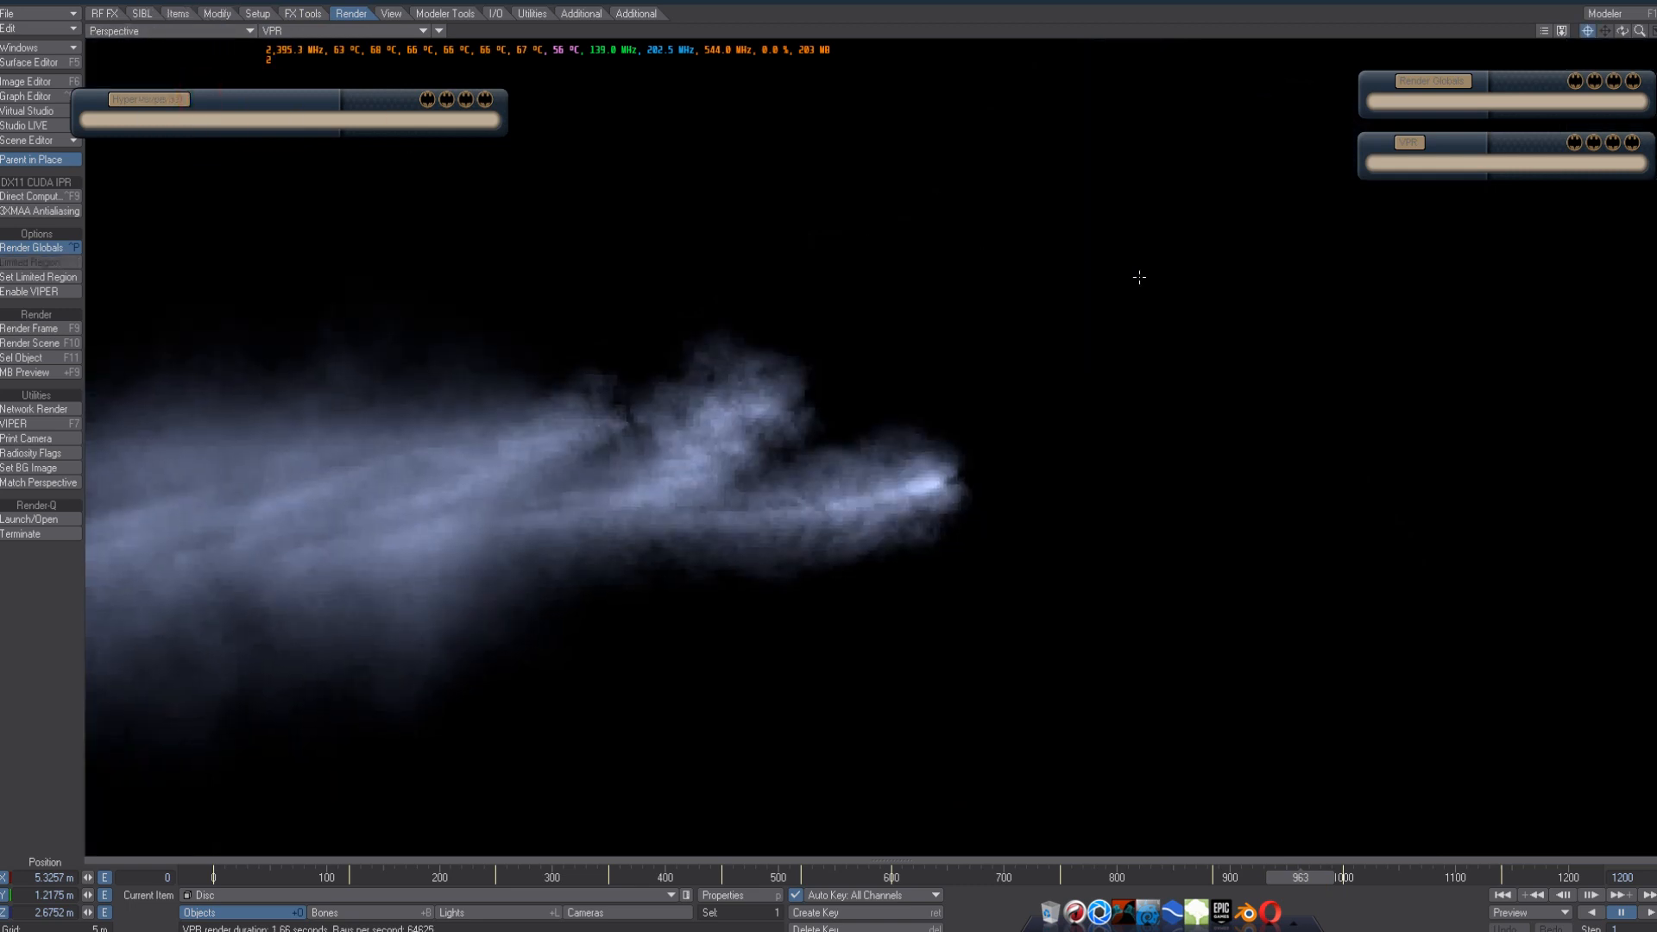
pyautogui.moveTo(826, 444)
pyautogui.keyDown('alt'); pyautogui.mouseDown()
pyautogui.moveTo(737, 486)
pyautogui.moveTo(829, 440)
pyautogui.mouseUp(); pyautogui.keyUp('alt')
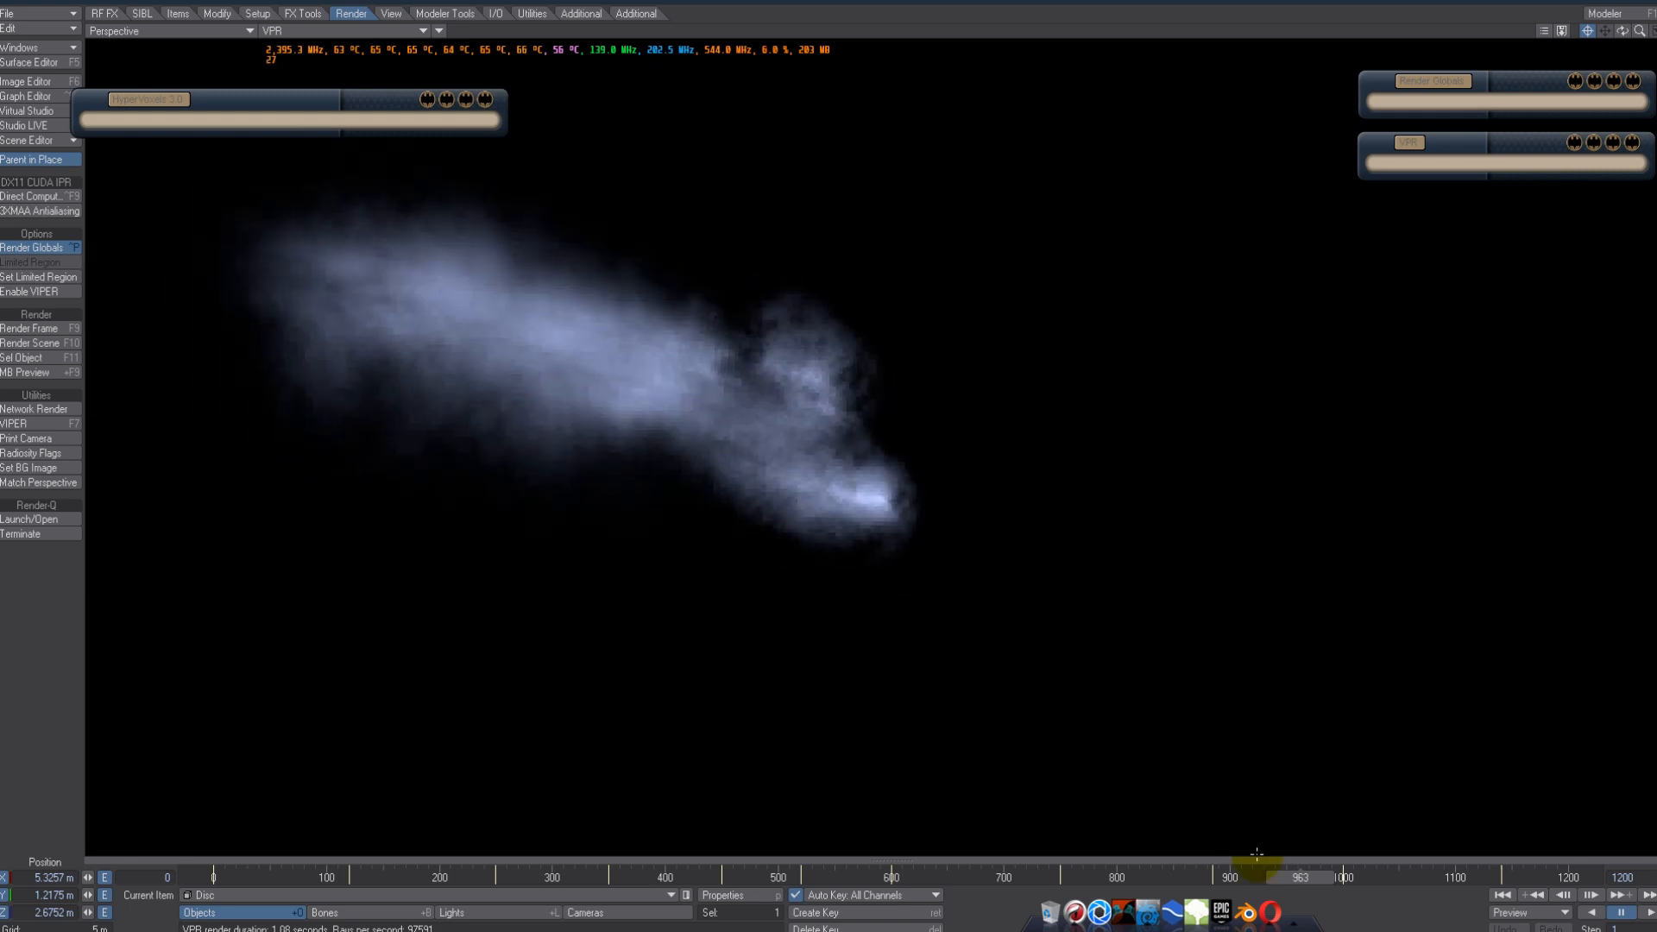
pyautogui.click(1366, 878)
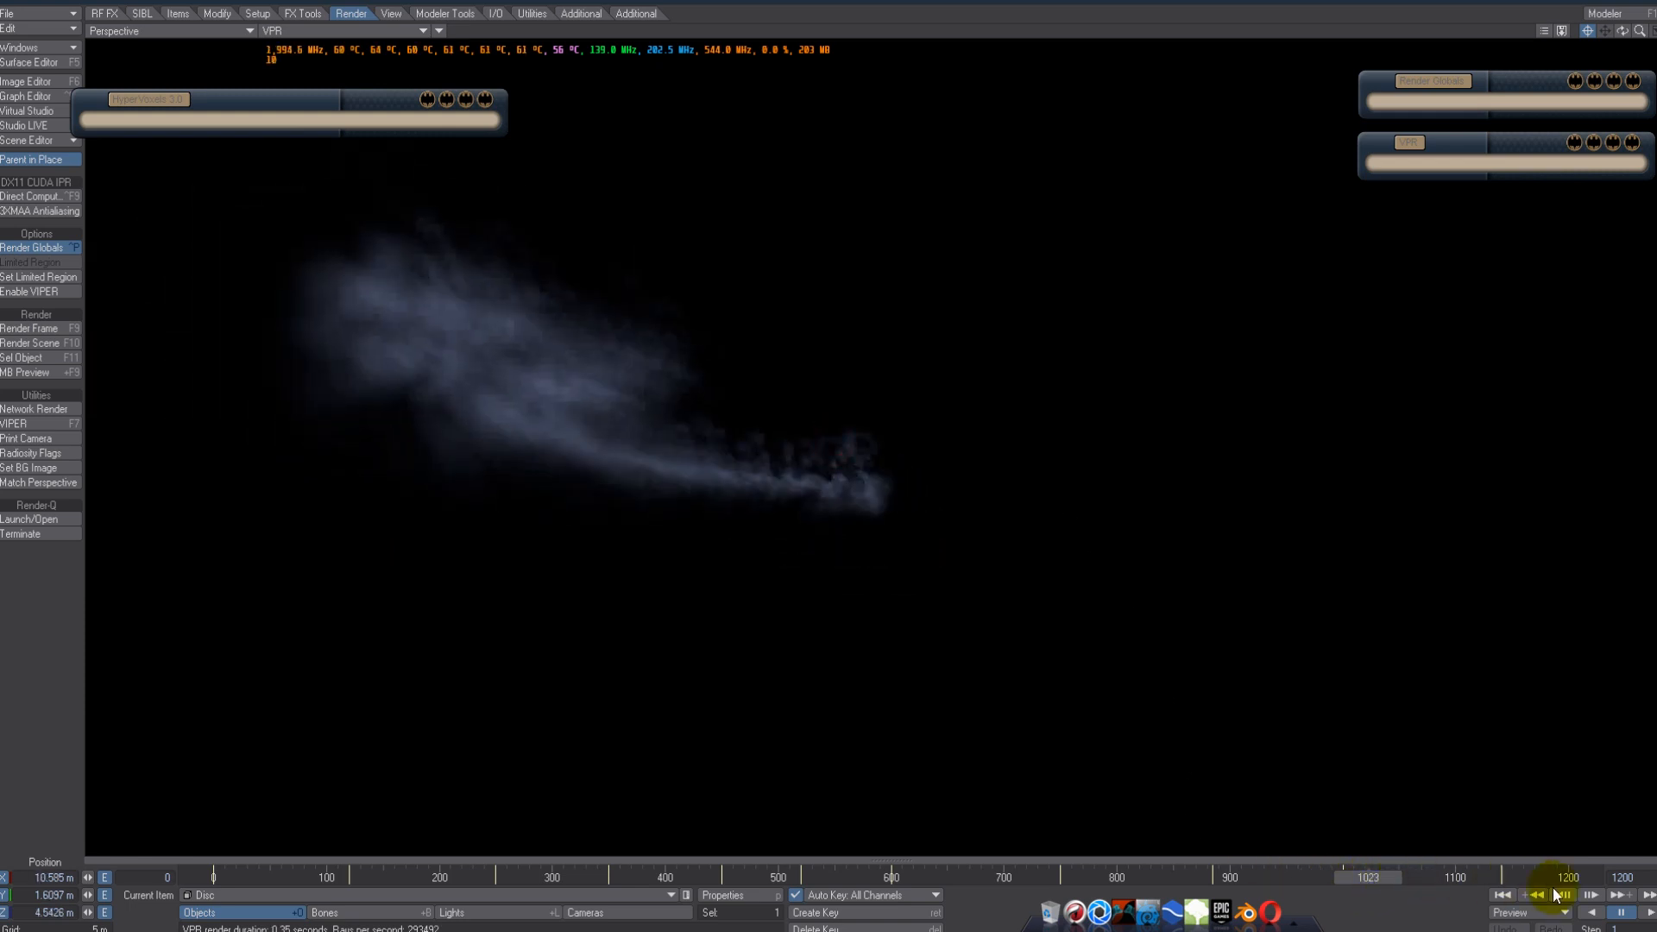
pyautogui.keyDown('alt'); pyautogui.moveTo(736, 455); pyautogui.dragTo(664, 405); pyautogui.keyUp('alt')
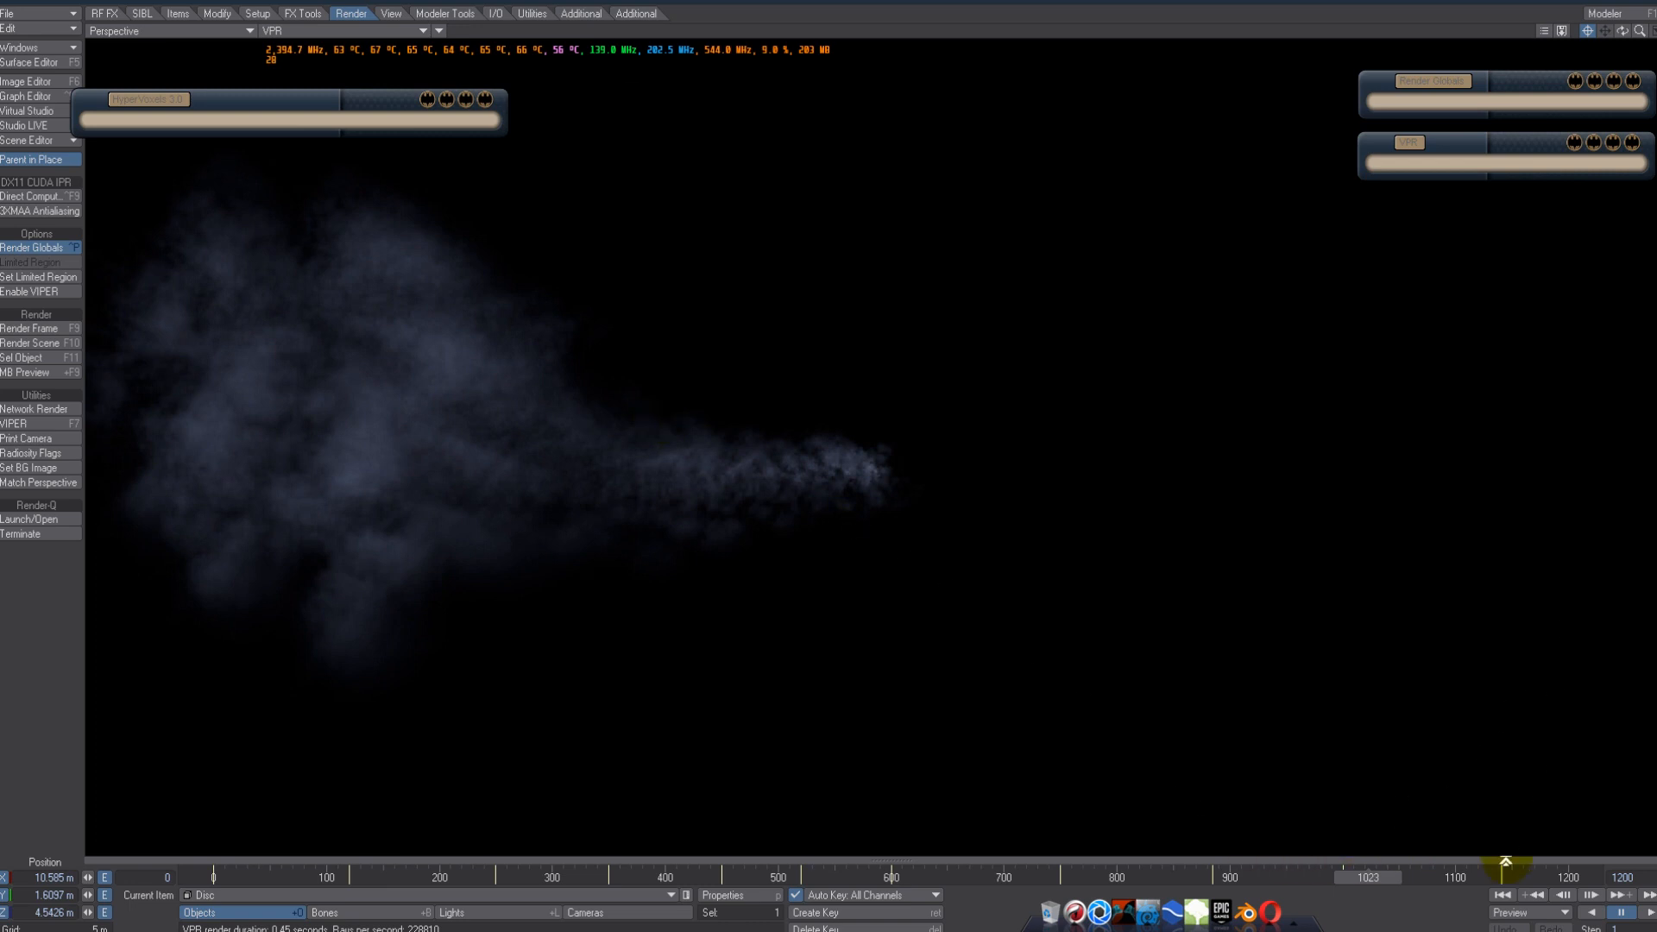
# - Preview the cloud trail in the Perspective view at frame 940, centred and enlarged
pyautogui.click(1414, 880)
pyautogui.moveTo(1414, 882); pyautogui.dragTo(1274, 881)
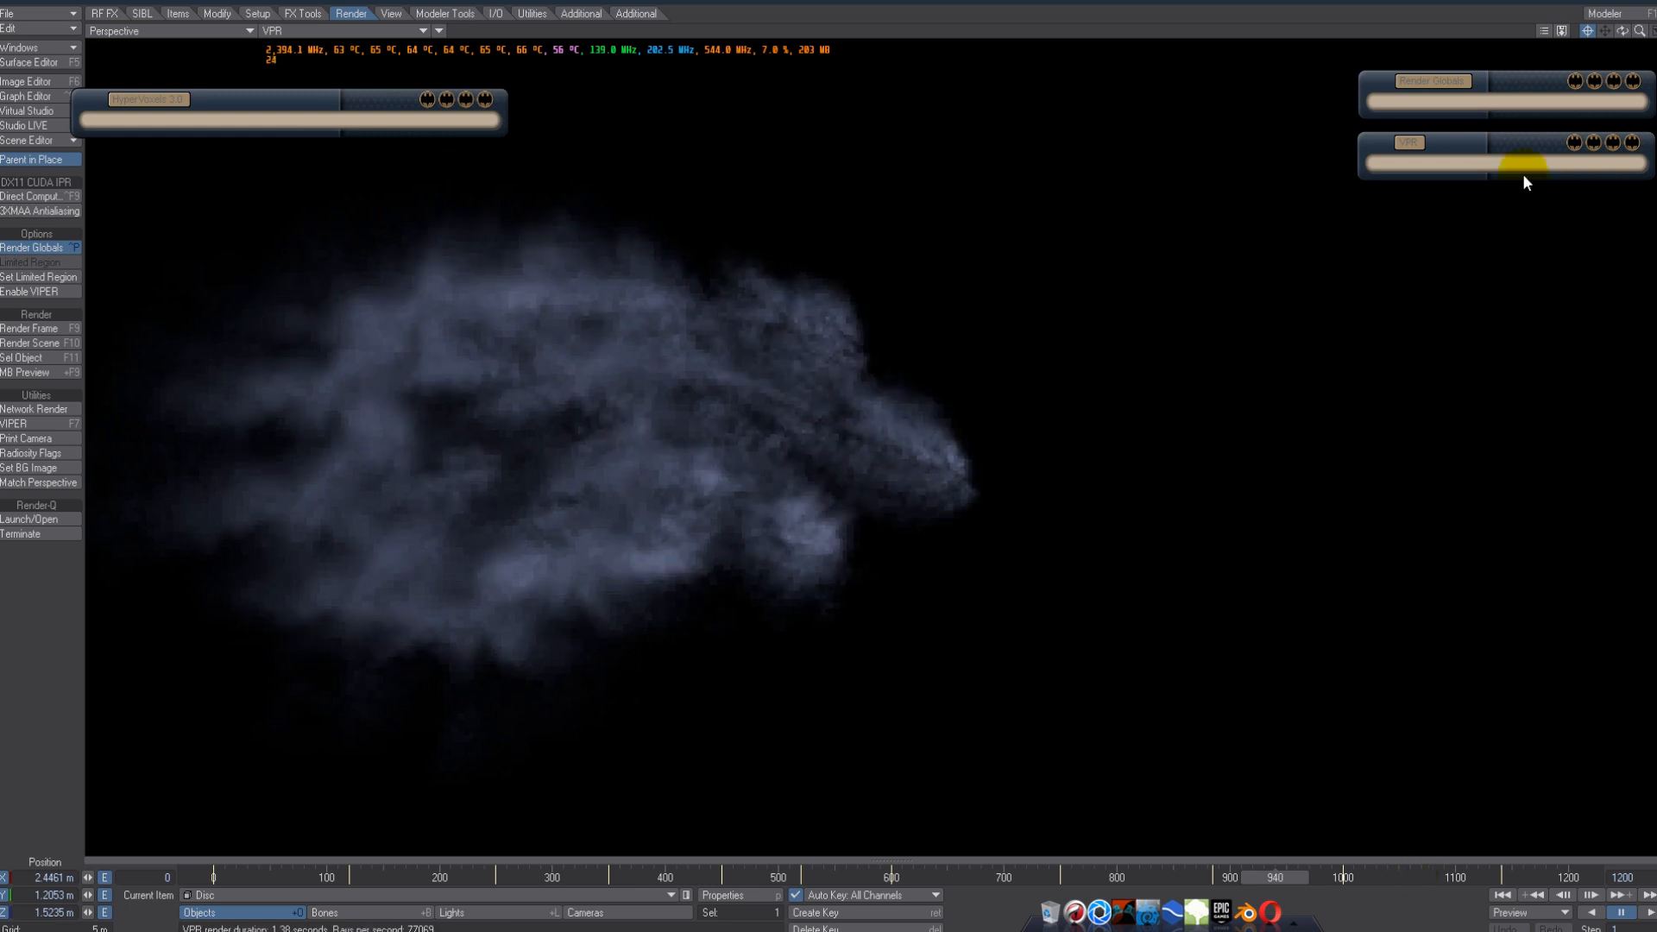
pyautogui.click(1588, 31)
pyautogui.moveTo(1605, 32); pyautogui.dragTo(1607, 38)
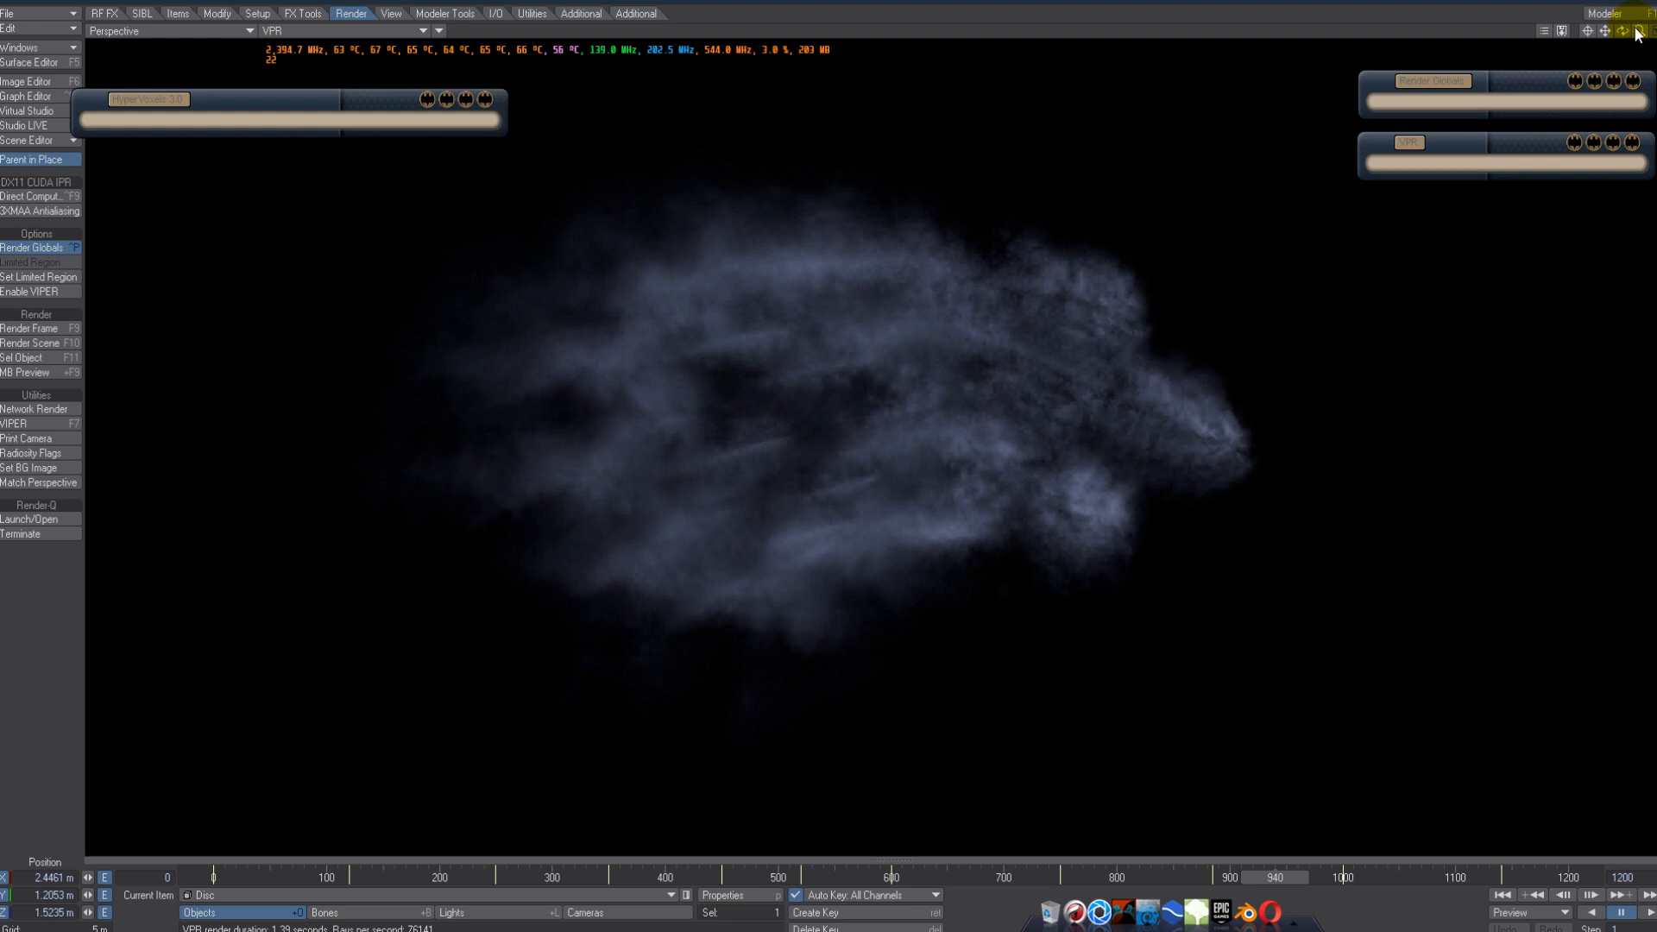
pyautogui.moveTo(1640, 31); pyautogui.dragTo(831, 445)
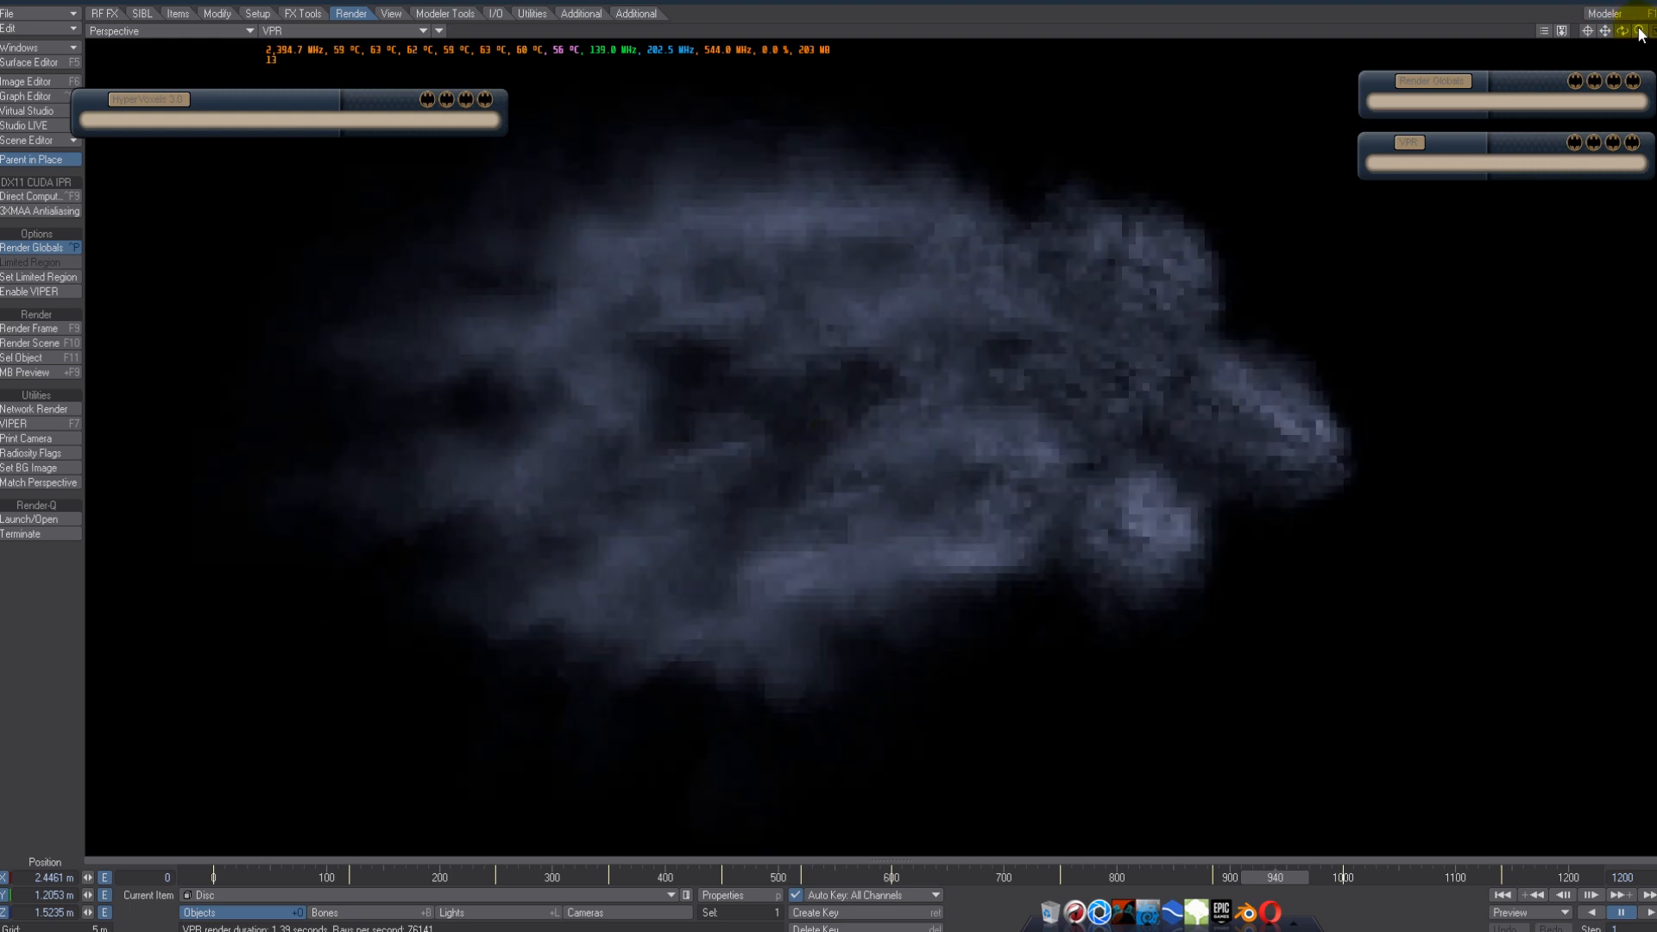
pyautogui.keyDown('alt'); pyautogui.moveTo(974, 395); pyautogui.dragTo(832, 457); pyautogui.keyUp('alt')
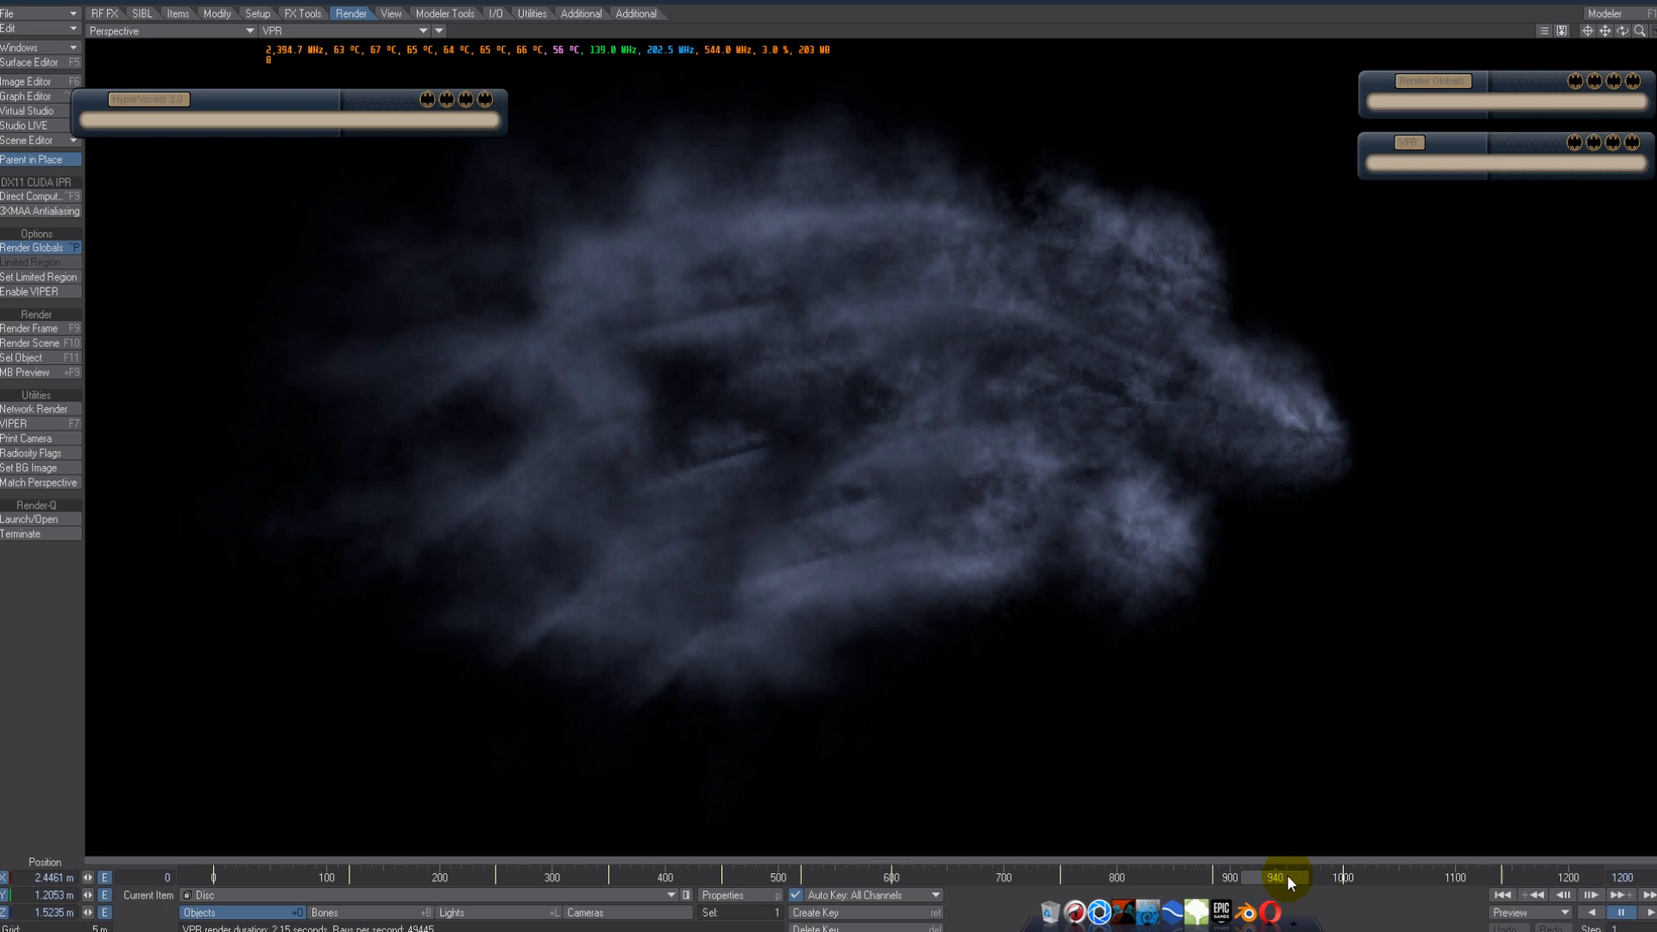
# - Go back through frames 904, 666 and 606 in the Perspective view, examining the cloud's shape from another angle at 606
pyautogui.moveTo(831, 442); pyautogui.dragTo(831, 442)
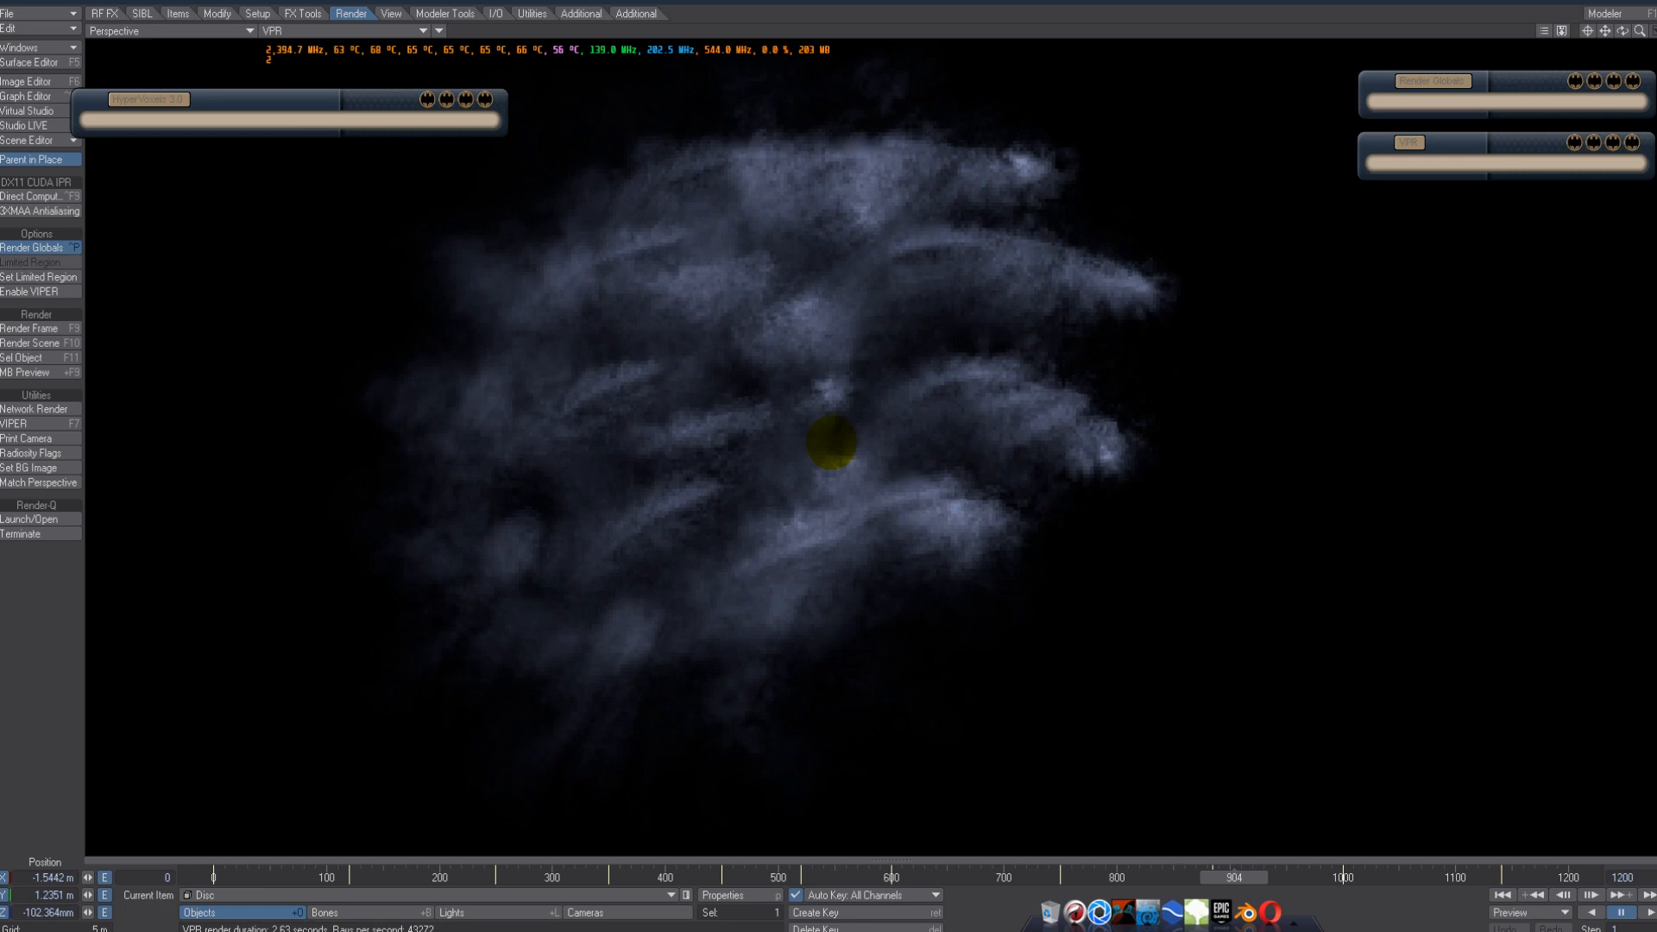
pyautogui.moveTo(831, 442); pyautogui.dragTo(831, 442)
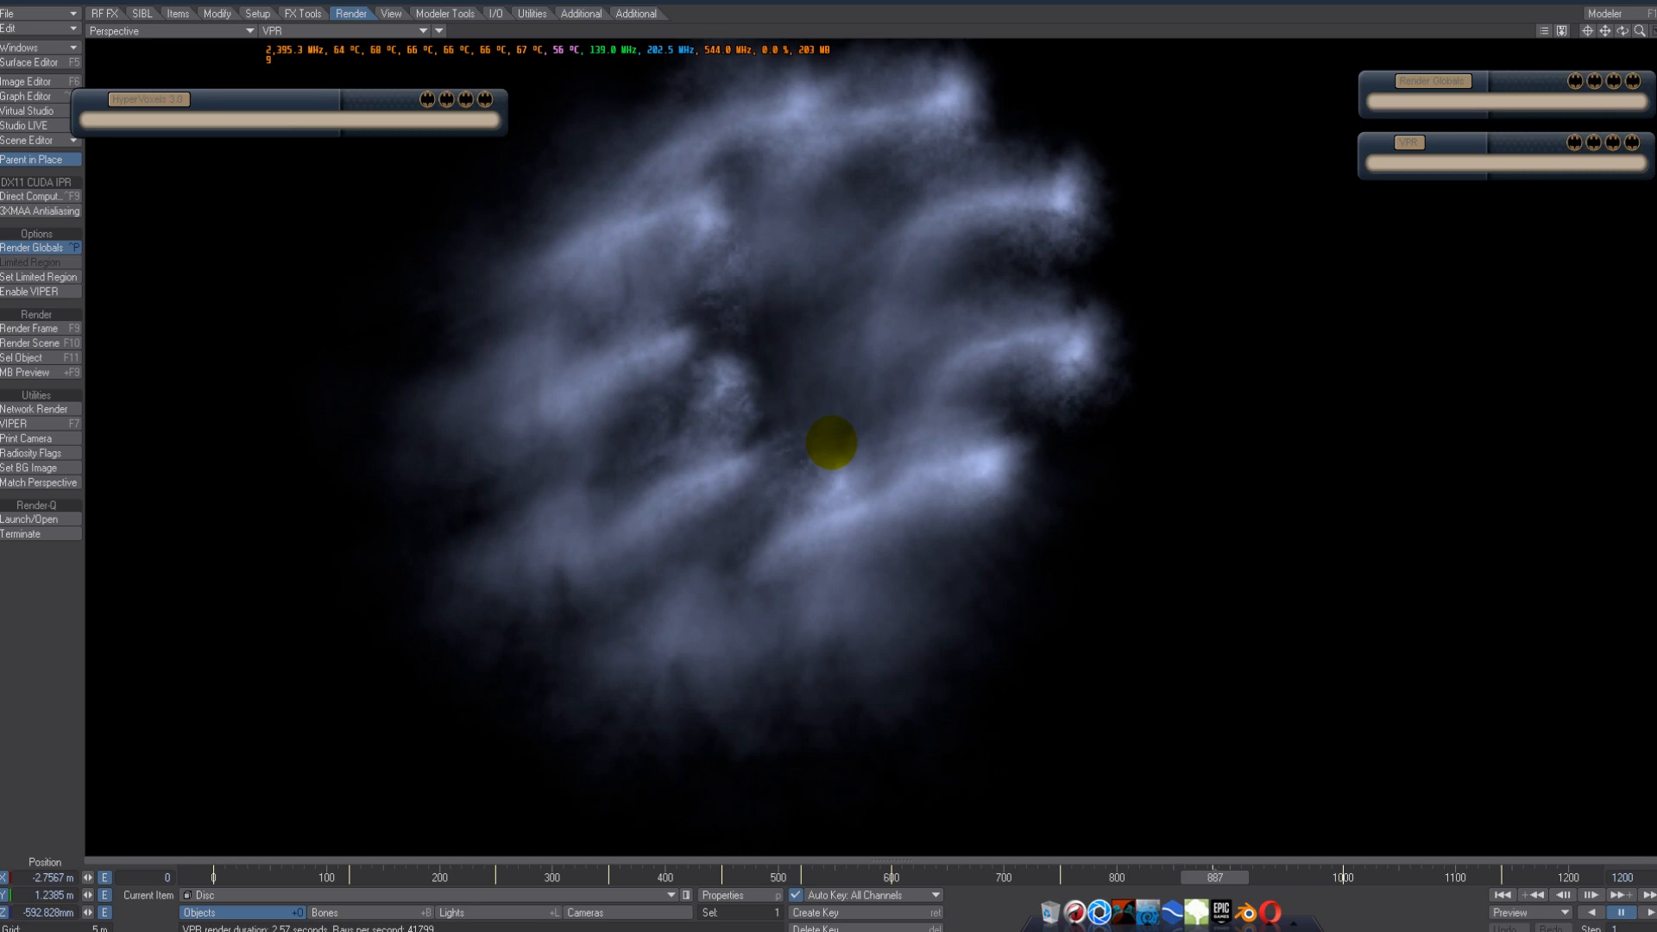
pyautogui.moveTo(832, 442); pyautogui.dragTo(831, 441)
pyautogui.moveTo(722, 449); pyautogui.dragTo(832, 443)
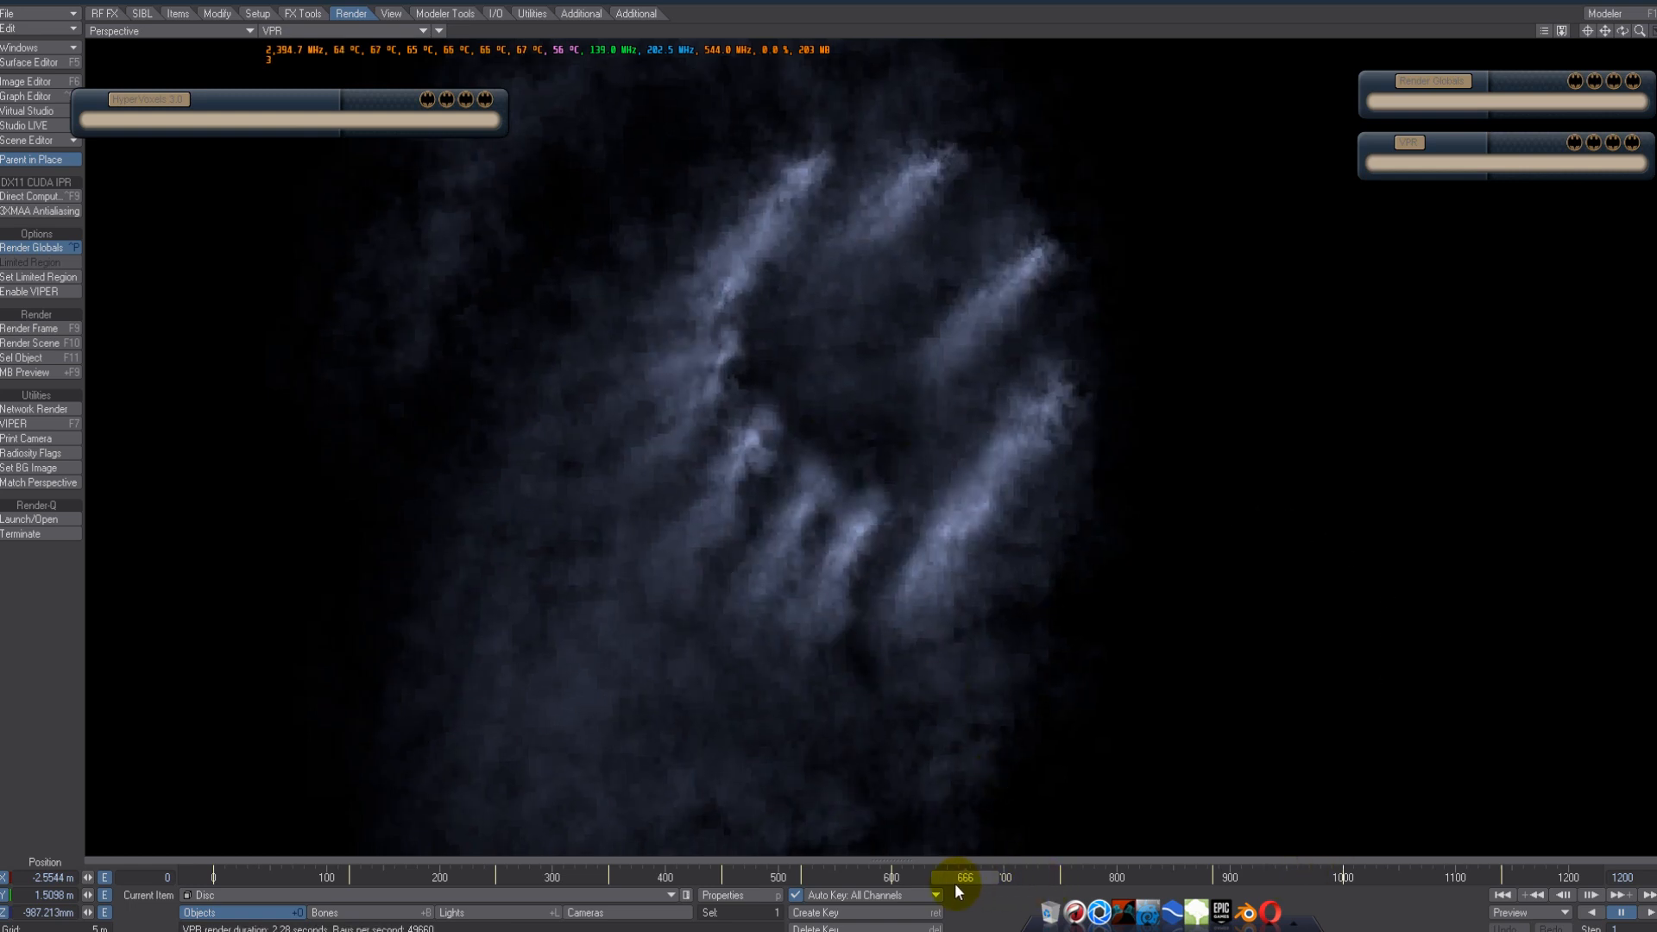
pyautogui.moveTo(832, 443); pyautogui.dragTo(848, 870)
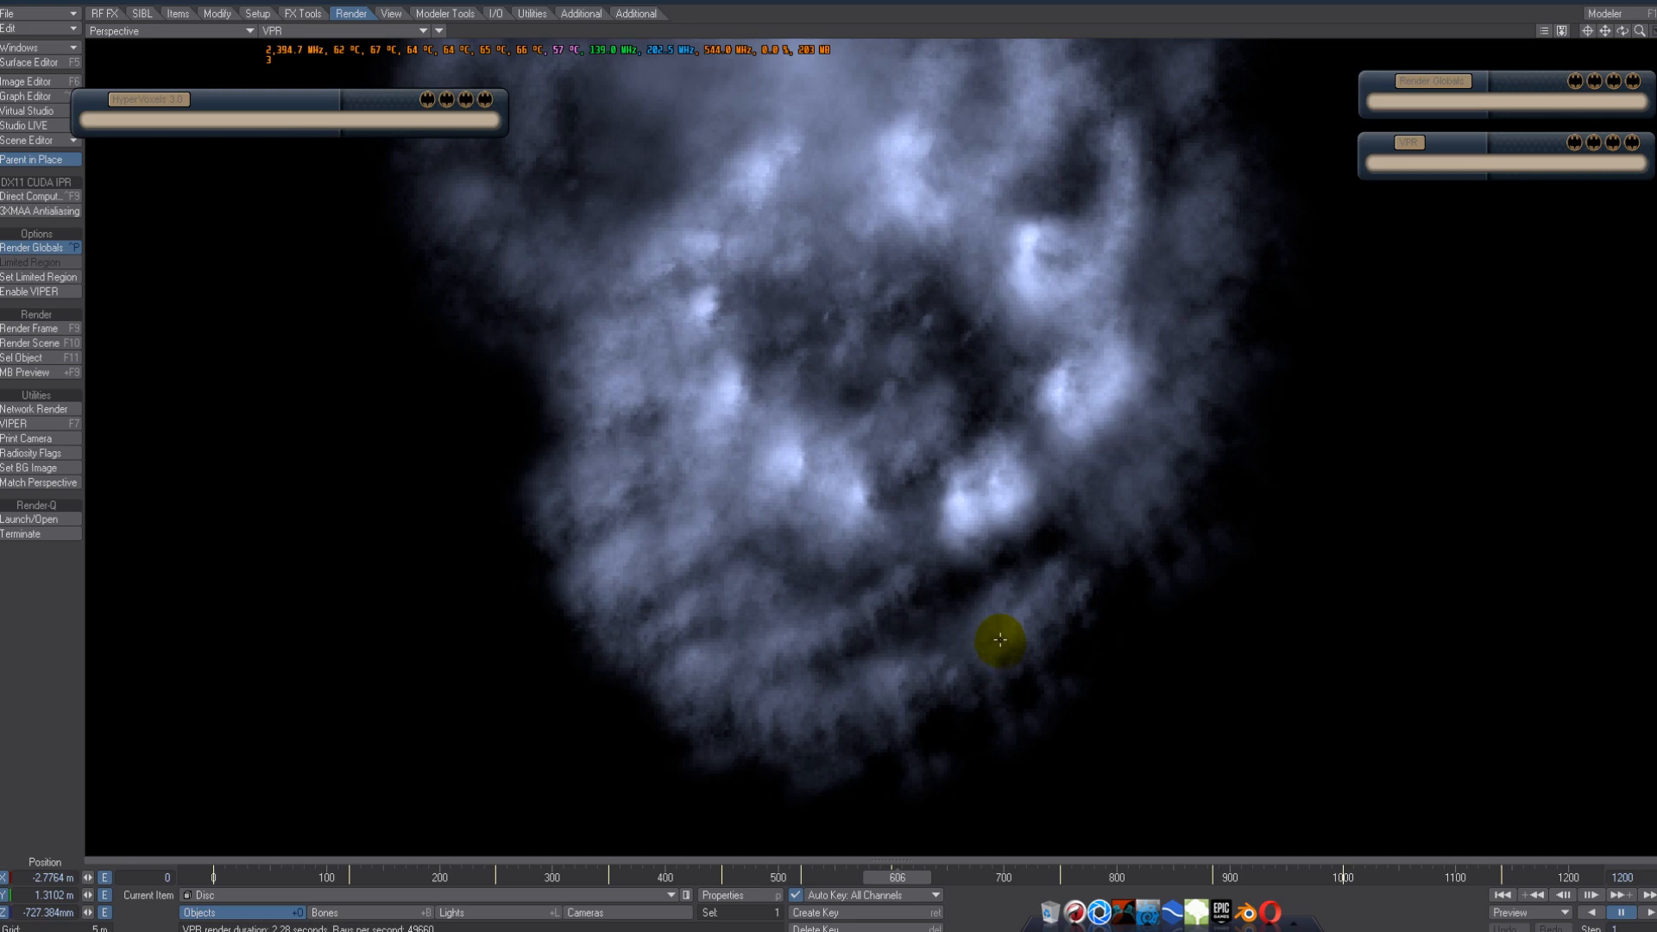
pyautogui.keyDown('alt'); pyautogui.moveTo(1002, 440); pyautogui.dragTo(831, 442); pyautogui.keyUp('alt')
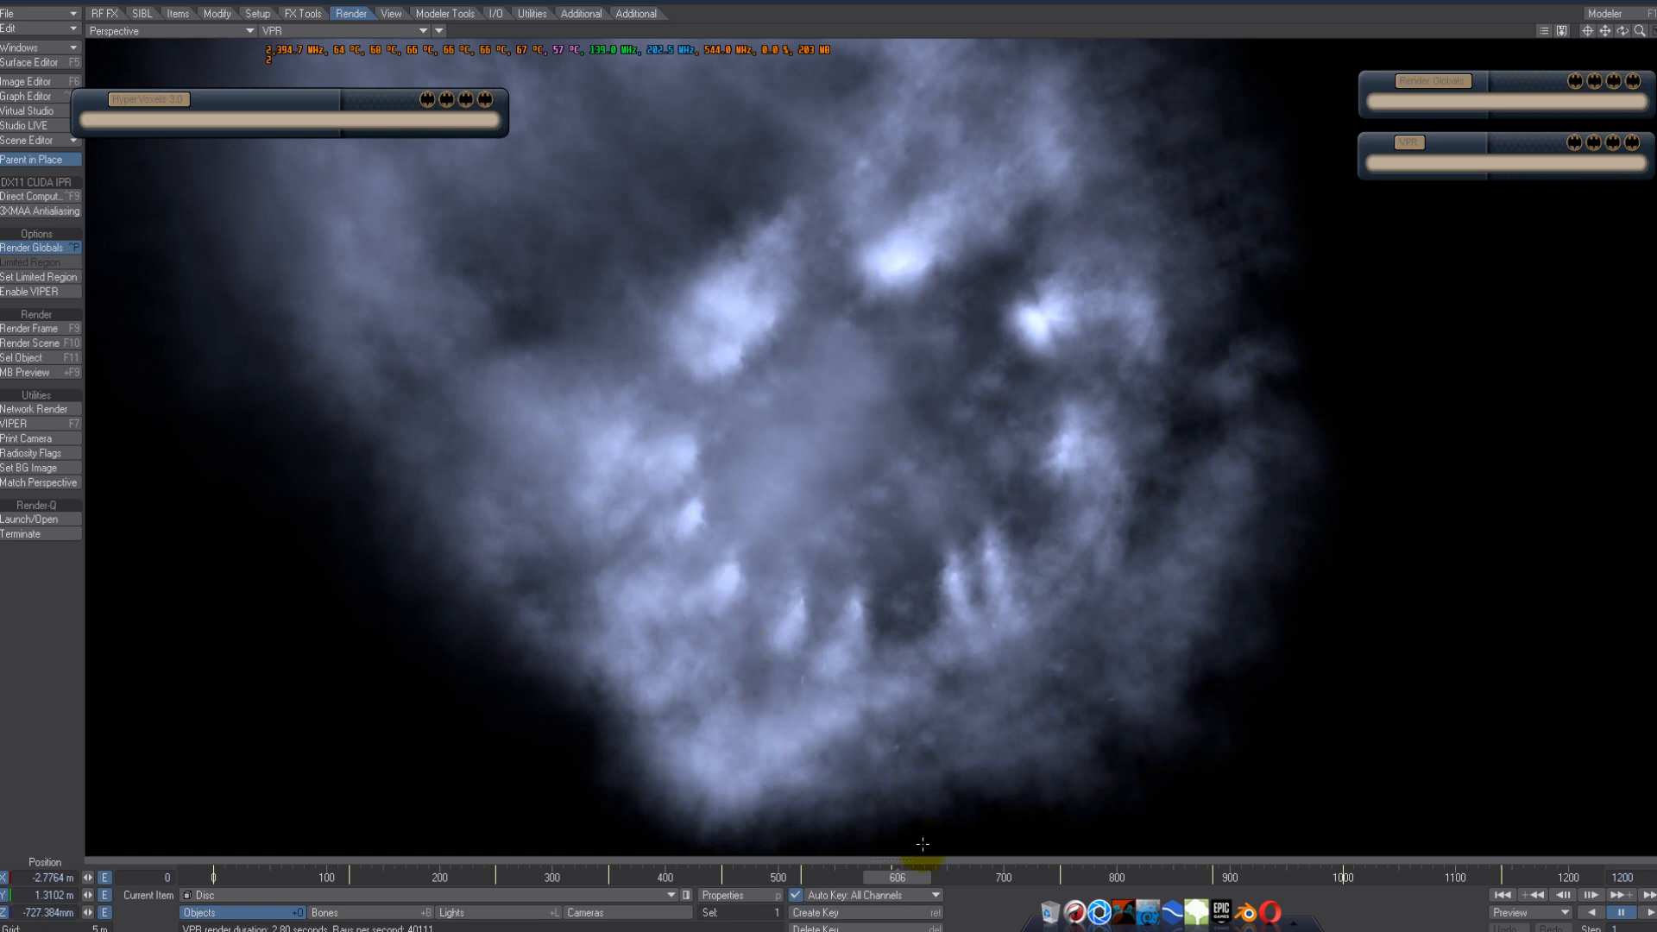
# - Preview the cloud at frames 564 and 519 in the Perspective view and inspect it at 519 from another angle
pyautogui.click(850, 875)
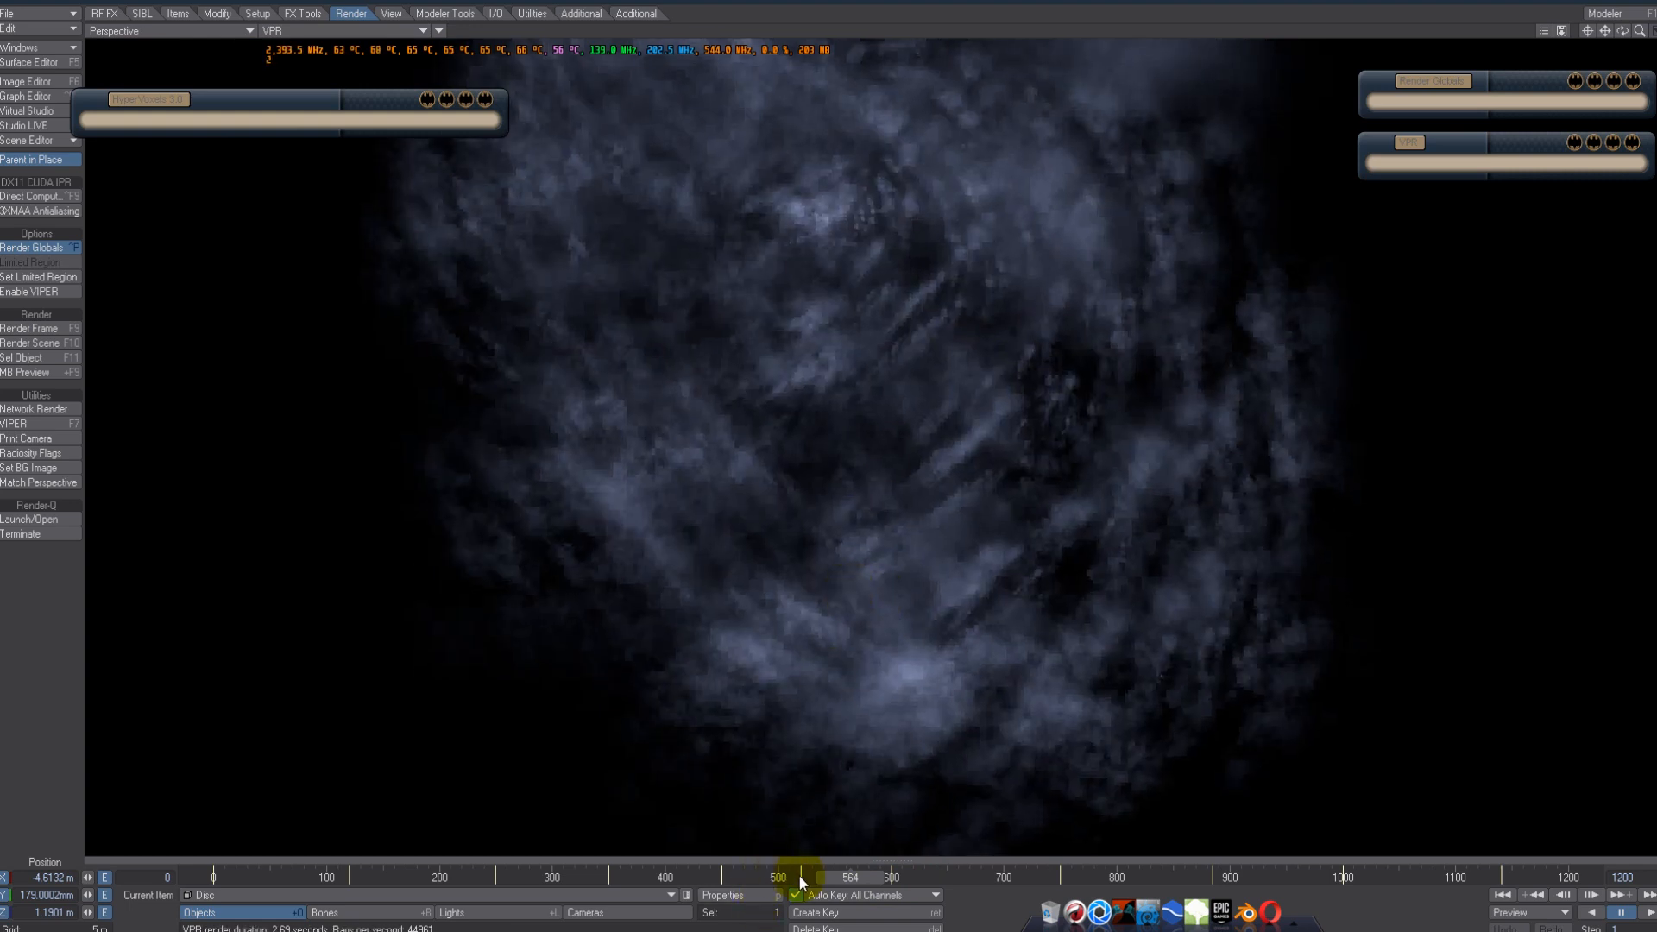
pyautogui.click(800, 874)
pyautogui.keyDown('alt'); pyautogui.moveTo(841, 393); pyautogui.dragTo(946, 592); pyautogui.keyUp('alt')
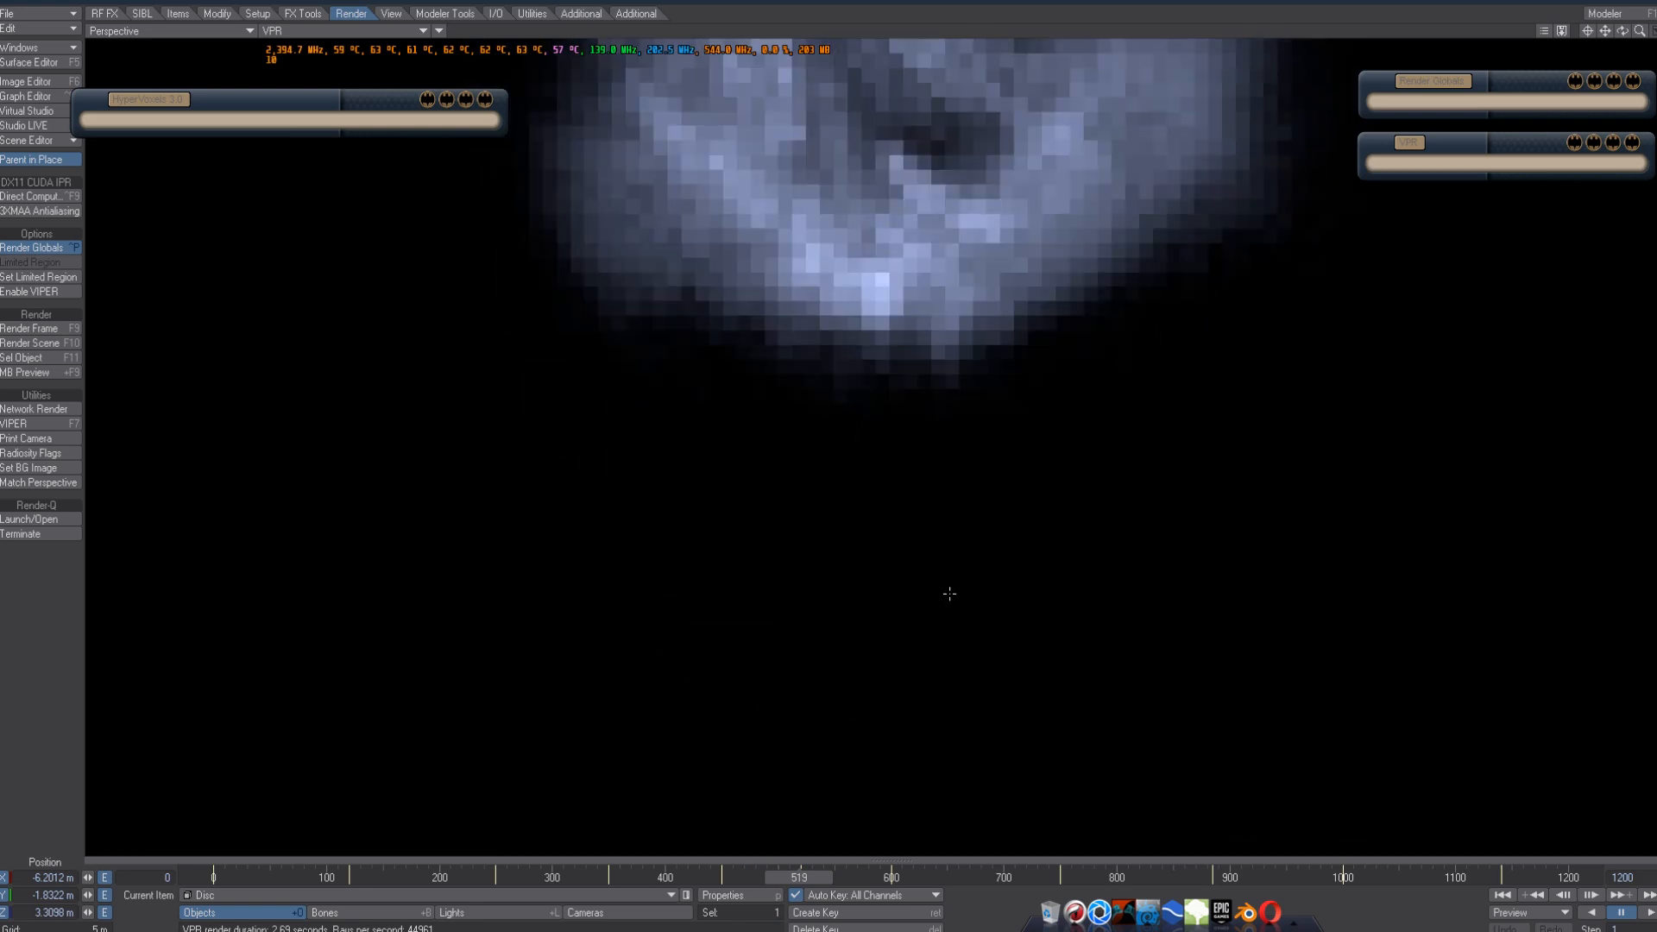
pyautogui.keyDown('alt'); pyautogui.moveTo(1017, 355); pyautogui.dragTo(1035, 268); pyautogui.keyUp('alt')
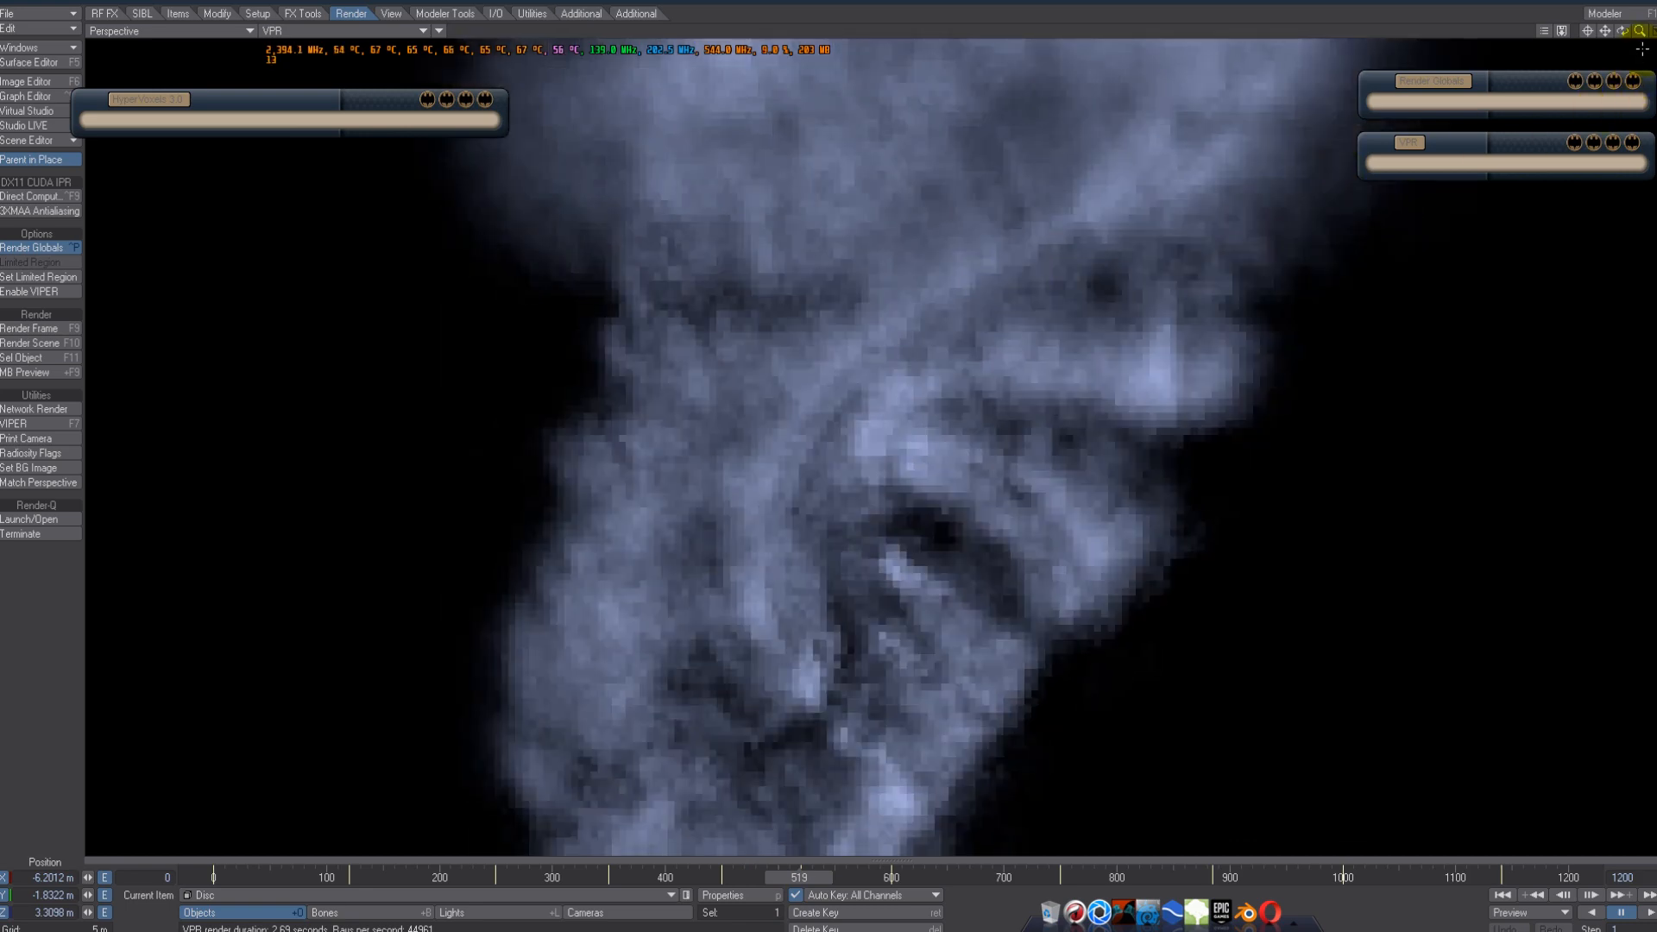
pyautogui.moveTo(1638, 29); pyautogui.dragTo(832, 441)
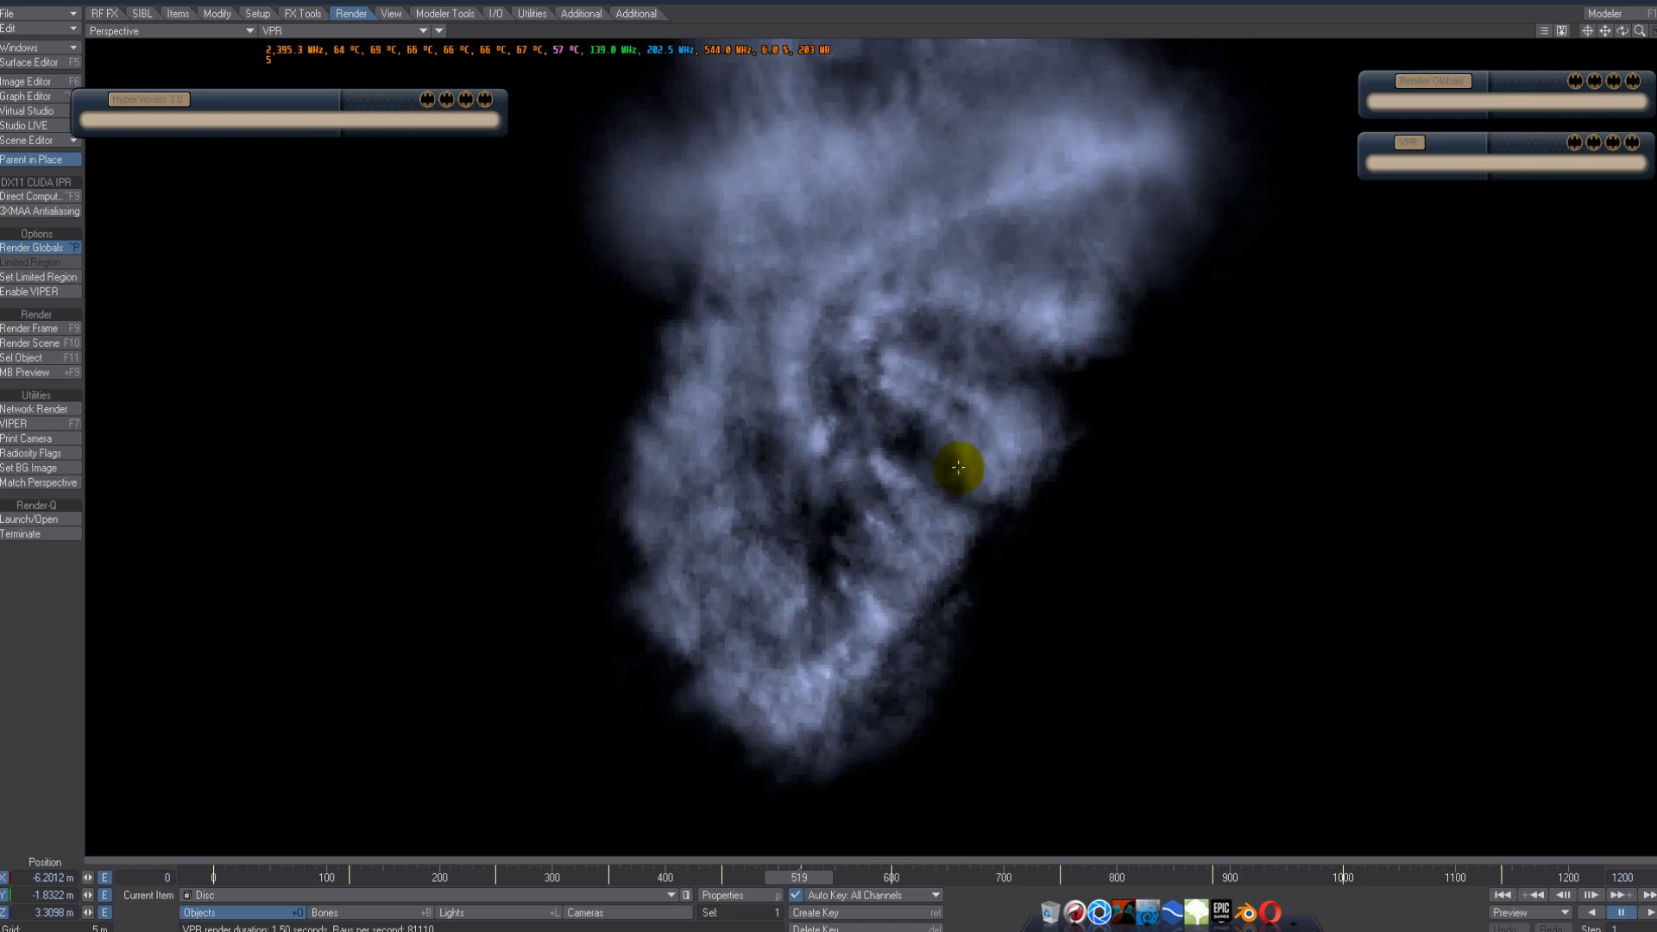
# - Examine the cloud at frame 482 from different angles and at different zoom levels in the Perspective view
pyautogui.click(758, 877)
pyautogui.keyDown('alt'); pyautogui.moveTo(1191, 385); pyautogui.dragTo(932, 433); pyautogui.keyUp('alt')
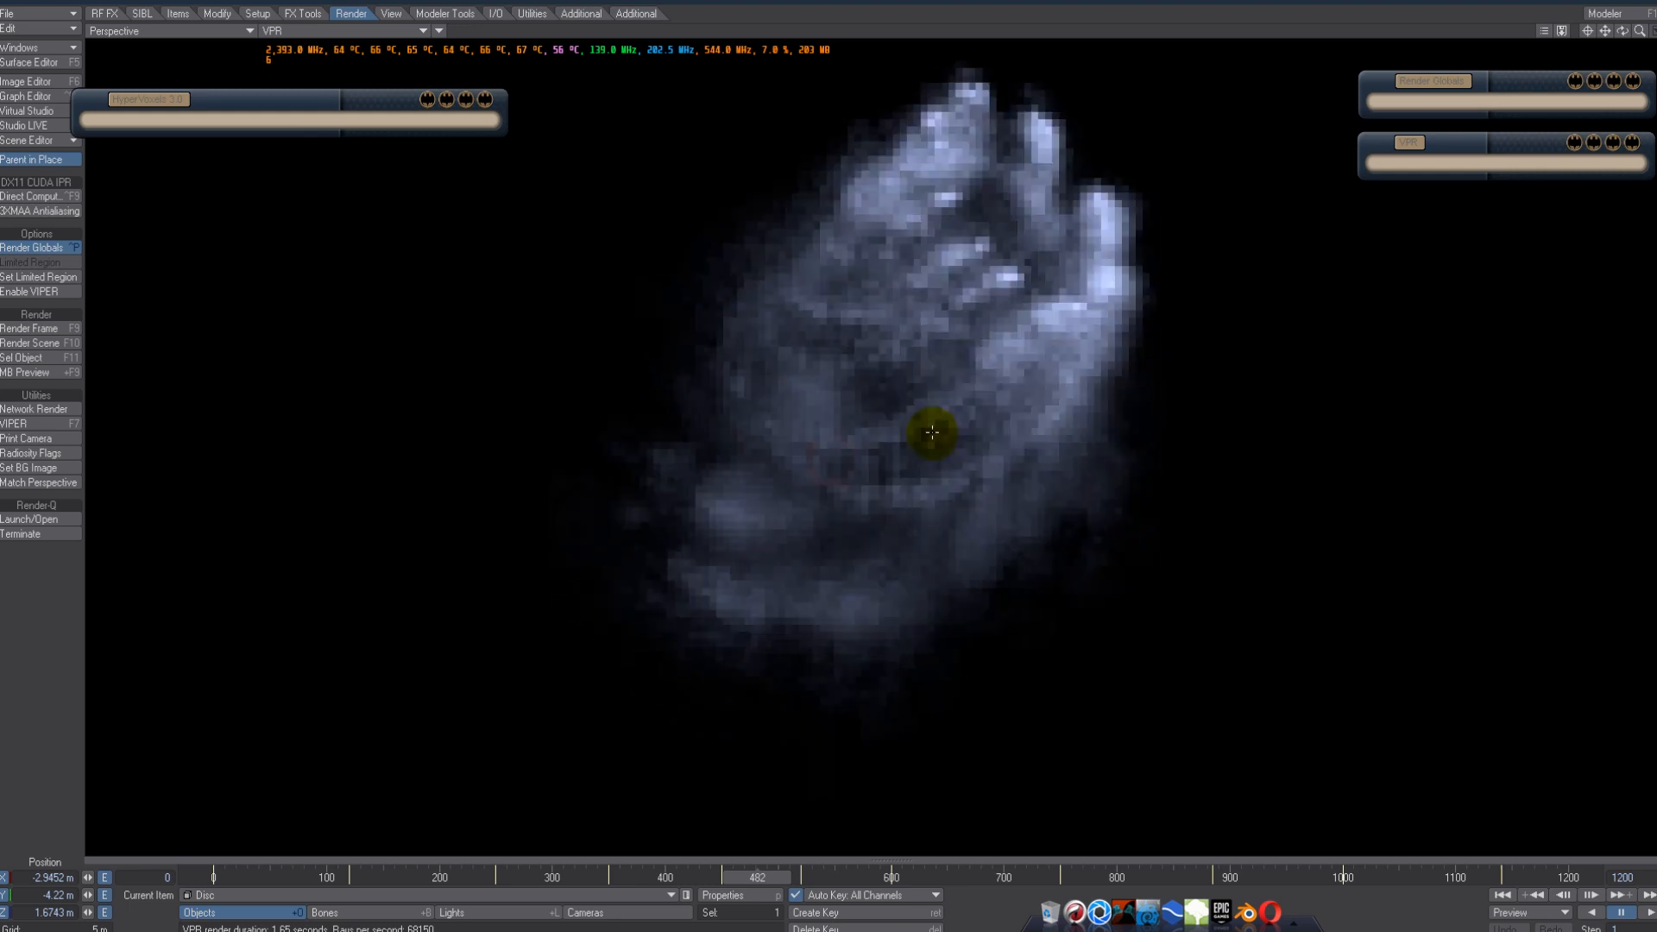
pyautogui.keyDown('alt'); pyautogui.moveTo(841, 350); pyautogui.dragTo(829, 436); pyautogui.keyUp('alt')
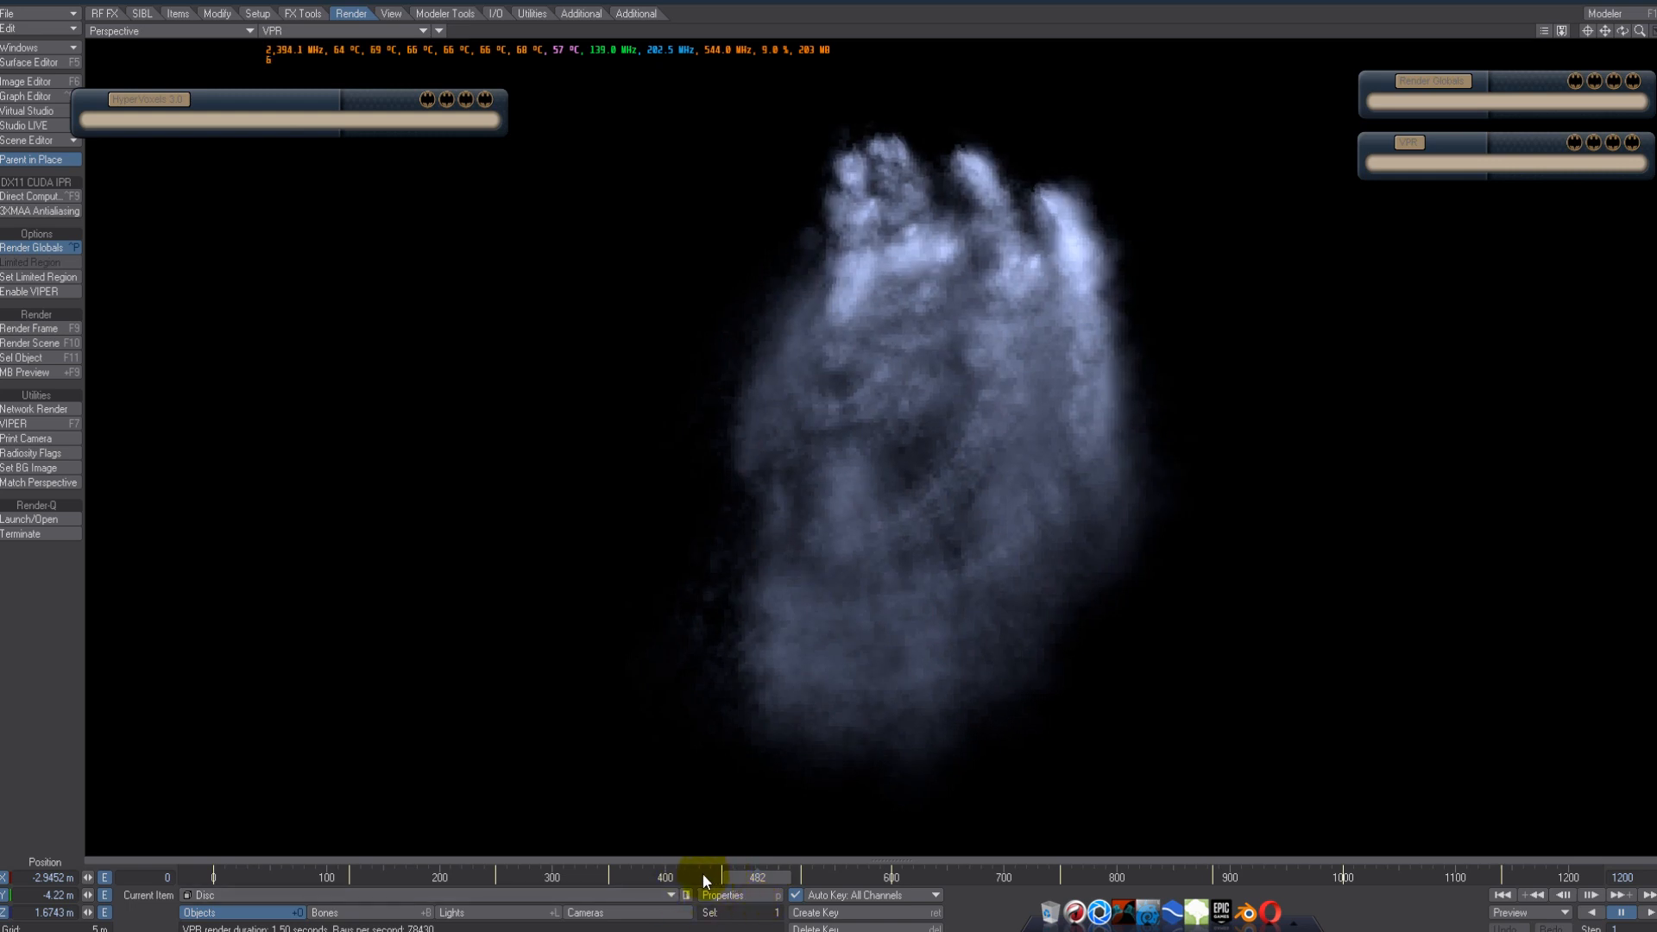
pyautogui.moveTo(1639, 31); pyautogui.dragTo(831, 442)
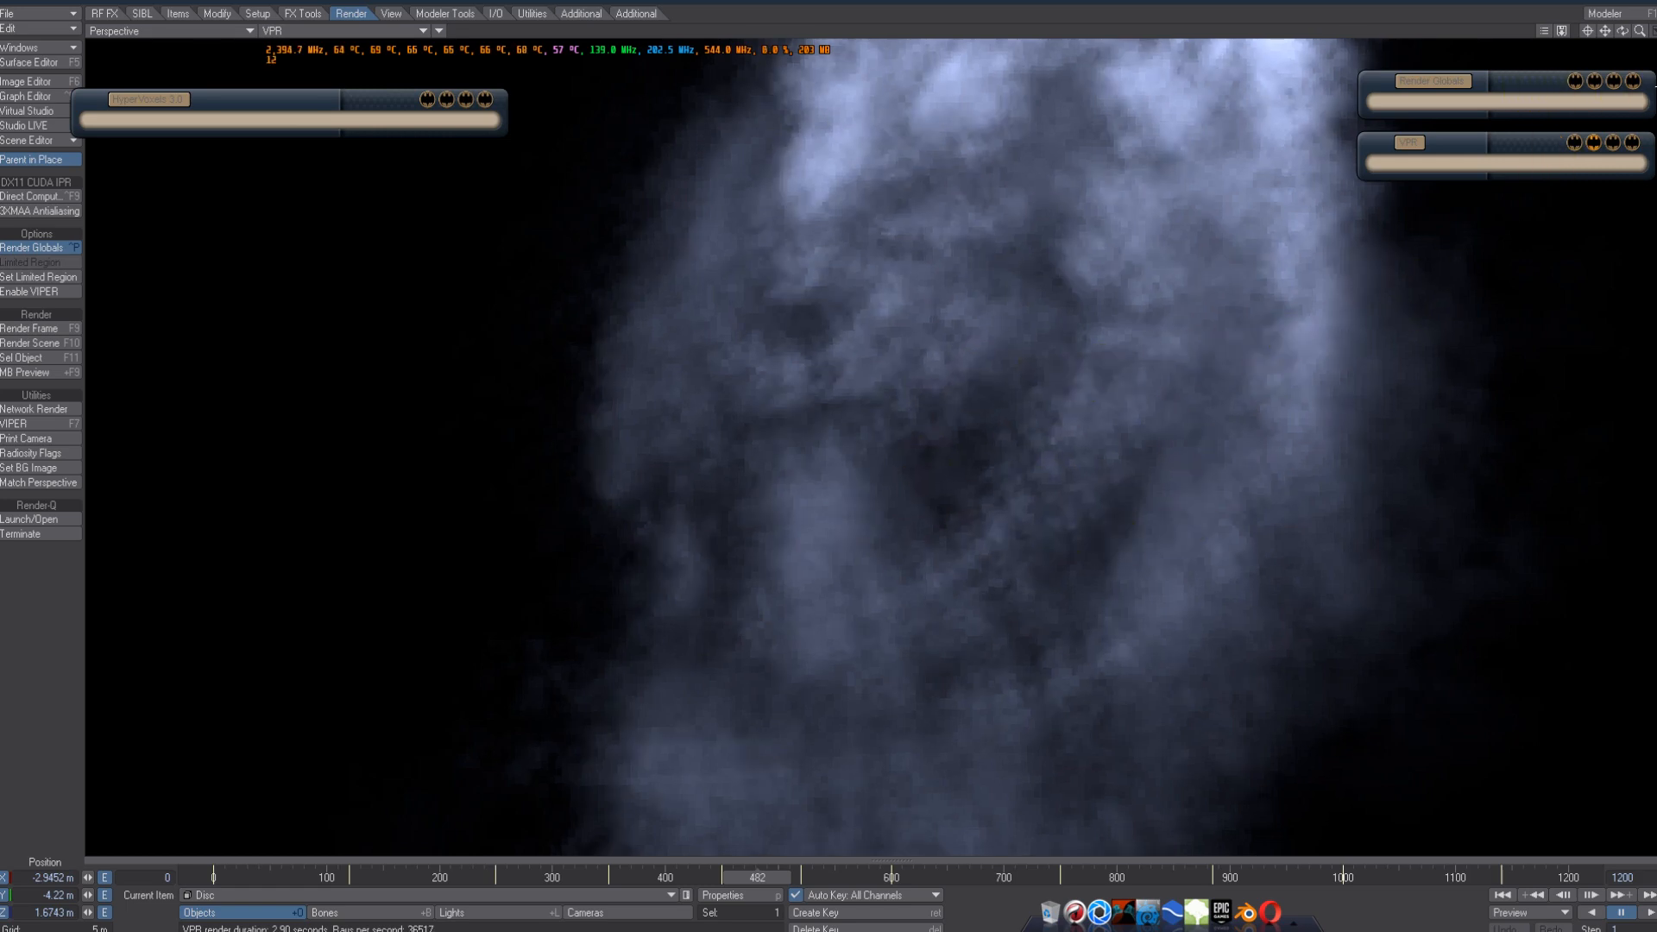
pyautogui.moveTo(1647, 36); pyautogui.dragTo(828, 440)
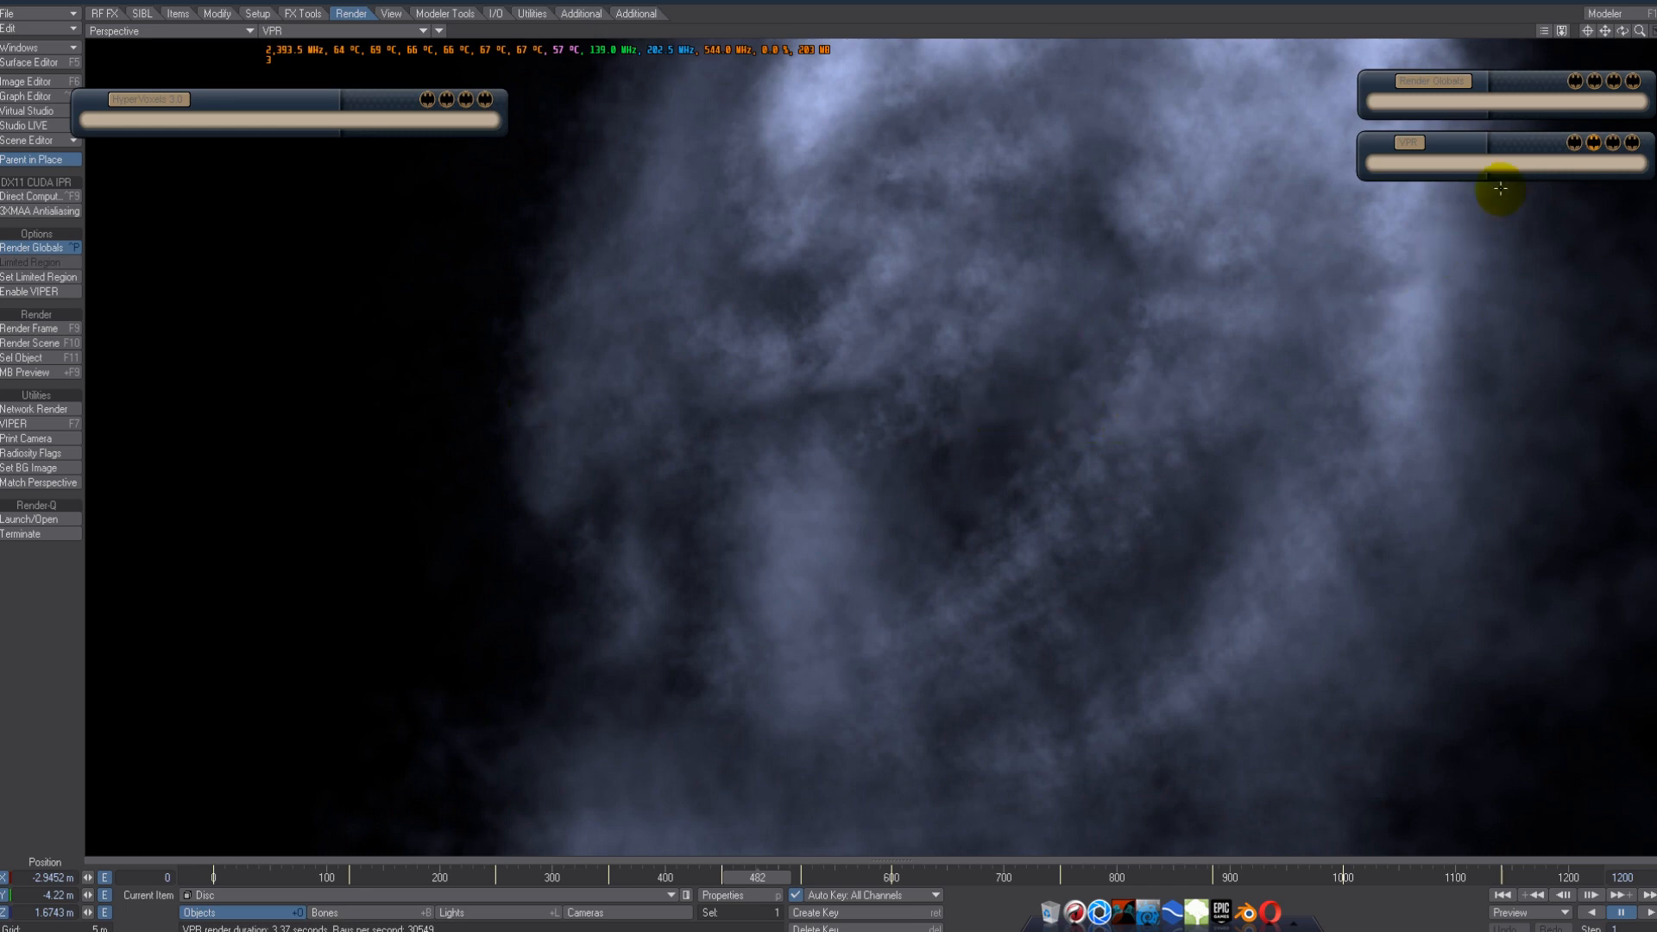
pyautogui.moveTo(1640, 31); pyautogui.dragTo(832, 440)
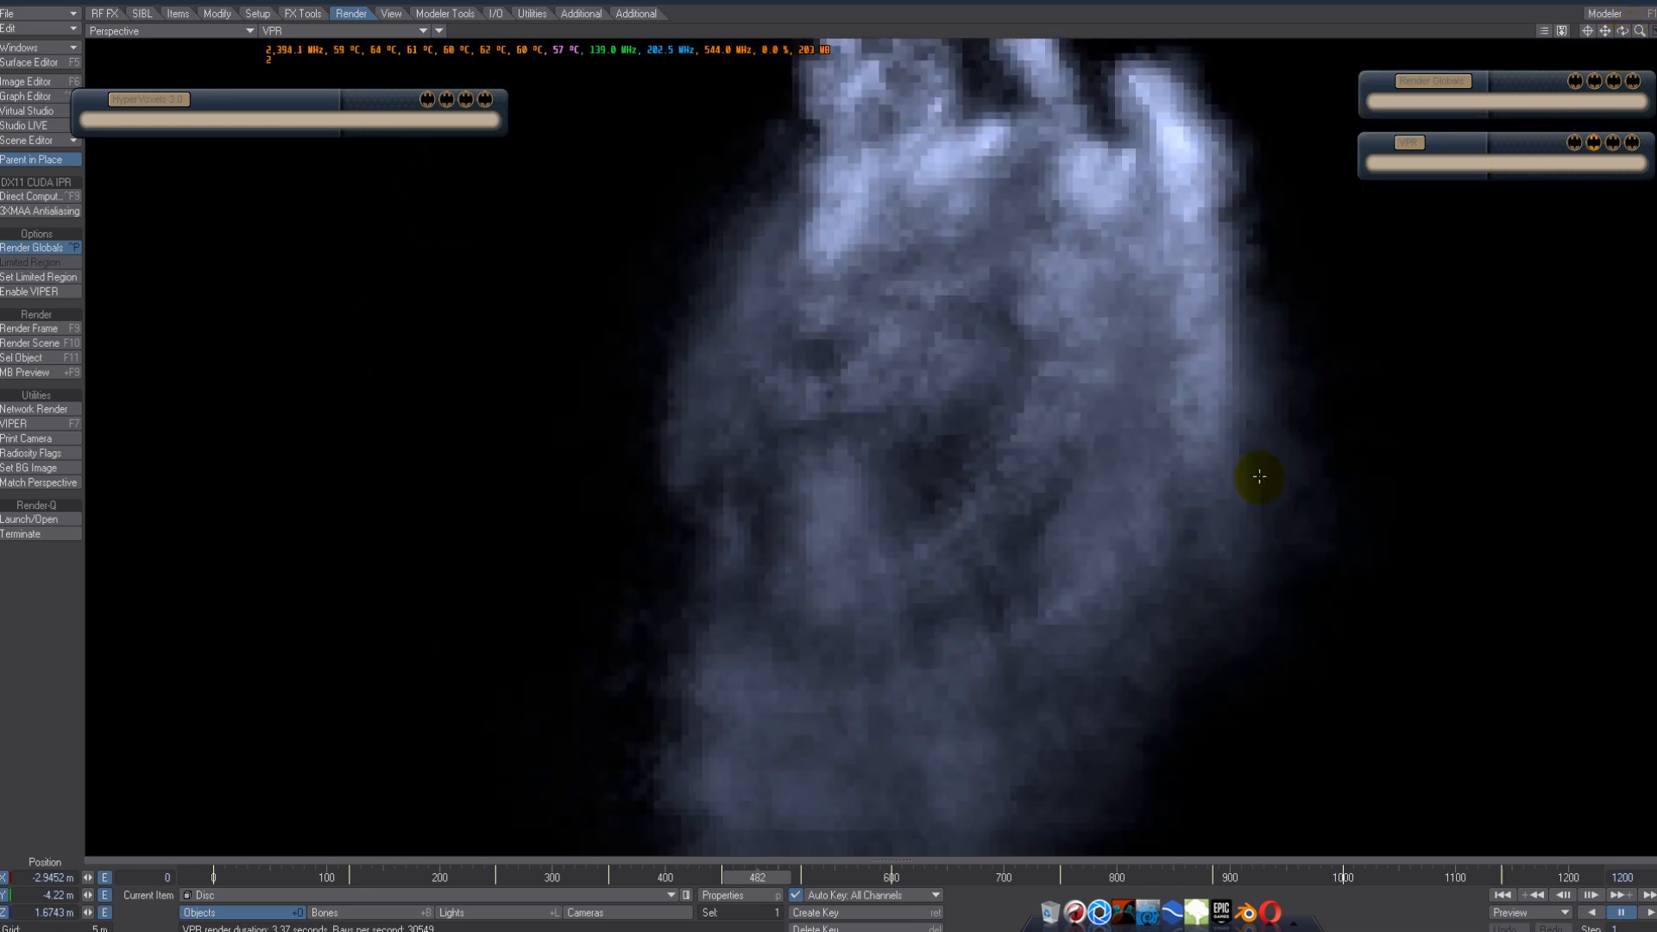
# - Preview the cloud at frames 422, 386 and 348 in the Perspective view, recentring it at 348
pyautogui.click(697, 850)
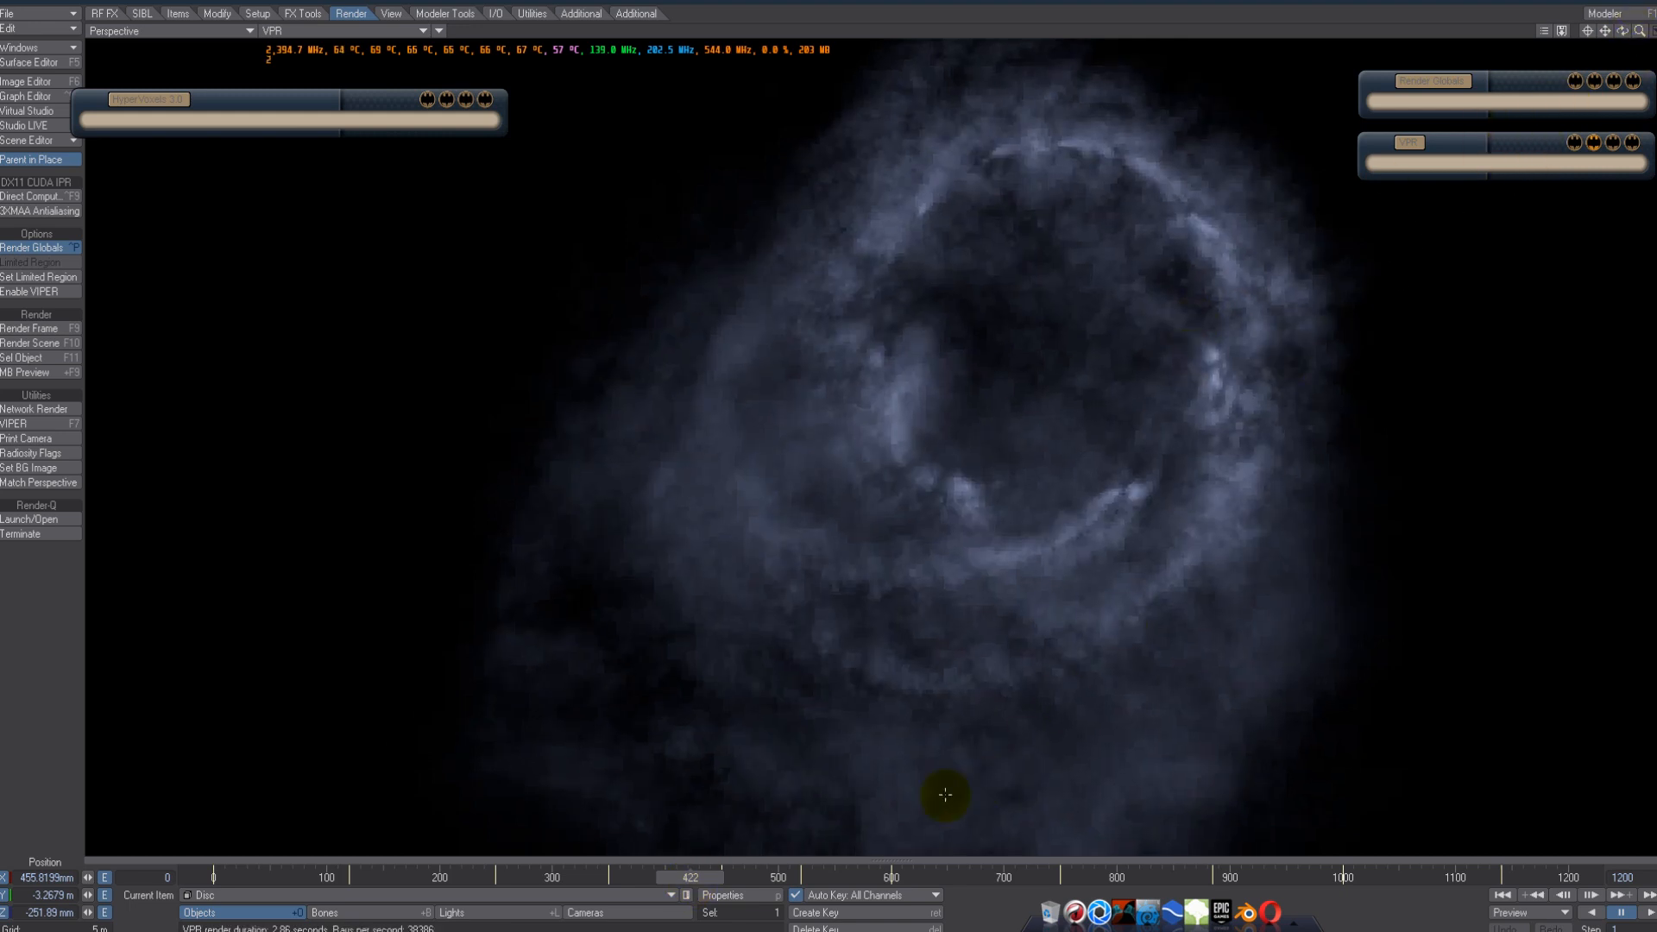
pyautogui.click(649, 878)
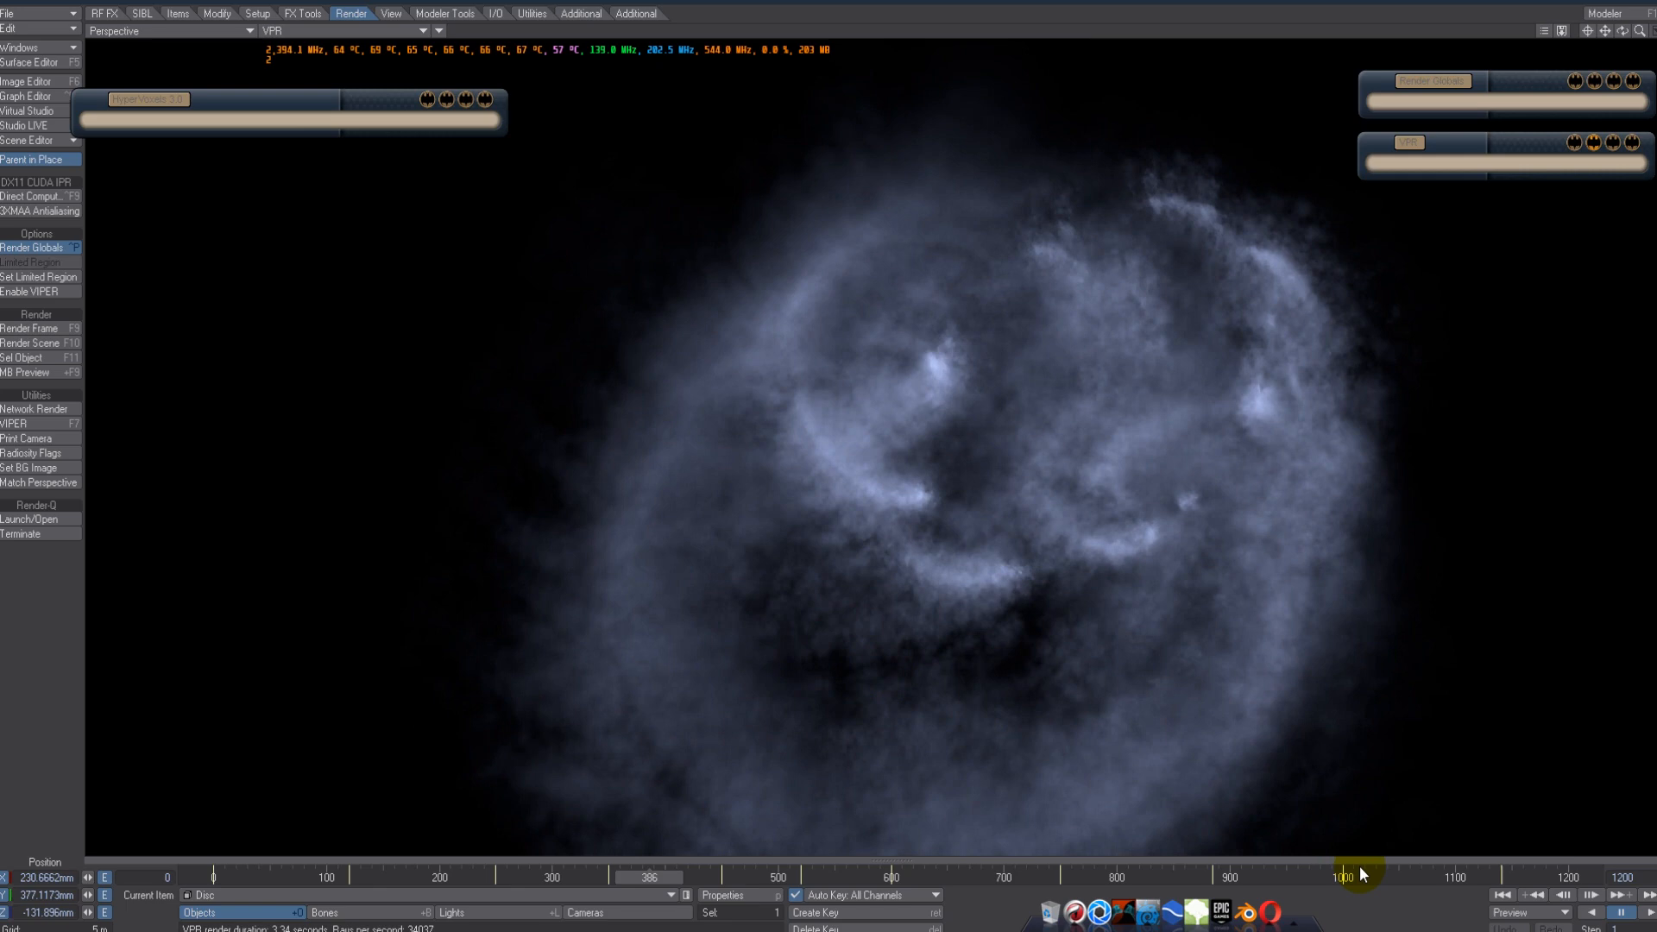
pyautogui.click(1352, 931)
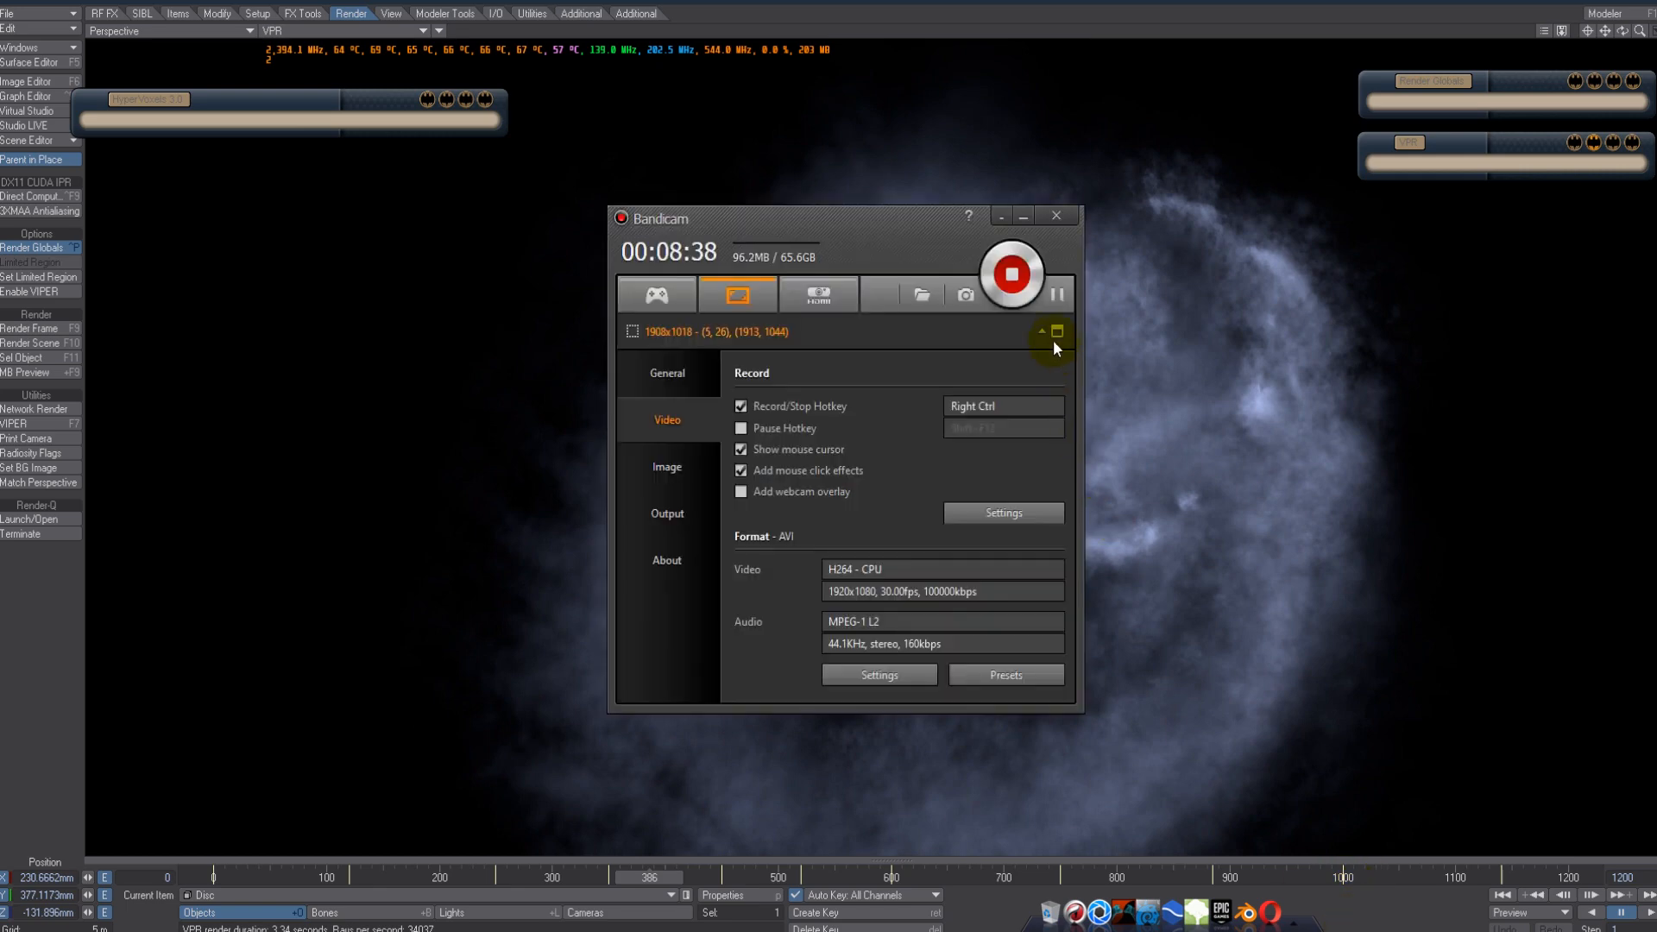
pyautogui.click(1002, 215)
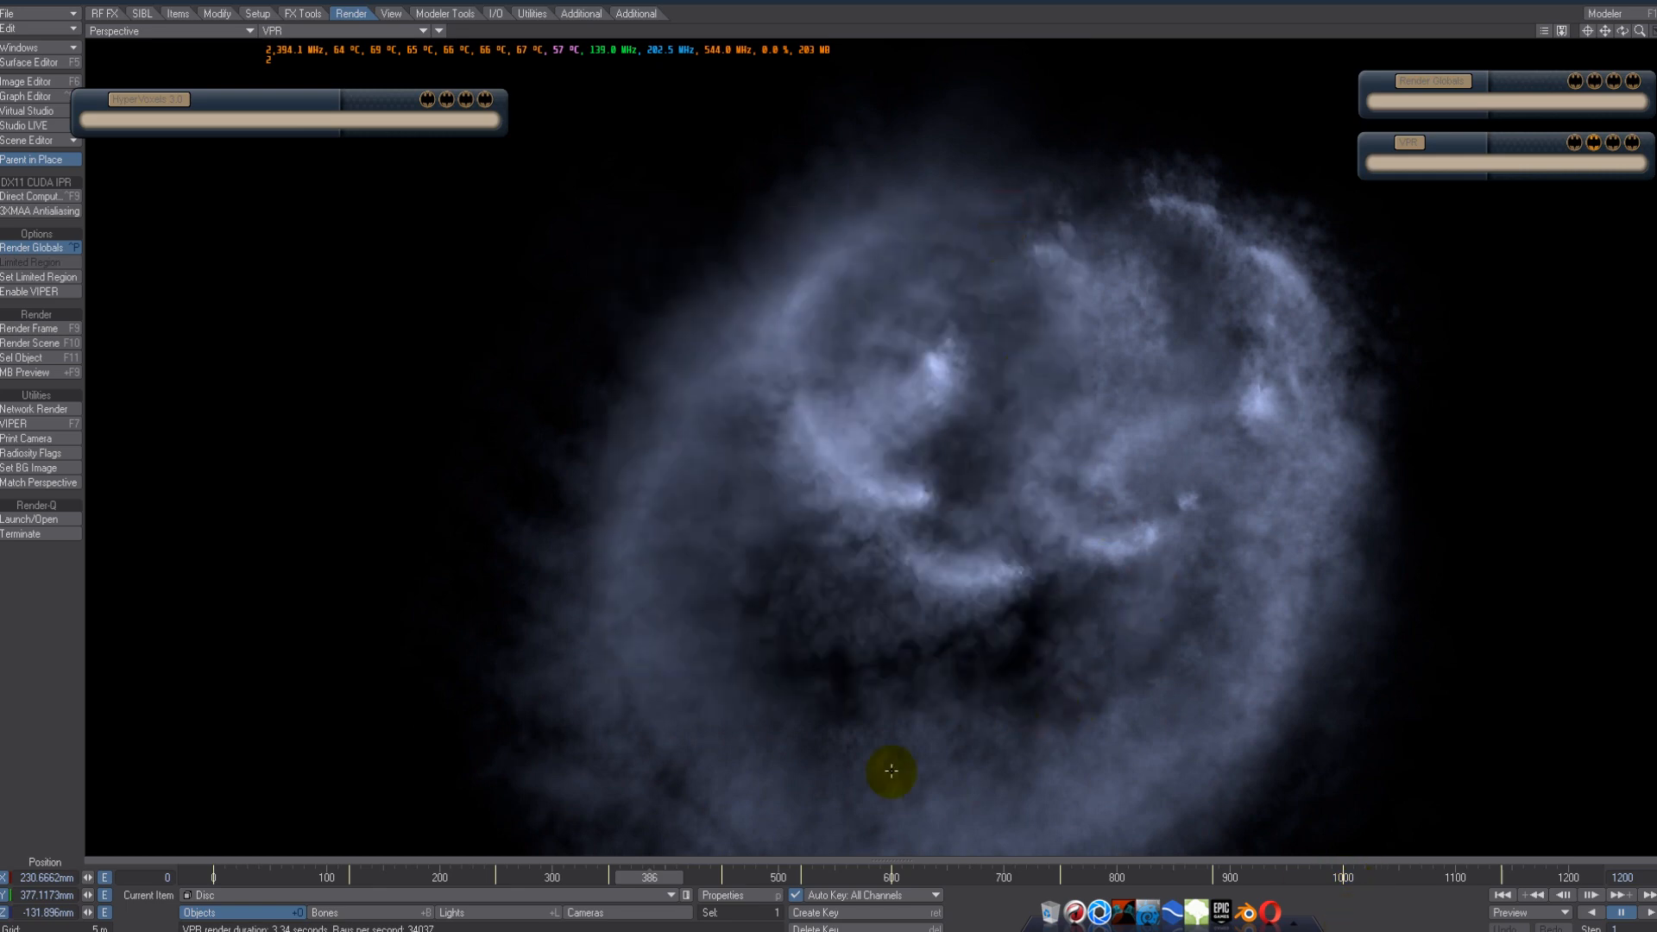
pyautogui.click(609, 880)
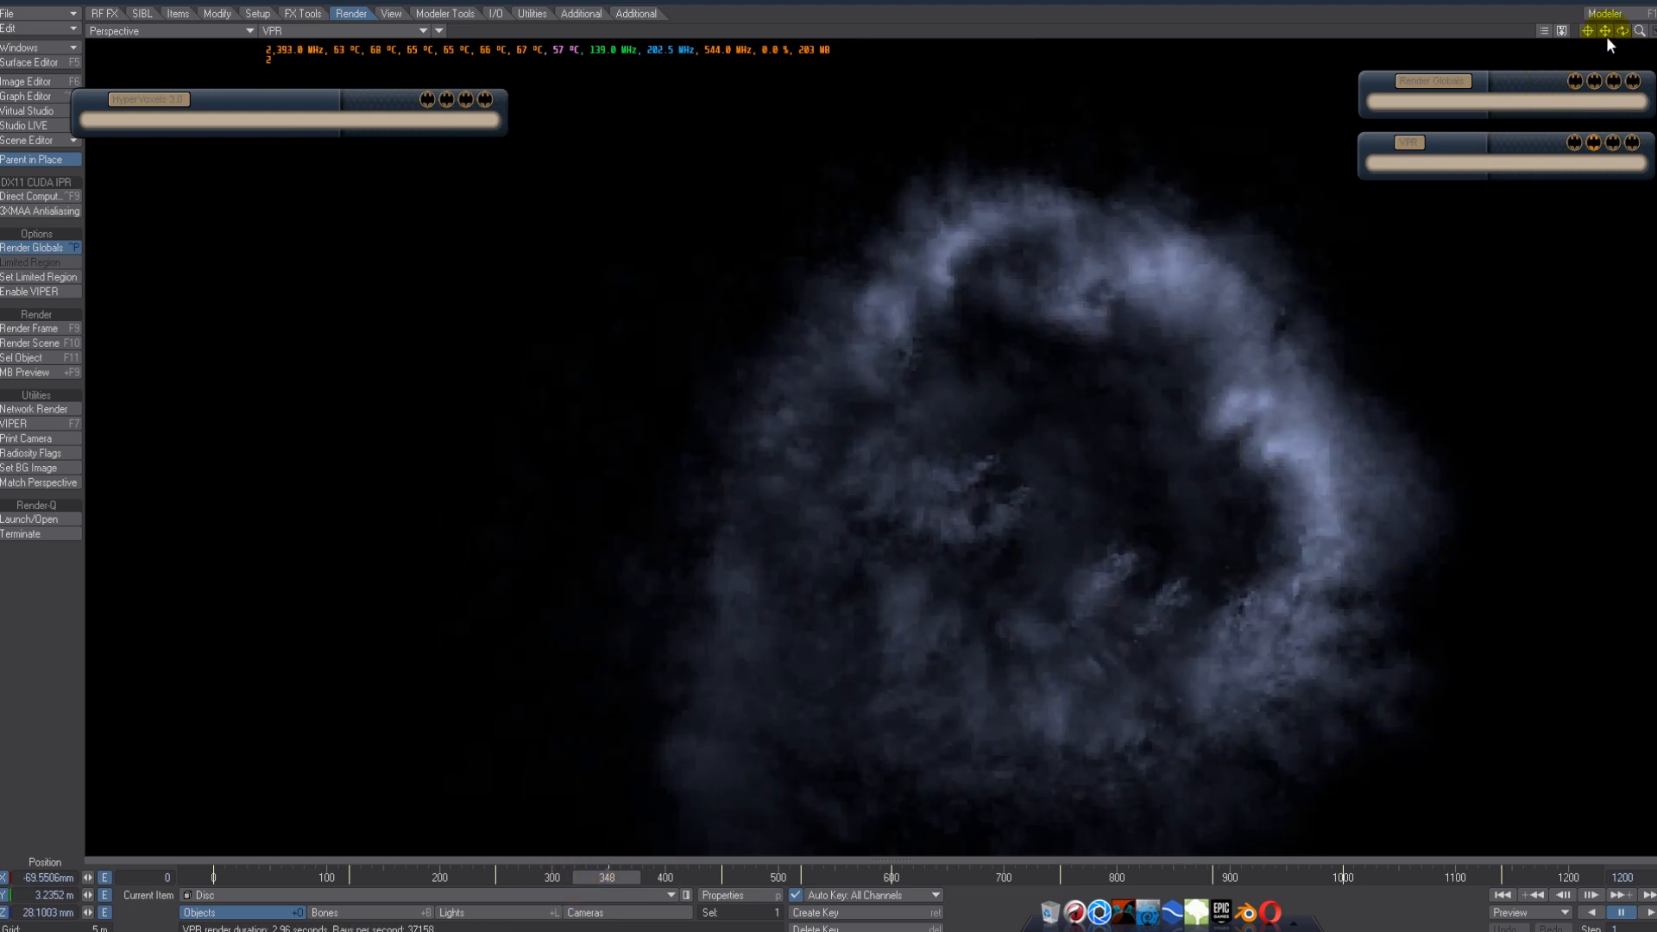
pyautogui.moveTo(1606, 33); pyautogui.dragTo(831, 443)
pyautogui.moveTo(1606, 33); pyautogui.dragTo(1560, 86)
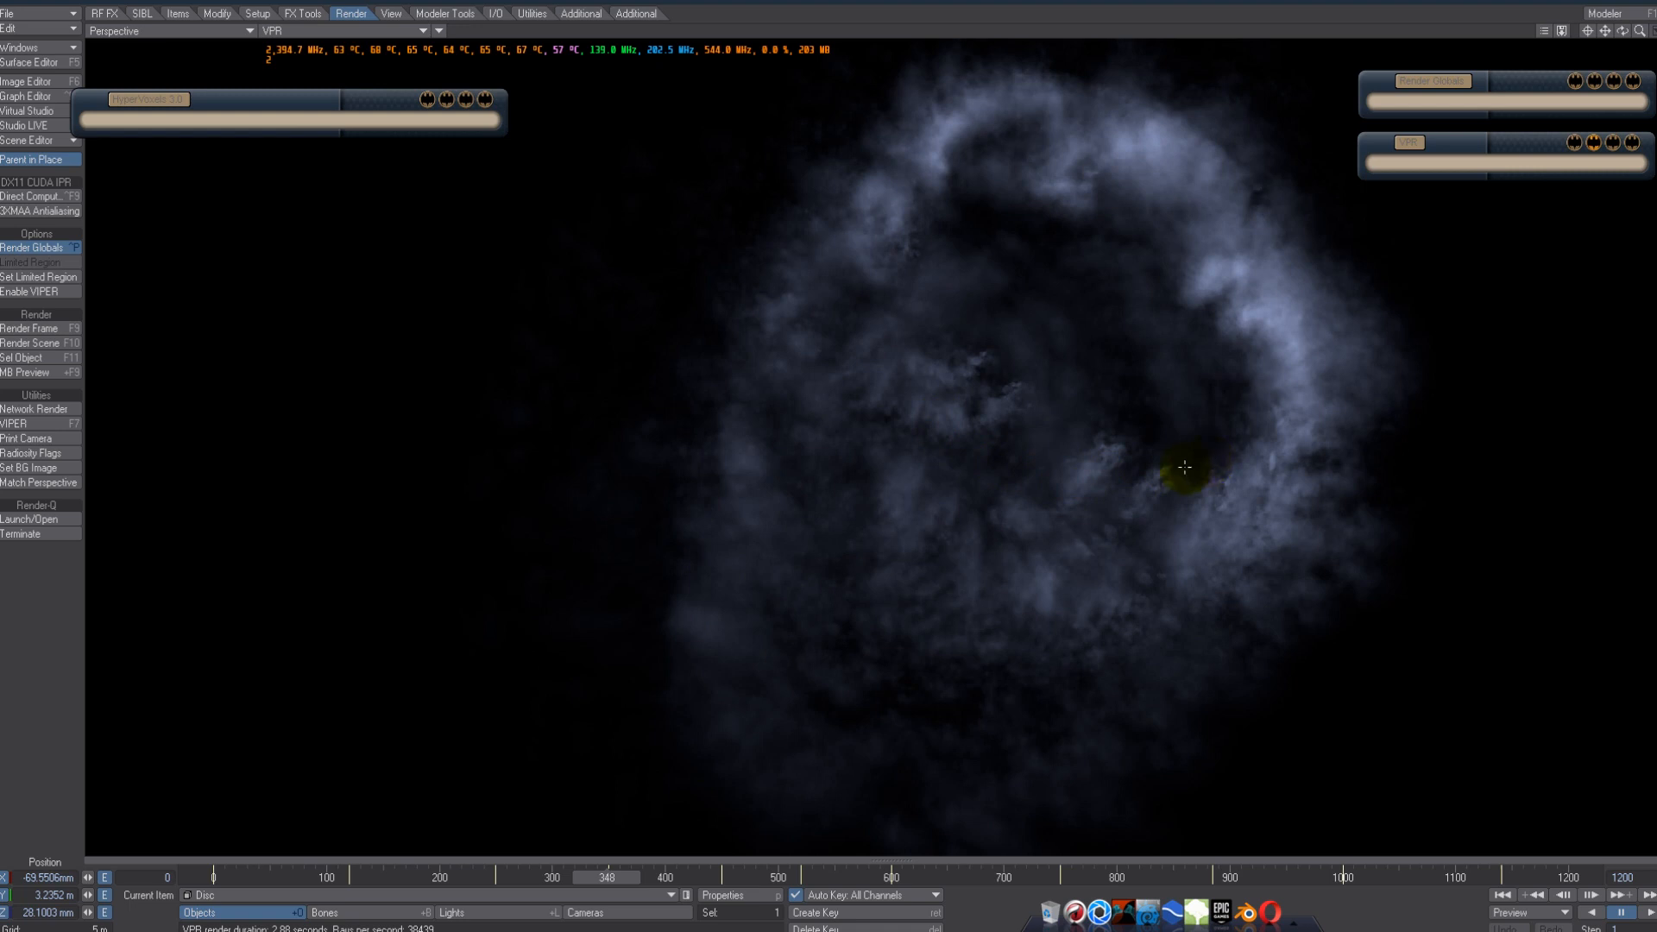
# - Scrub the Perspective preview through frames 298, 183 and 575, stopping at frame 408
pyautogui.click(550, 883)
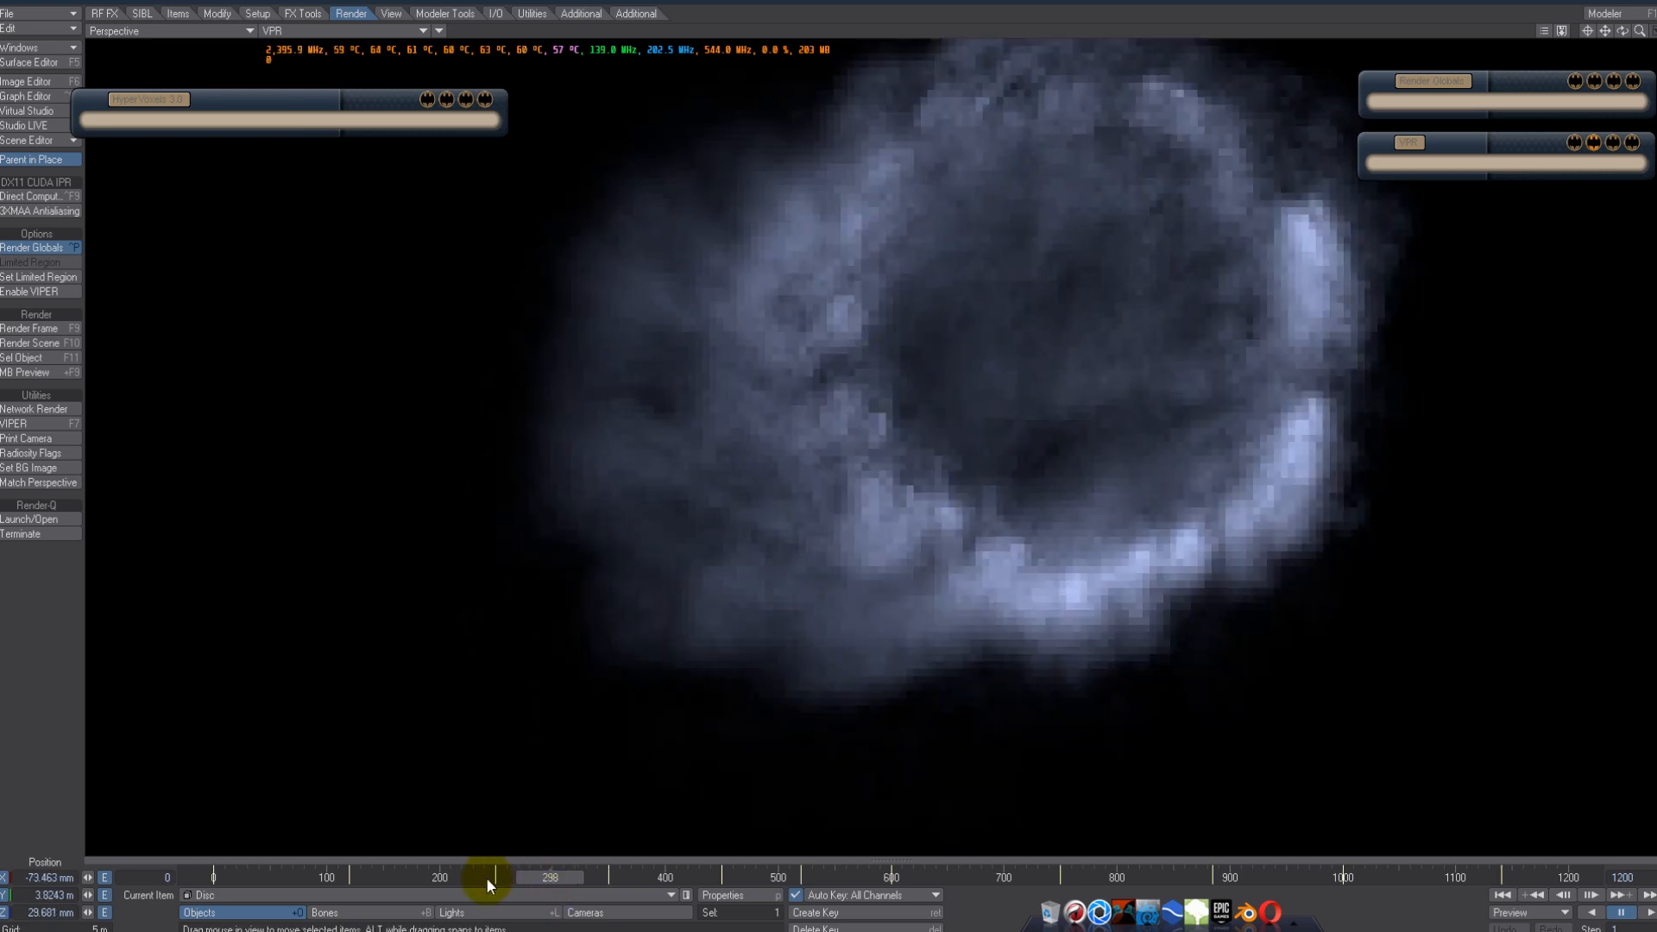
pyautogui.click(420, 877)
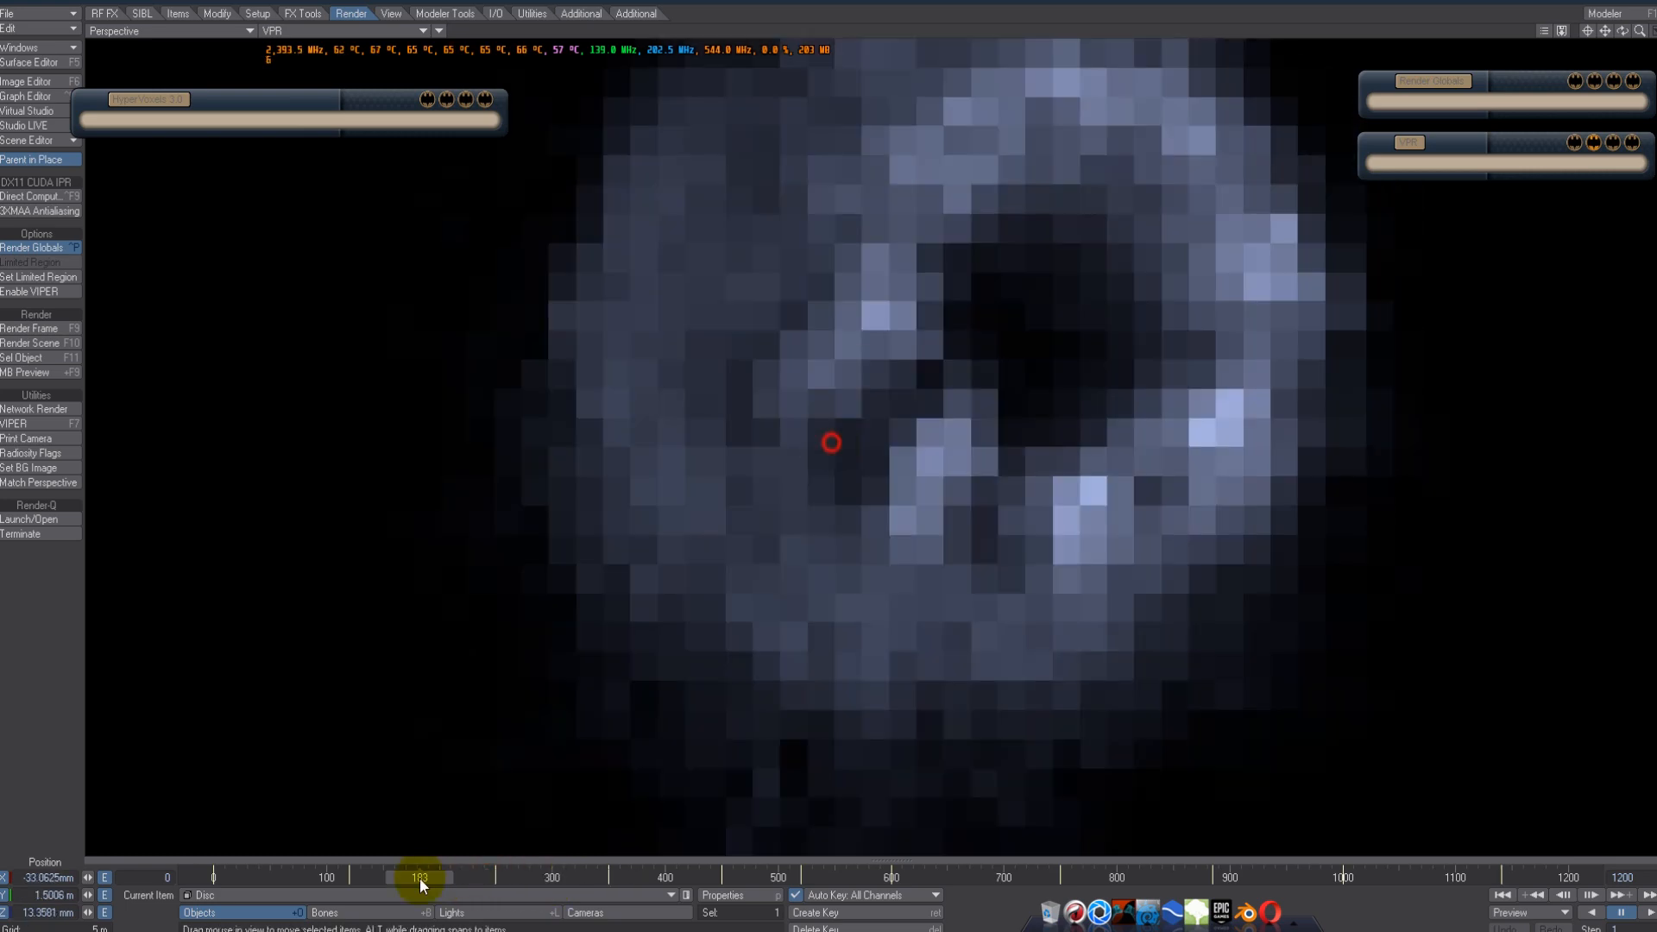
pyautogui.moveTo(370, 883); pyautogui.dragTo(863, 876)
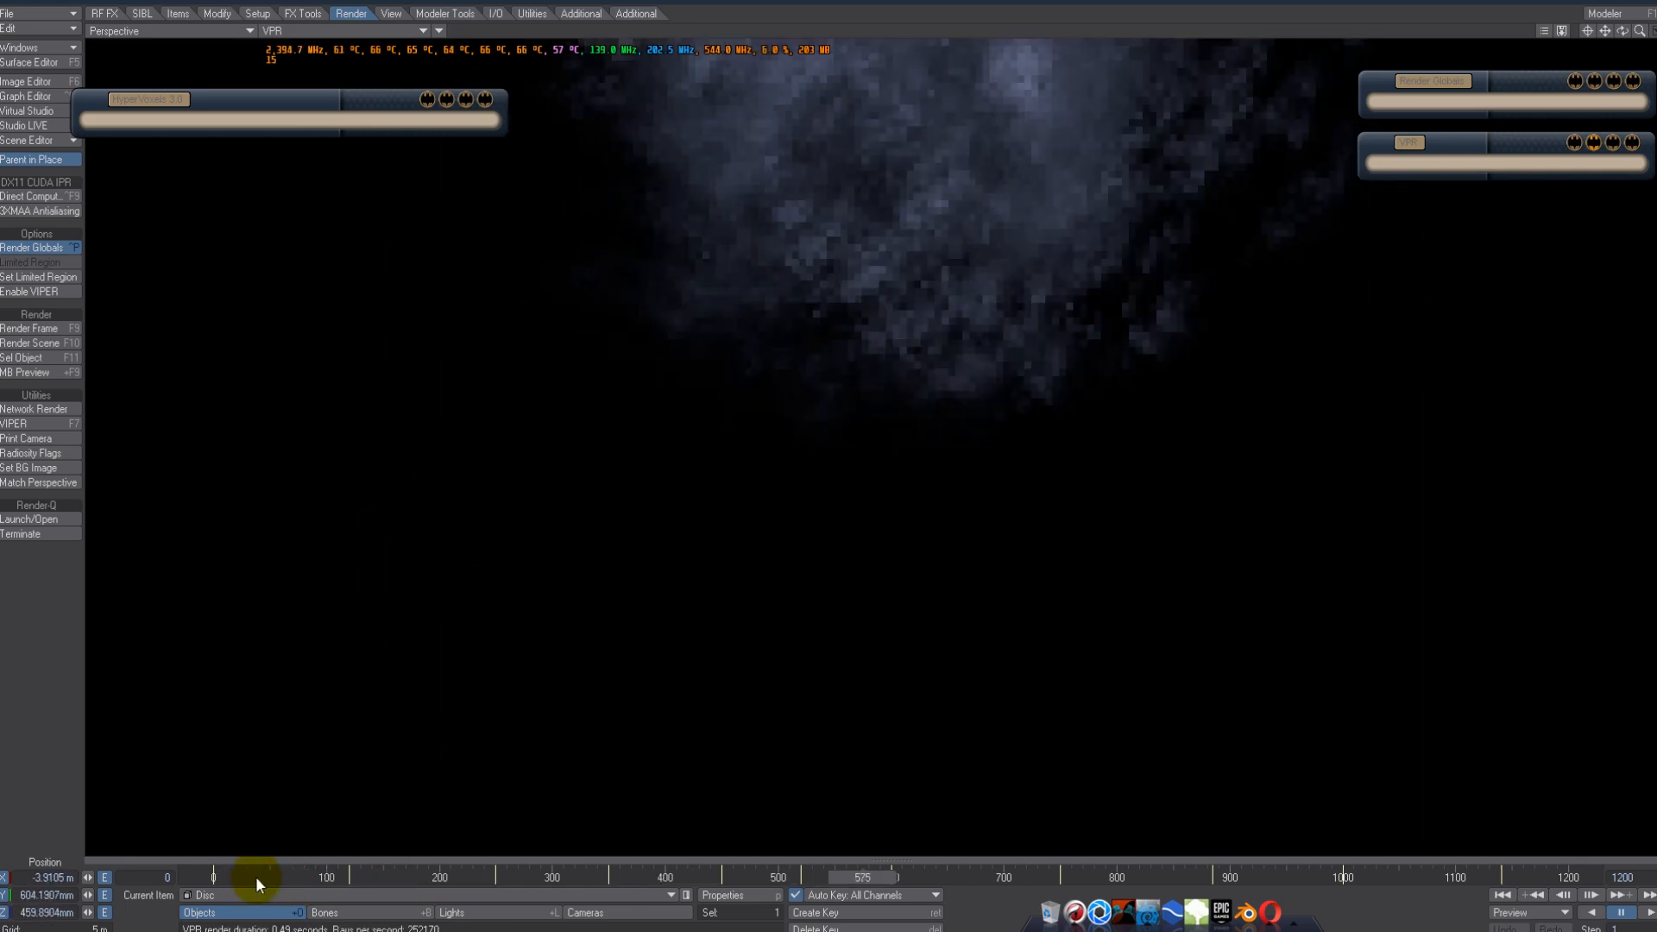
pyautogui.click(675, 879)
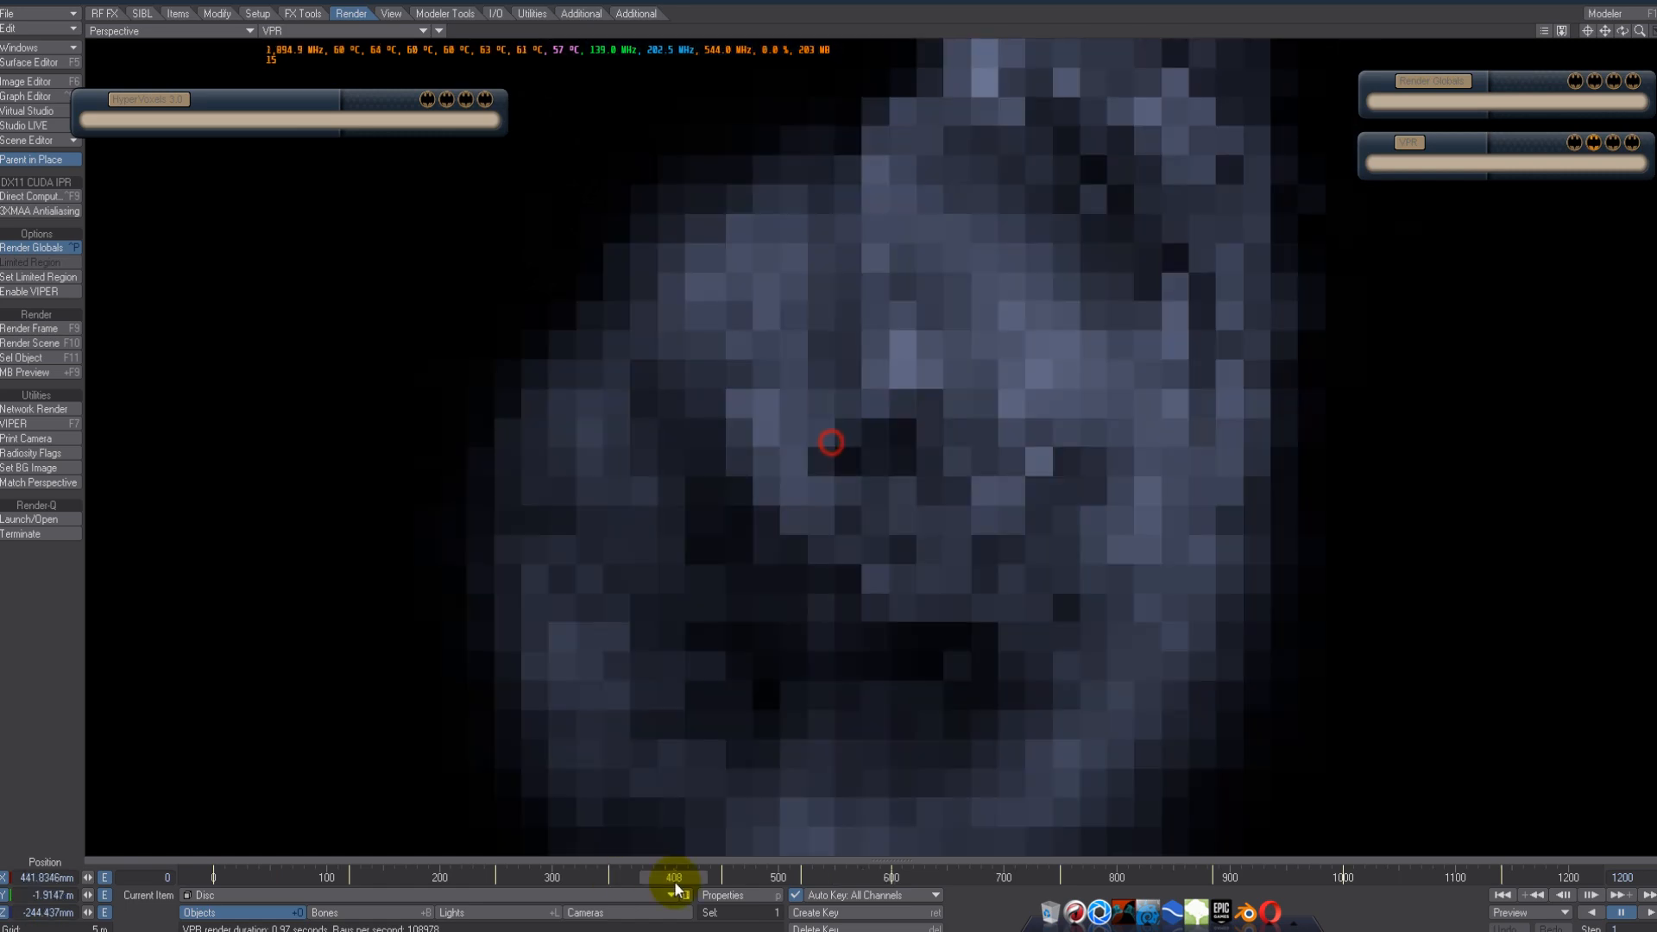
# - Frame the cloud from a new angle in the Perspective view and move the timeline to frame 405
pyautogui.keyDown('alt'); pyautogui.moveTo(792, 576); pyautogui.dragTo(832, 443); pyautogui.keyUp('alt')
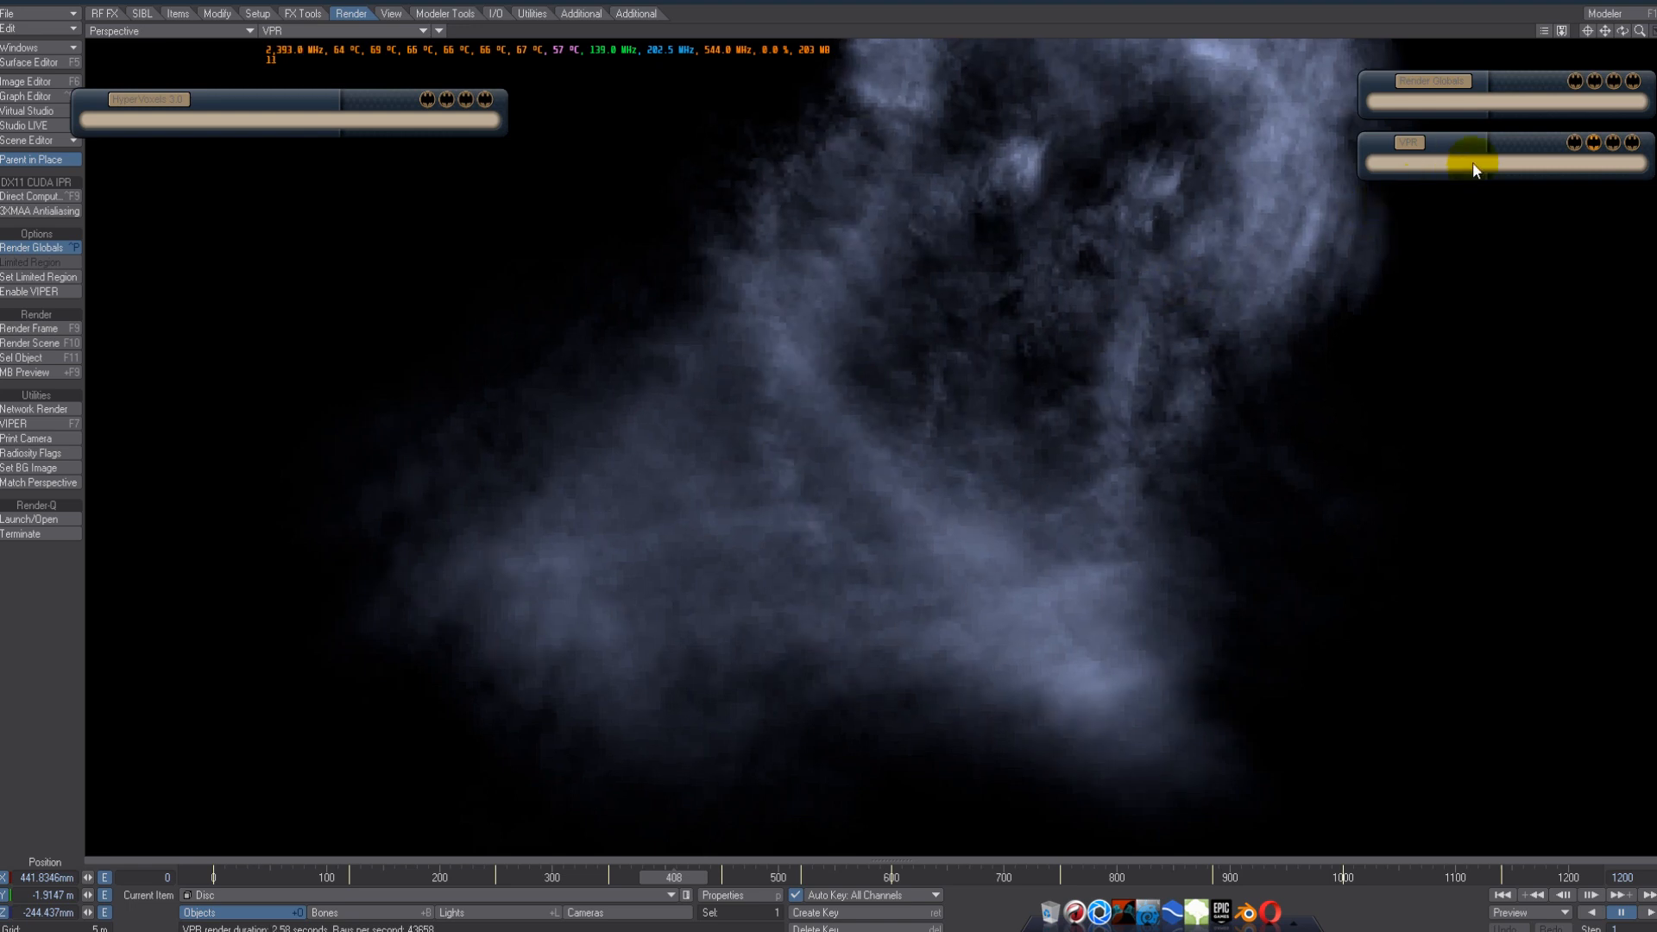
pyautogui.moveTo(1607, 32); pyautogui.dragTo(813, 443)
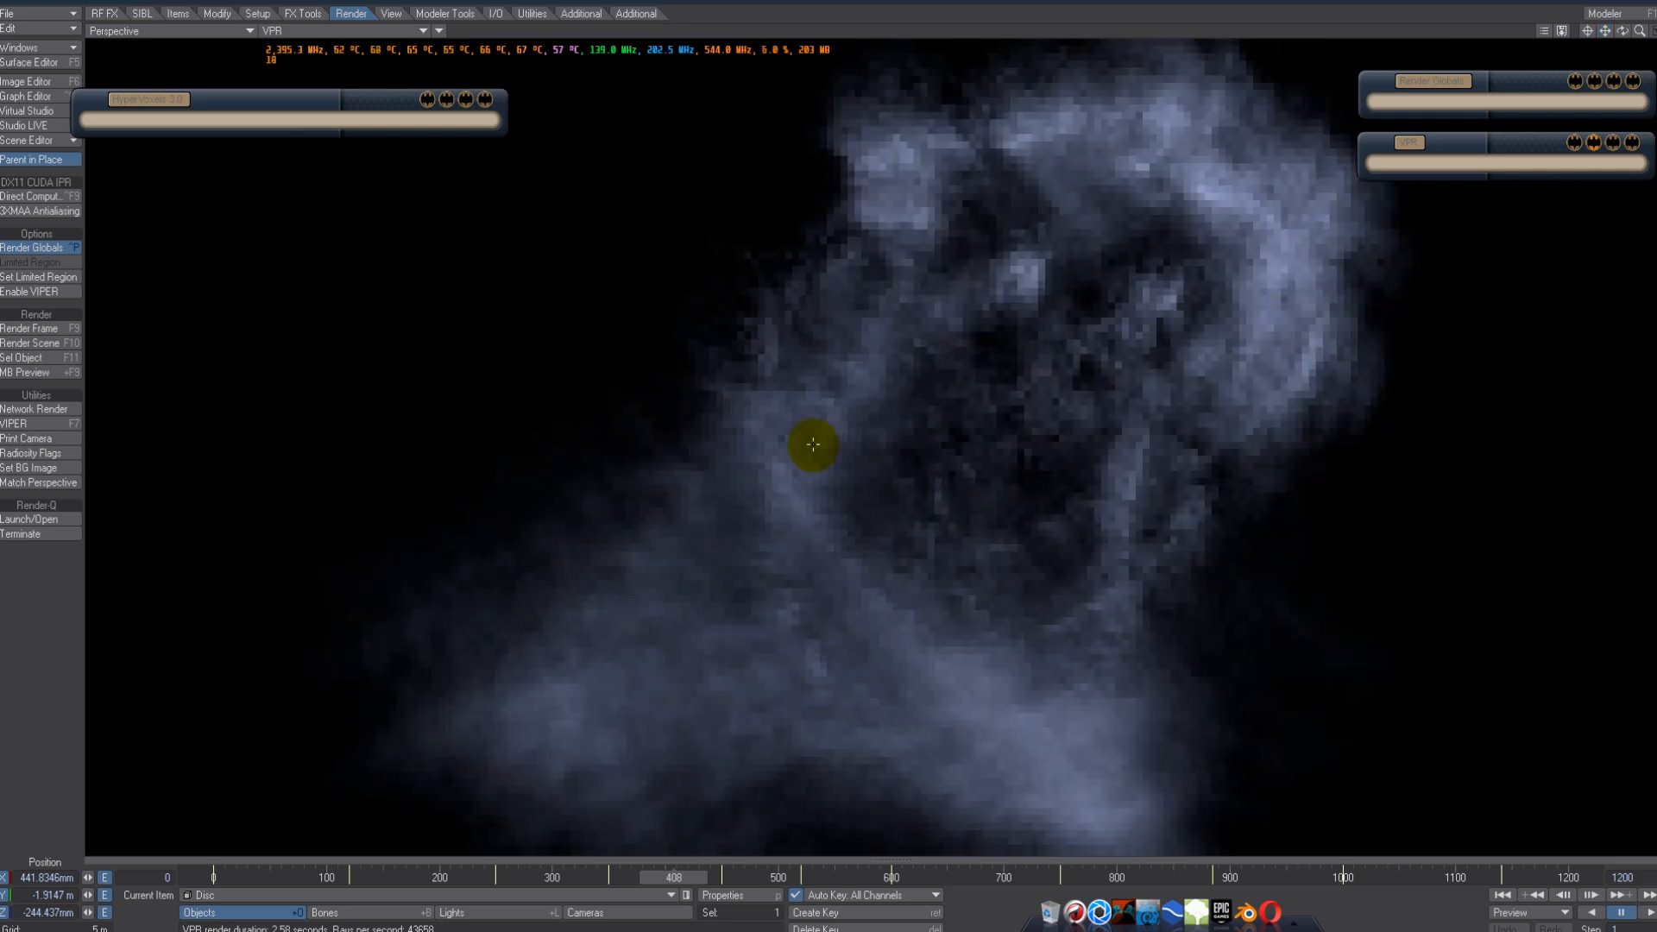
pyautogui.moveTo(1604, 32); pyautogui.dragTo(829, 438)
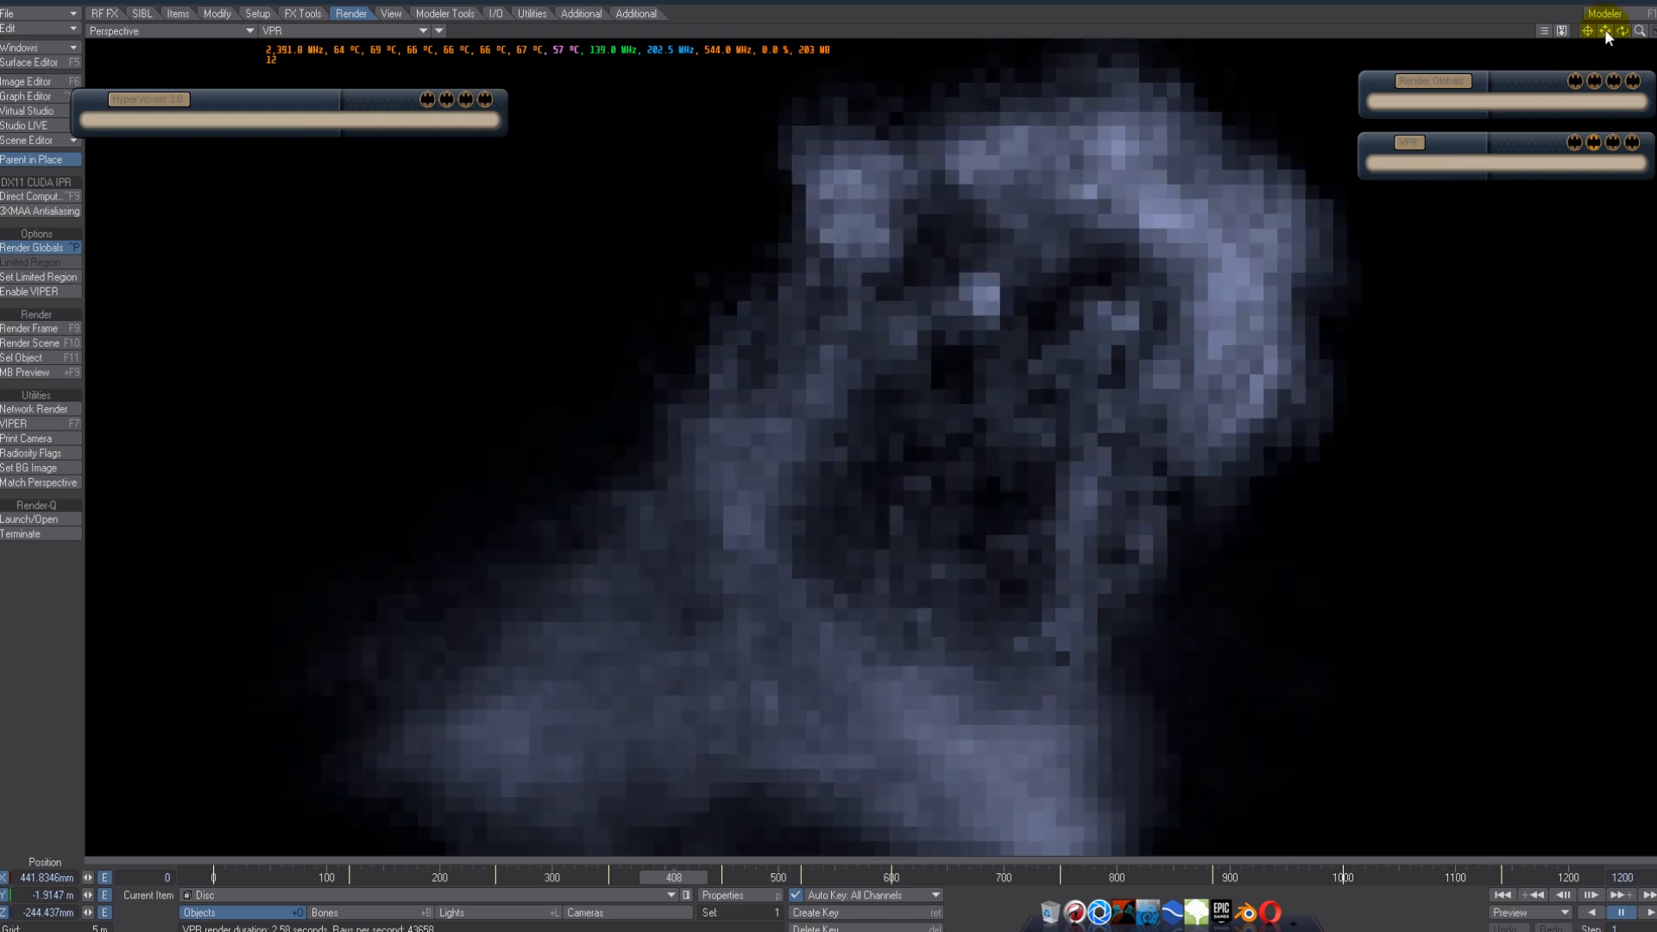
pyautogui.click(1500, 162)
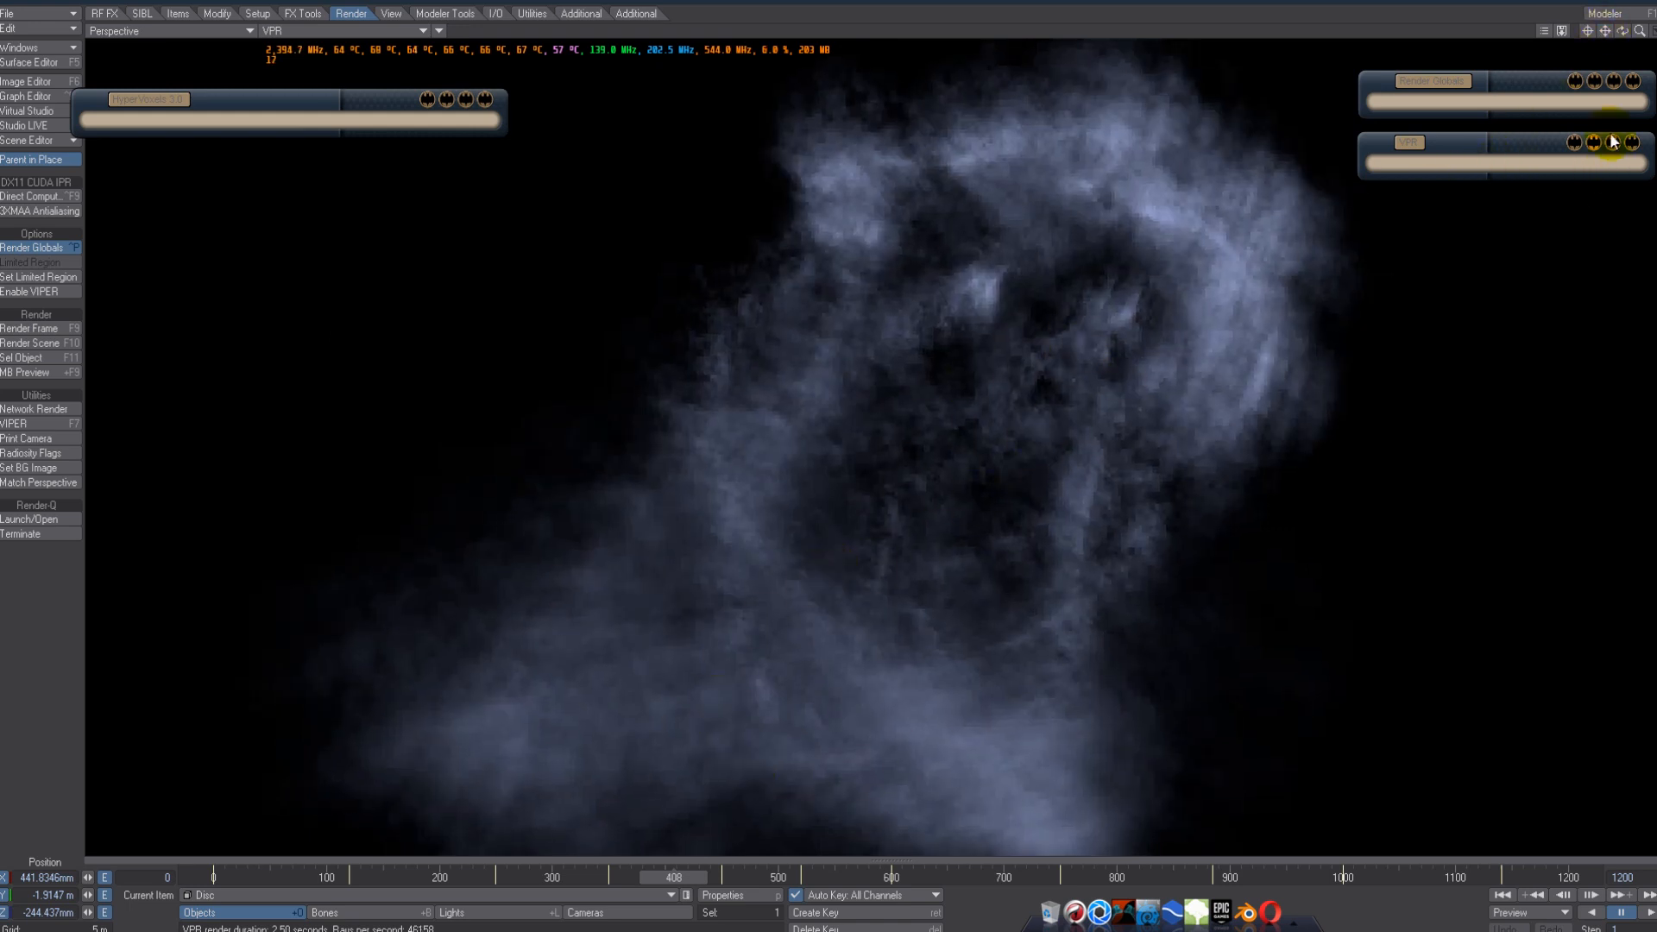
pyautogui.moveTo(1609, 27); pyautogui.dragTo(1607, 30)
pyautogui.moveTo(1546, 81); pyautogui.dragTo(1546, 55)
pyautogui.moveTo(1526, 147); pyautogui.dragTo(1530, 110)
pyautogui.moveTo(722, 882); pyautogui.dragTo(670, 875)
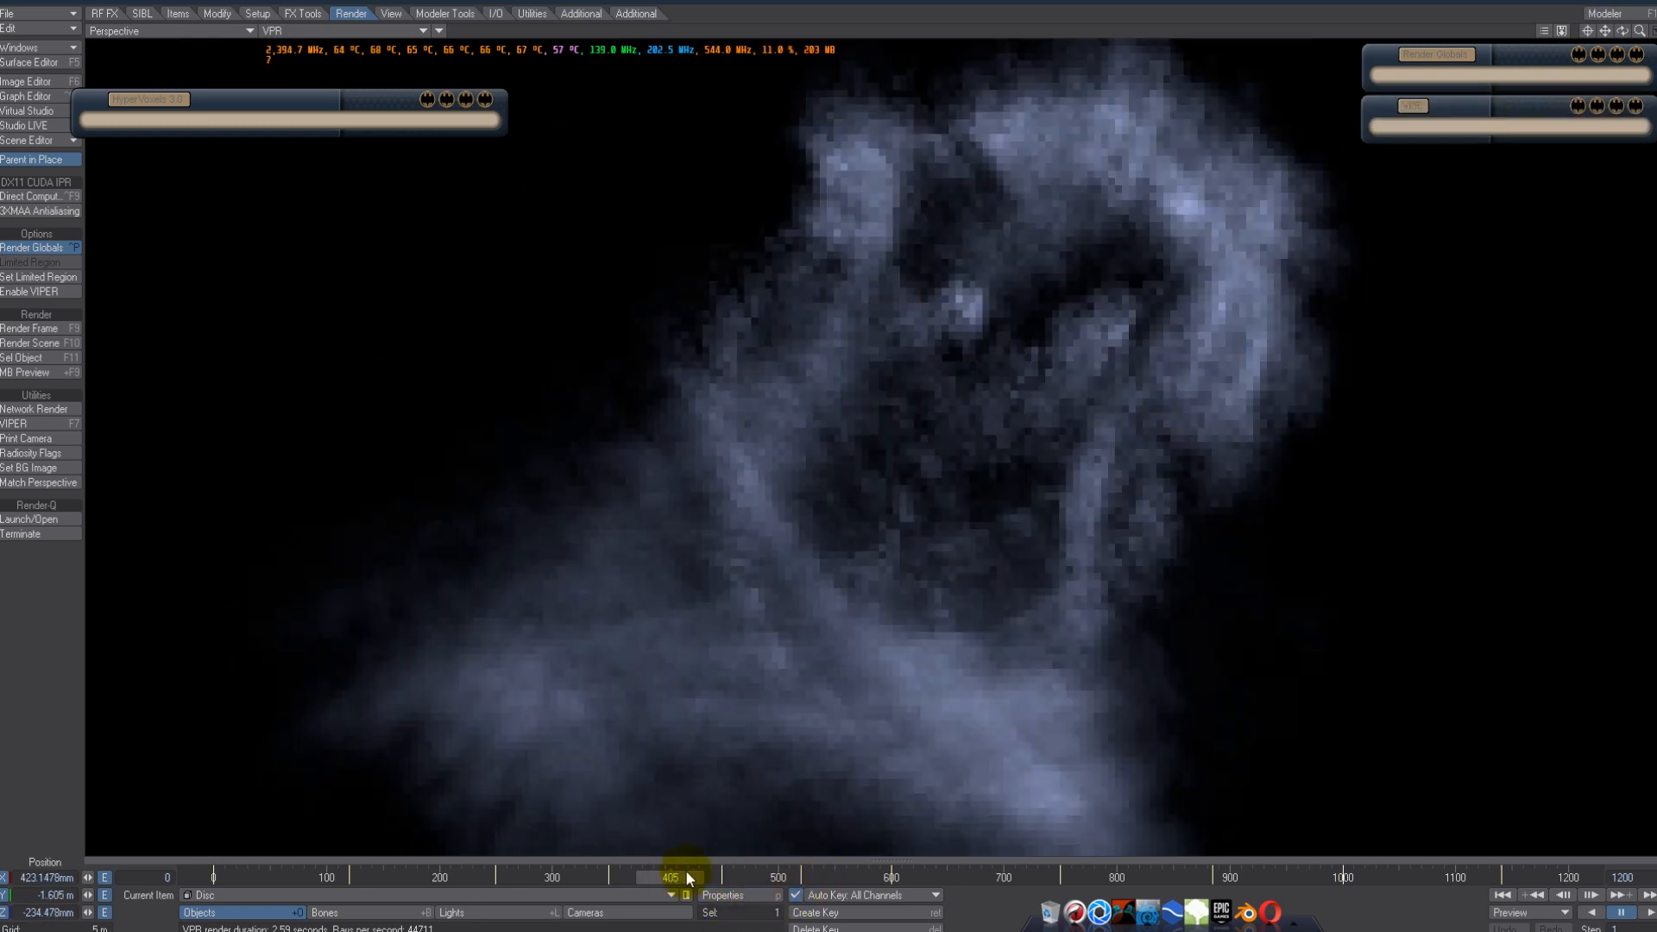
# - Match a new camera to the Perspective view at frame 405 and preview the cloud through the current camera
pyautogui.click(623, 915)
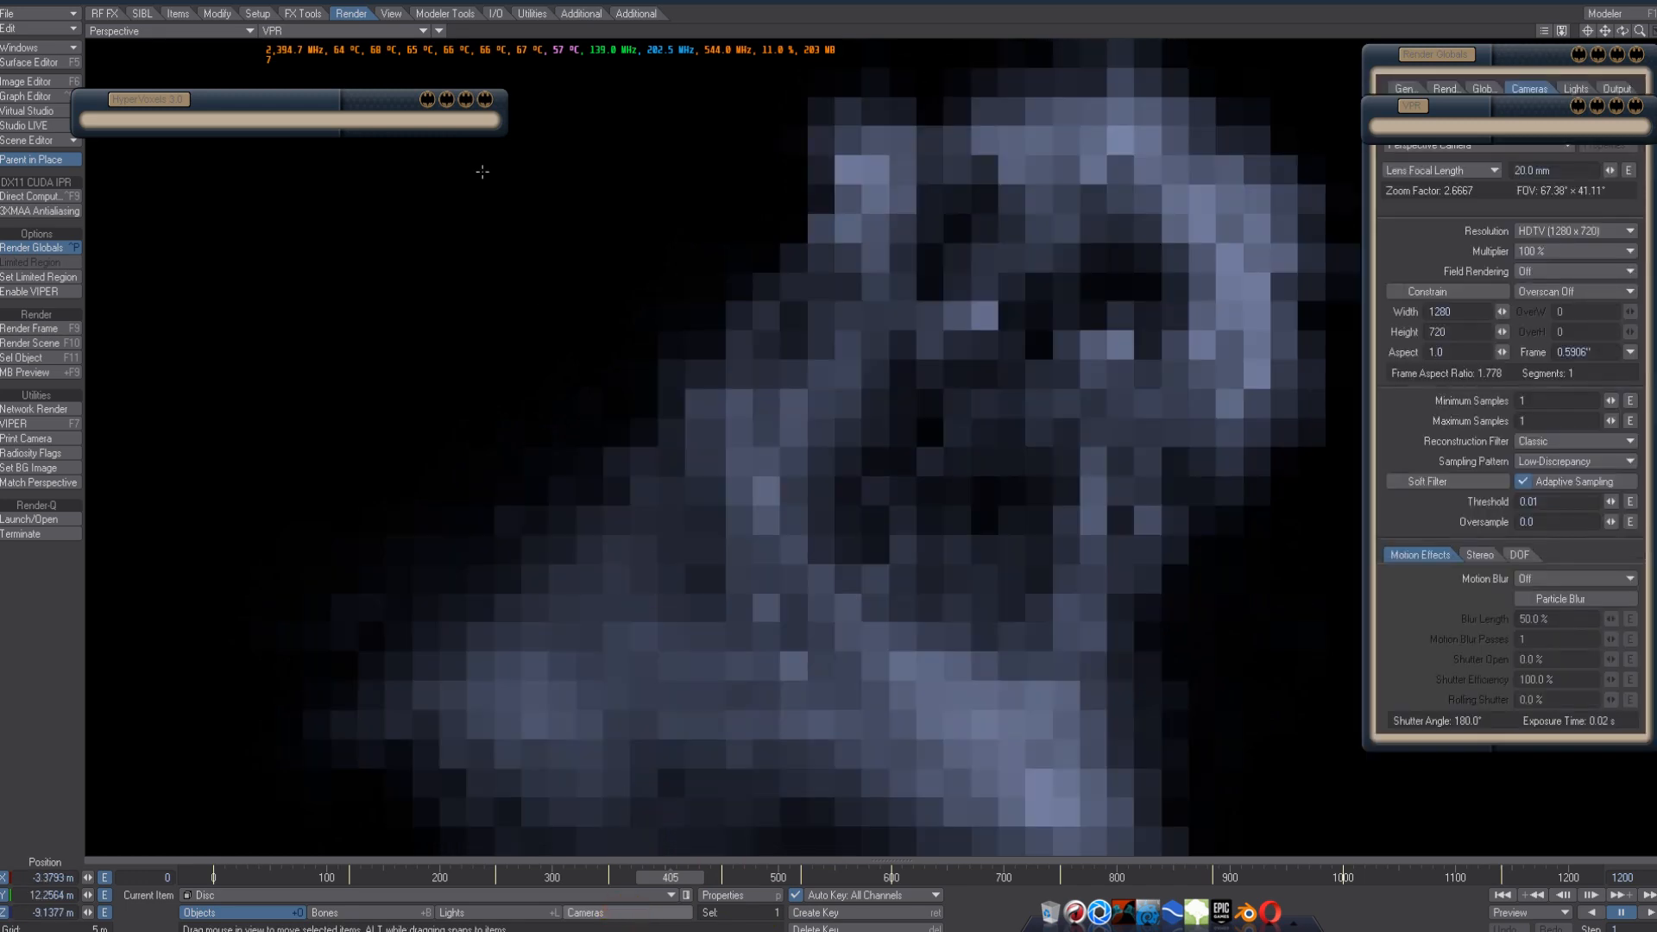
pyautogui.click(443, 28)
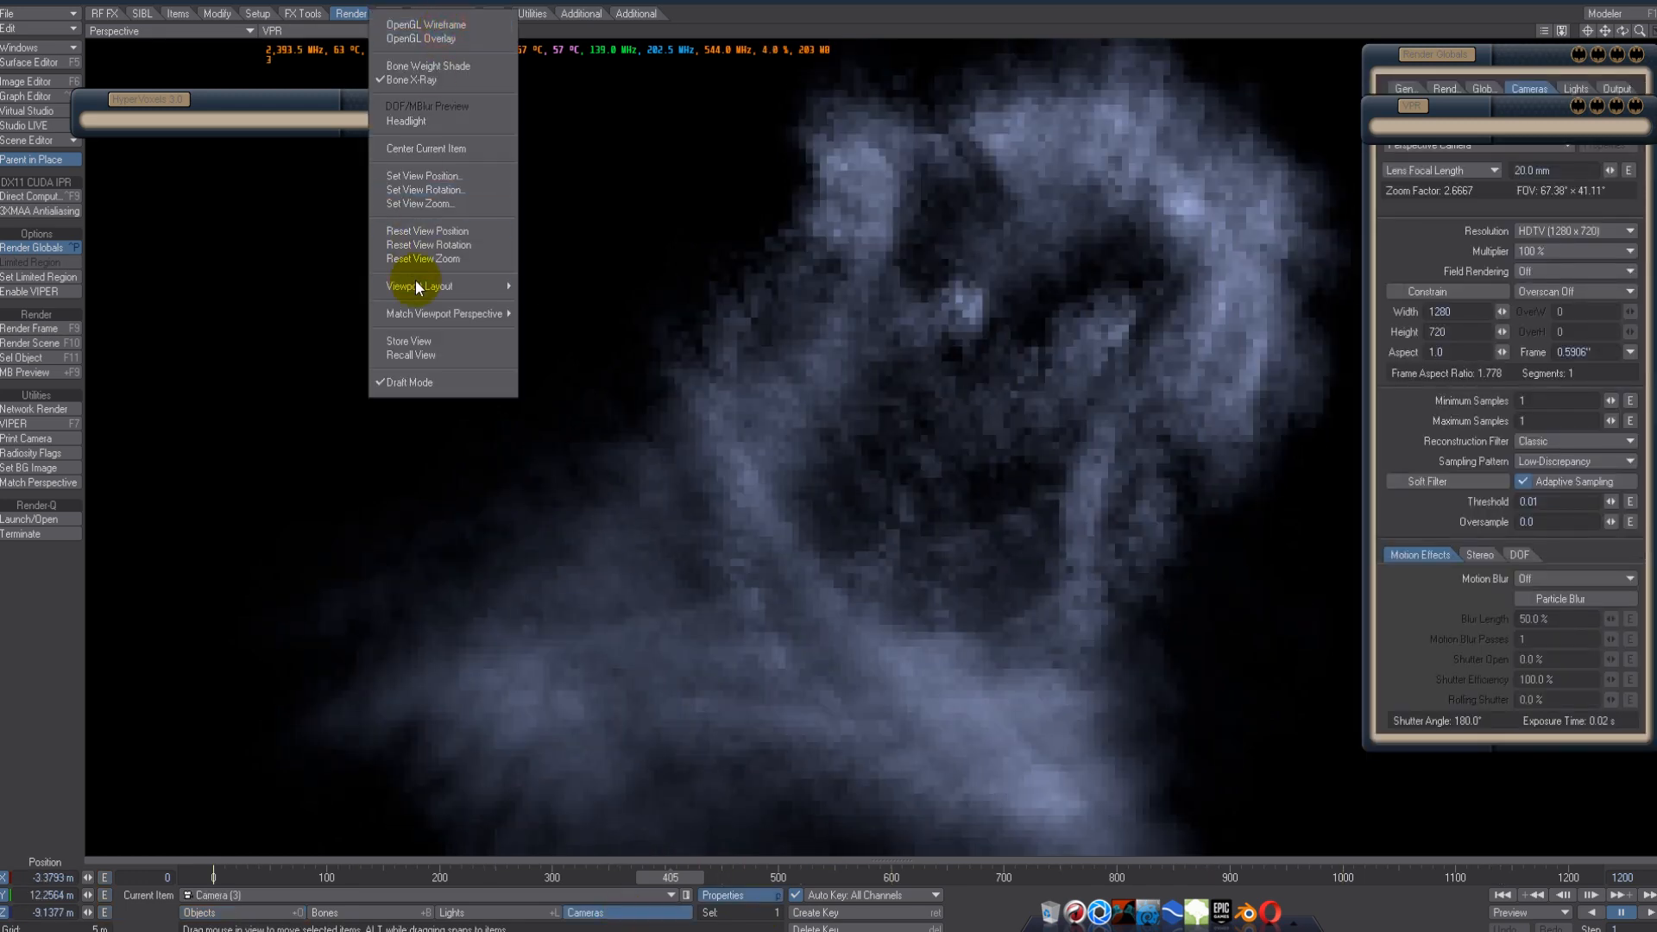
pyautogui.moveTo(421, 313)
pyautogui.click(554, 328)
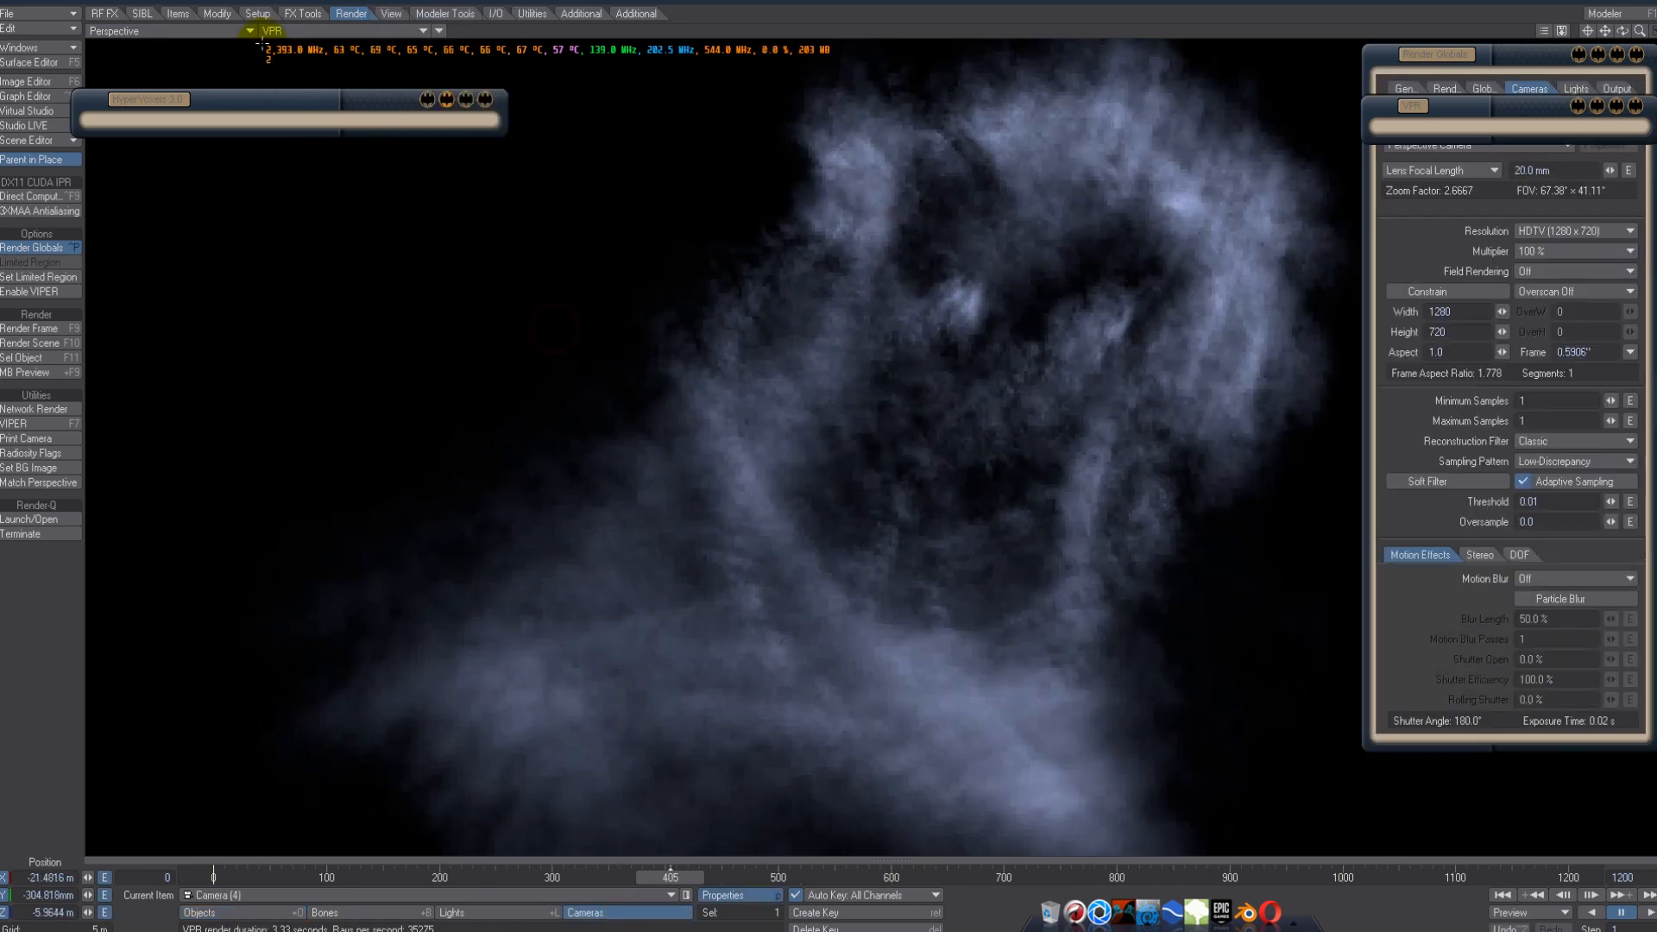
pyautogui.click(250, 31)
pyautogui.moveTo(255, 129)
pyautogui.click(324, 140)
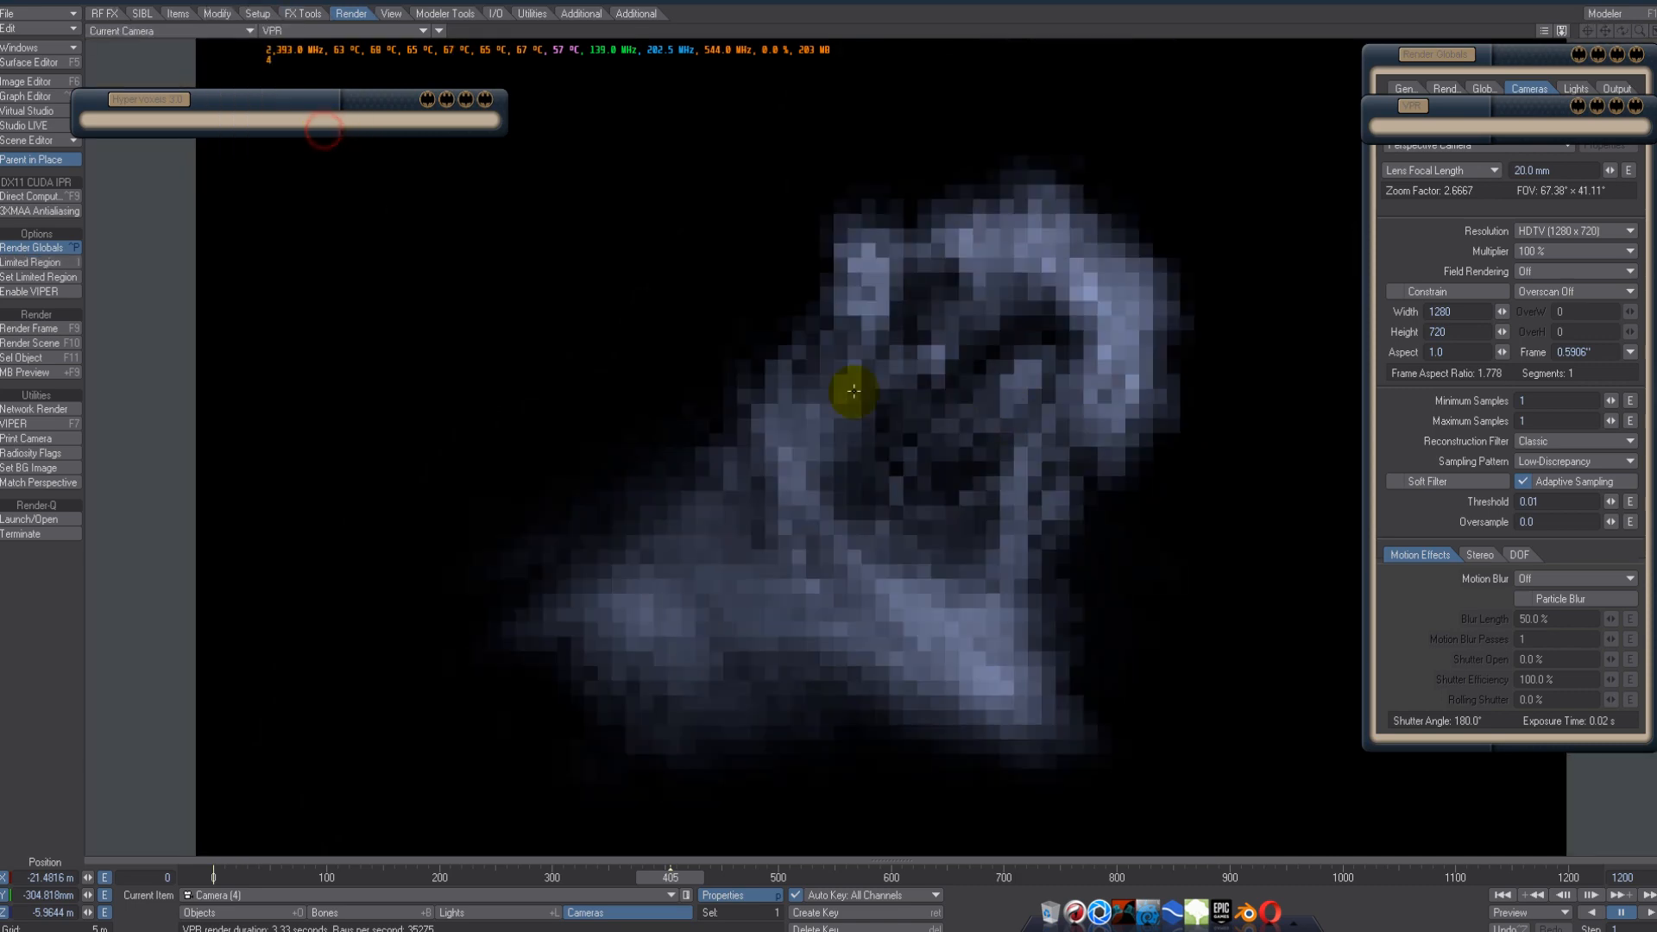
# - Set the current camera's lens focal length to 30 mm
pyautogui.click(1572, 168)
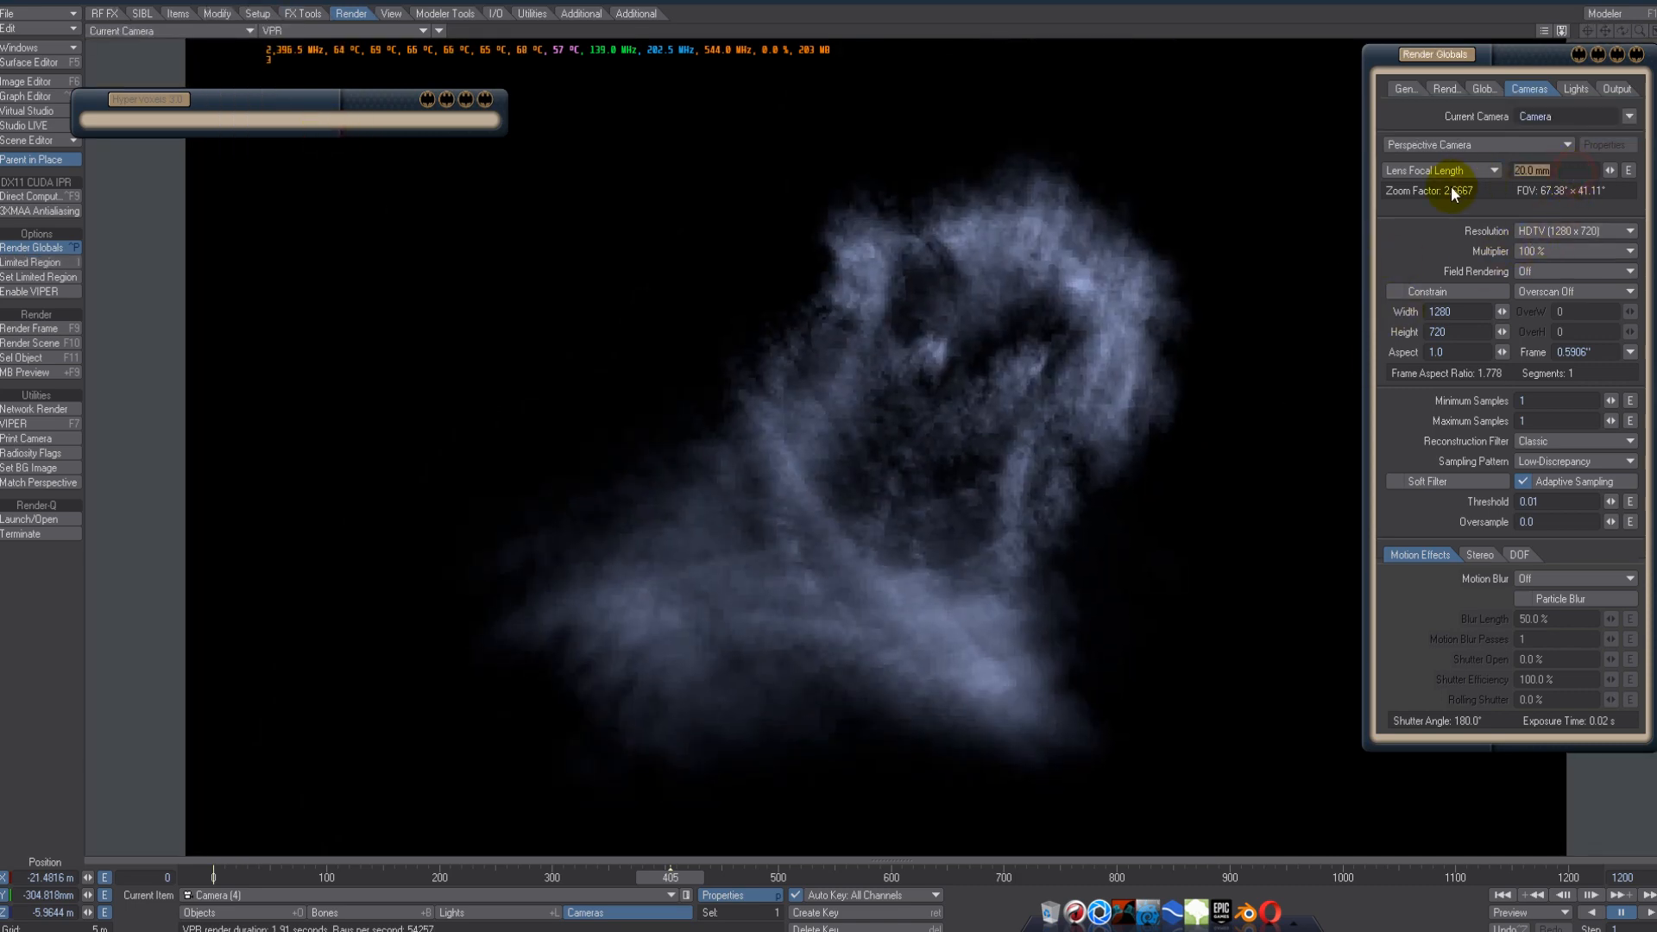
pyautogui.write('30')
pyautogui.press('Return')
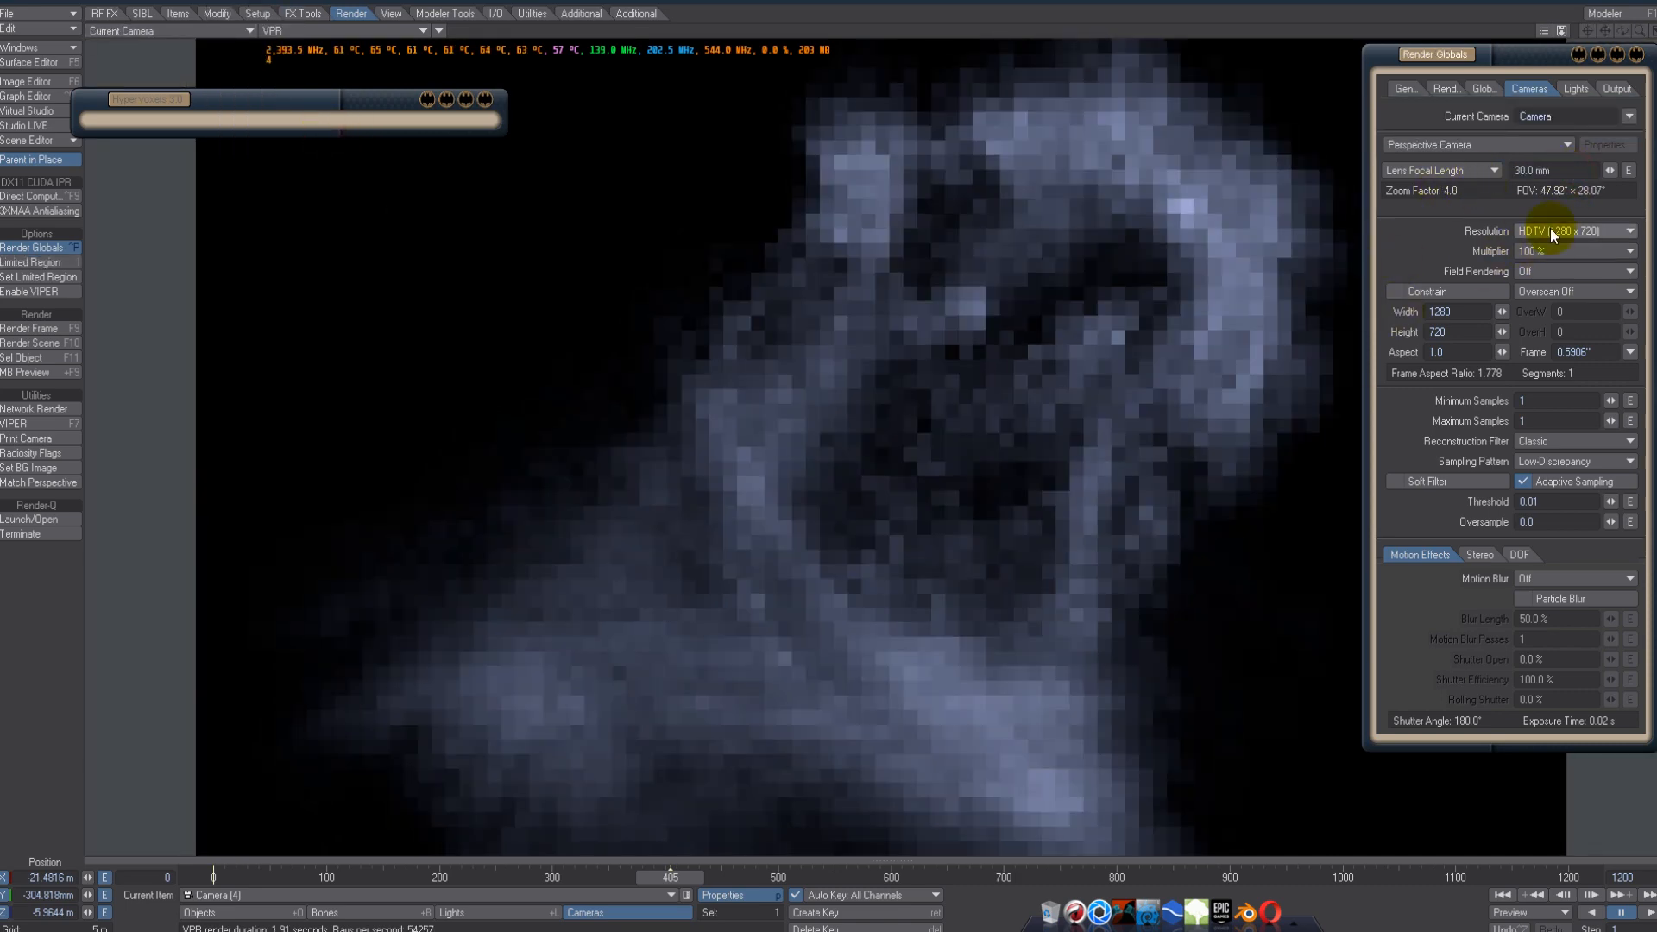
# - Abort a test render of frame 405 and set the camera resolution to HDTV (1920 x 1080)
pyautogui.click(70, 330)
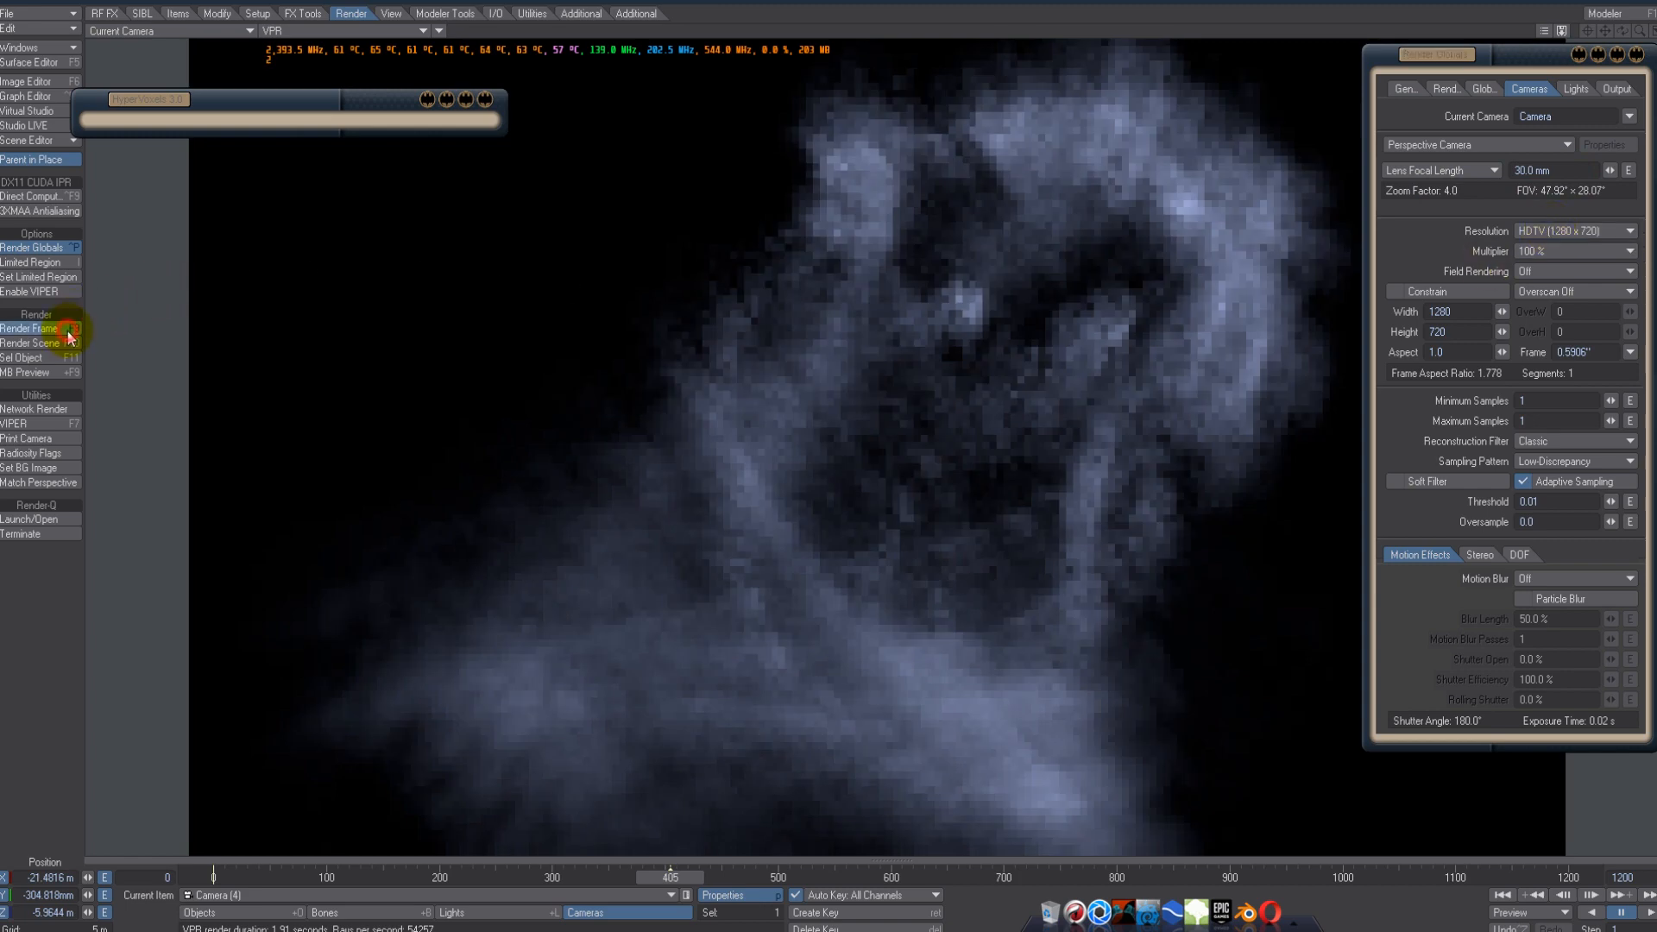
pyautogui.click(649, 312)
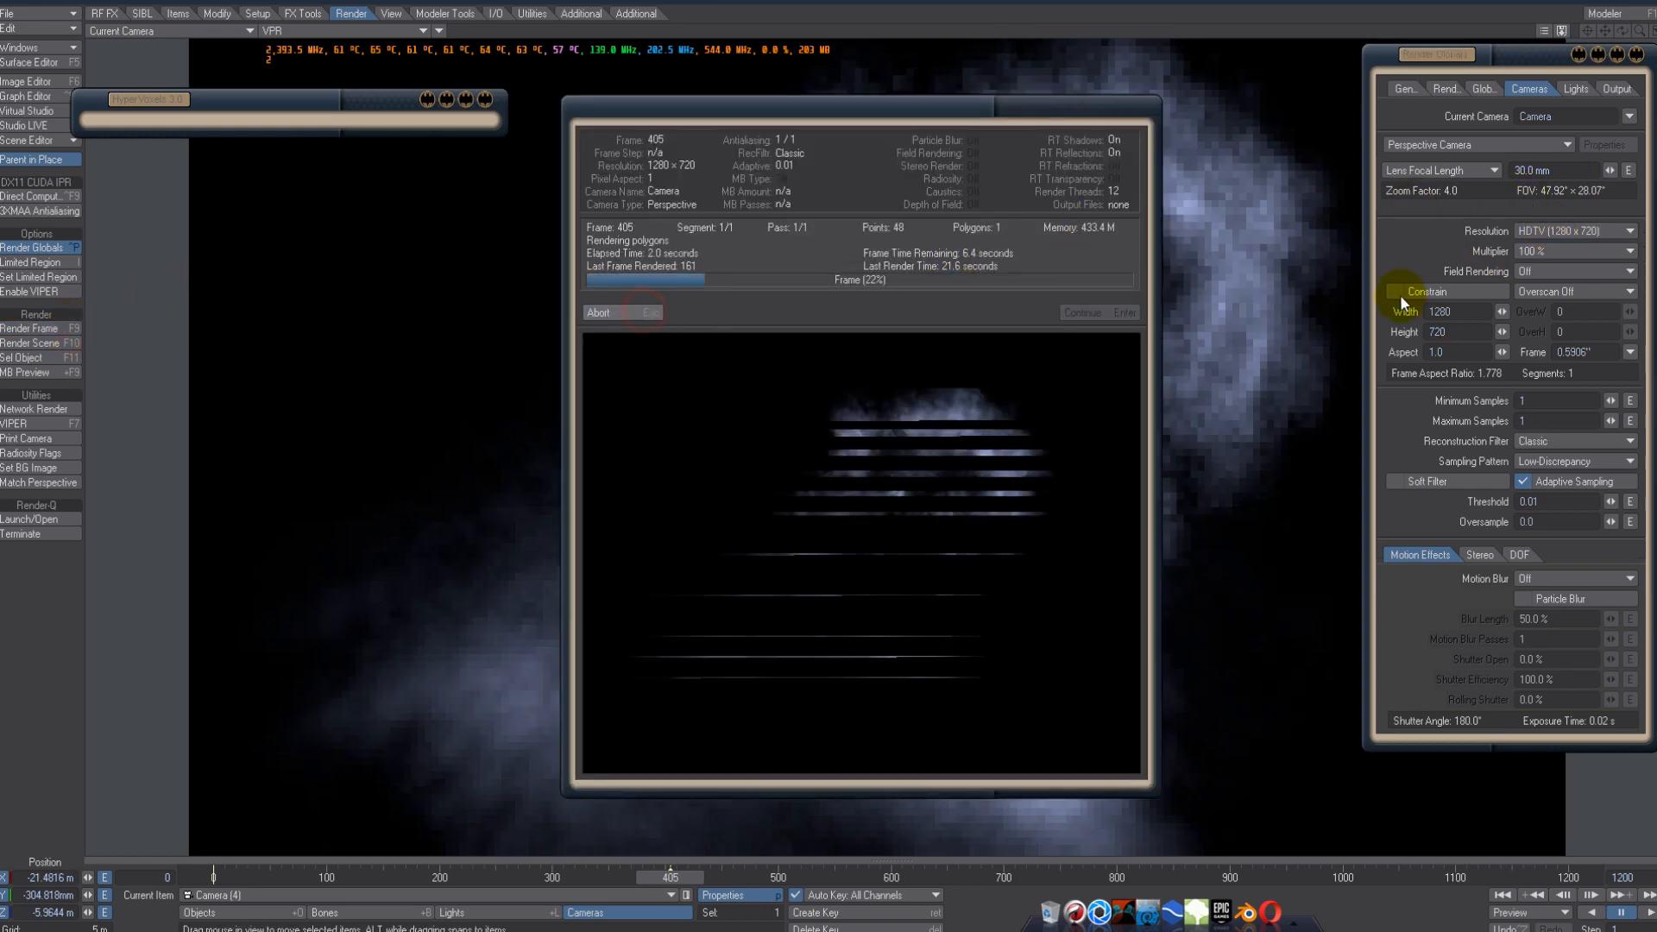
pyautogui.click(1527, 231)
pyautogui.click(1519, 252)
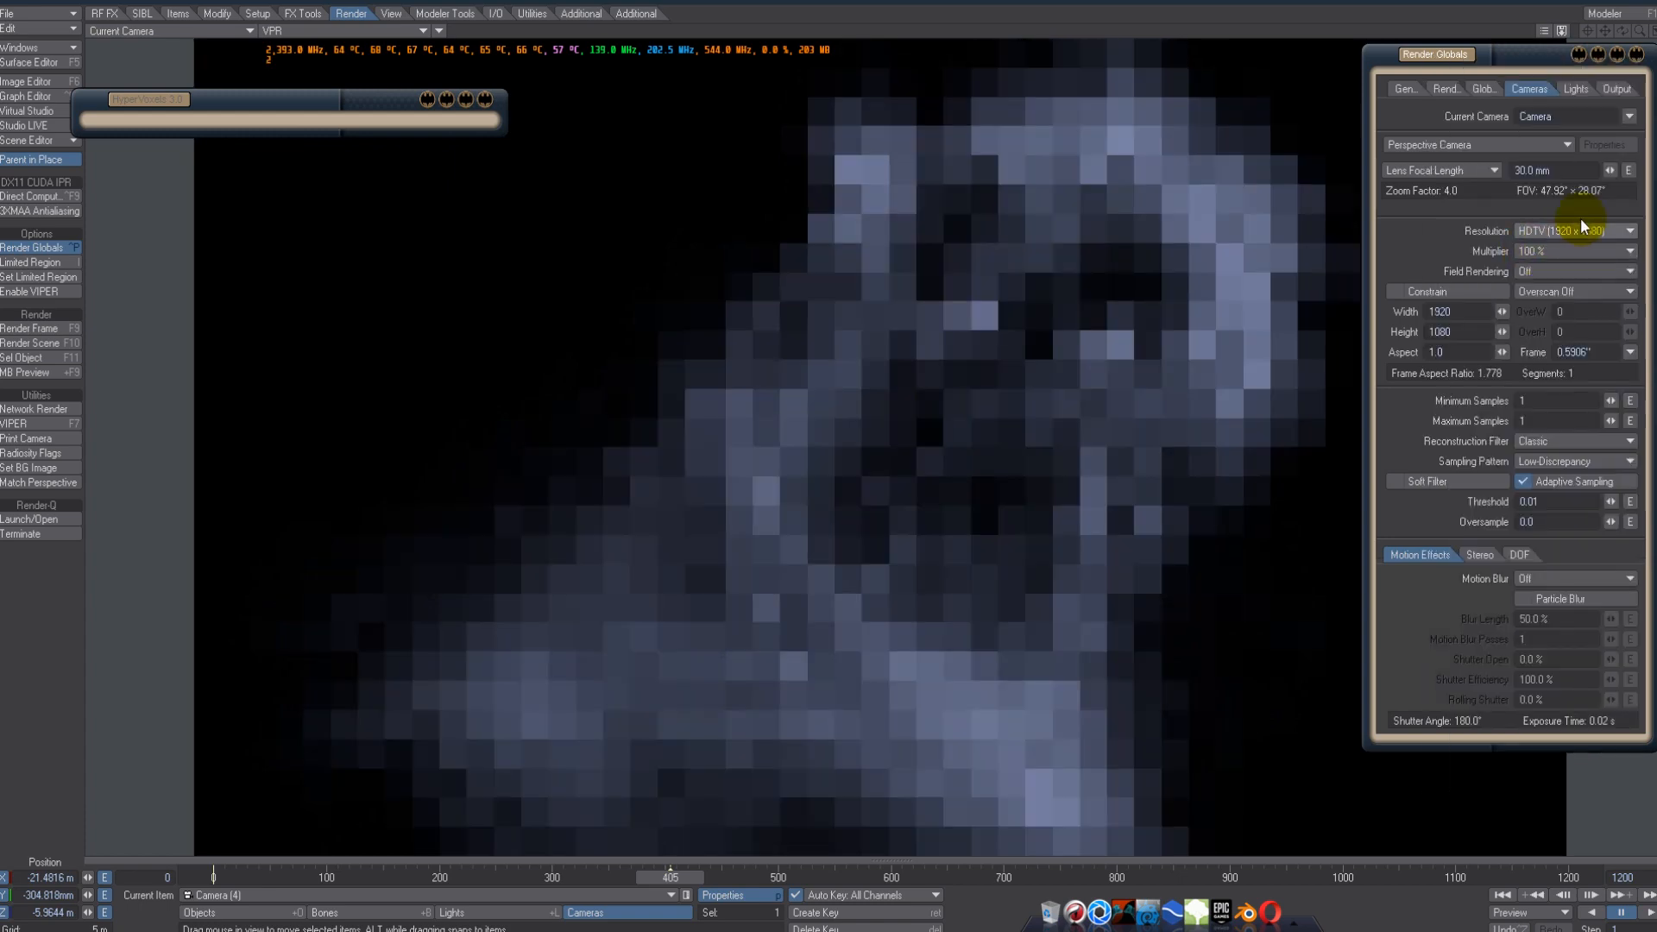
# - Render frame 405 at 1920 x 1080 through the current camera and dismiss the render status window when it completes
pyautogui.click(42, 328)
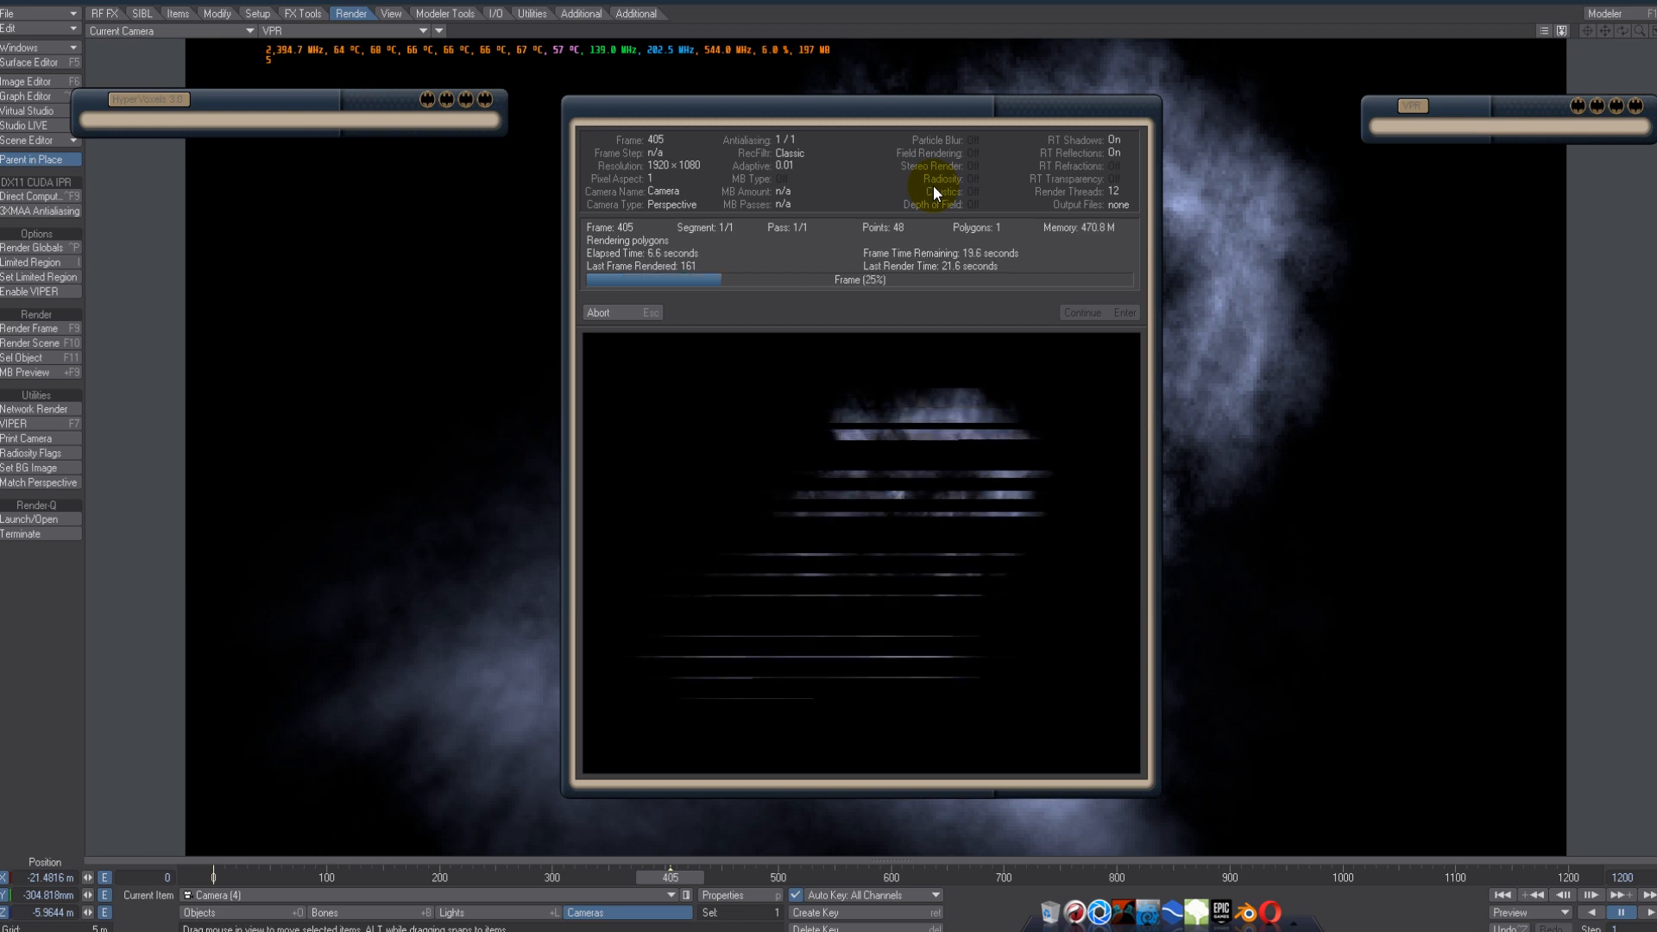
pyautogui.click(776, 115)
pyautogui.moveTo(777, 119); pyautogui.dragTo(299, 53)
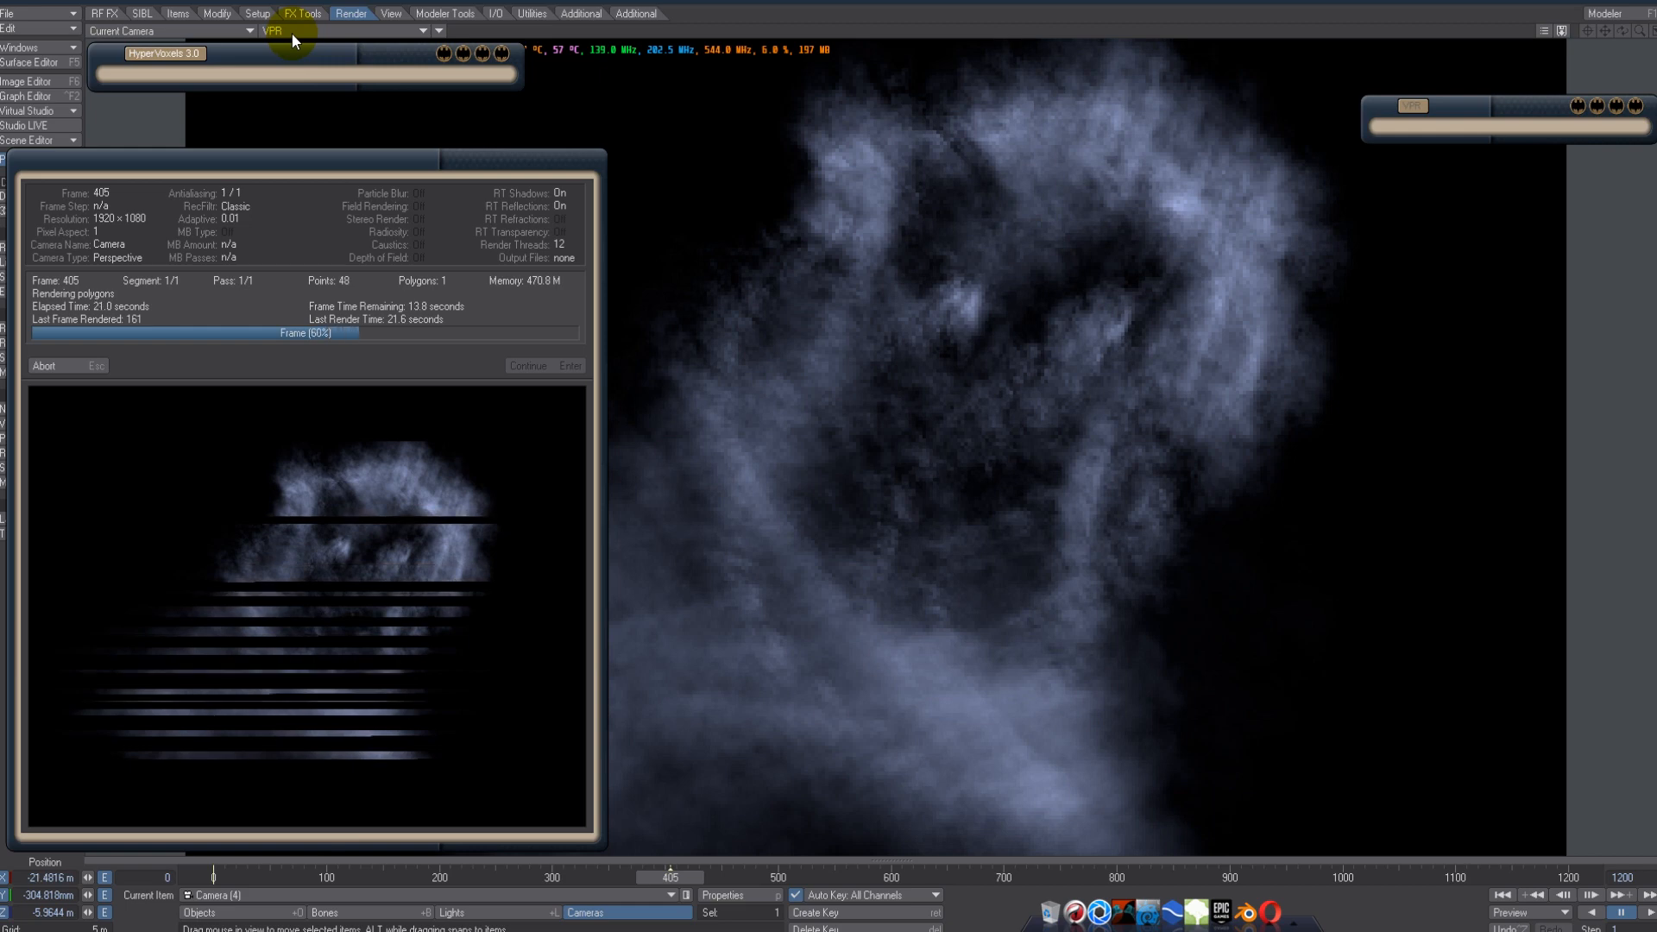
pyautogui.moveTo(321, 161); pyautogui.dragTo(309, 126)
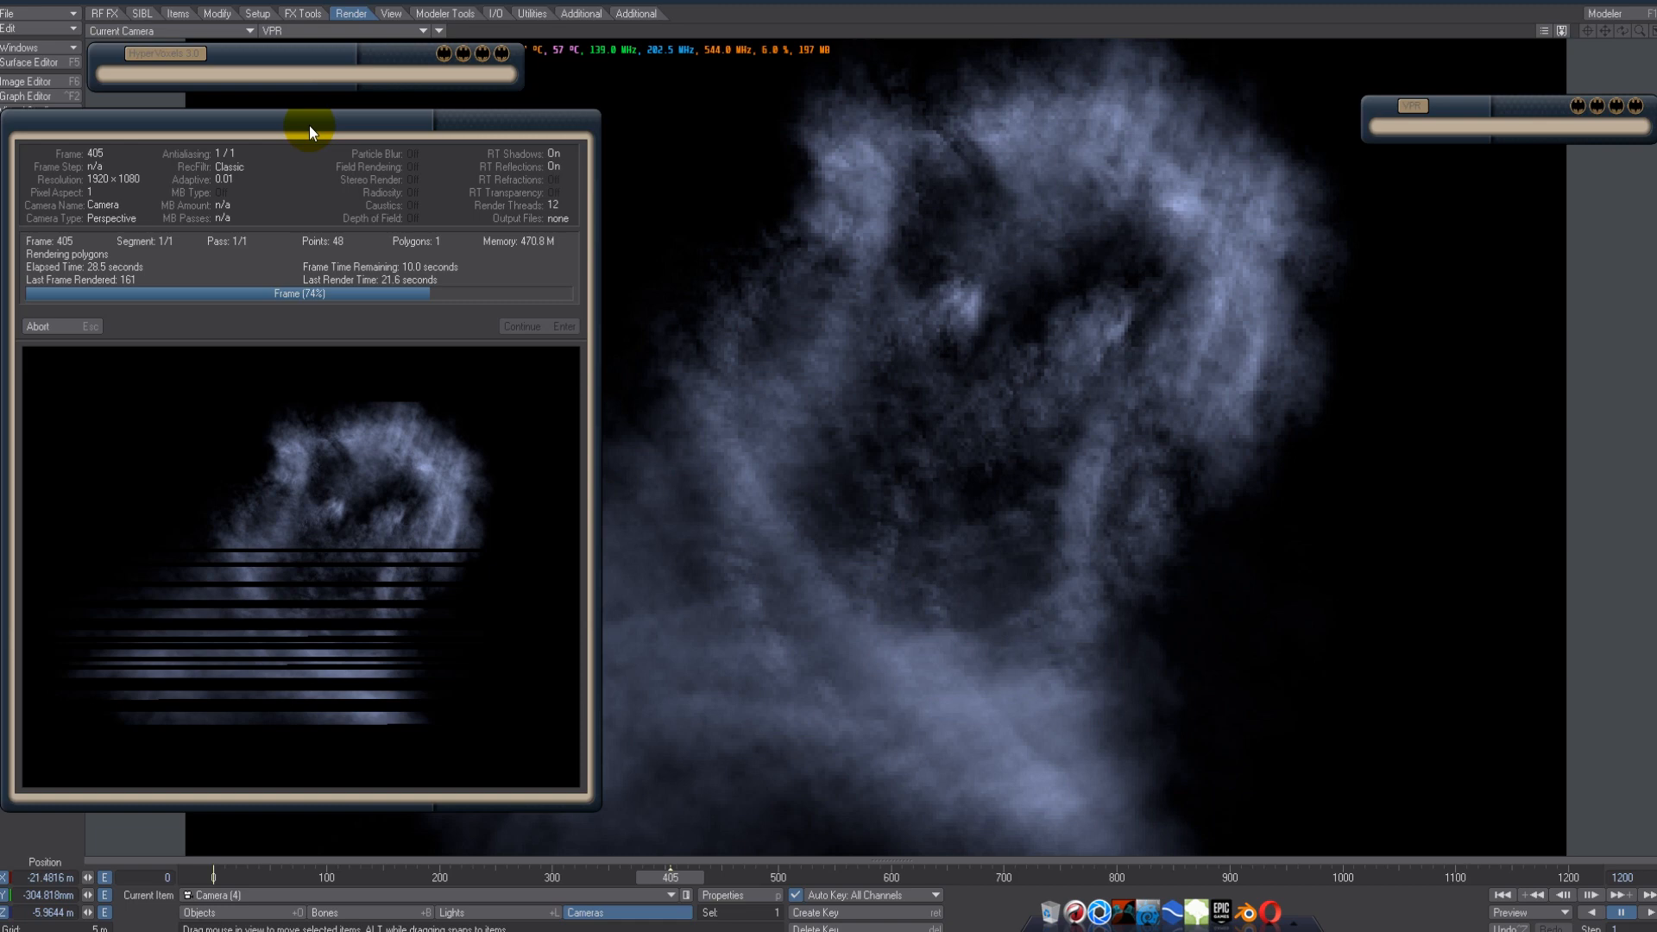
pyautogui.moveTo(309, 126); pyautogui.dragTo(309, 118)
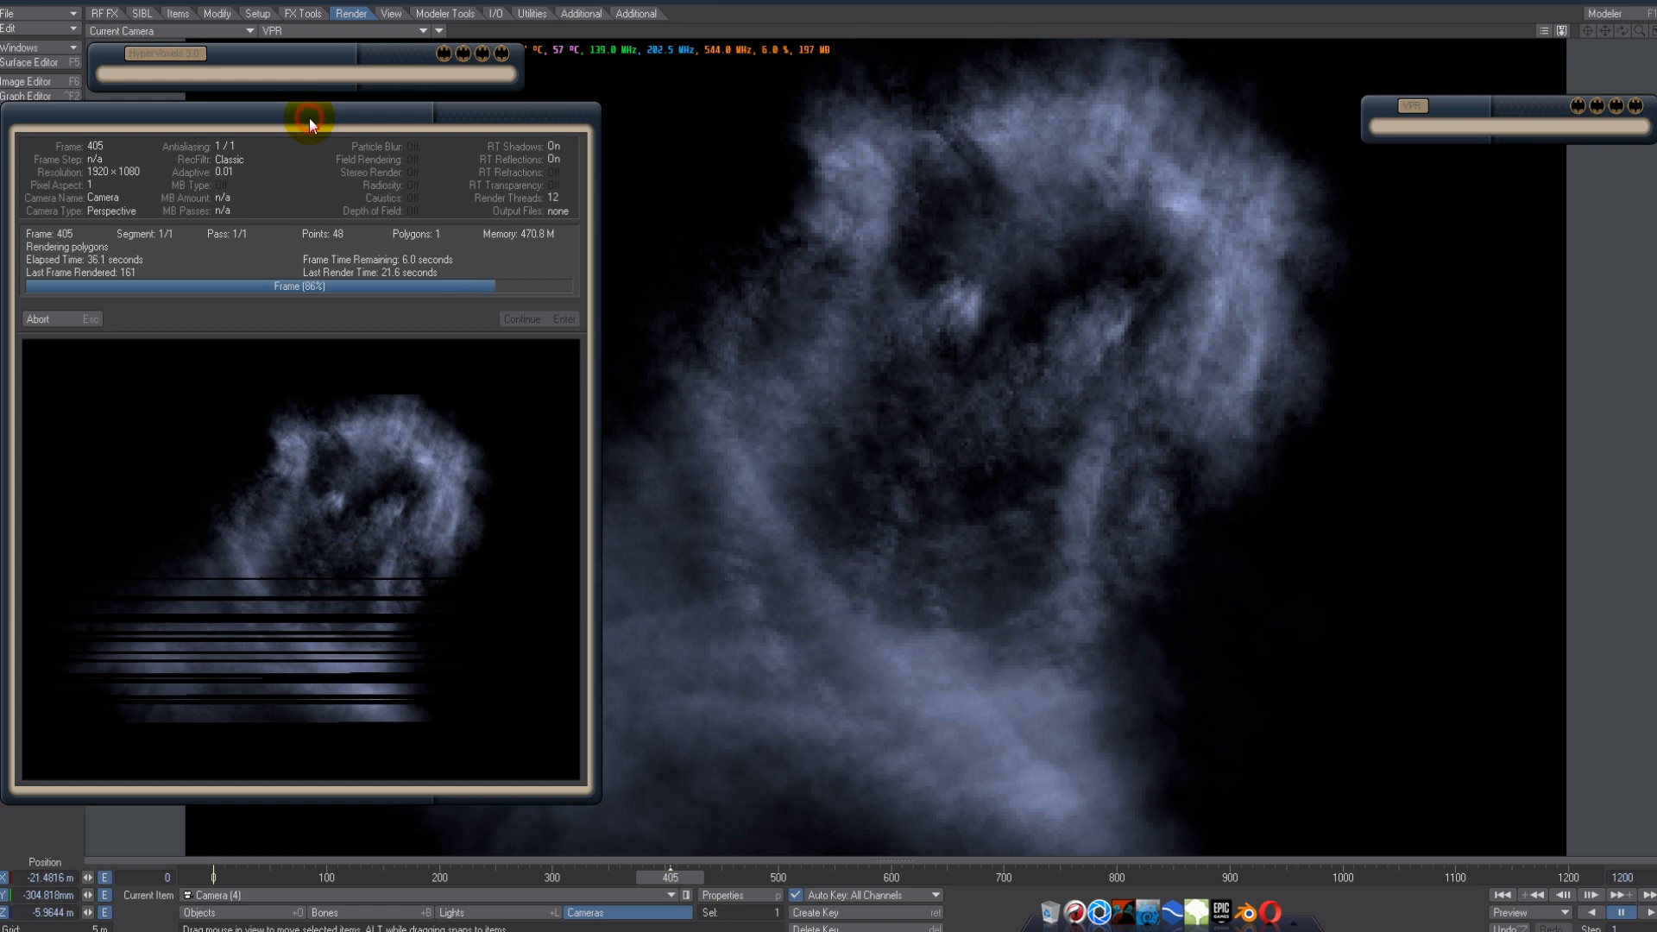
pyautogui.moveTo(309, 119); pyautogui.dragTo(308, 127)
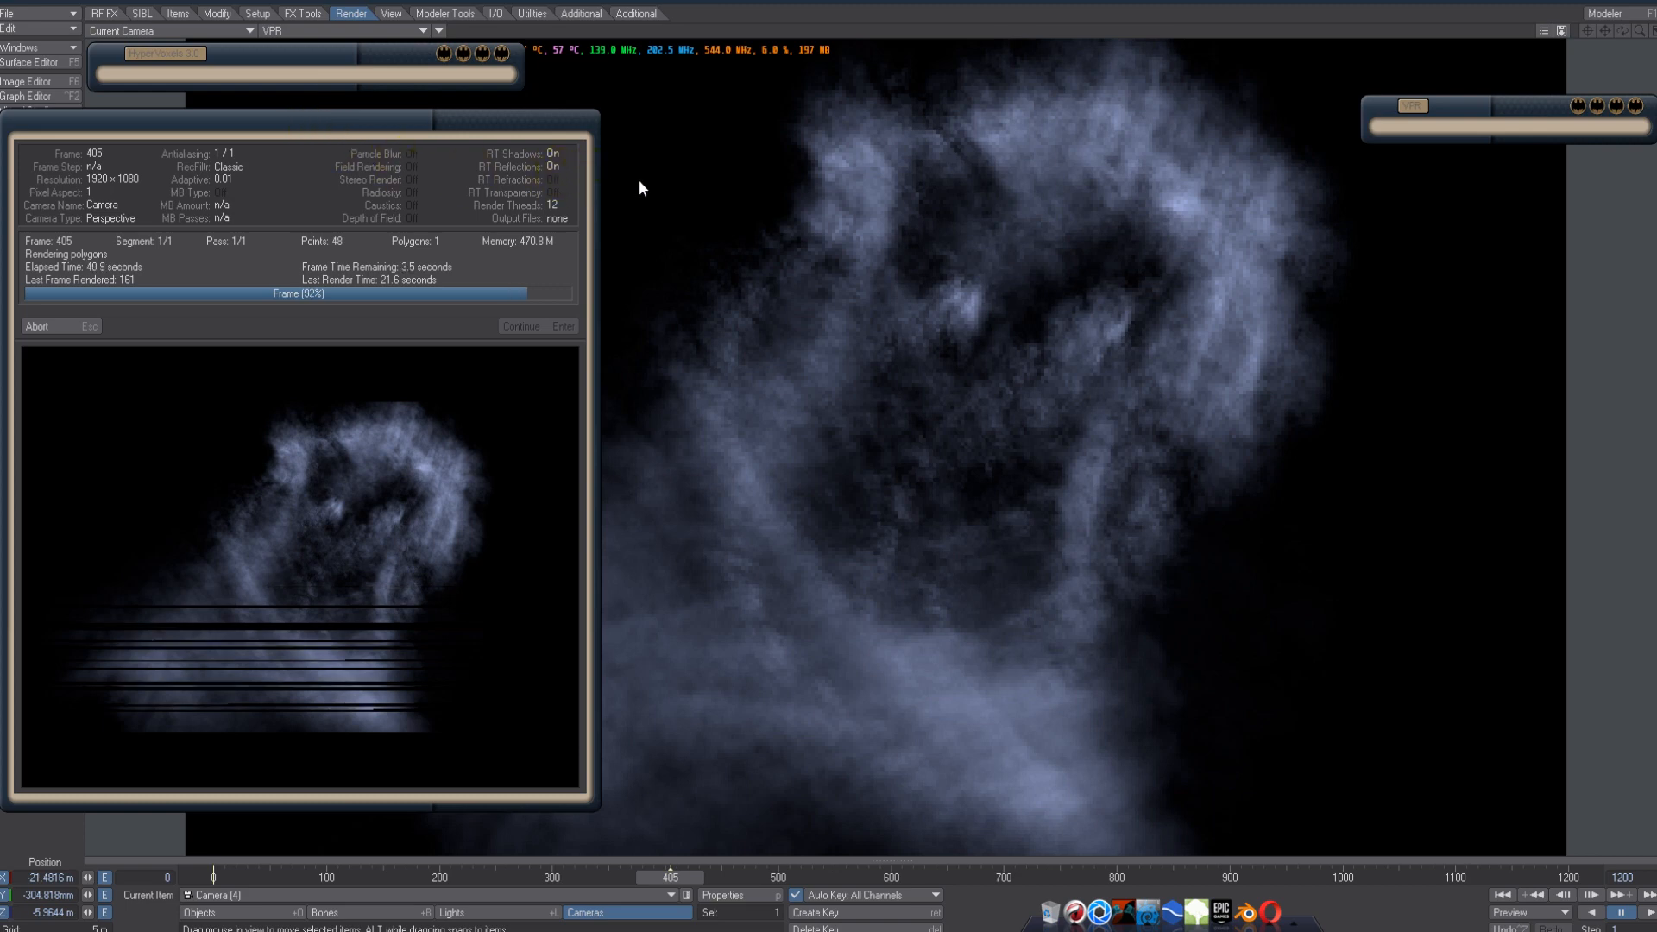
pyautogui.moveTo(535, 126)
pyautogui.mouseDown()
pyautogui.moveTo(555, 133)
pyautogui.moveTo(533, 115)
pyautogui.mouseUp()
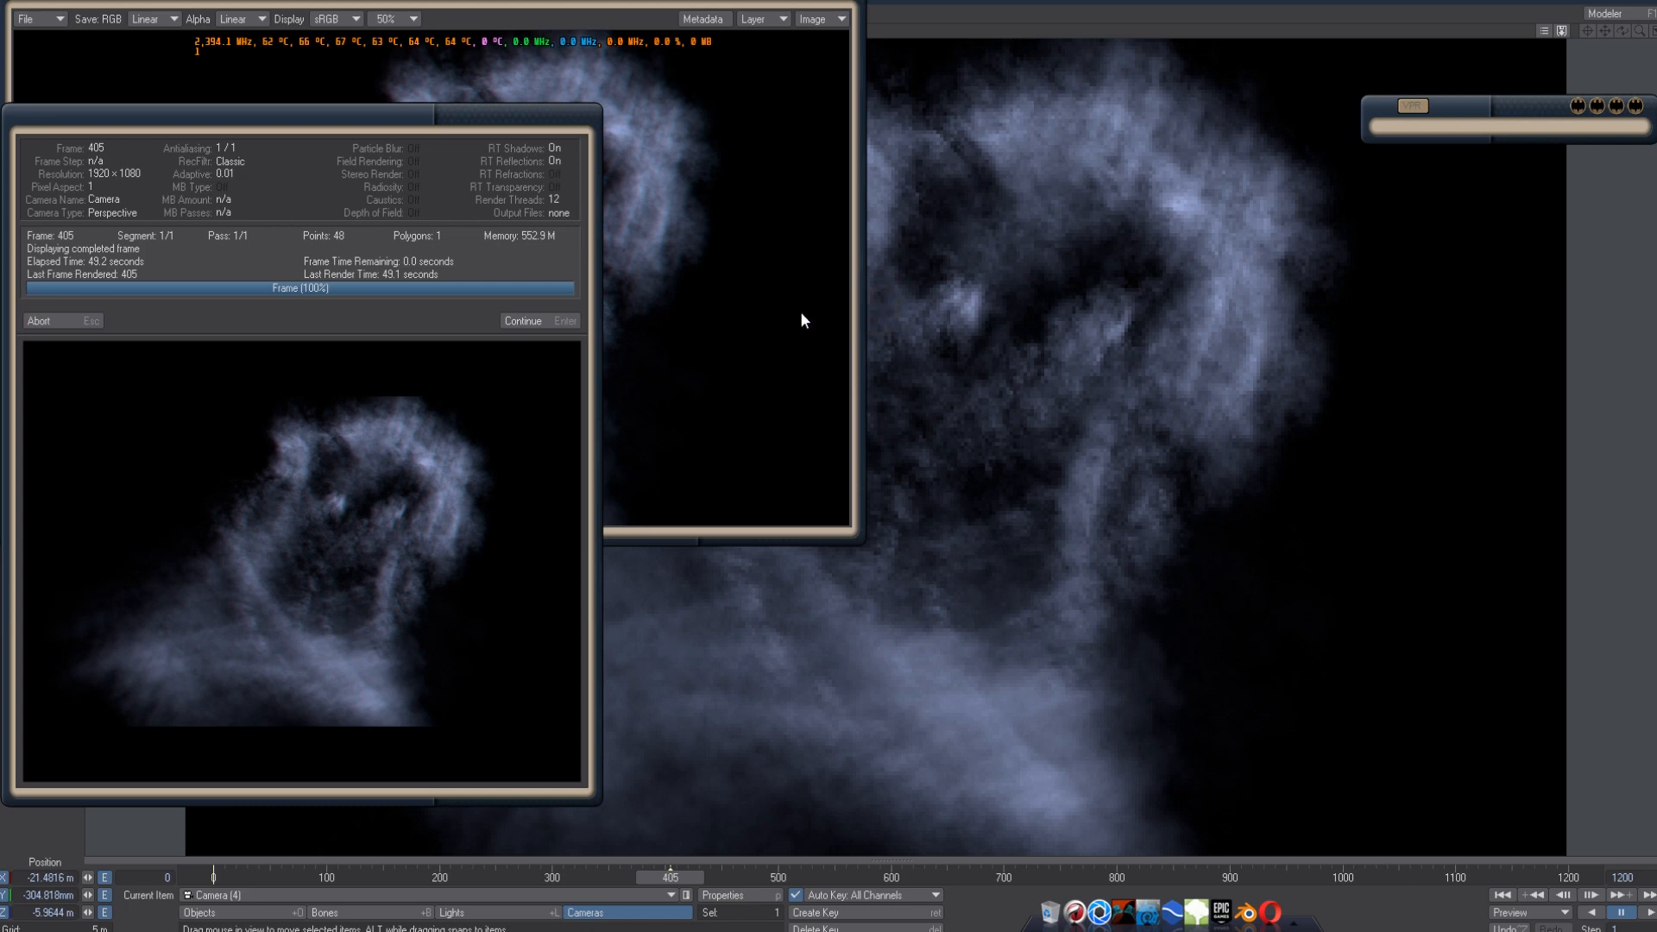
pyautogui.click(567, 322)
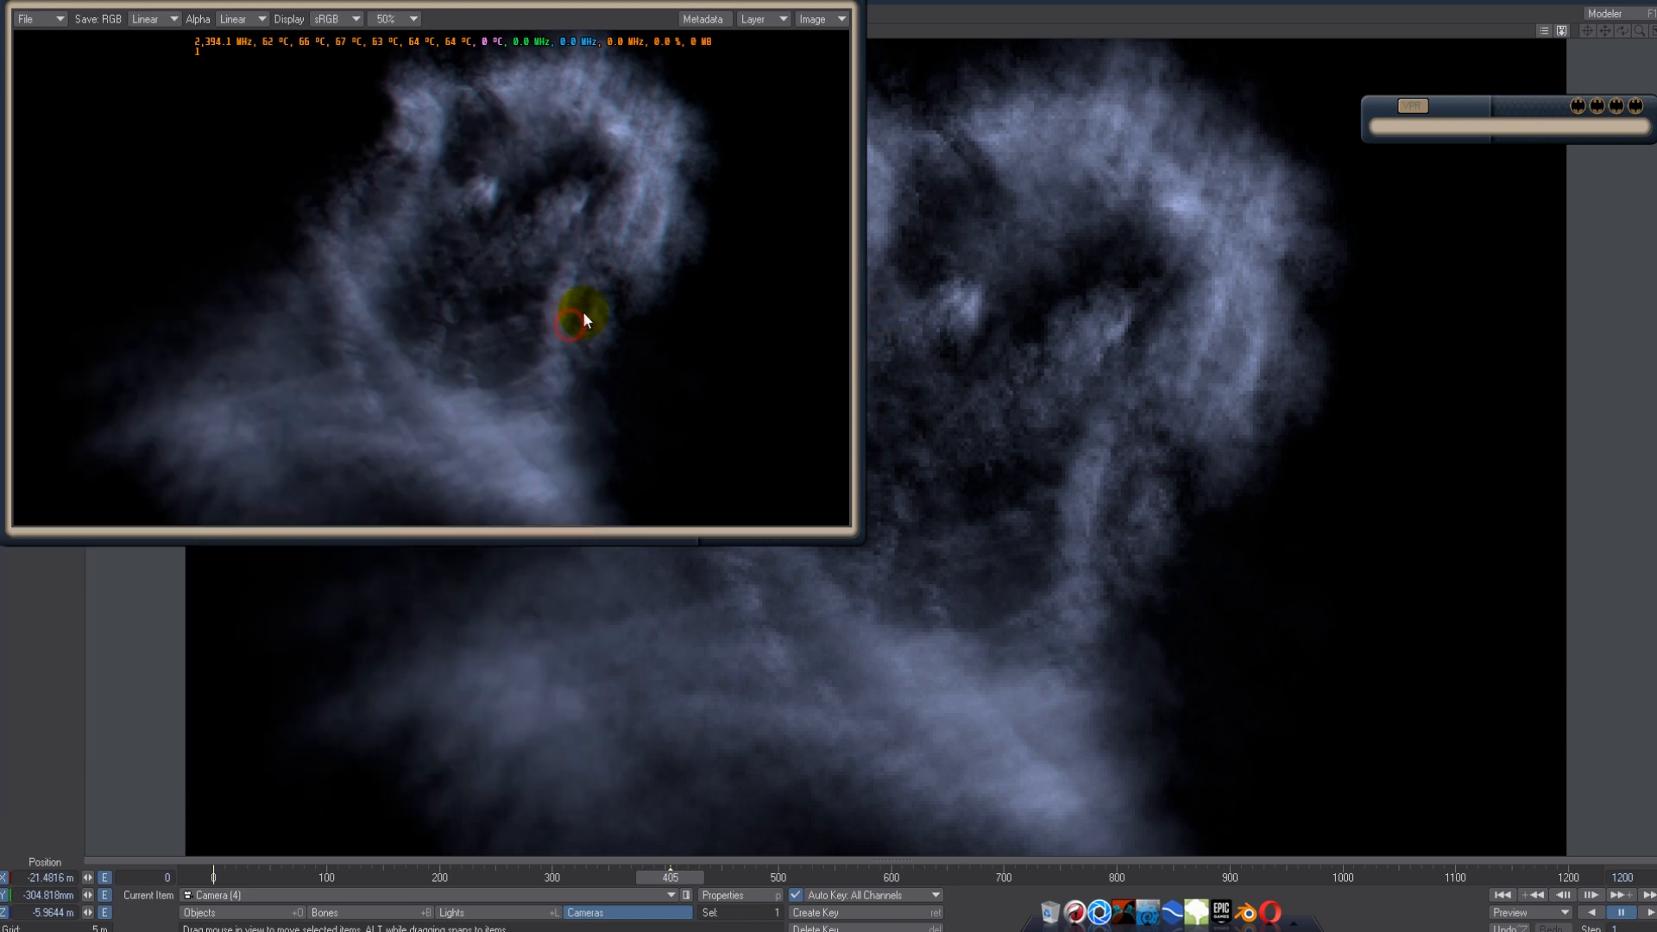
# - Maximize the rendered image and inspect the cloud detail at 100% zoom
pyautogui.doubleClick(823, 4)
pyautogui.click(399, 14)
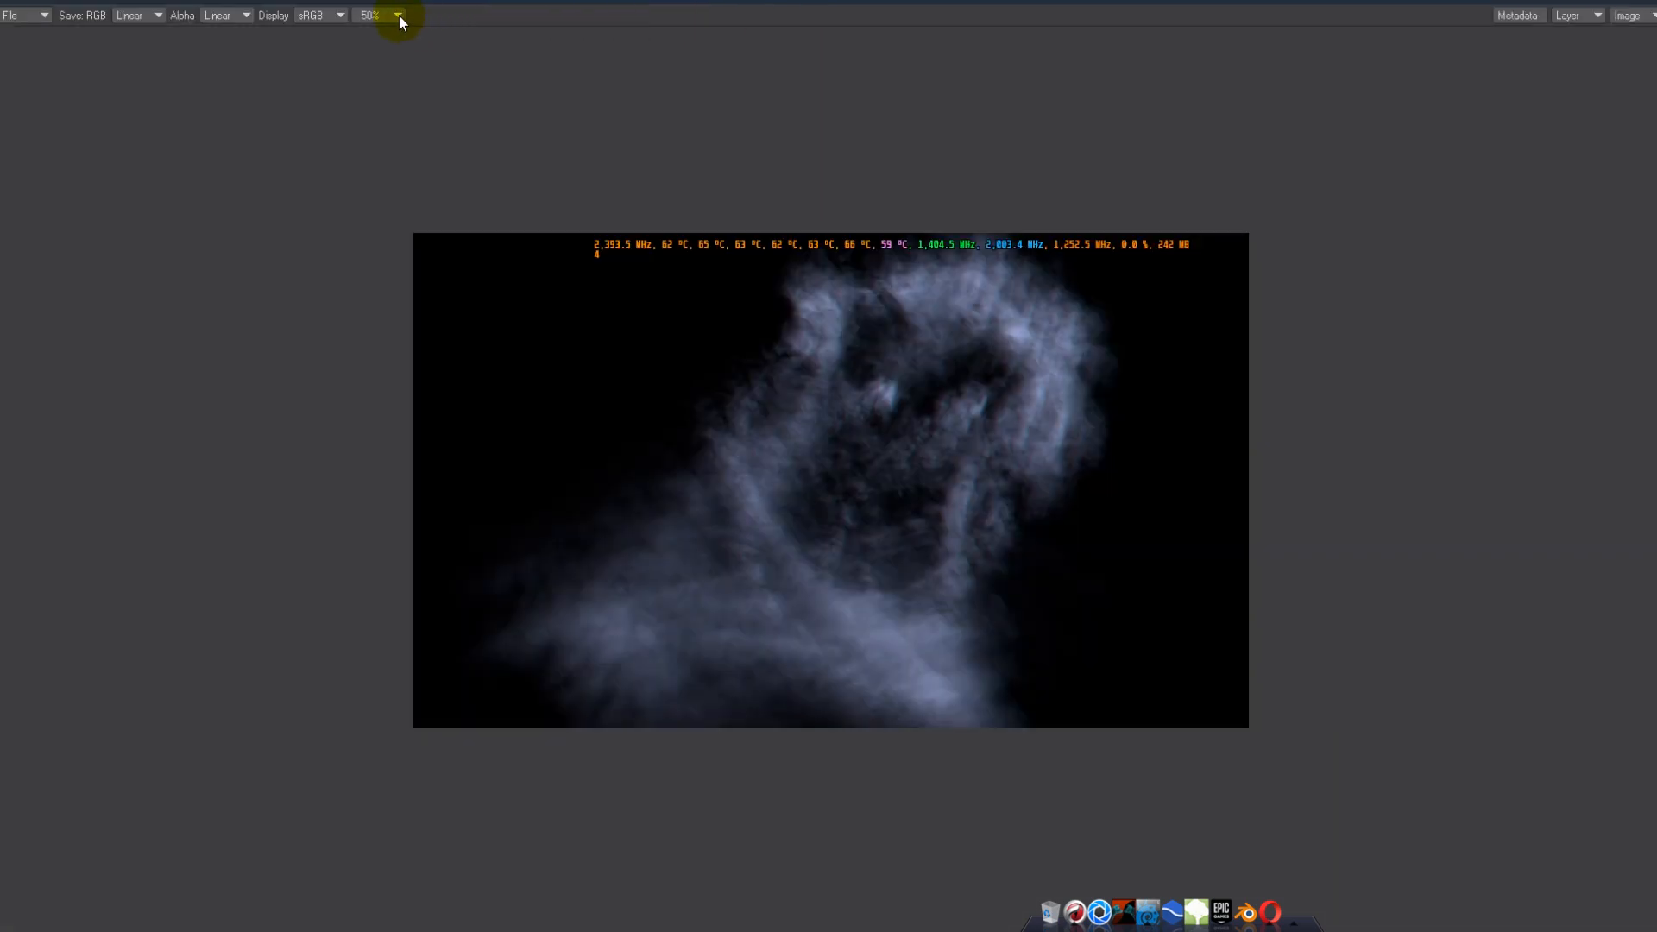
pyautogui.click(390, 68)
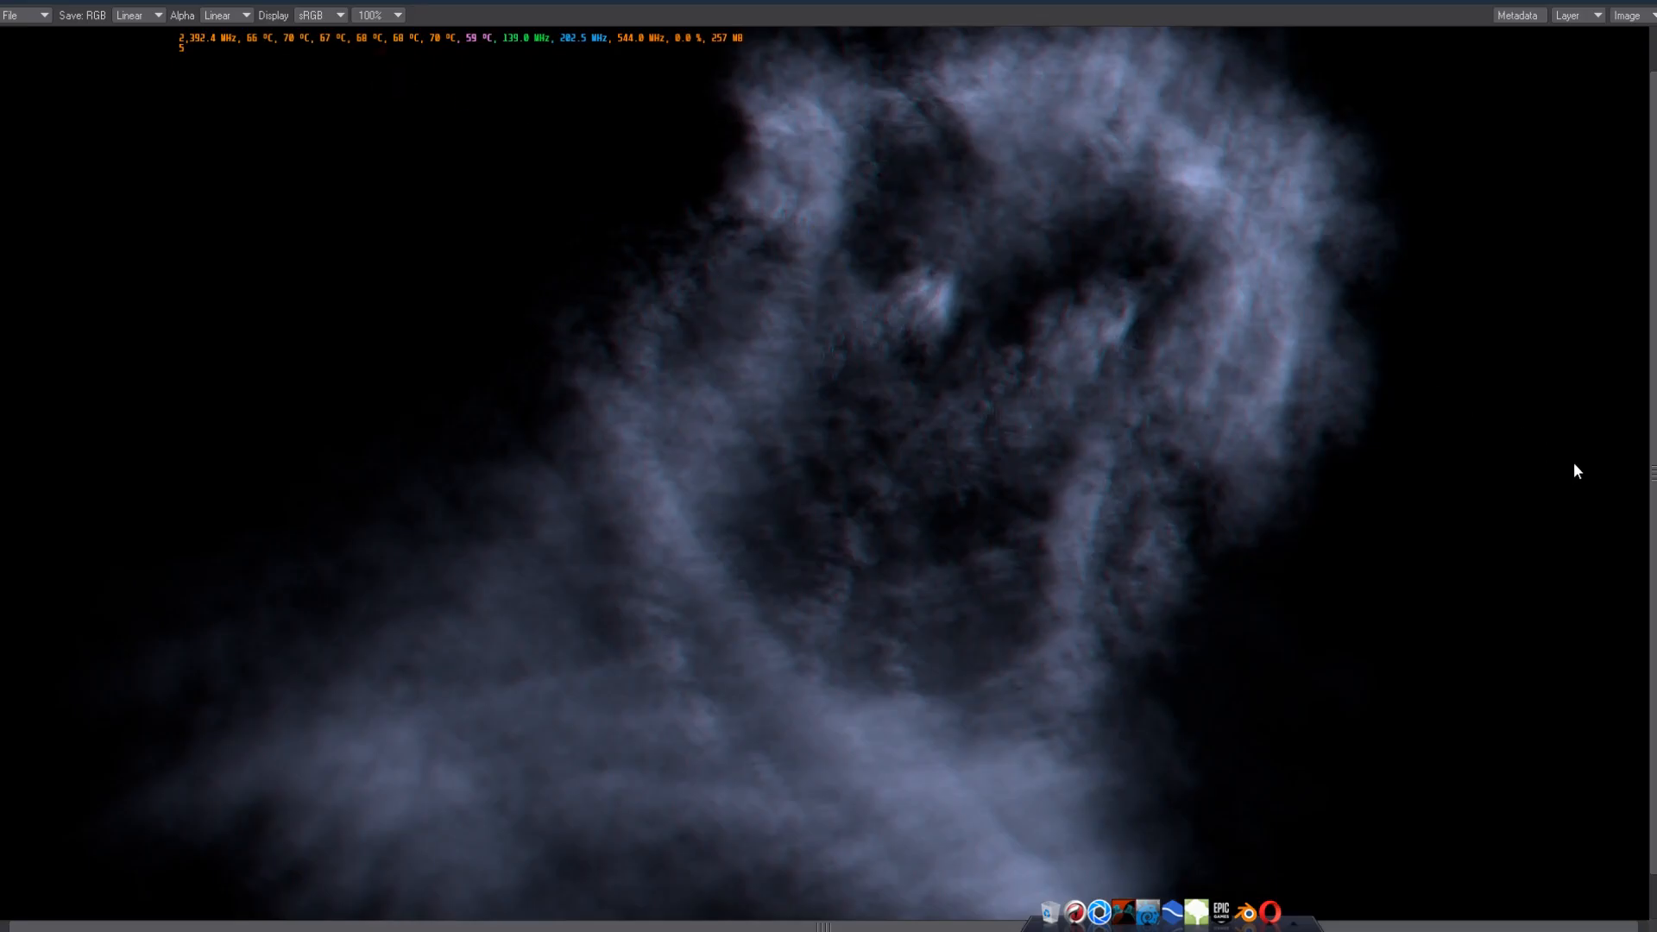
pyautogui.moveTo(1653, 473); pyautogui.dragTo(1652, 429)
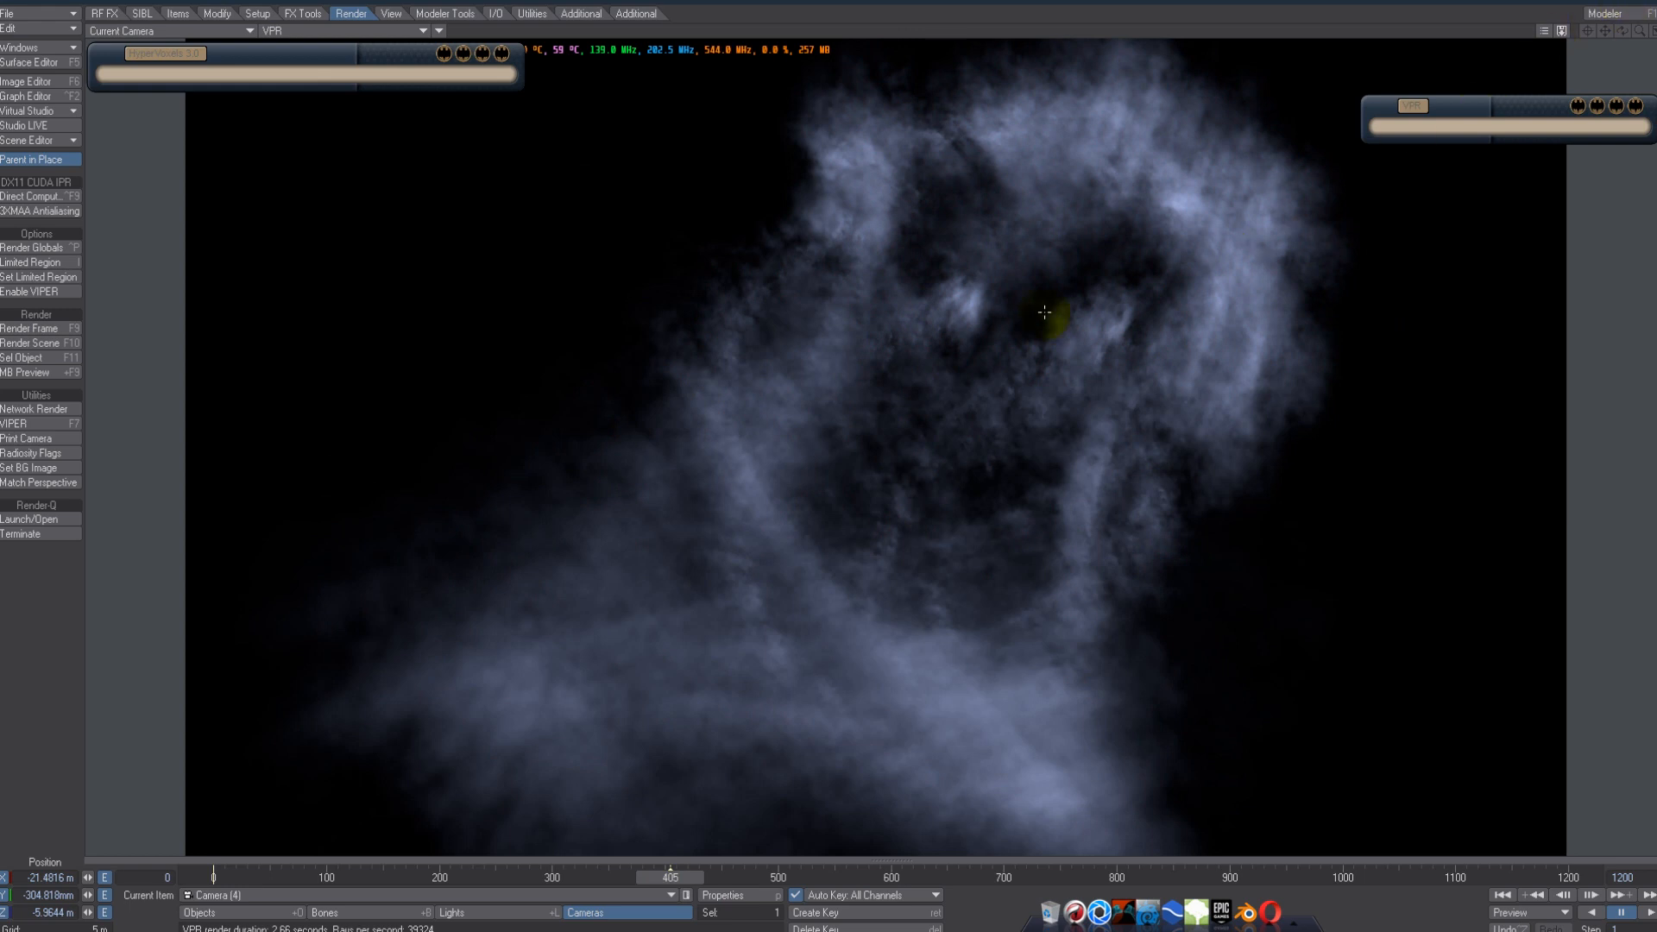
pyautogui.click(279, 52)
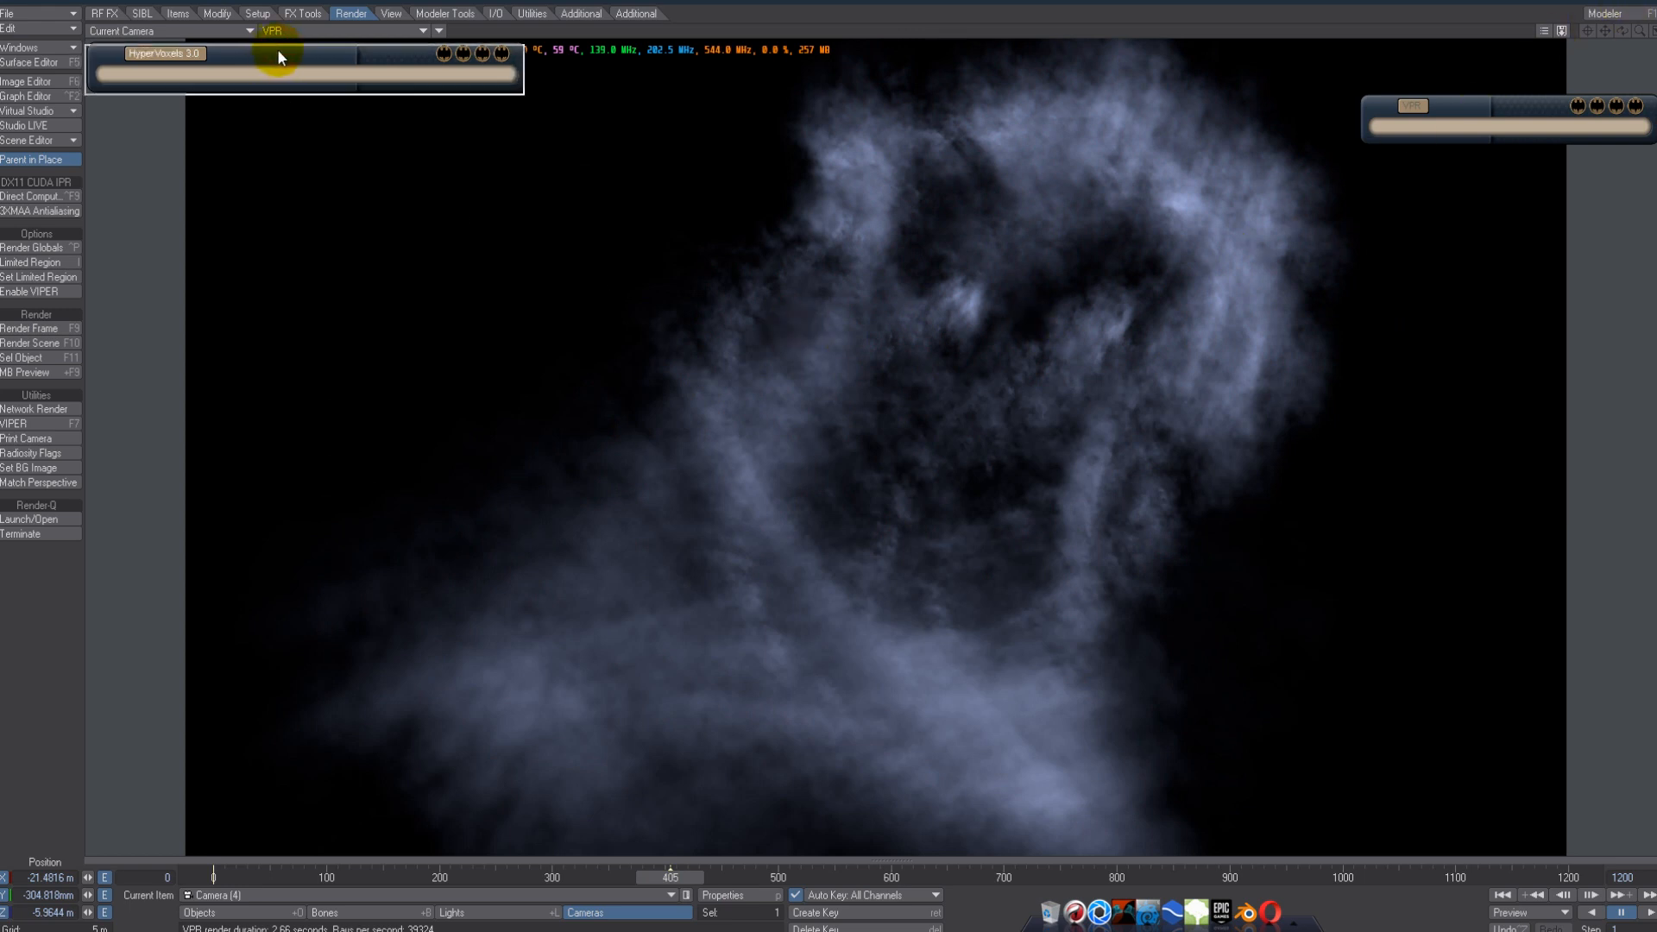
pyautogui.moveTo(282, 49); pyautogui.dragTo(278, 48)
pyautogui.moveTo(1461, 108); pyautogui.dragTo(1463, 59)
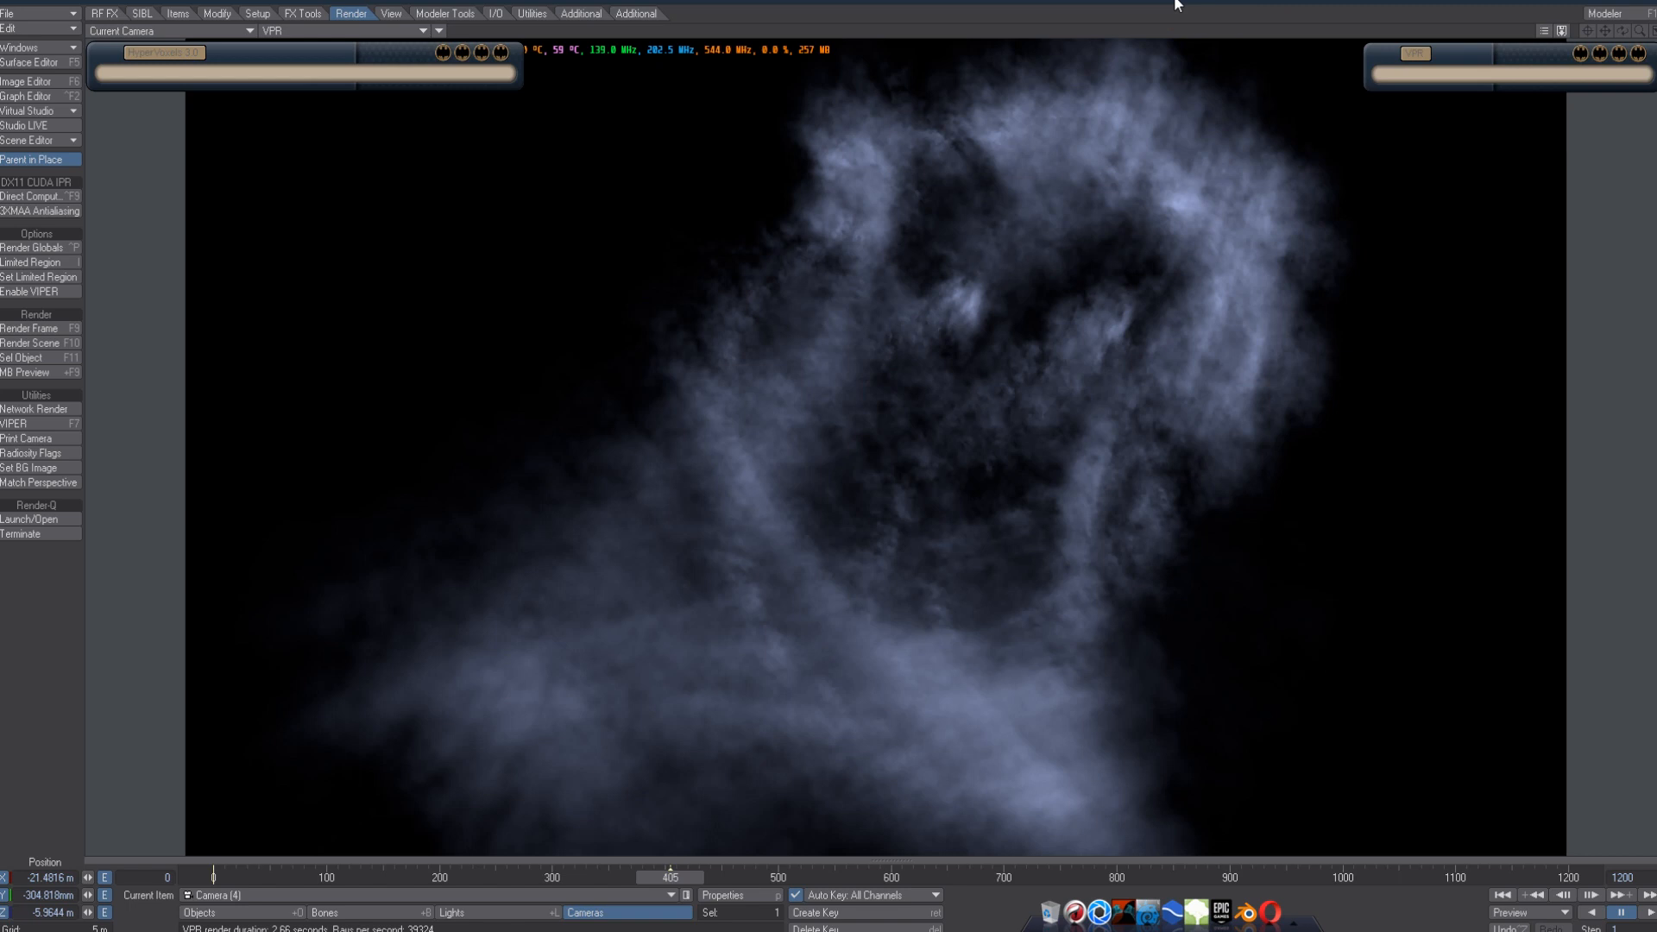
pyautogui.moveTo(375, 48); pyautogui.dragTo(391, 52)
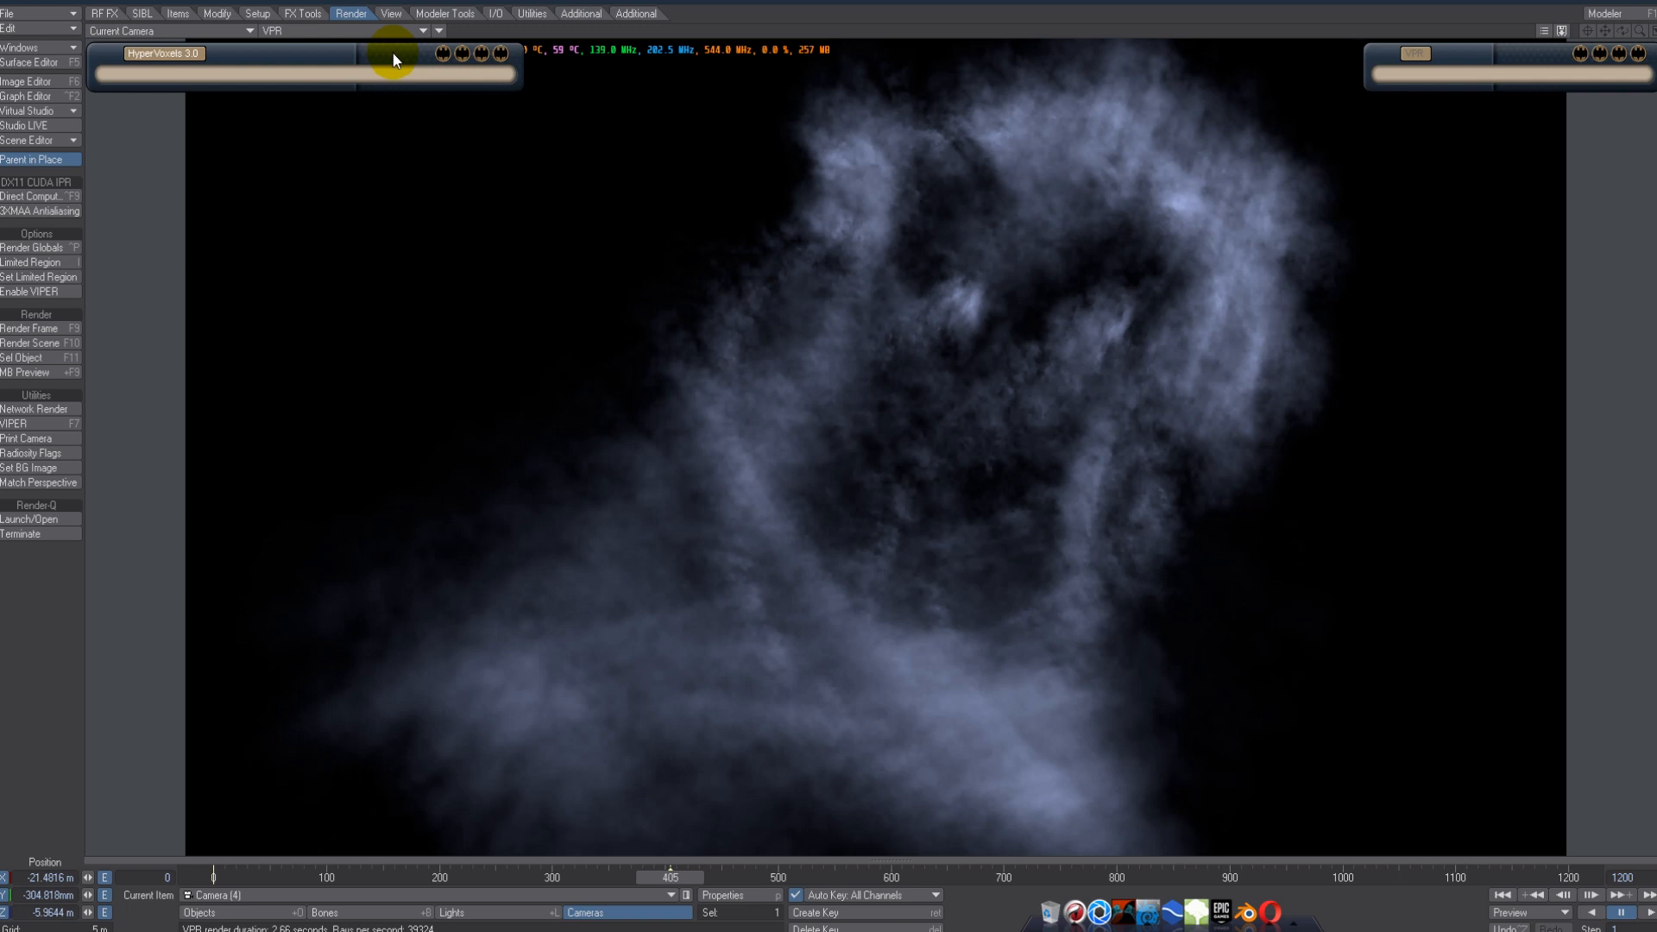
pyautogui.click(359, 55)
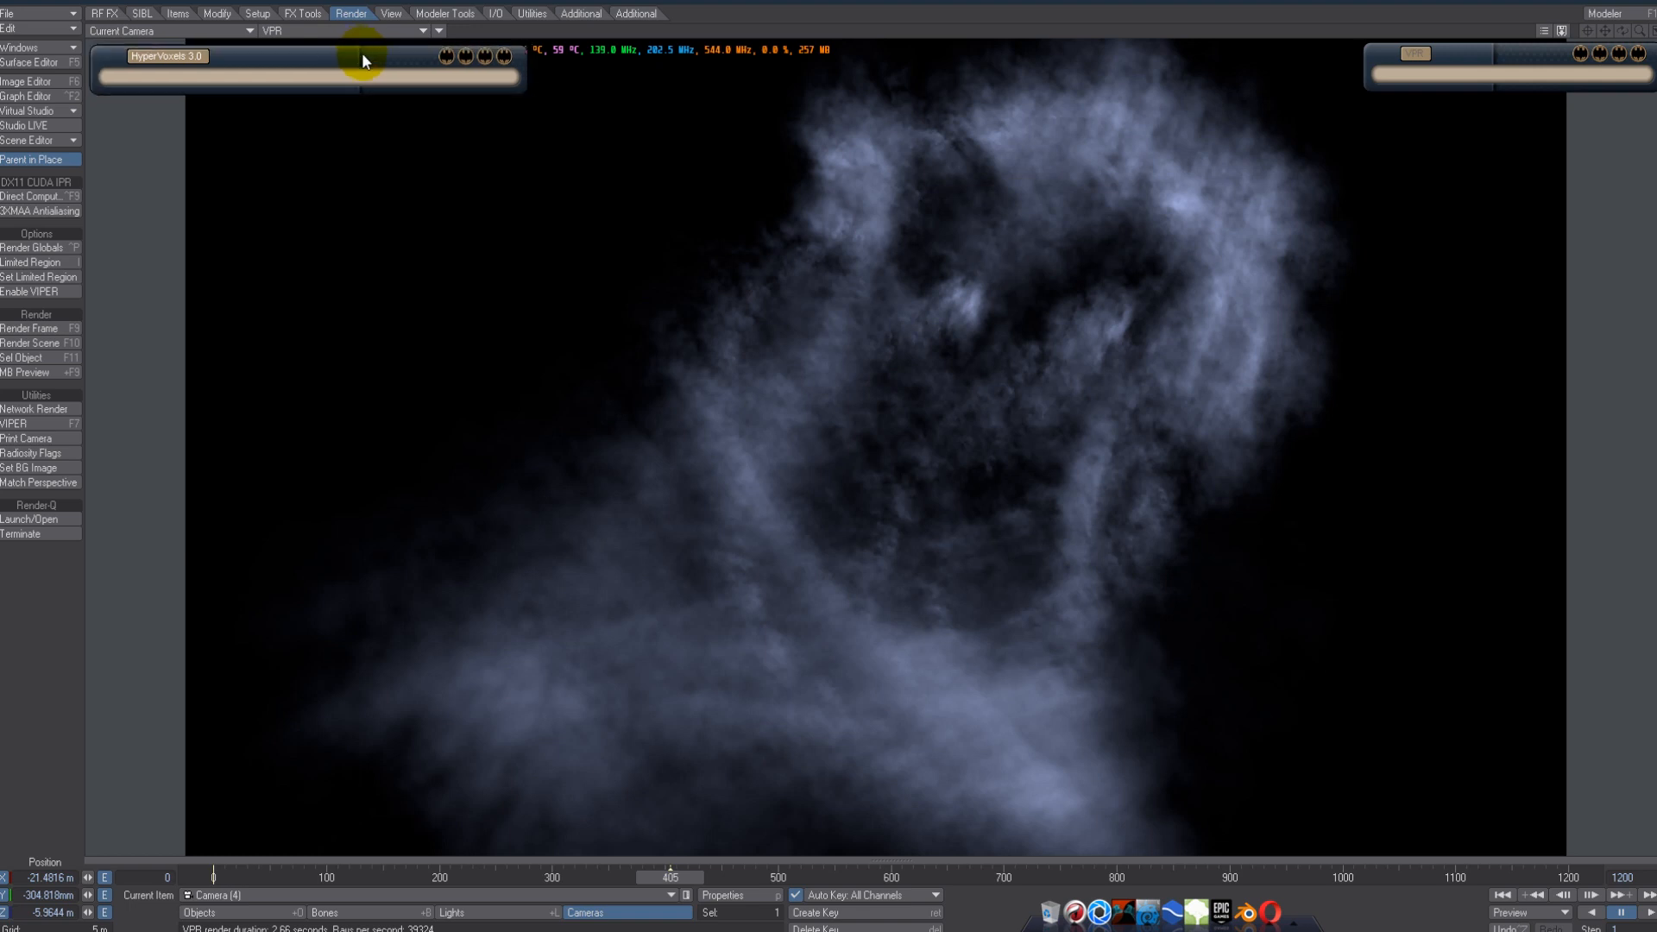
pyautogui.click(334, 52)
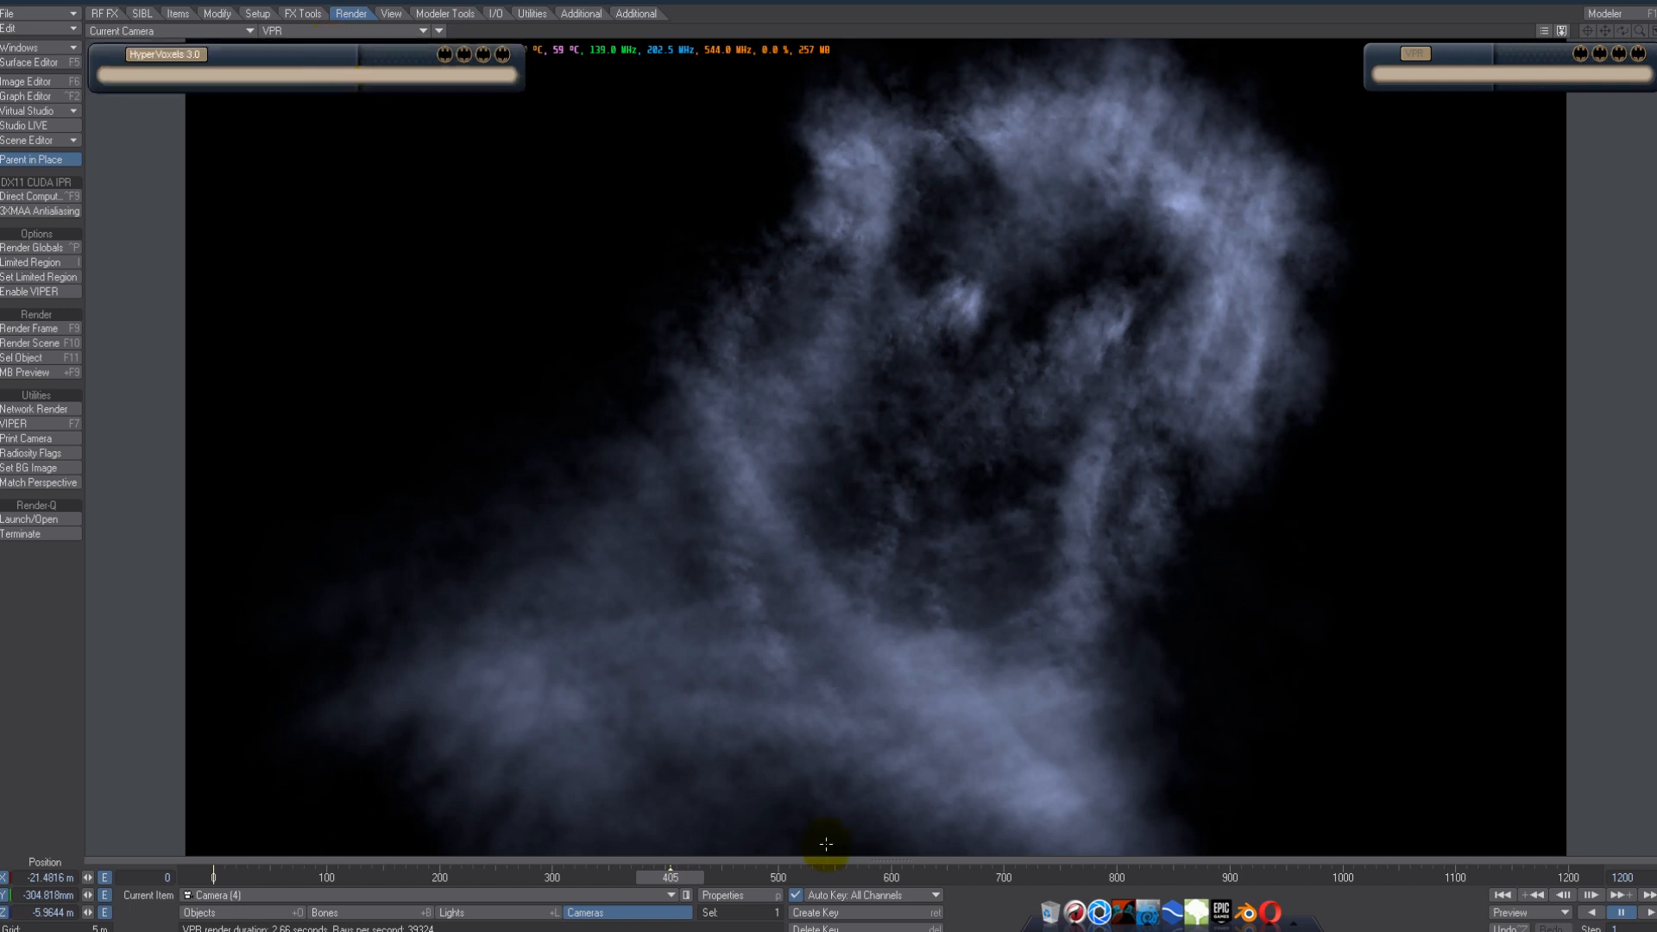
# - Preview the cloud at frame 466 through the current camera and move the collapsed VPR window lower
pyautogui.moveTo(703, 877); pyautogui.dragTo(740, 877)
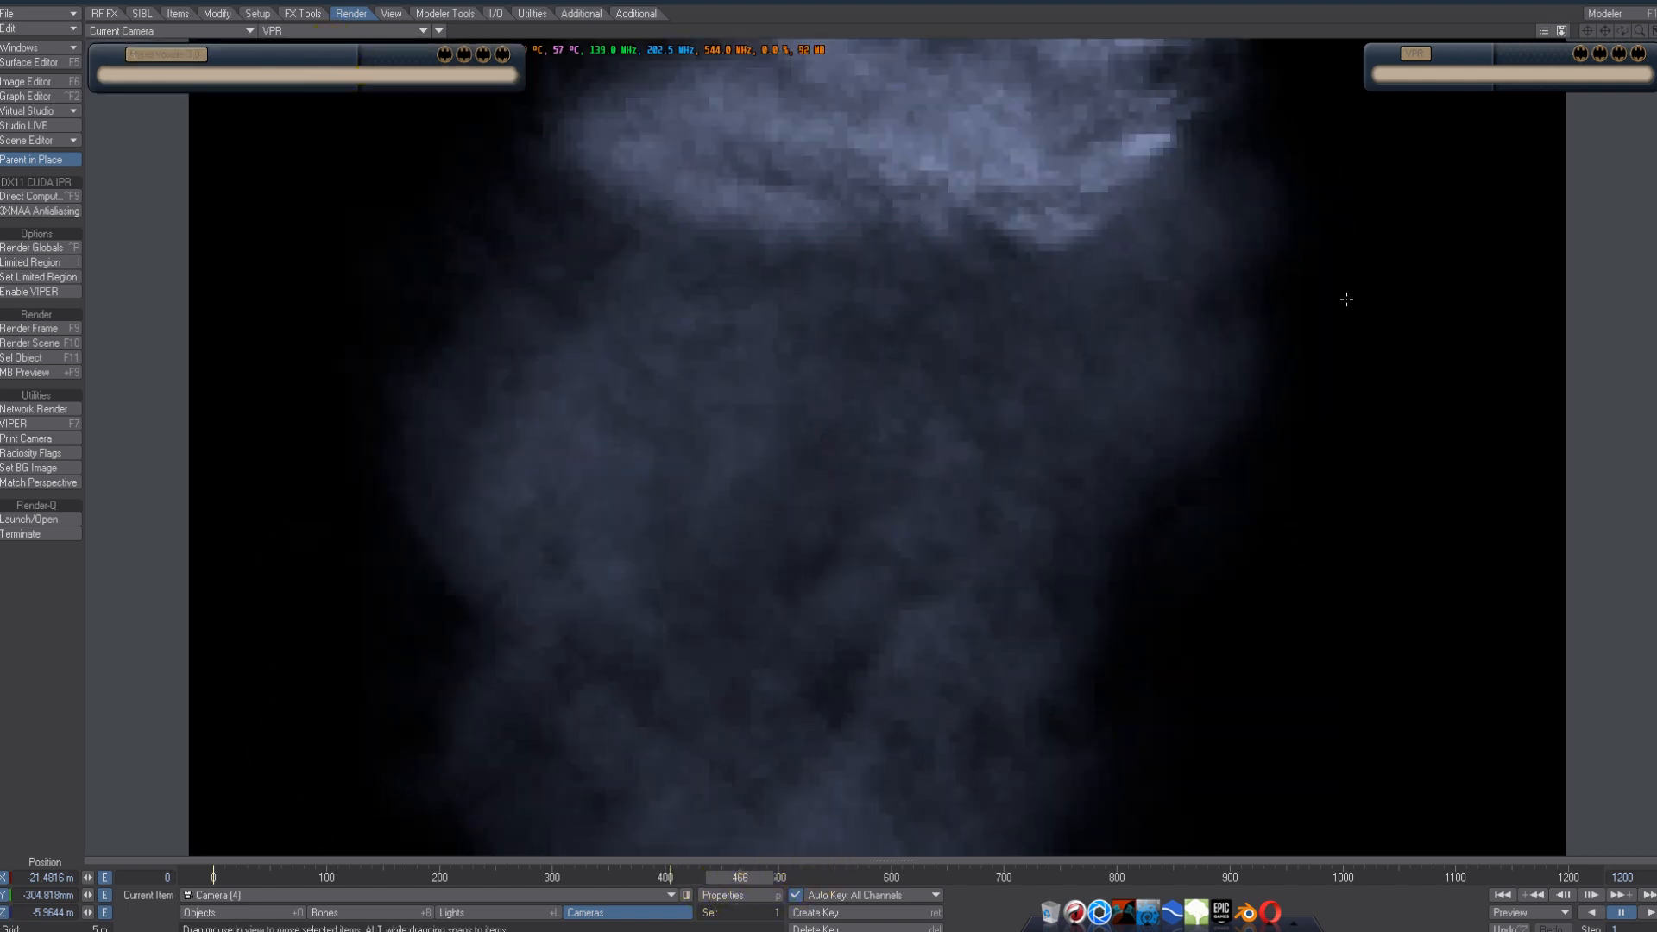
pyautogui.click(1524, 43)
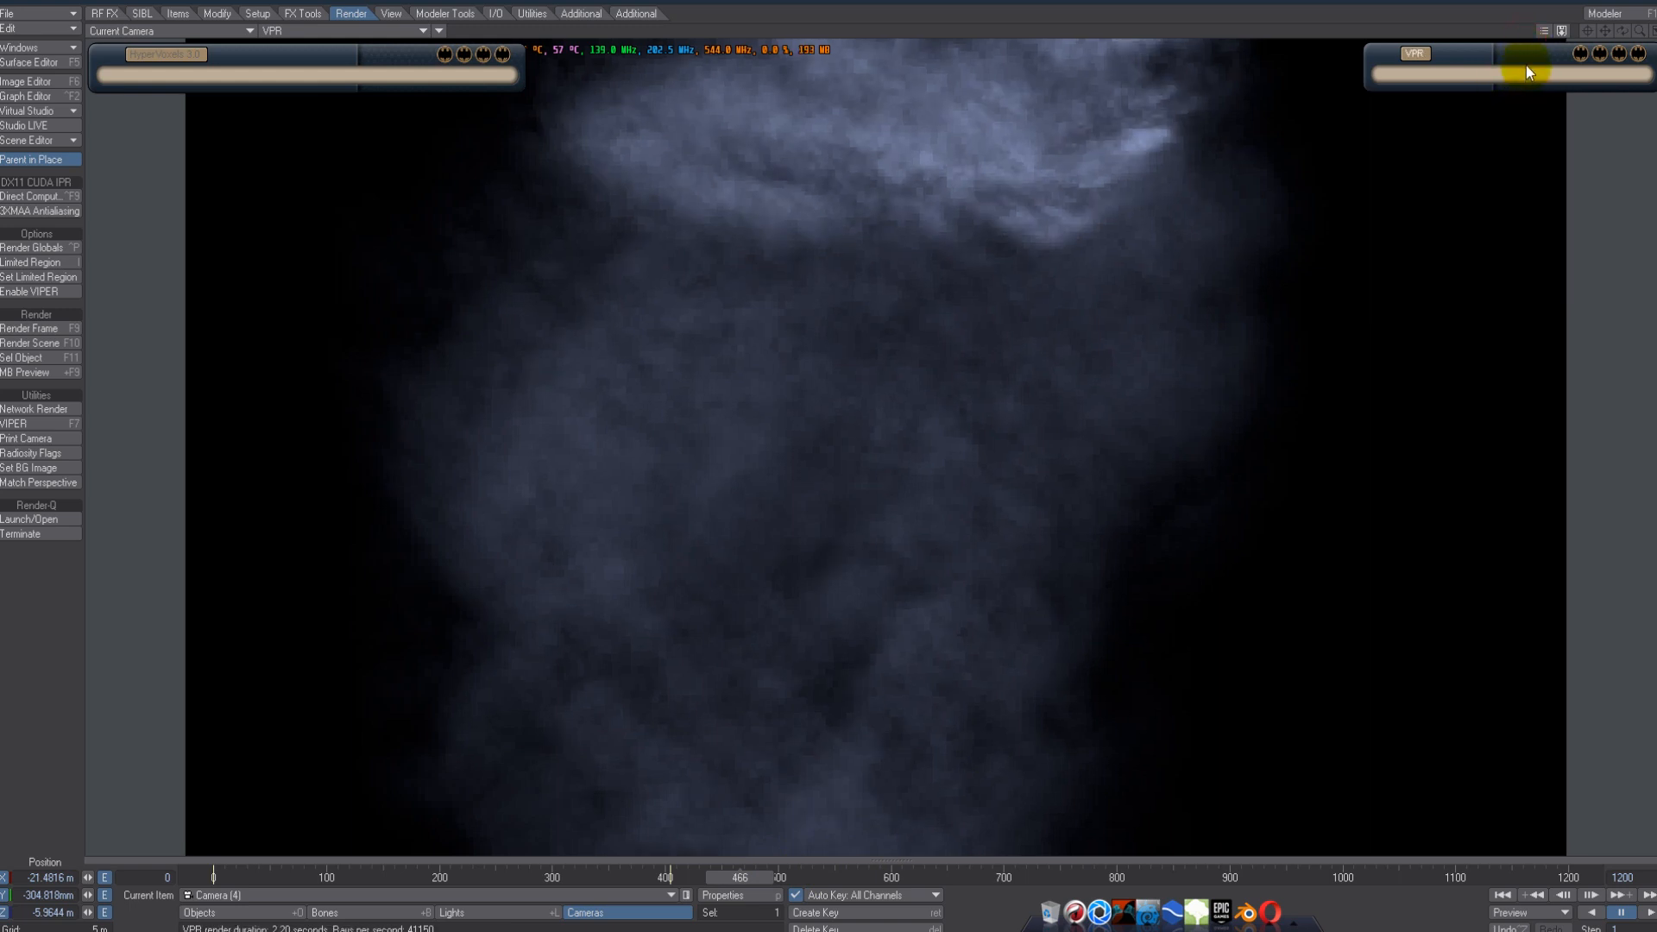
pyautogui.moveTo(1529, 59); pyautogui.dragTo(1518, 111)
pyautogui.click(1453, 16)
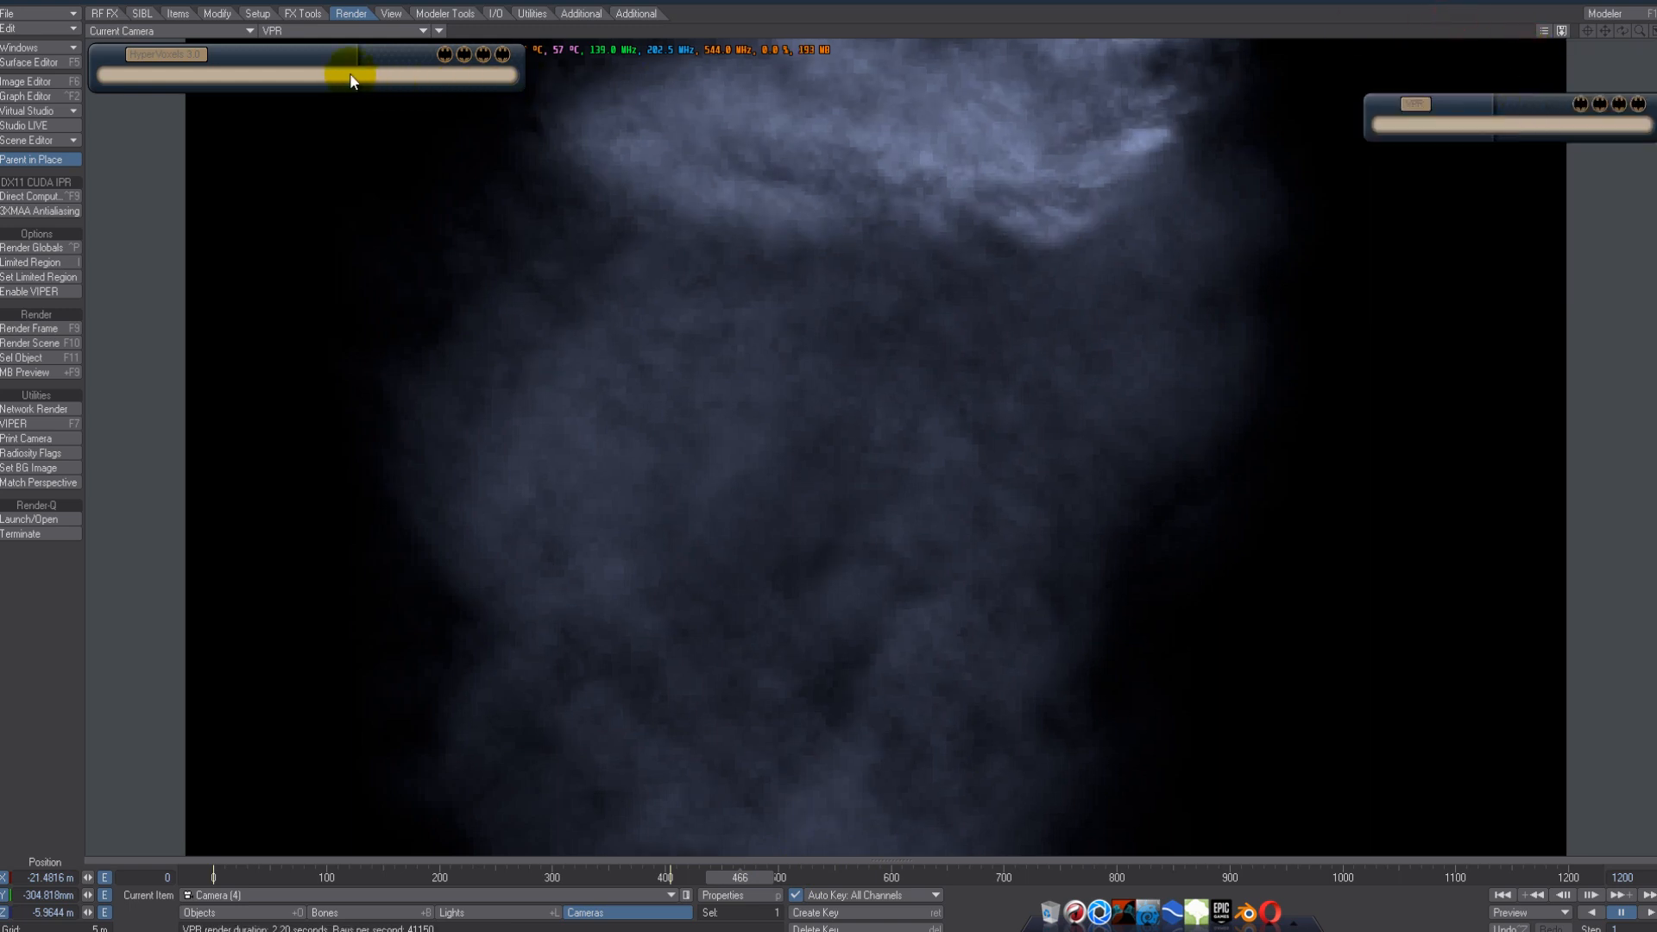
# - Switch the viewport to Perspective, orbit around the cloud trail and go to frame 131
pyautogui.click(235, 33)
pyautogui.click(235, 88)
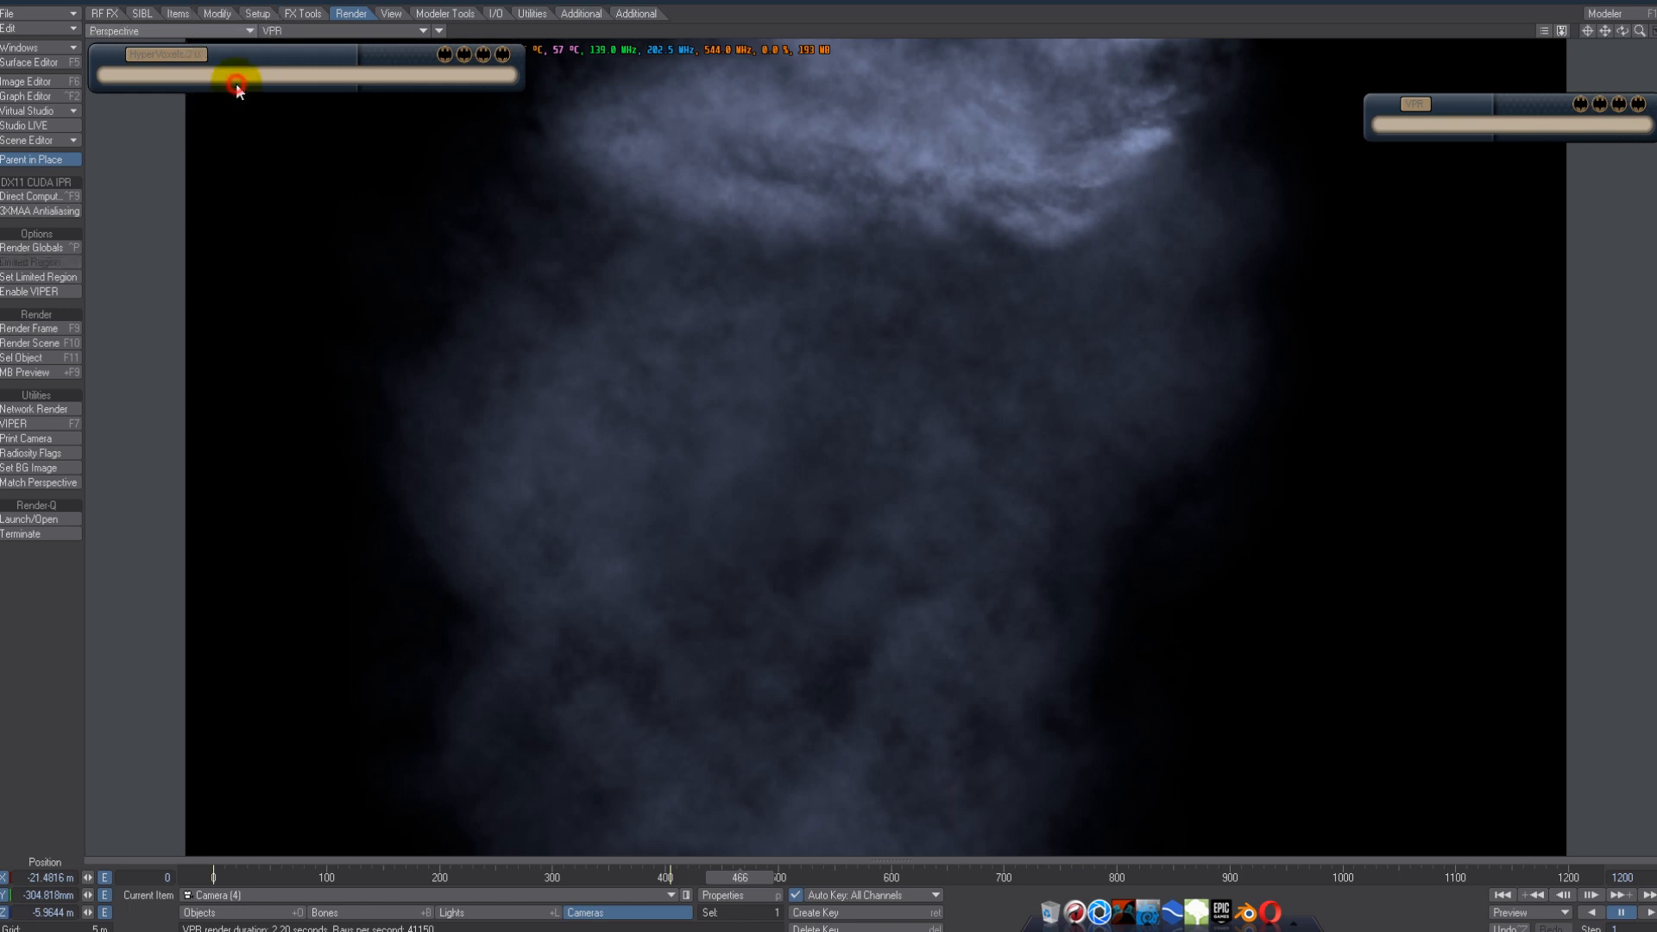
pyautogui.keyDown('alt'); pyautogui.moveTo(831, 441); pyautogui.dragTo(831, 442); pyautogui.keyUp('alt')
pyautogui.keyDown('alt'); pyautogui.moveTo(1191, 233); pyautogui.dragTo(910, 555); pyautogui.keyUp('alt')
pyautogui.moveTo(595, 881); pyautogui.dragTo(361, 878)
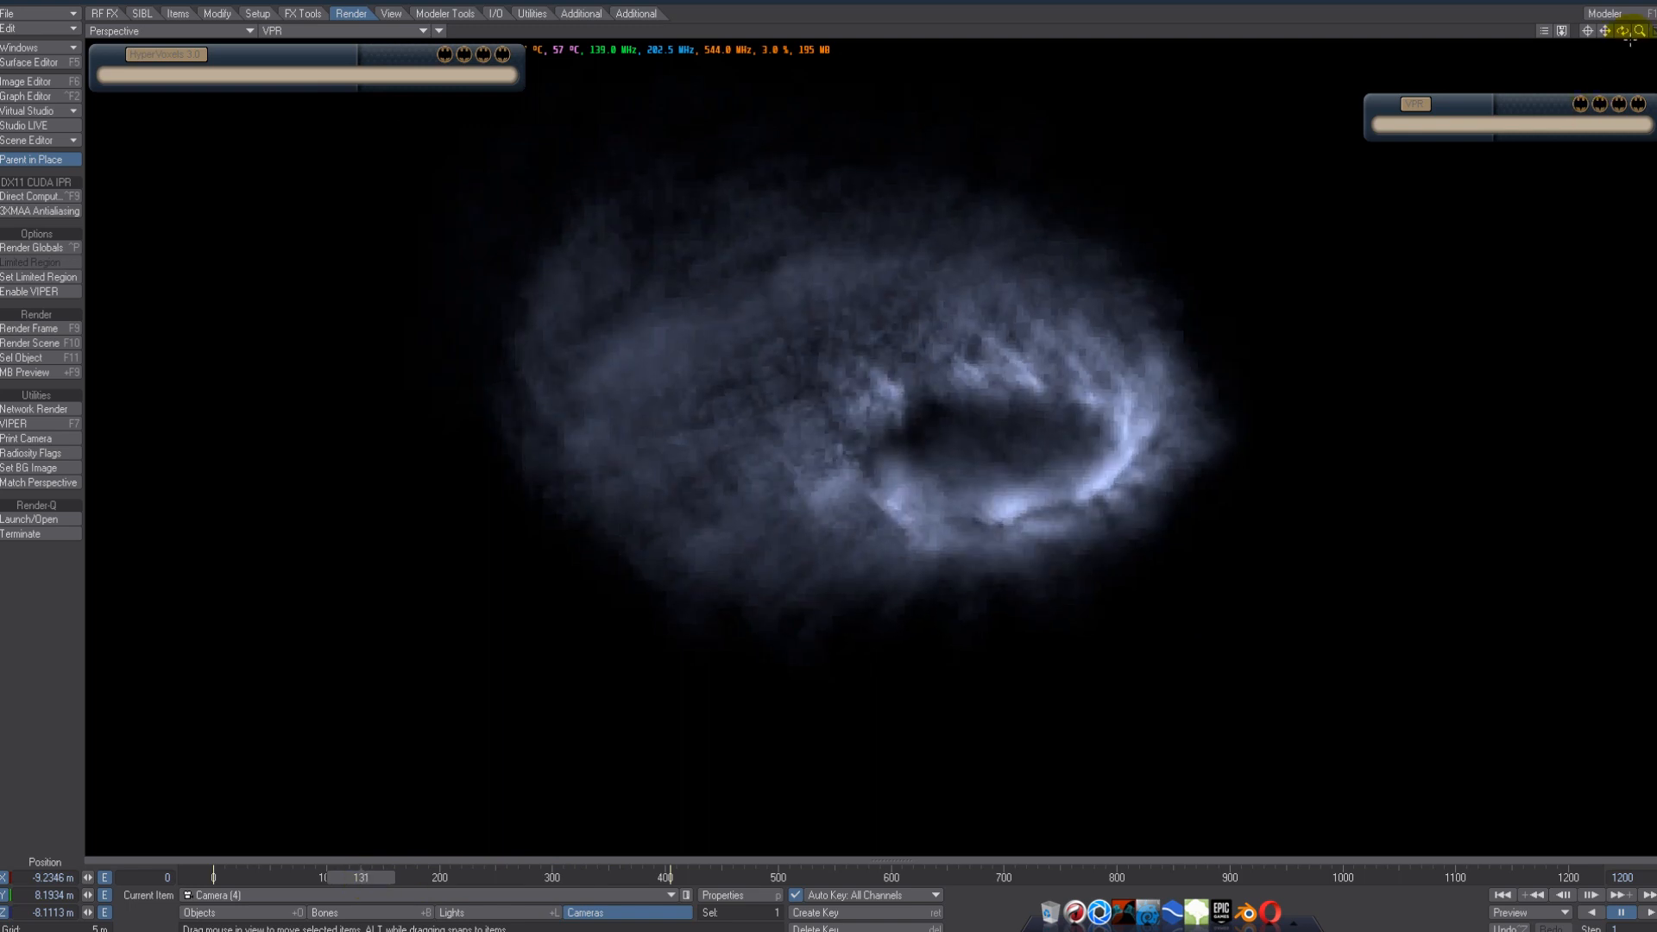
# - Examine the cloud ring at frame 131 up close and from different angles in the VPR preview
pyautogui.moveTo(1639, 31); pyautogui.dragTo(1642, 38)
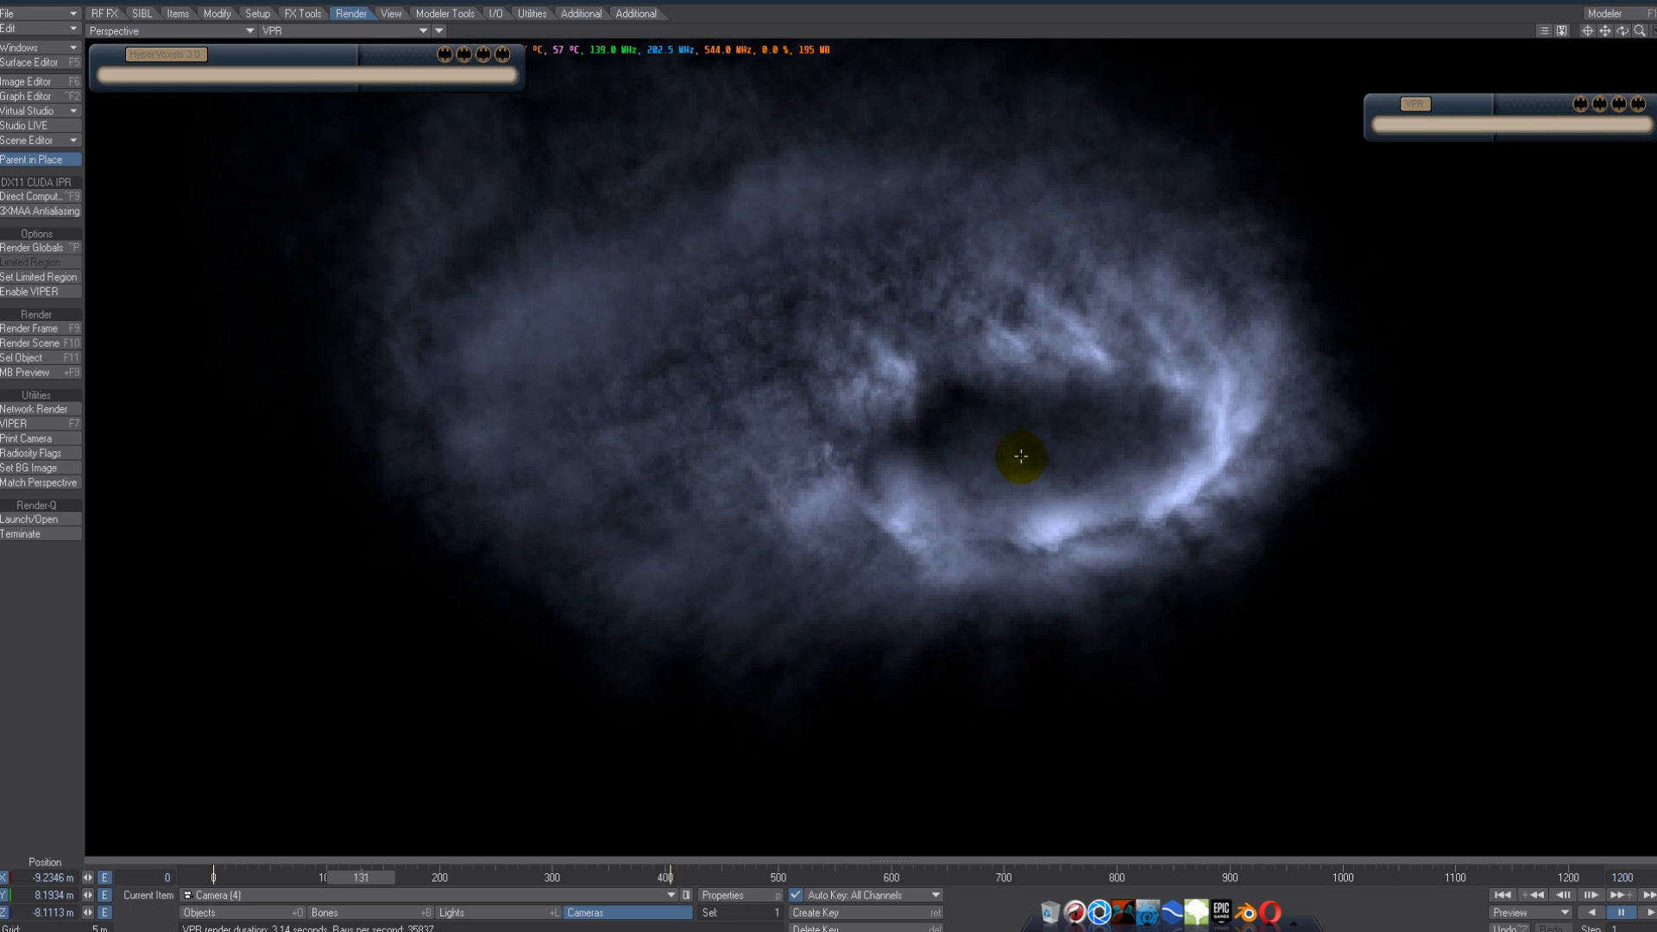
pyautogui.scroll(2, 829, 440)
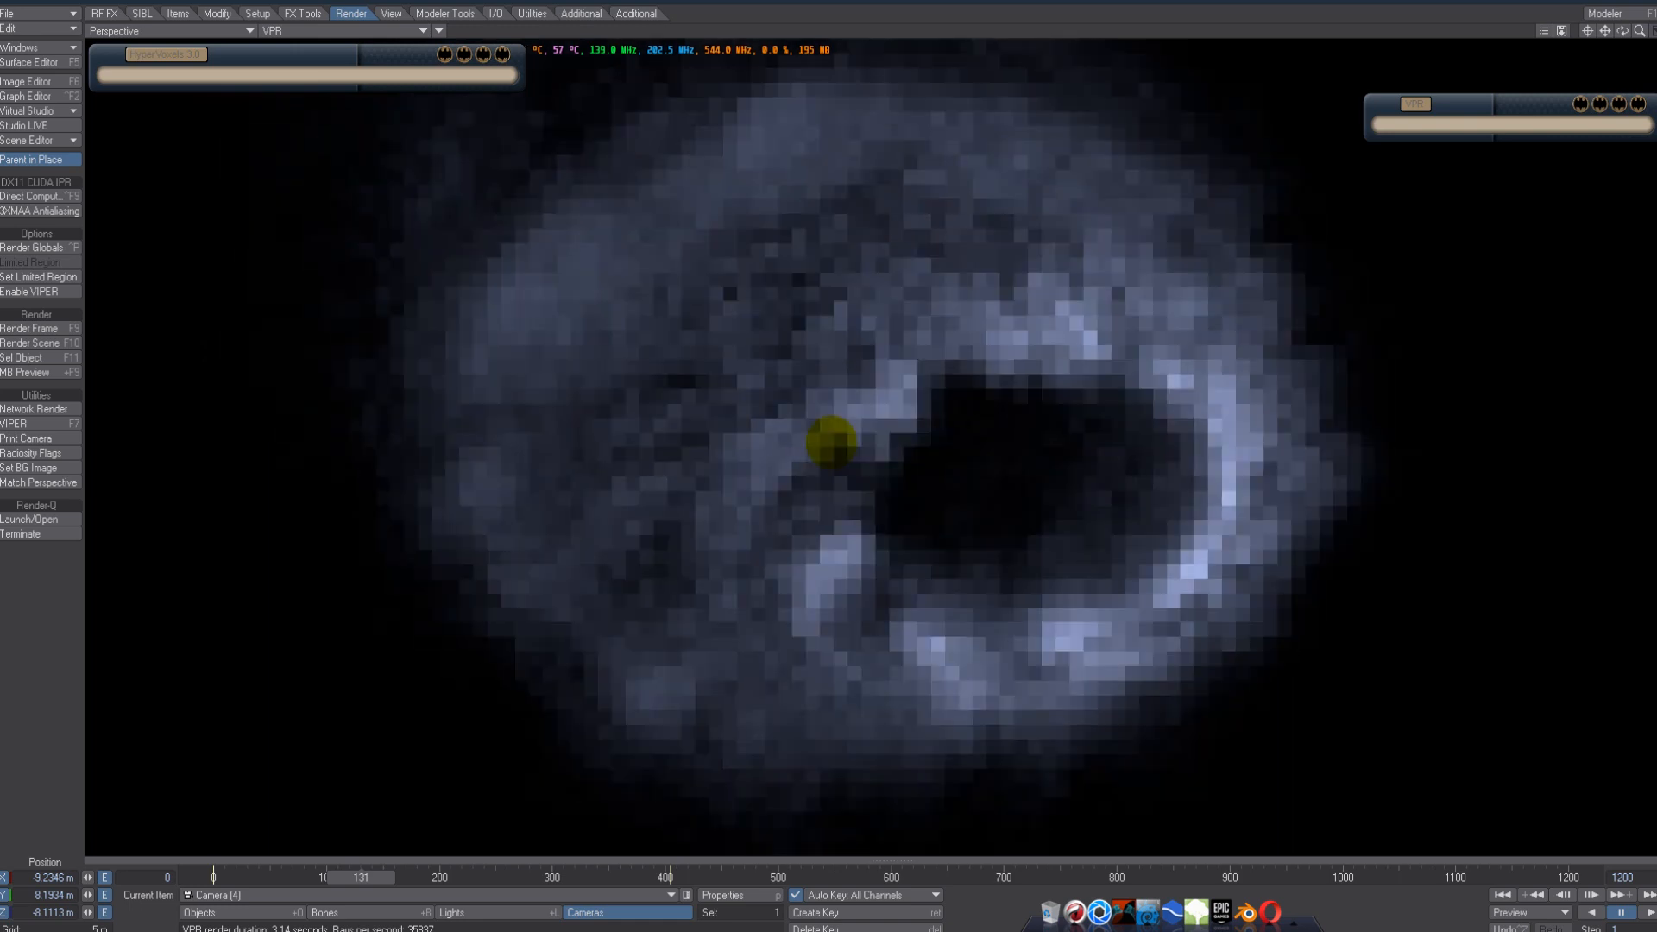
pyautogui.moveTo(830, 452)
pyautogui.keyDown('alt'); pyautogui.mouseDown()
pyautogui.moveTo(832, 437)
pyautogui.moveTo(982, 479)
pyautogui.mouseUp(); pyautogui.keyUp('alt')
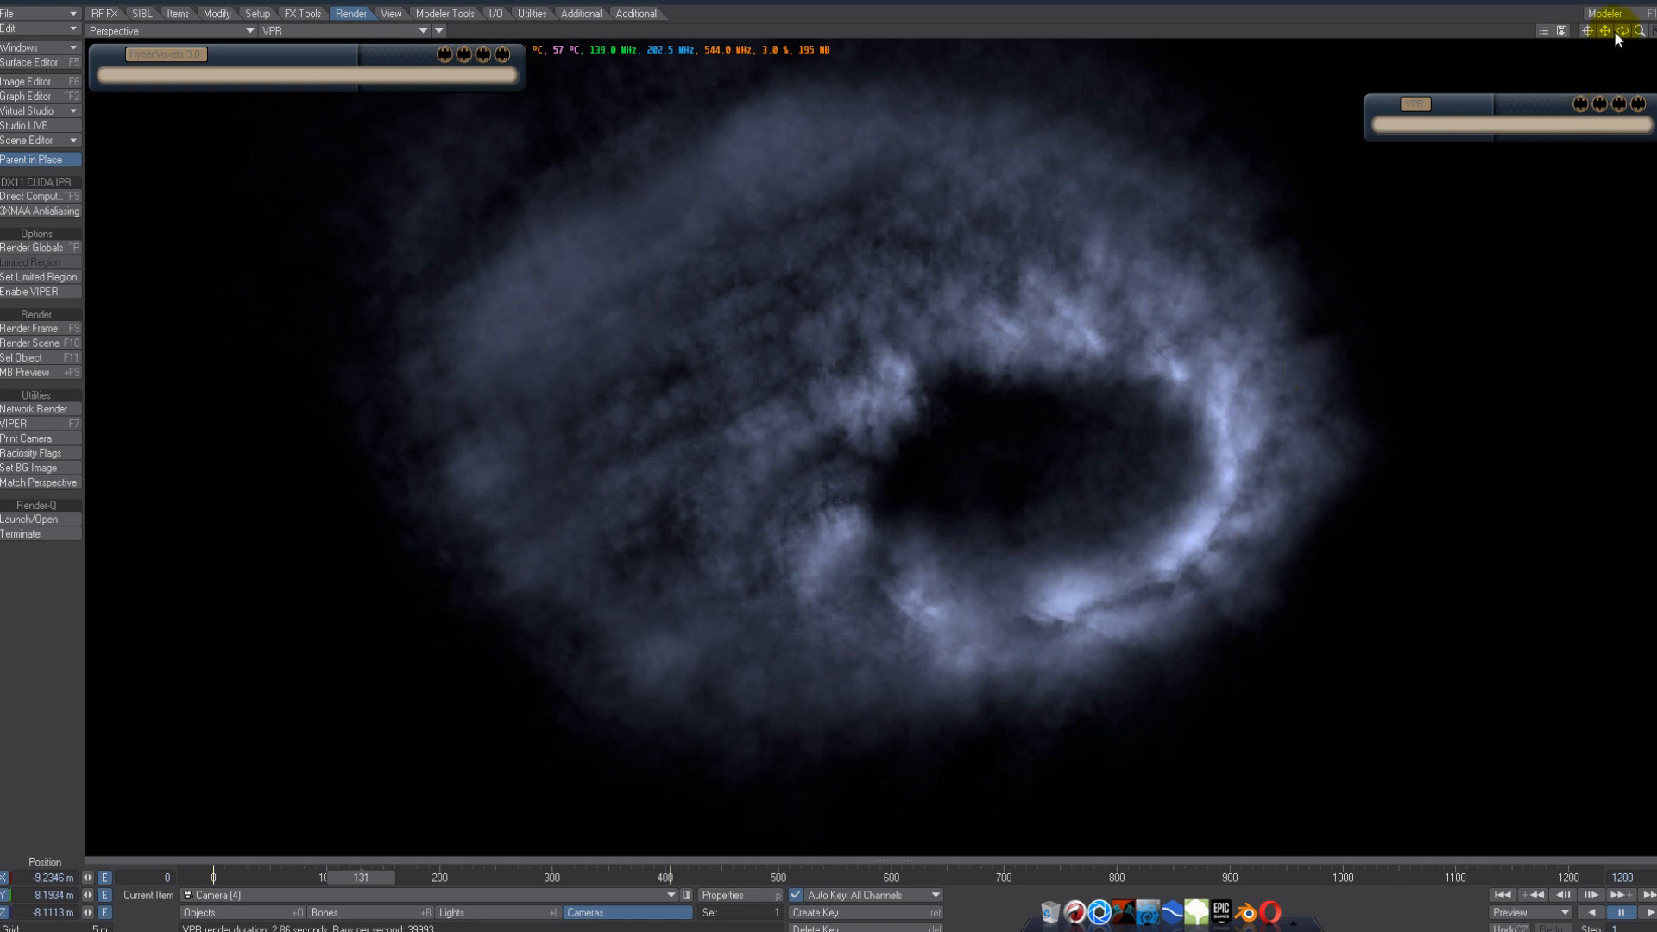
pyautogui.moveTo(1622, 30)
pyautogui.mouseDown()
pyautogui.moveTo(832, 451)
pyautogui.moveTo(832, 437)
pyautogui.moveTo(814, 518)
pyautogui.moveTo(837, 429)
pyautogui.moveTo(831, 441)
pyautogui.mouseUp()
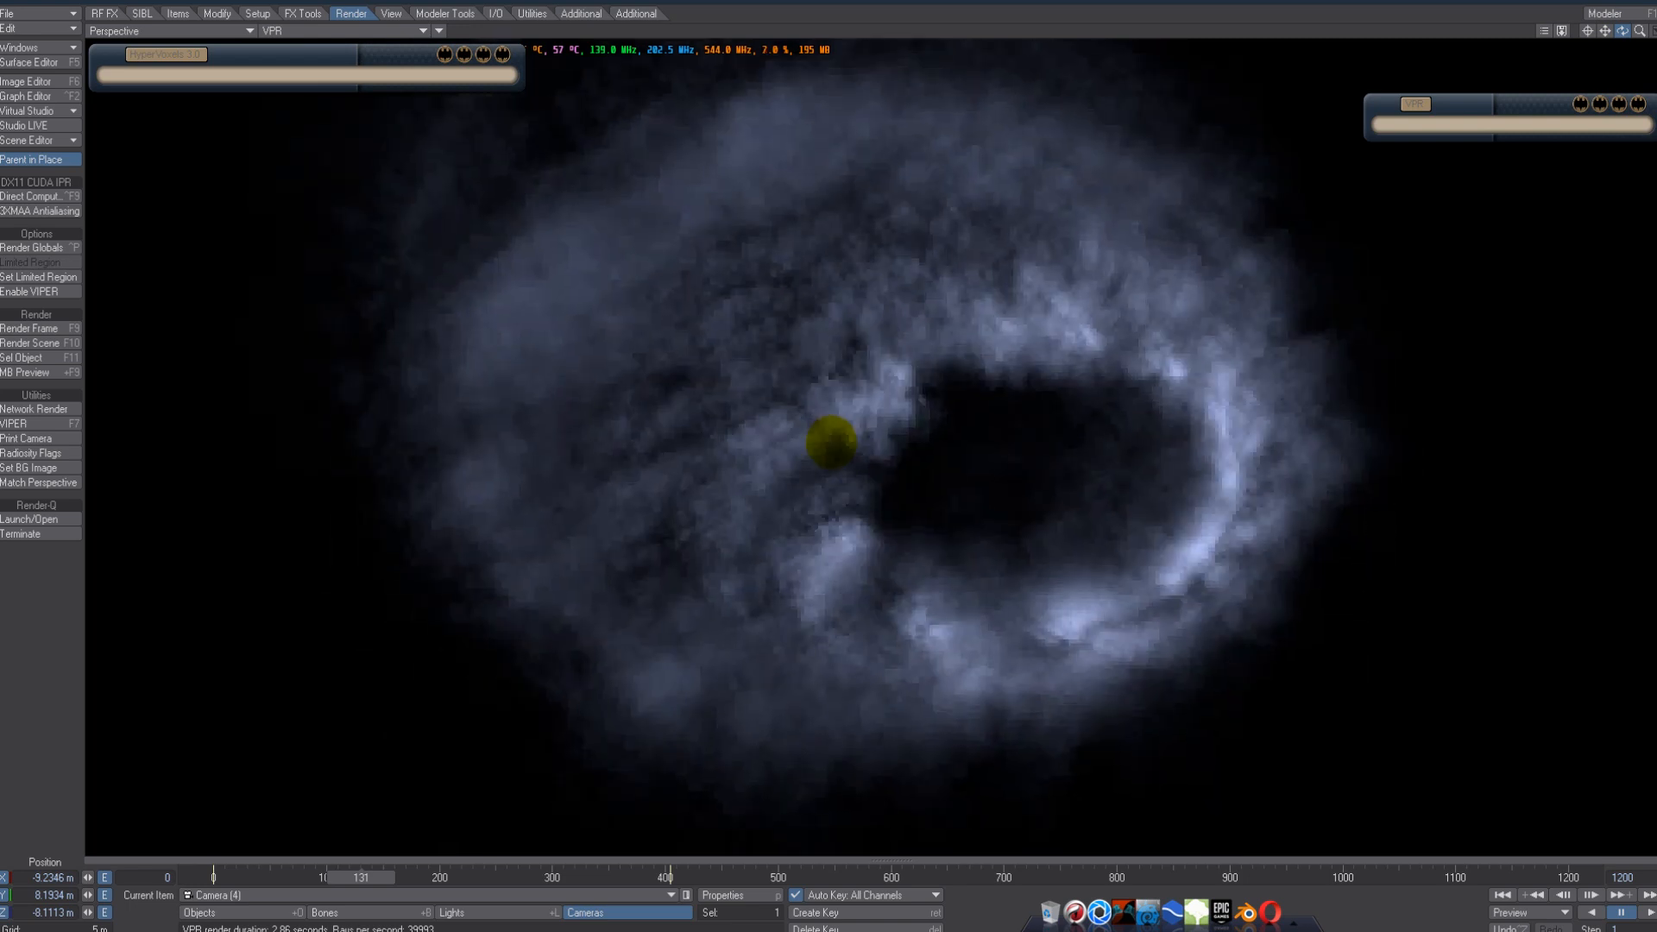
pyautogui.moveTo(831, 442); pyautogui.dragTo(831, 441)
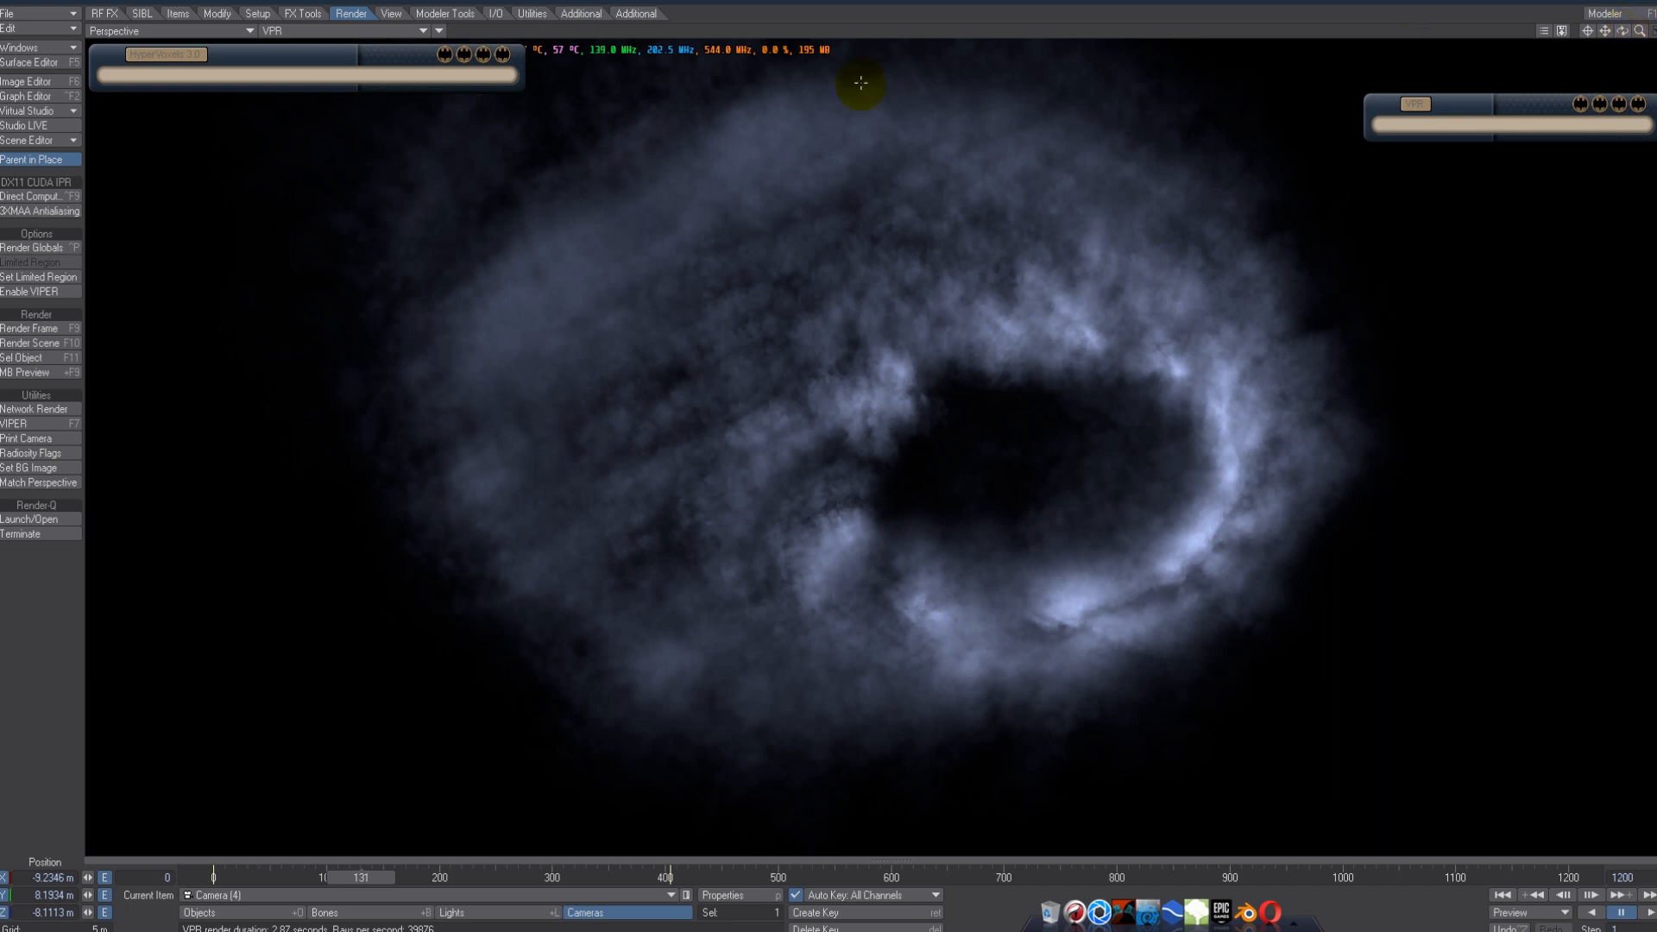
# - Review the Disc object's Geometry, Shading and HyperTexture settings in HyperVoxels, then collapse the window and move it slightly lower
pyautogui.click(401, 52)
pyautogui.click(444, 55)
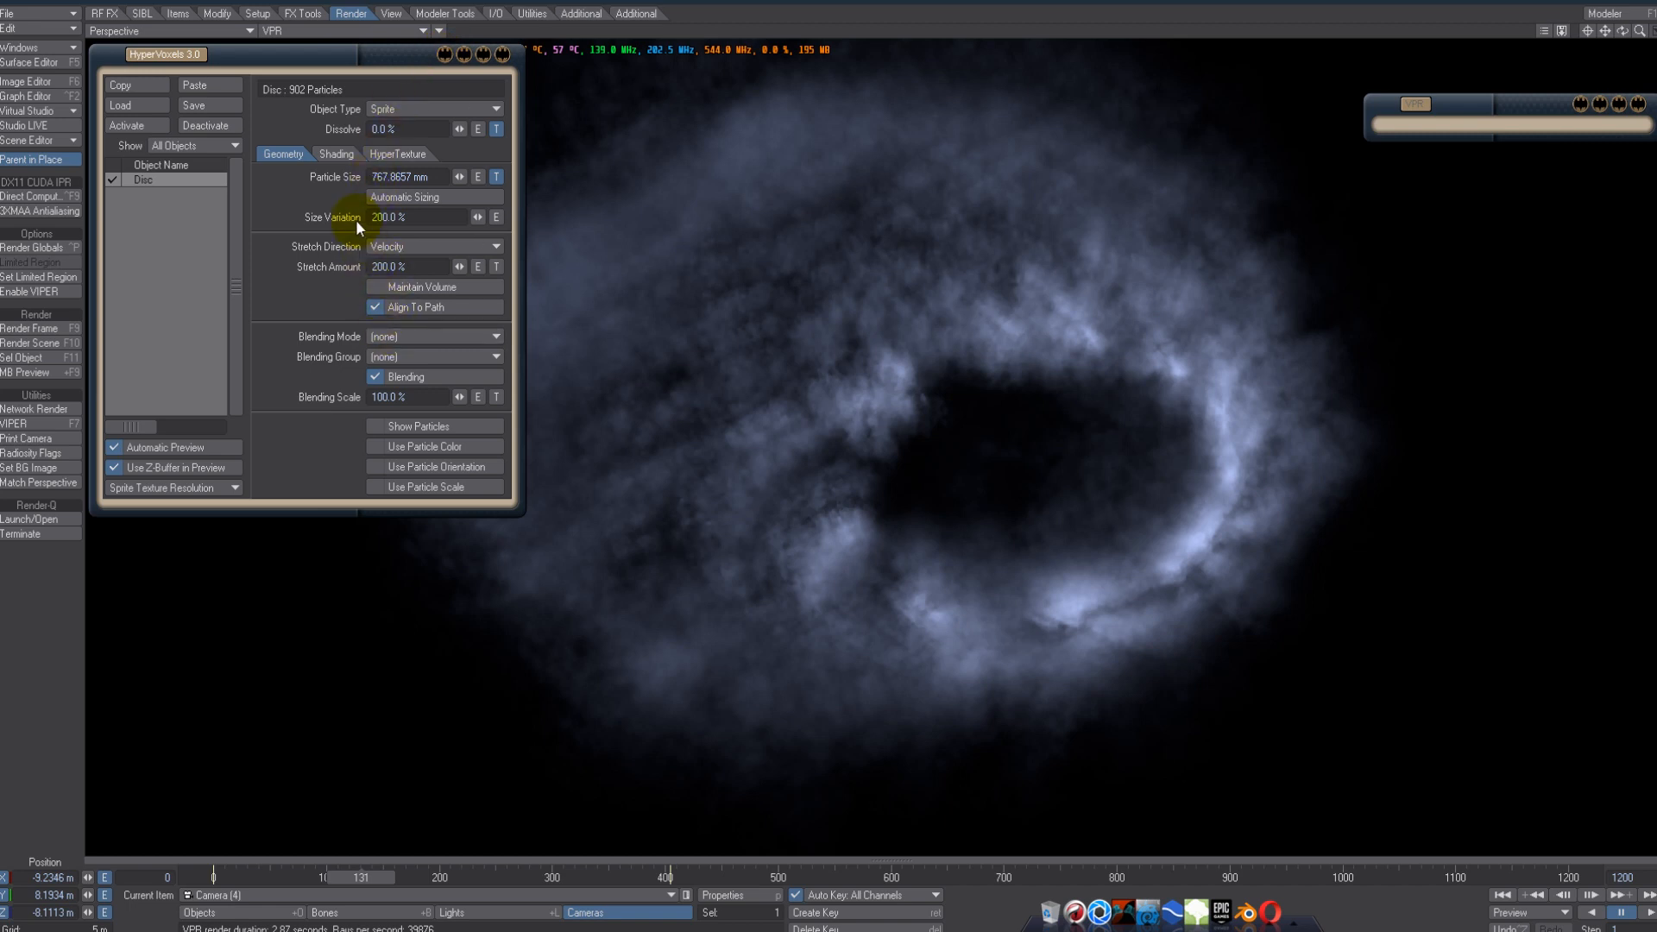
pyautogui.click(349, 156)
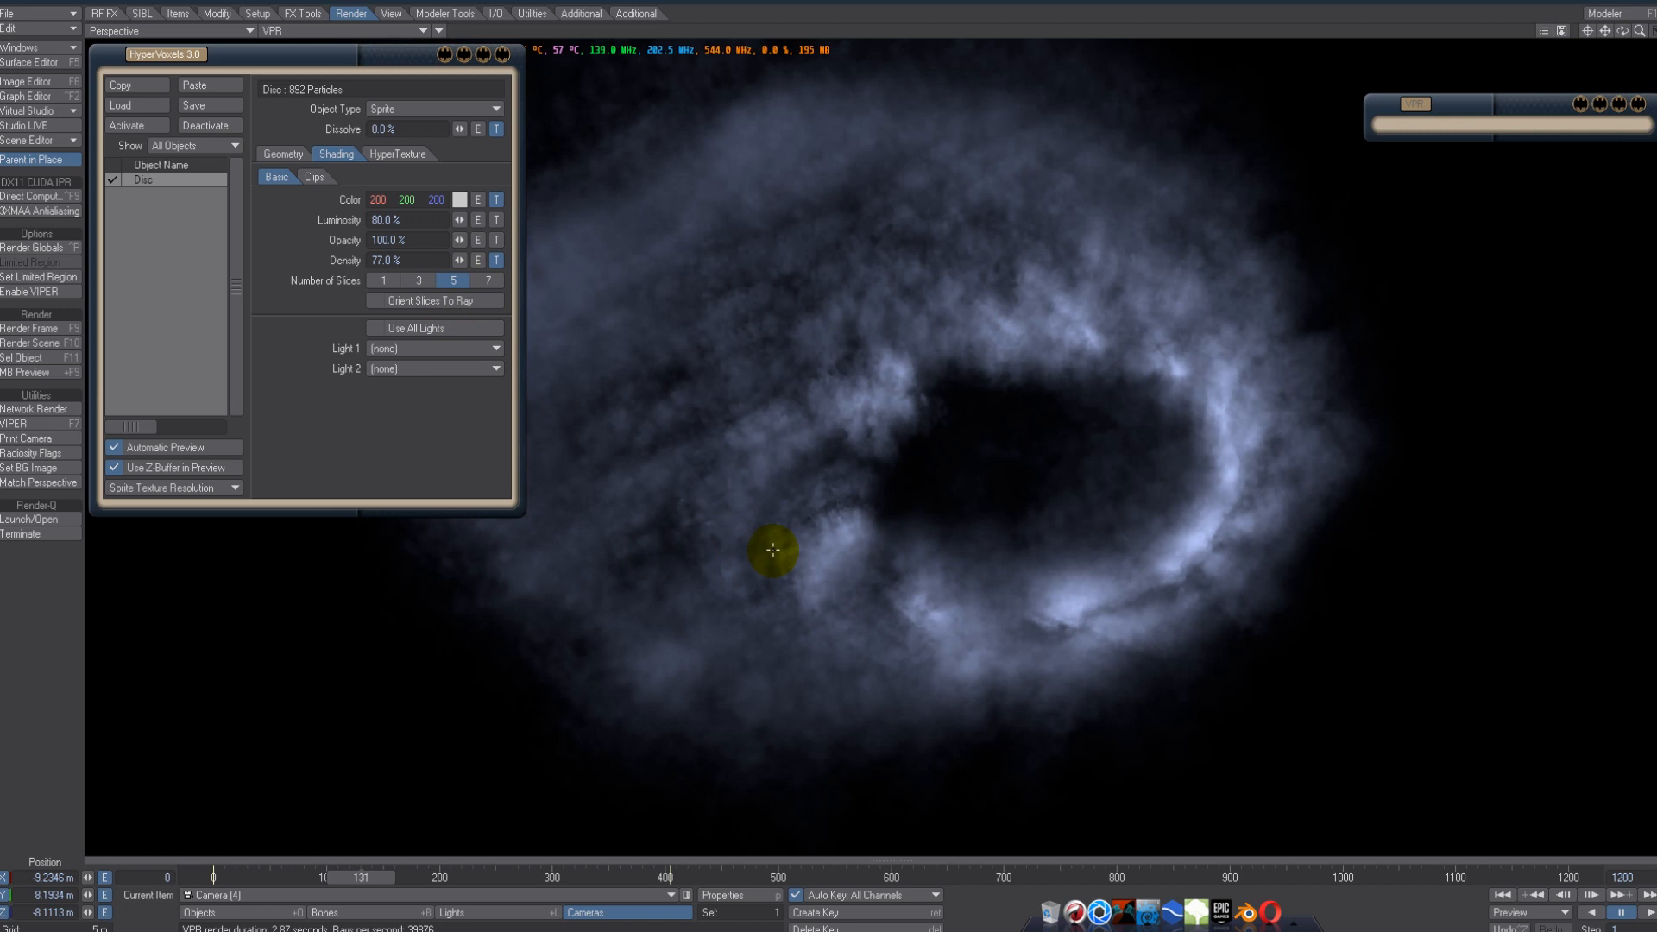
pyautogui.click(402, 153)
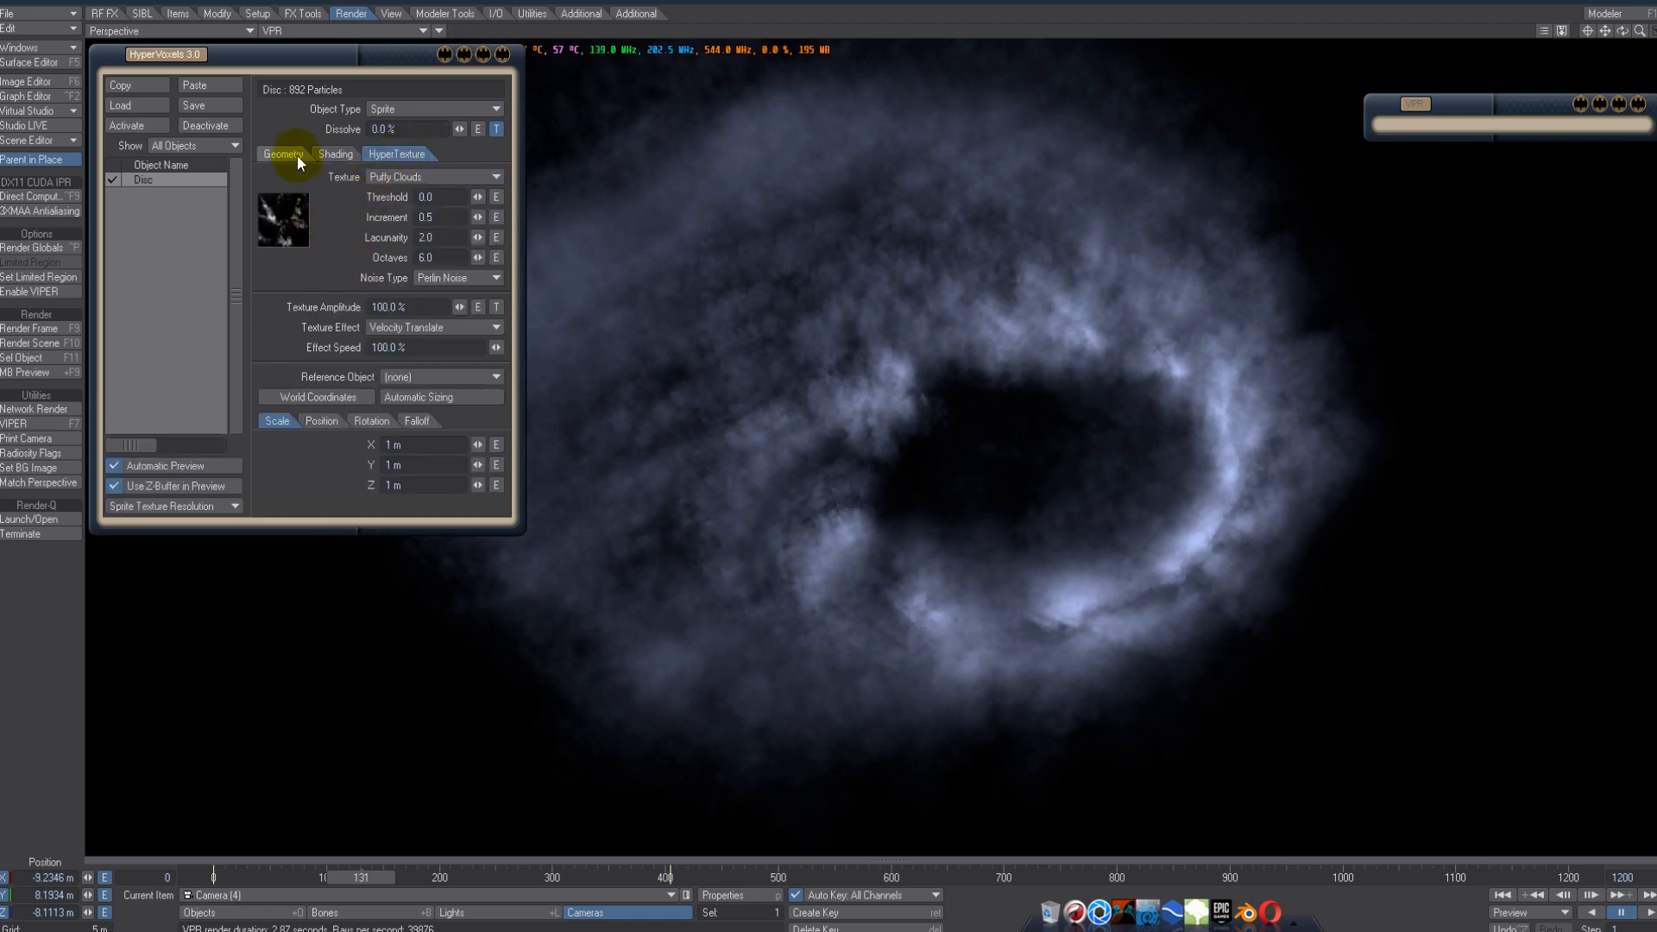
pyautogui.click(297, 155)
pyautogui.click(424, 164)
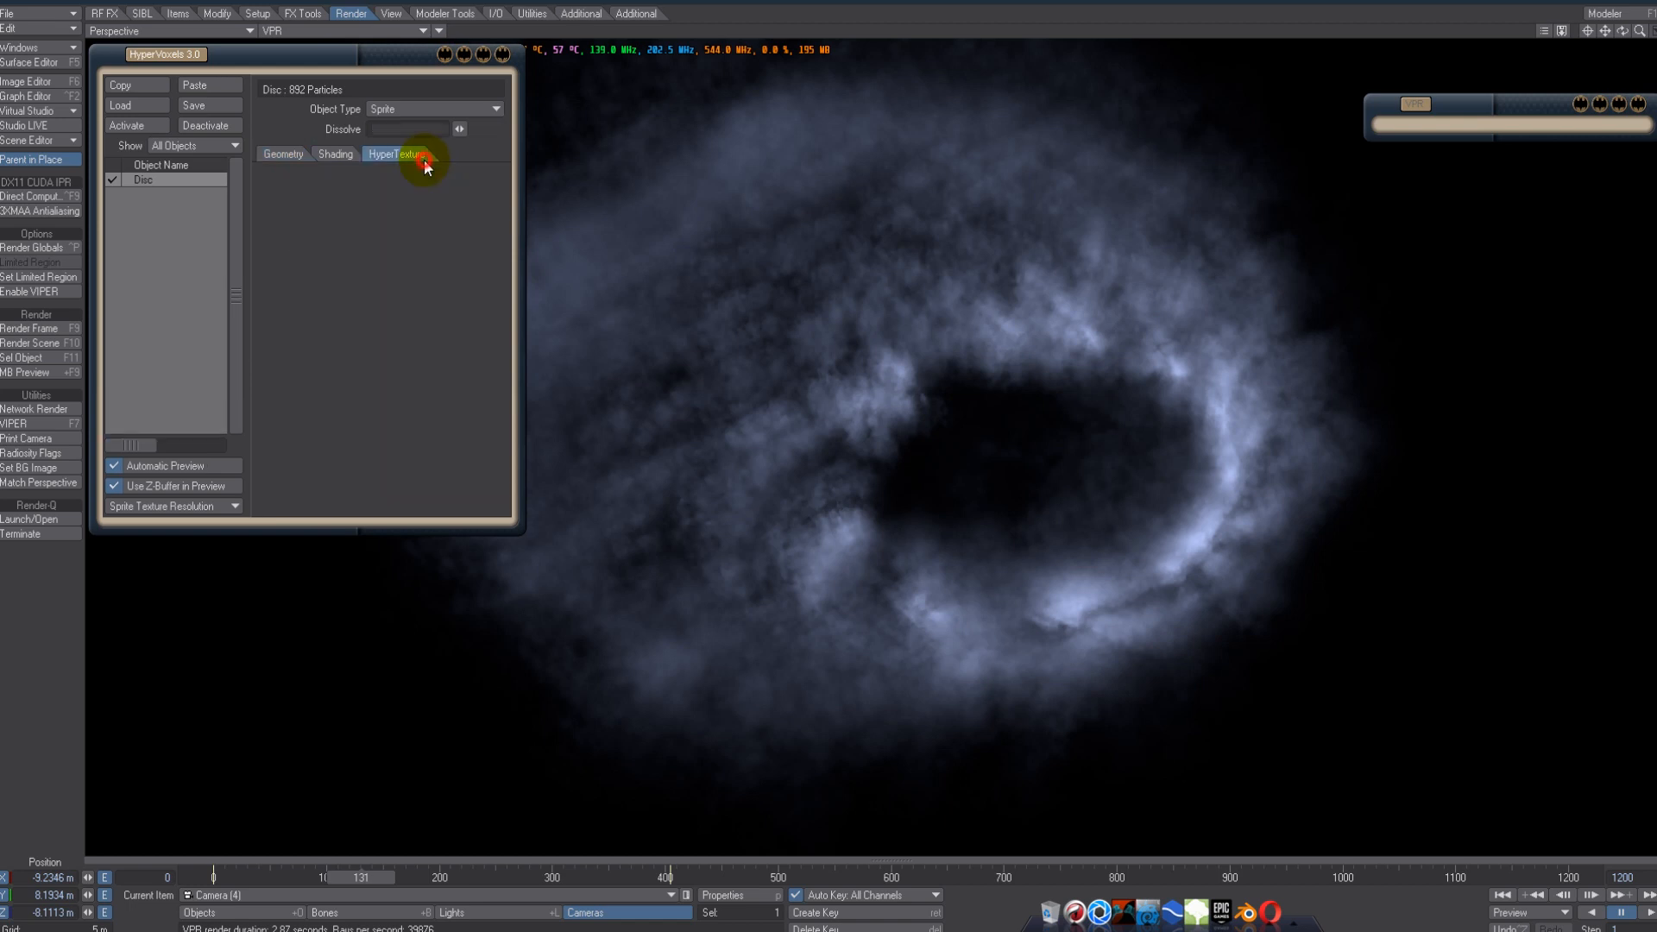
pyautogui.click(297, 155)
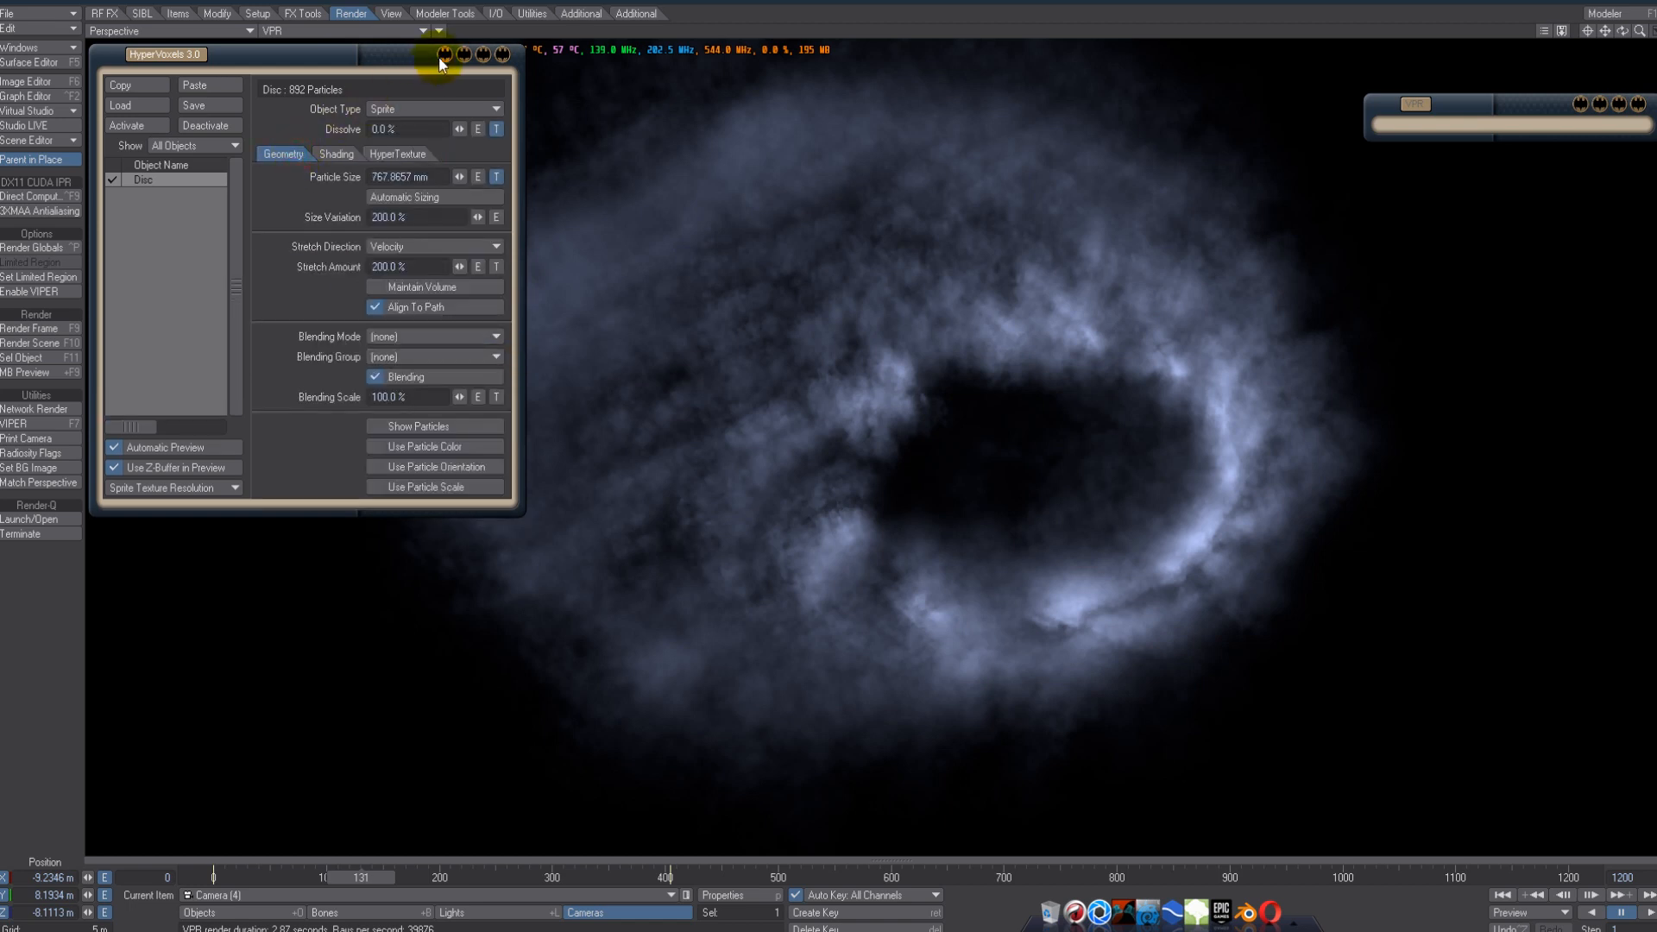
pyautogui.click(438, 59)
pyautogui.moveTo(398, 62); pyautogui.dragTo(399, 94)
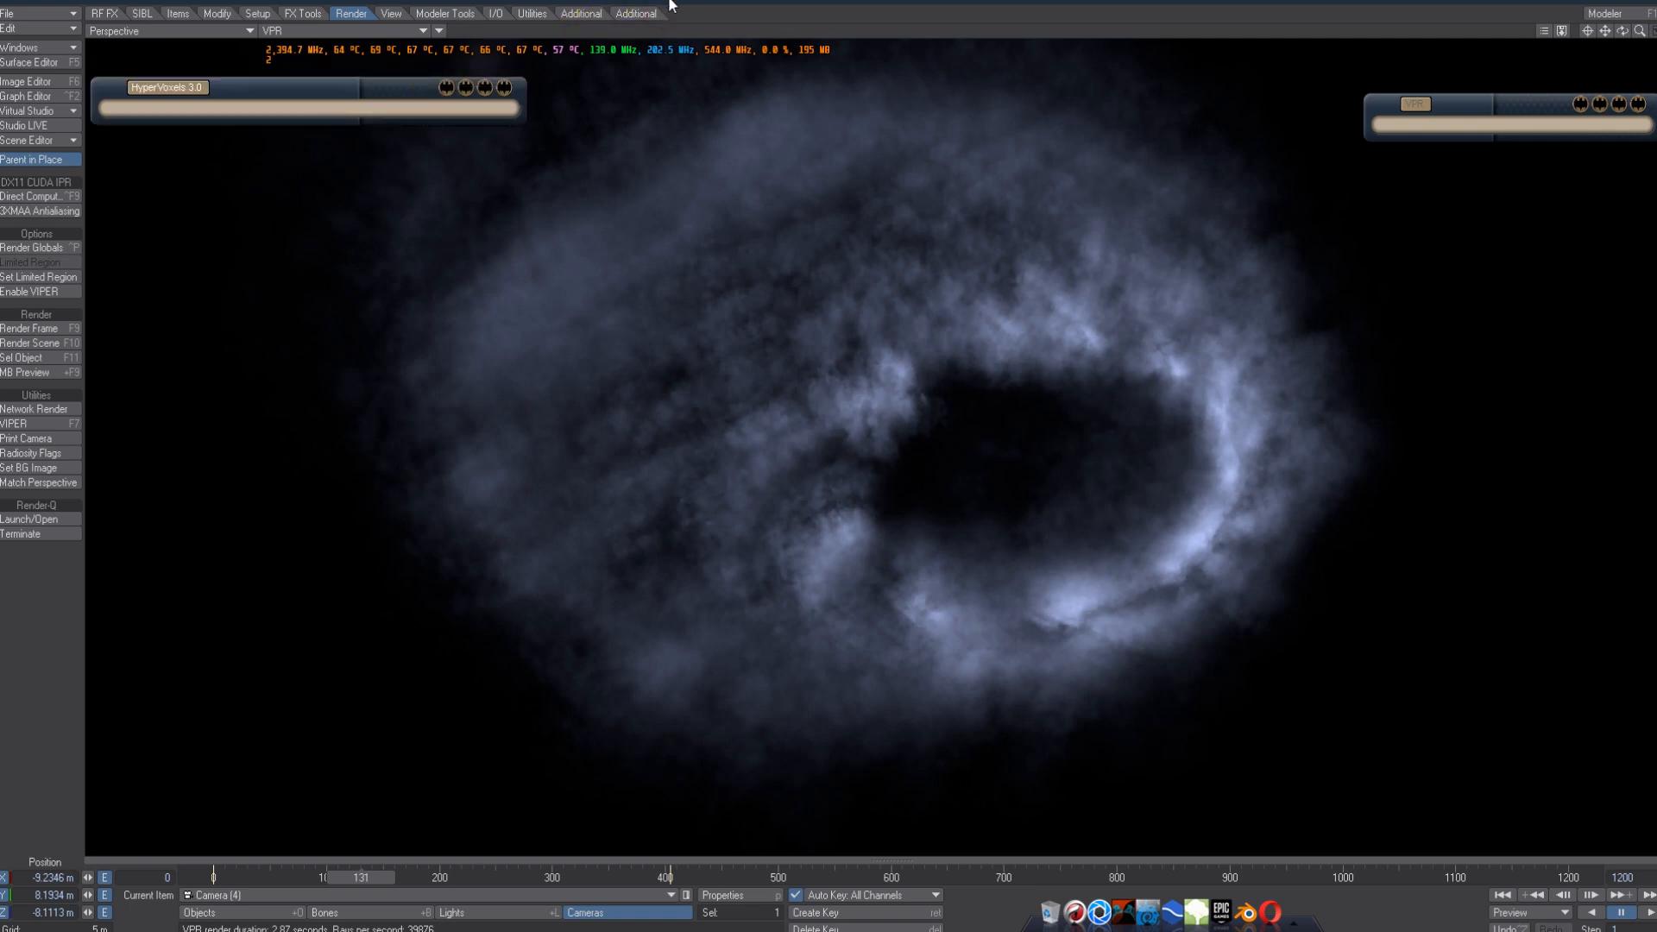
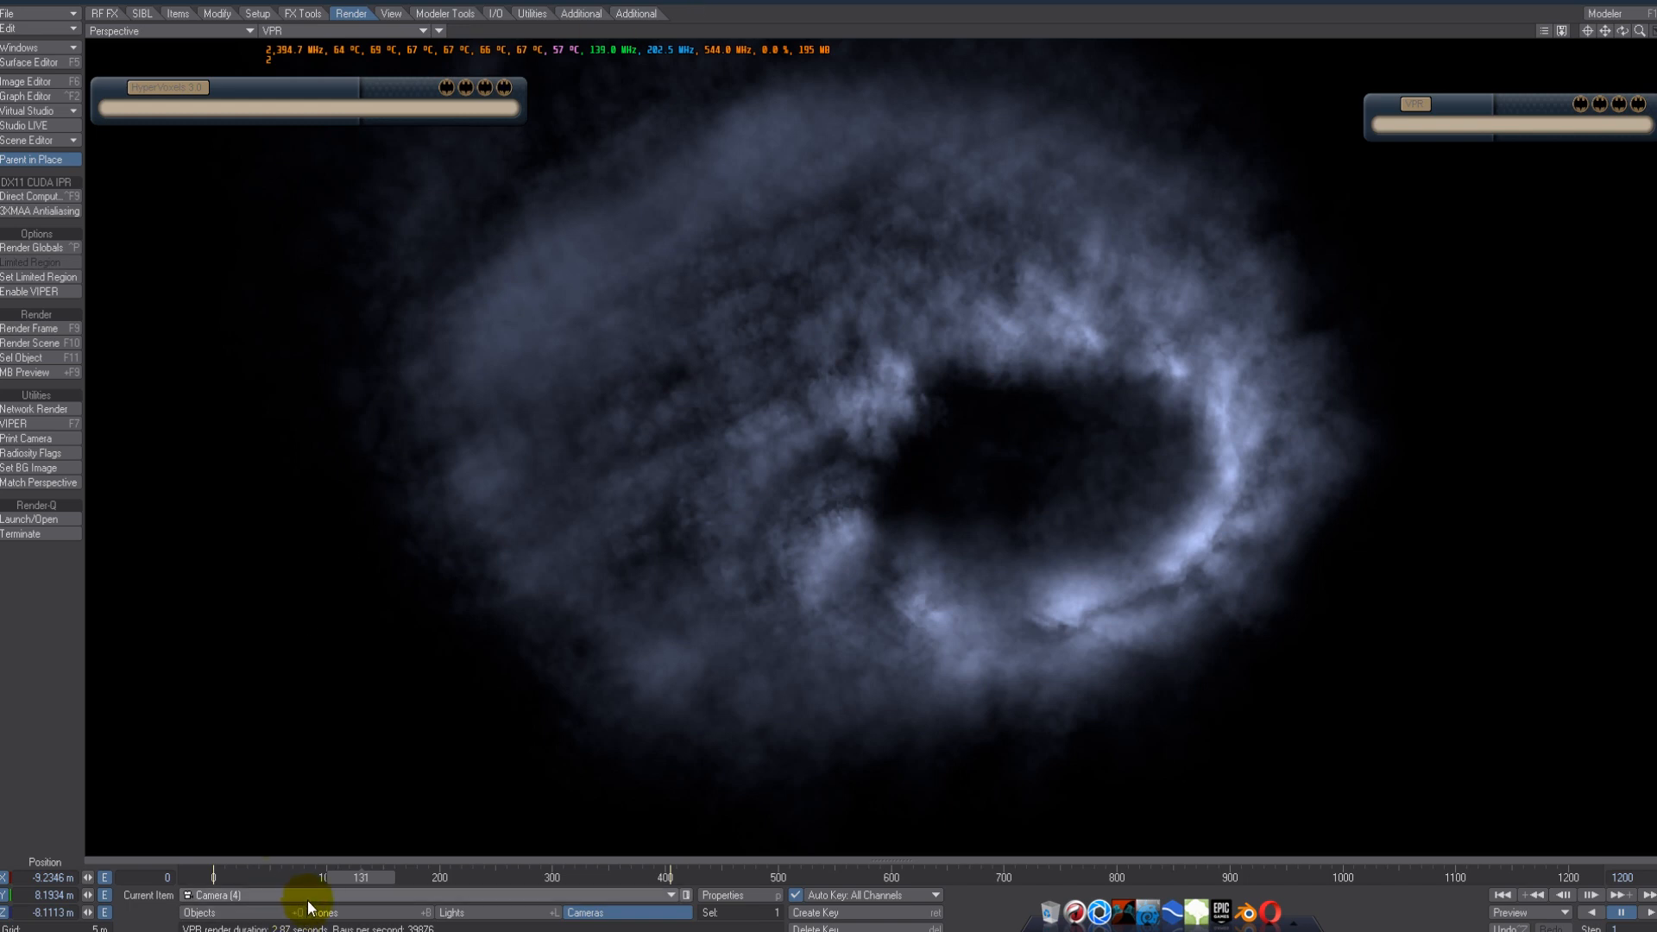
# - Scrub the timeline through frame 432 and back and forth between about frames 500 and 700 to examine the cloud's motion, stopping at frame 630
pyautogui.click(313, 877)
pyautogui.moveTo(313, 878); pyautogui.dragTo(701, 872)
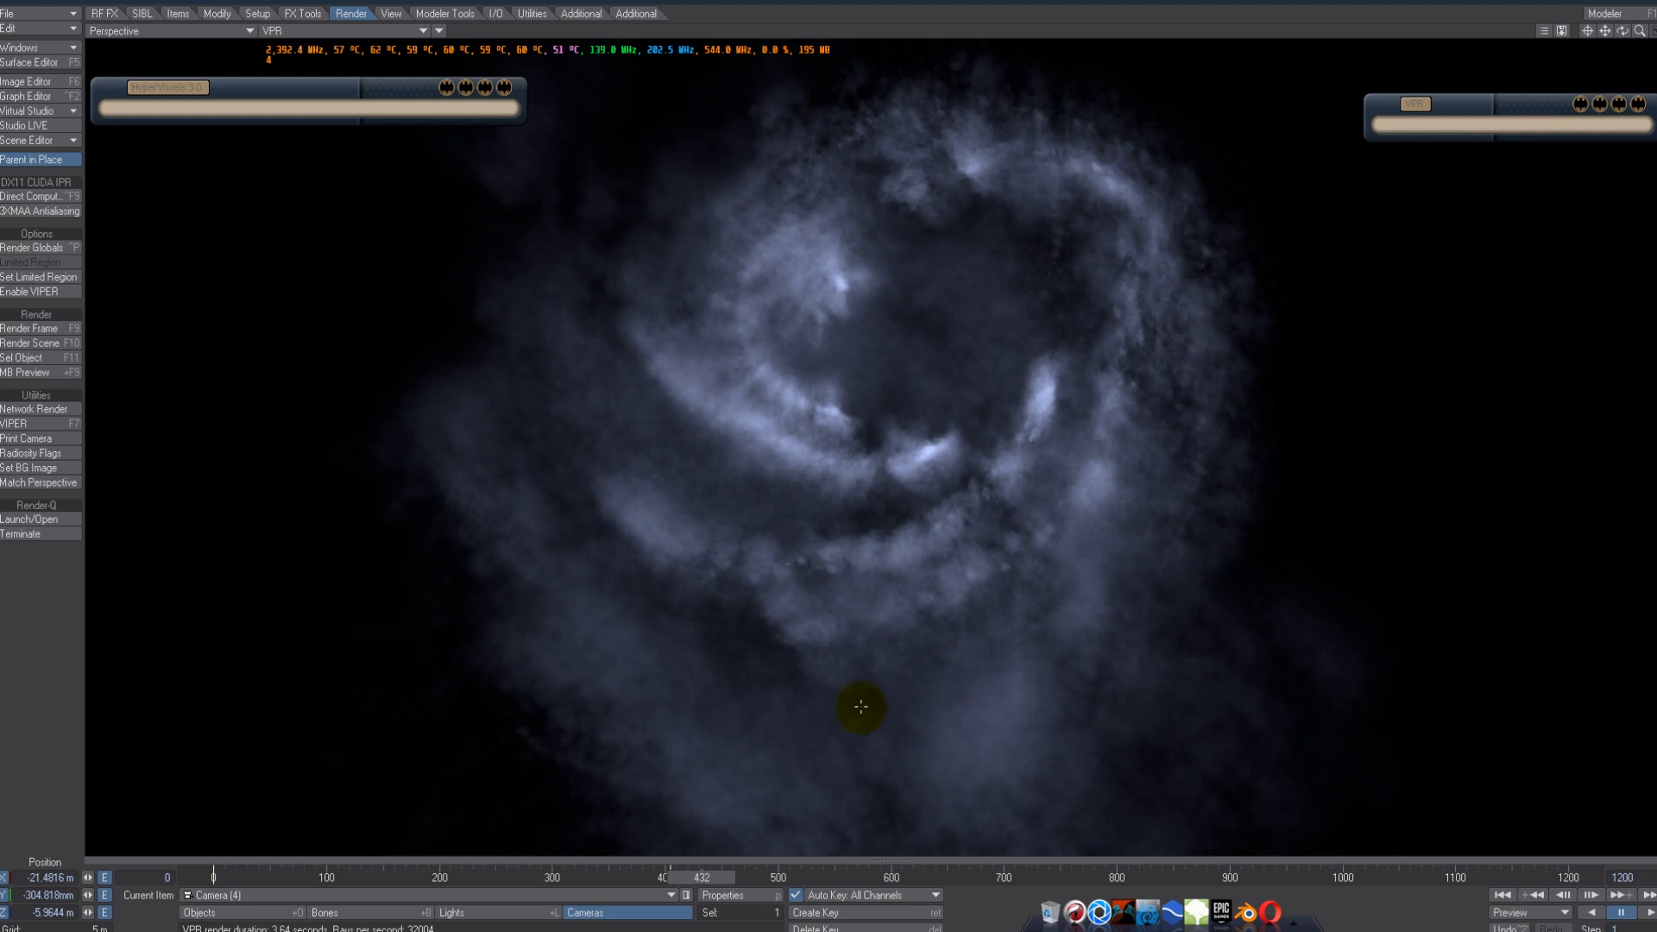
pyautogui.click(783, 876)
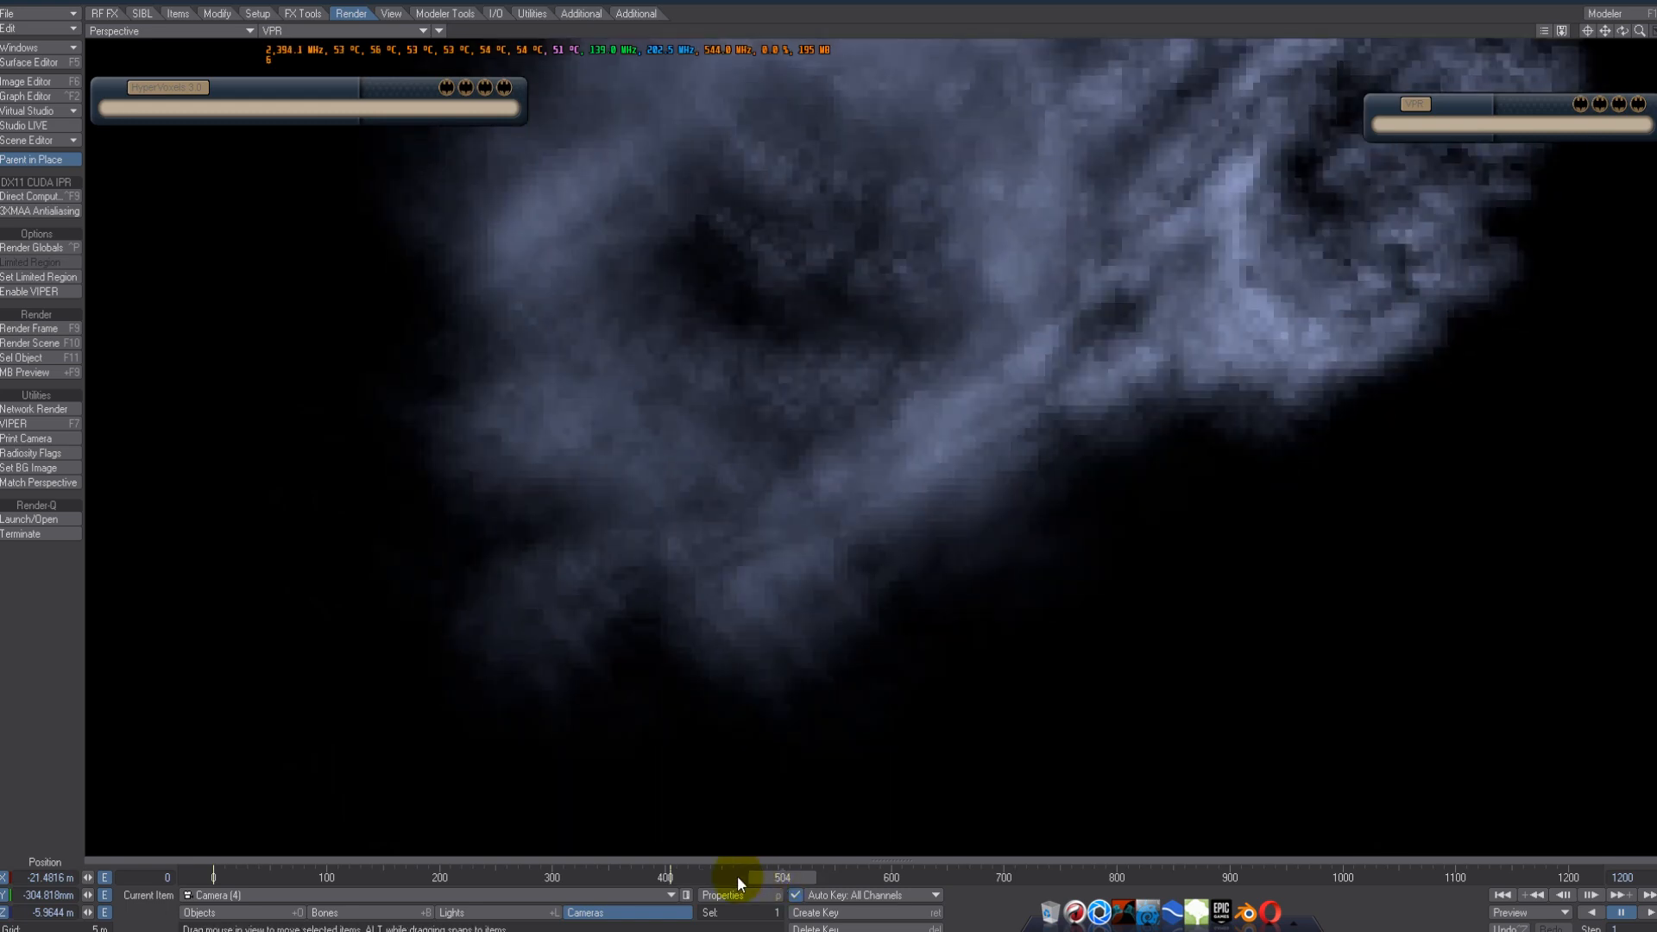
pyautogui.click(738, 876)
pyautogui.click(798, 878)
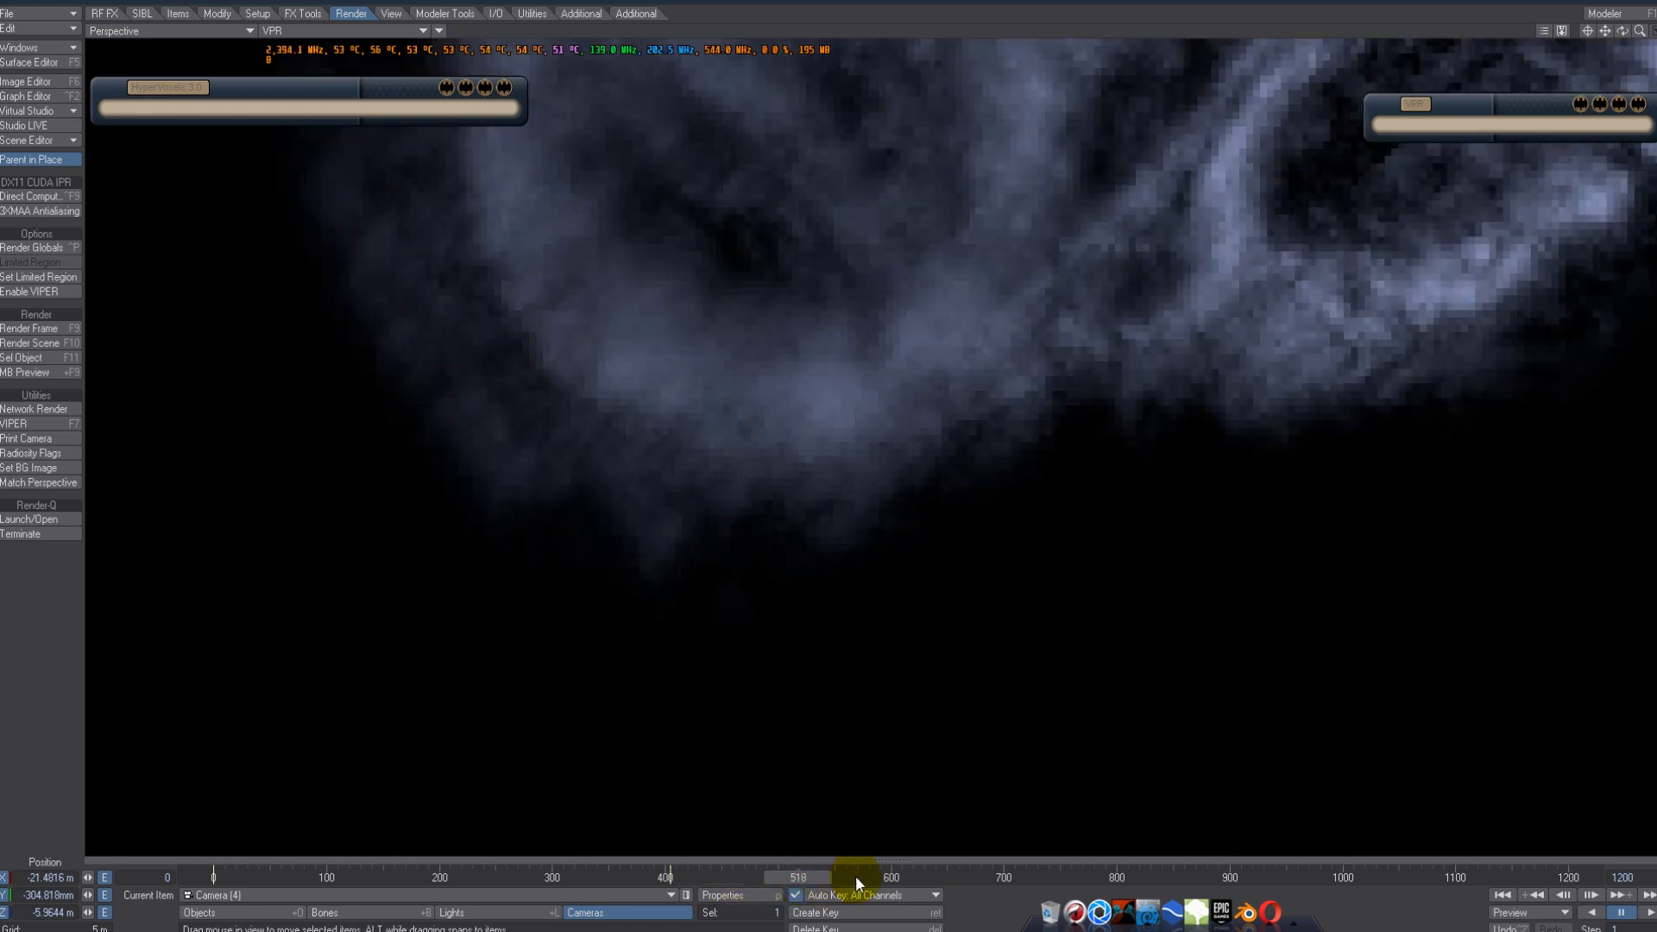
pyautogui.click(856, 875)
pyautogui.click(962, 873)
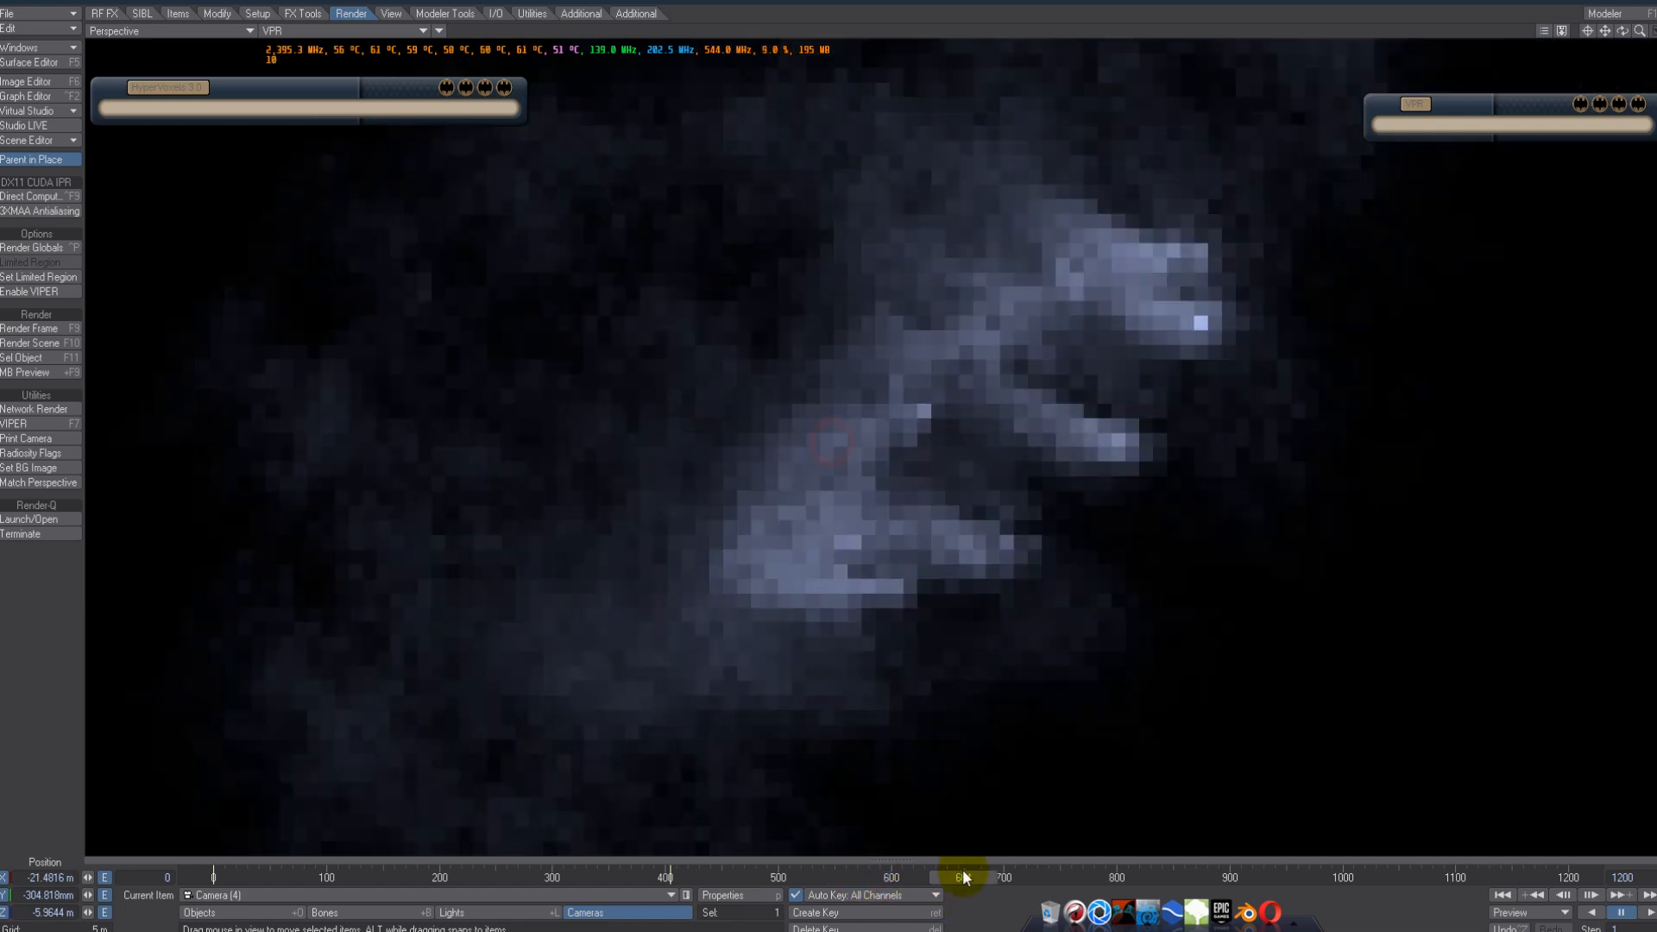
pyautogui.click(858, 877)
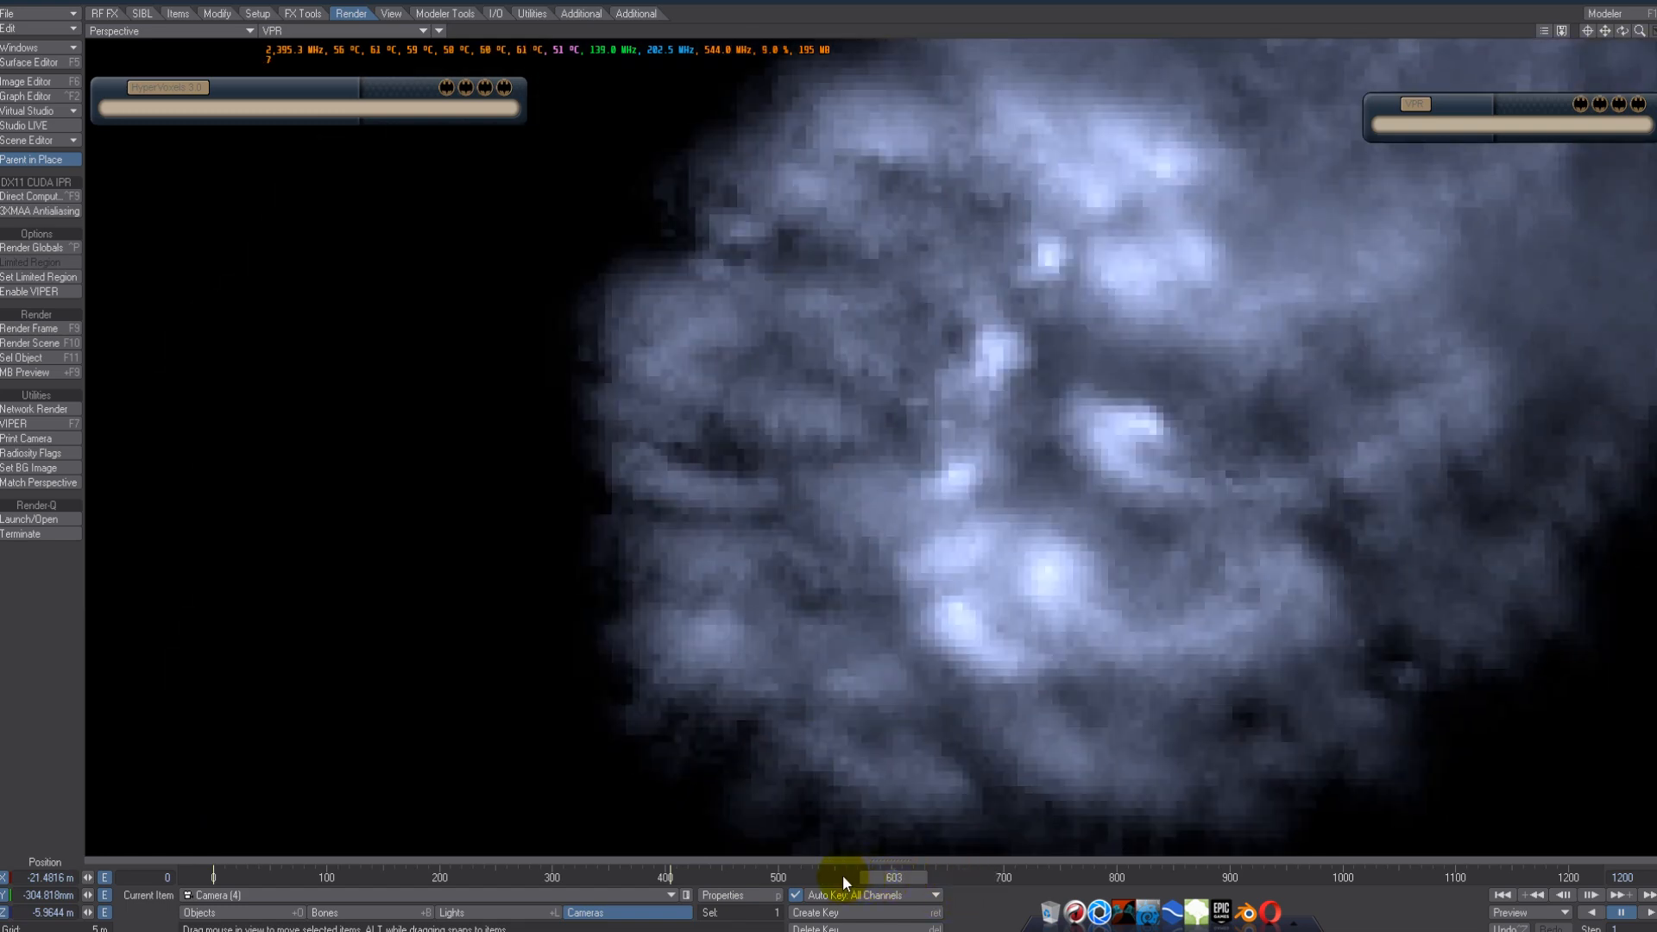
pyautogui.click(843, 874)
pyautogui.moveTo(842, 874); pyautogui.dragTo(944, 872)
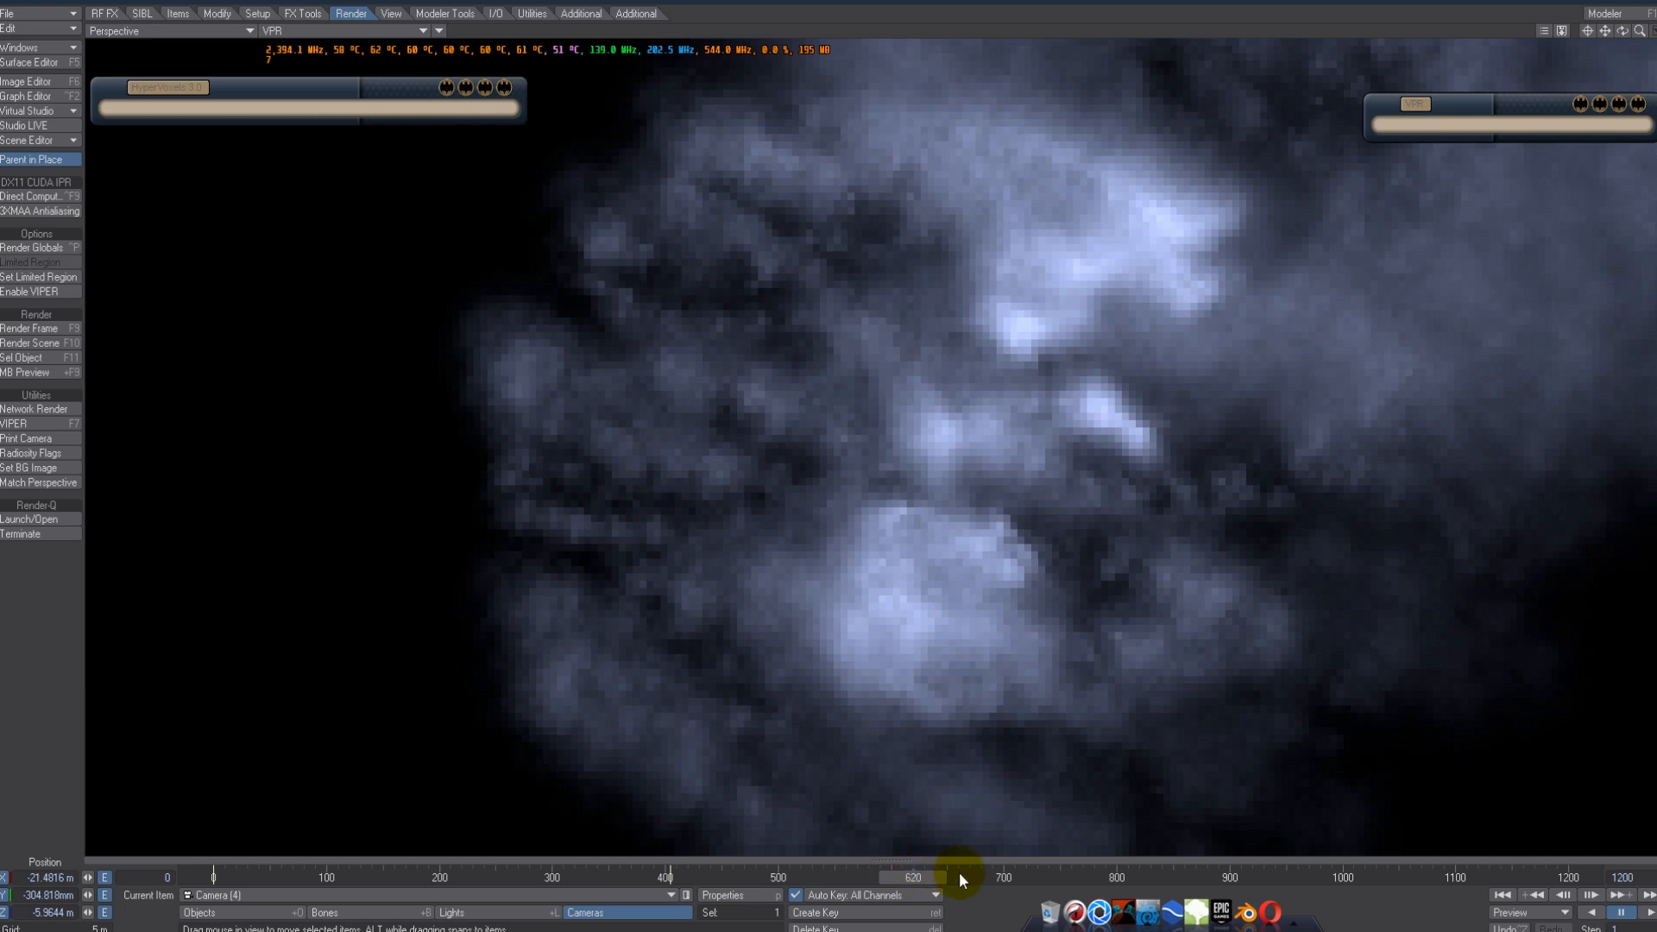
pyautogui.click(999, 877)
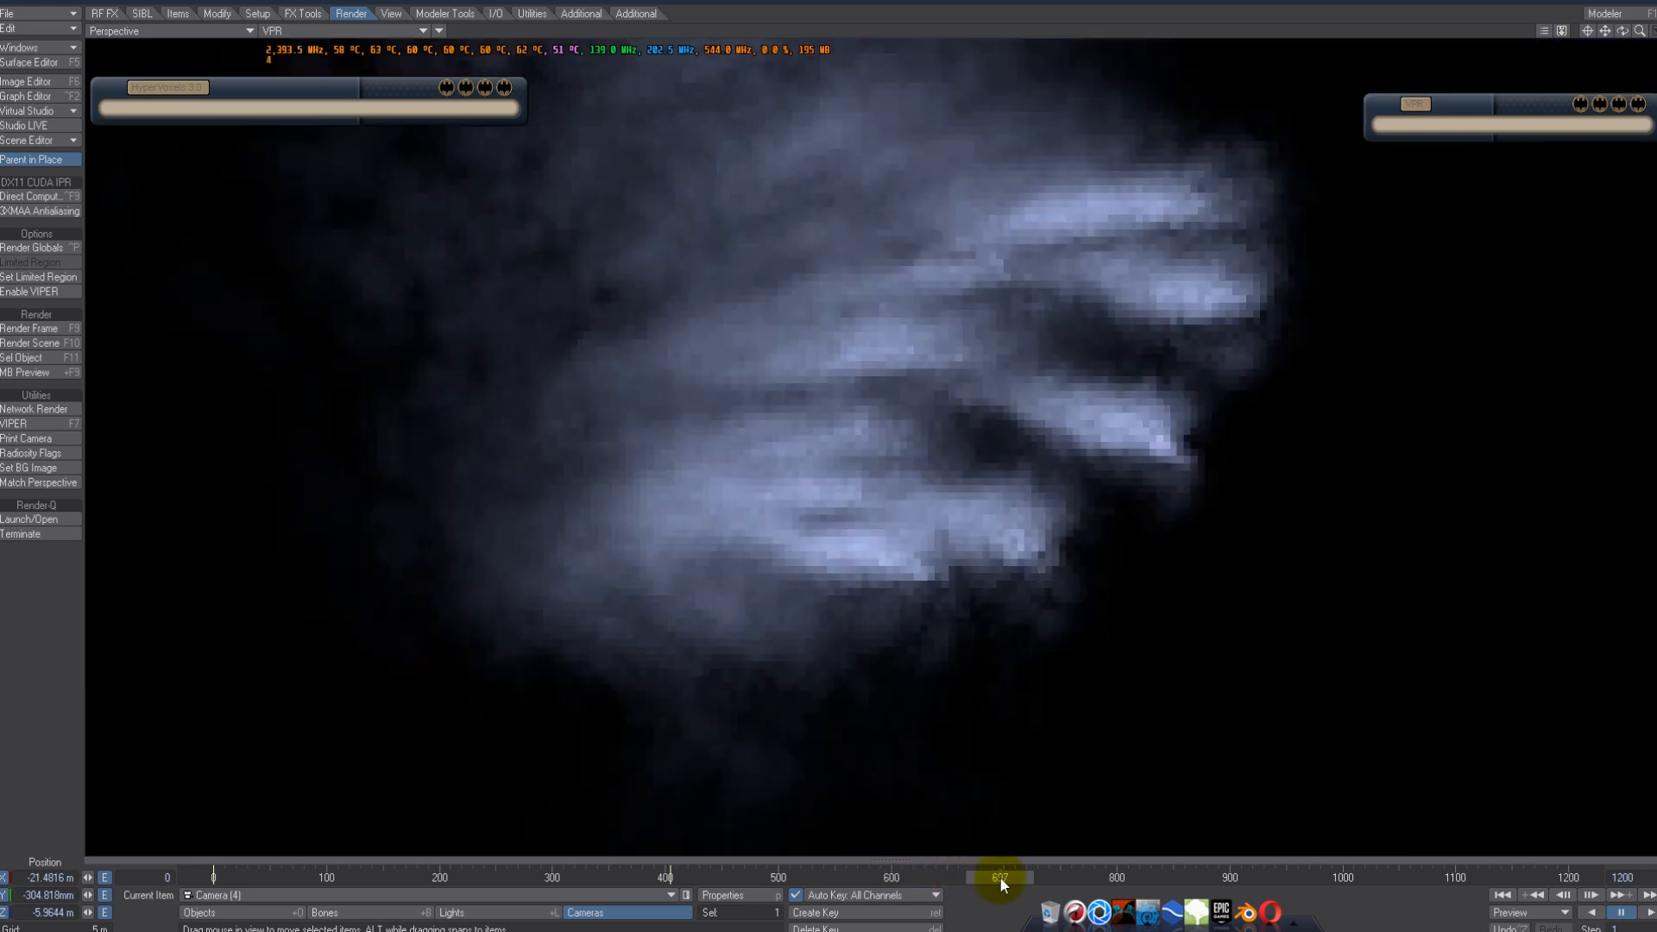
pyautogui.click(939, 874)
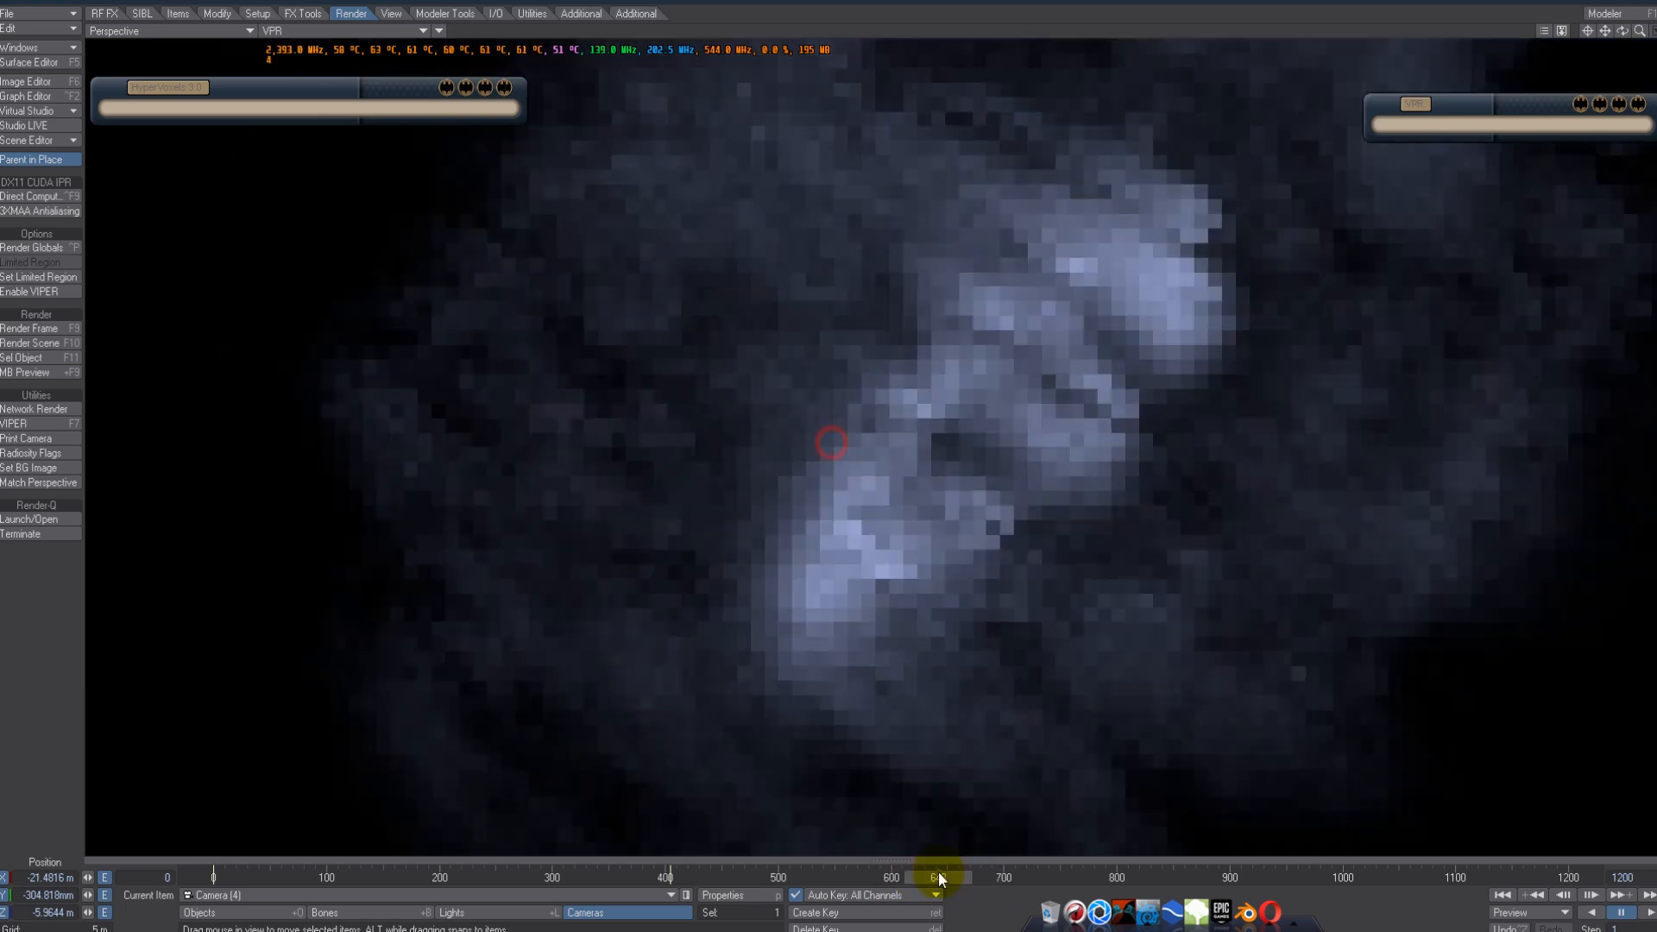
pyautogui.click(887, 877)
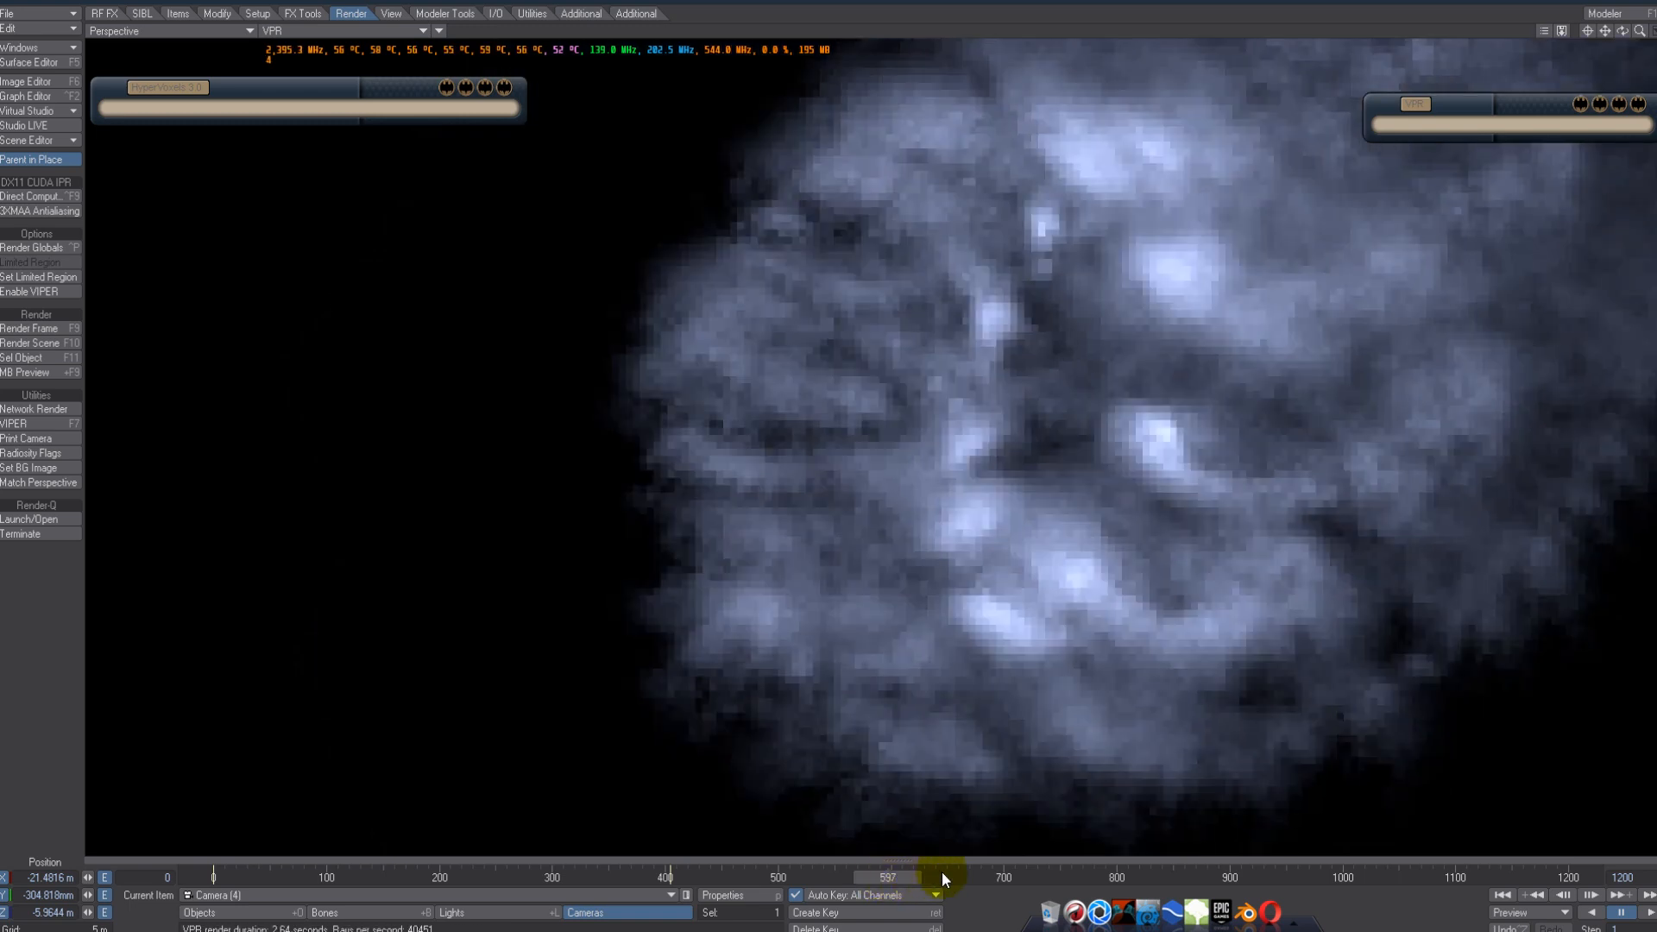
pyautogui.click(951, 877)
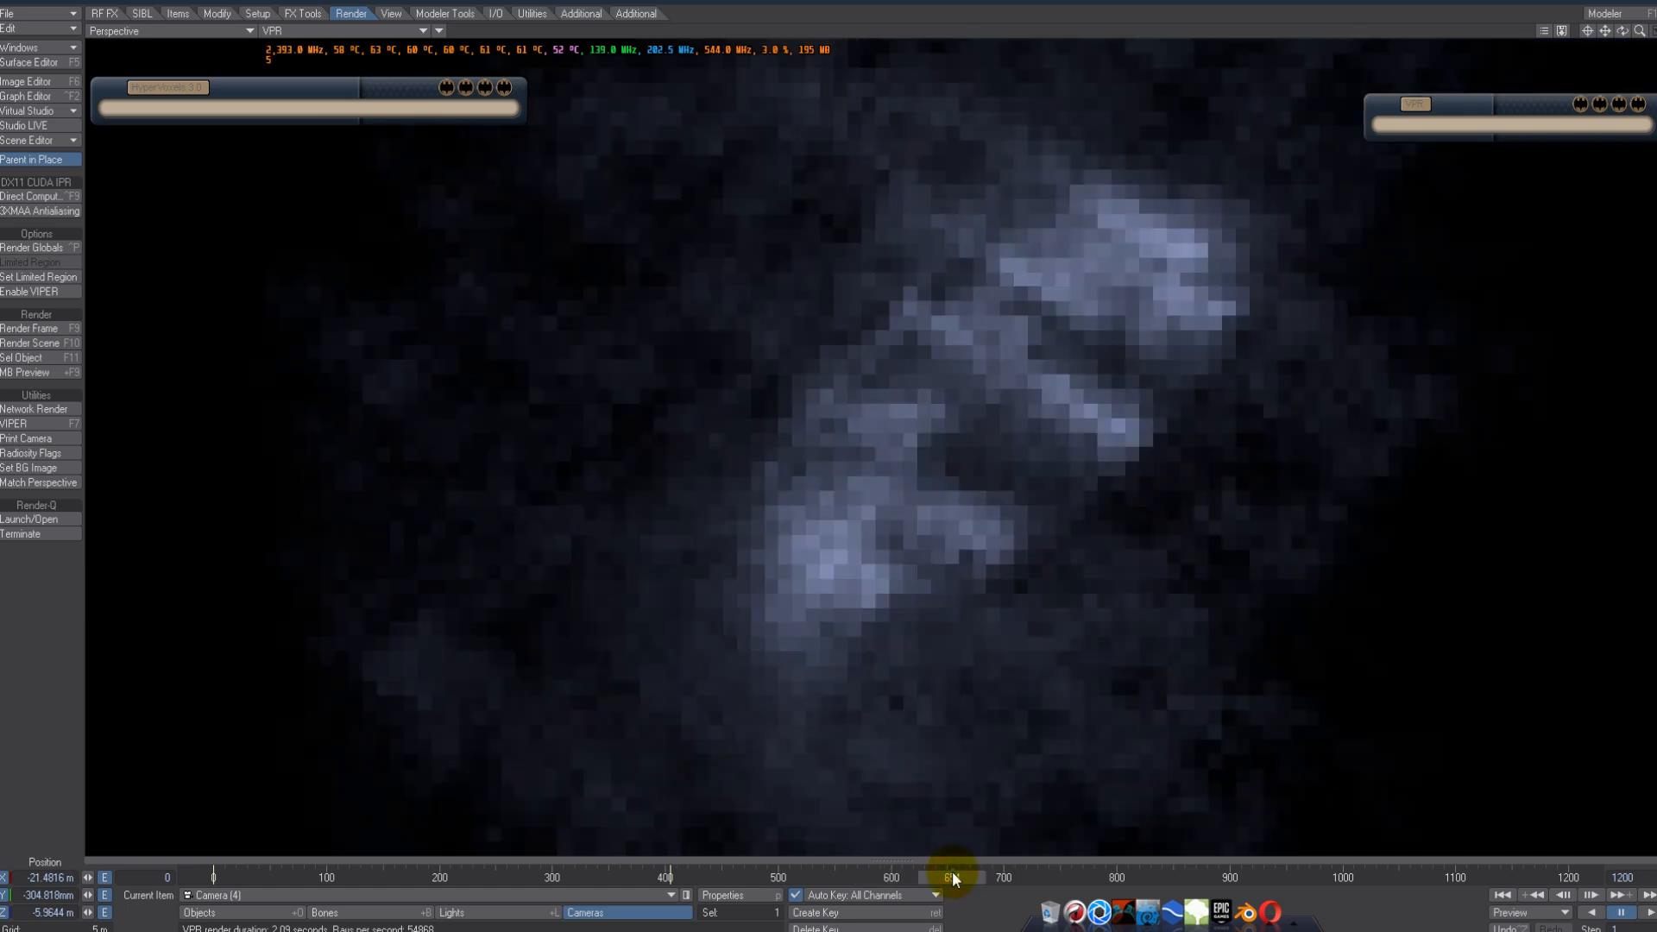
pyautogui.click(1013, 876)
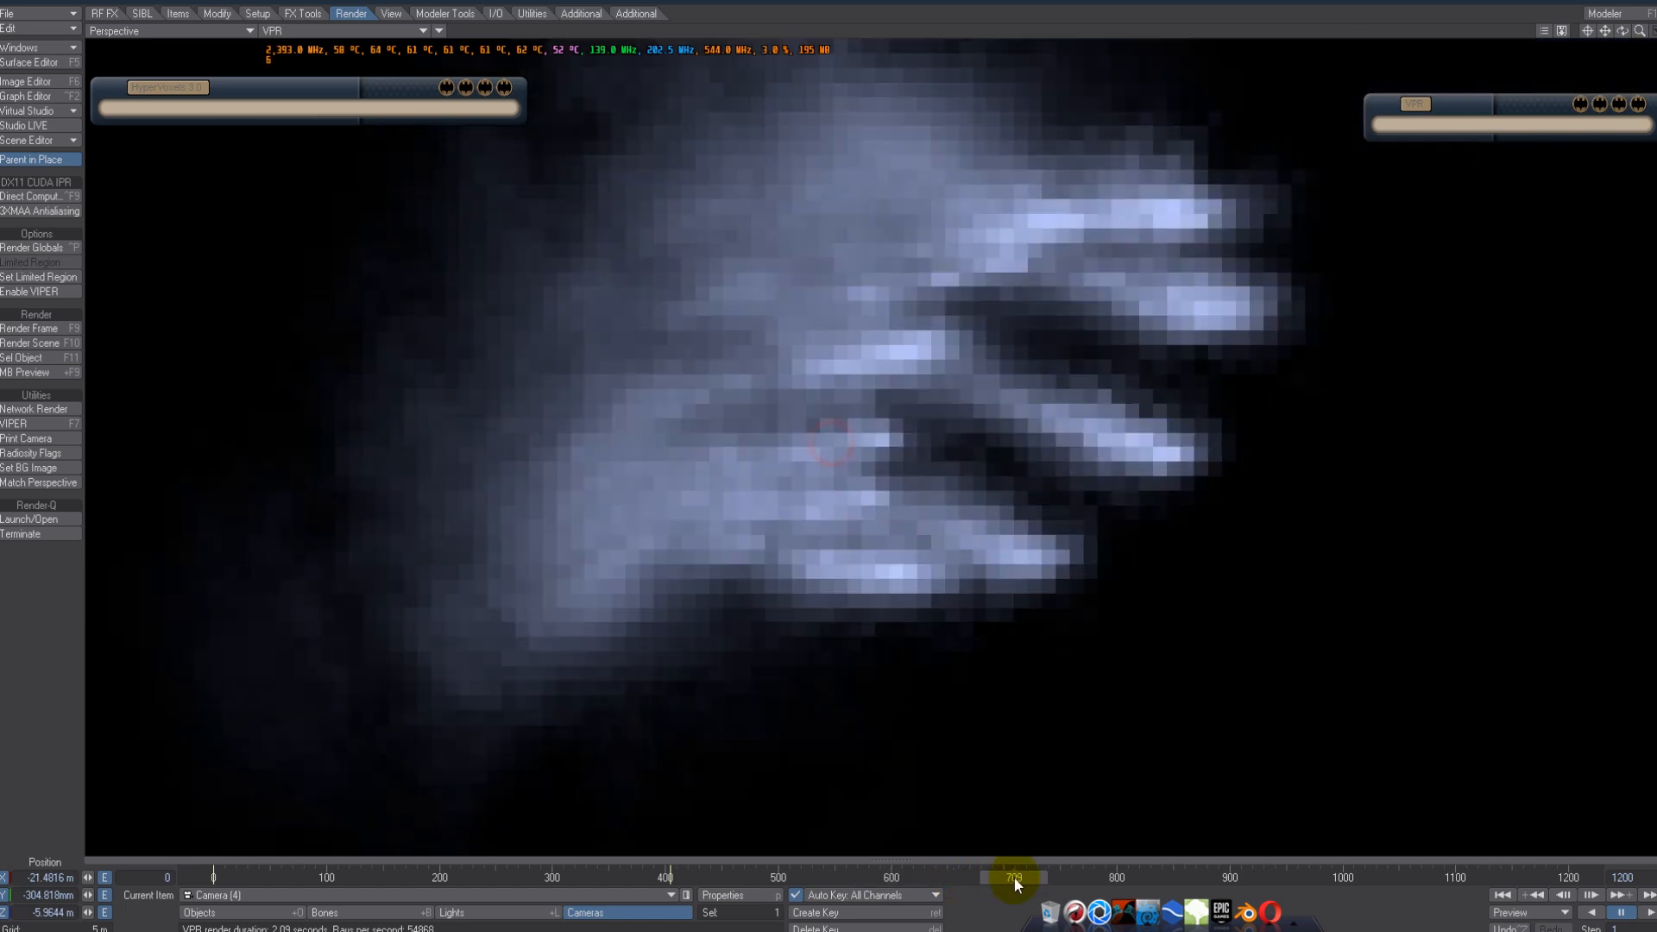
pyautogui.click(970, 877)
pyautogui.click(926, 877)
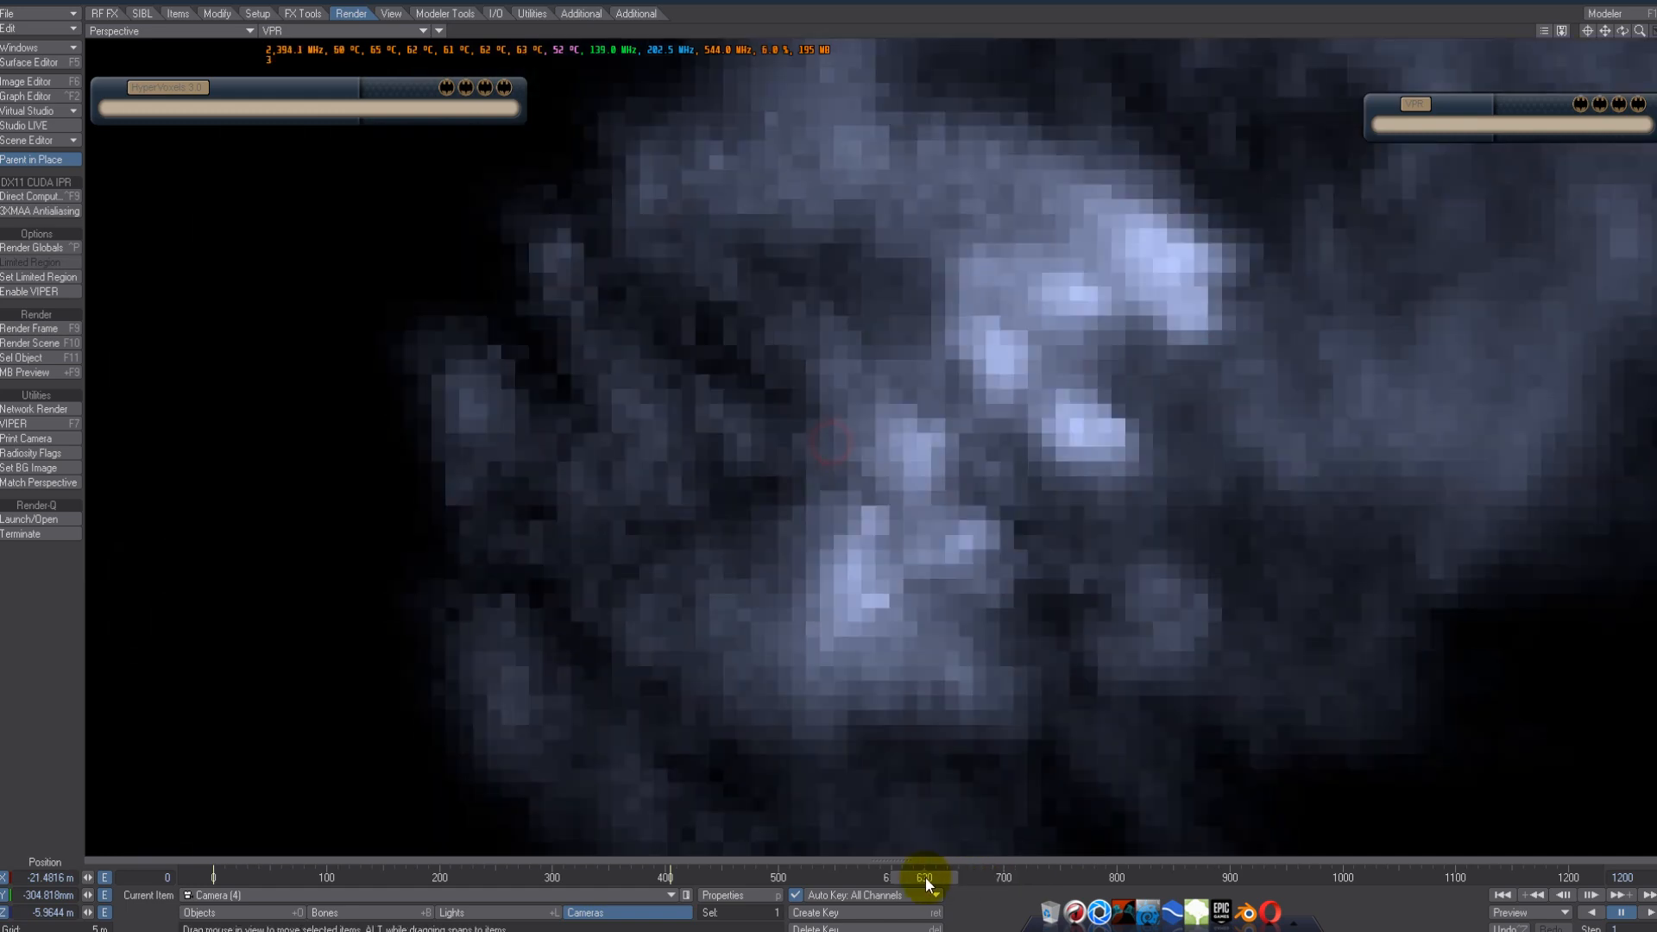
pyautogui.click(1326, 931)
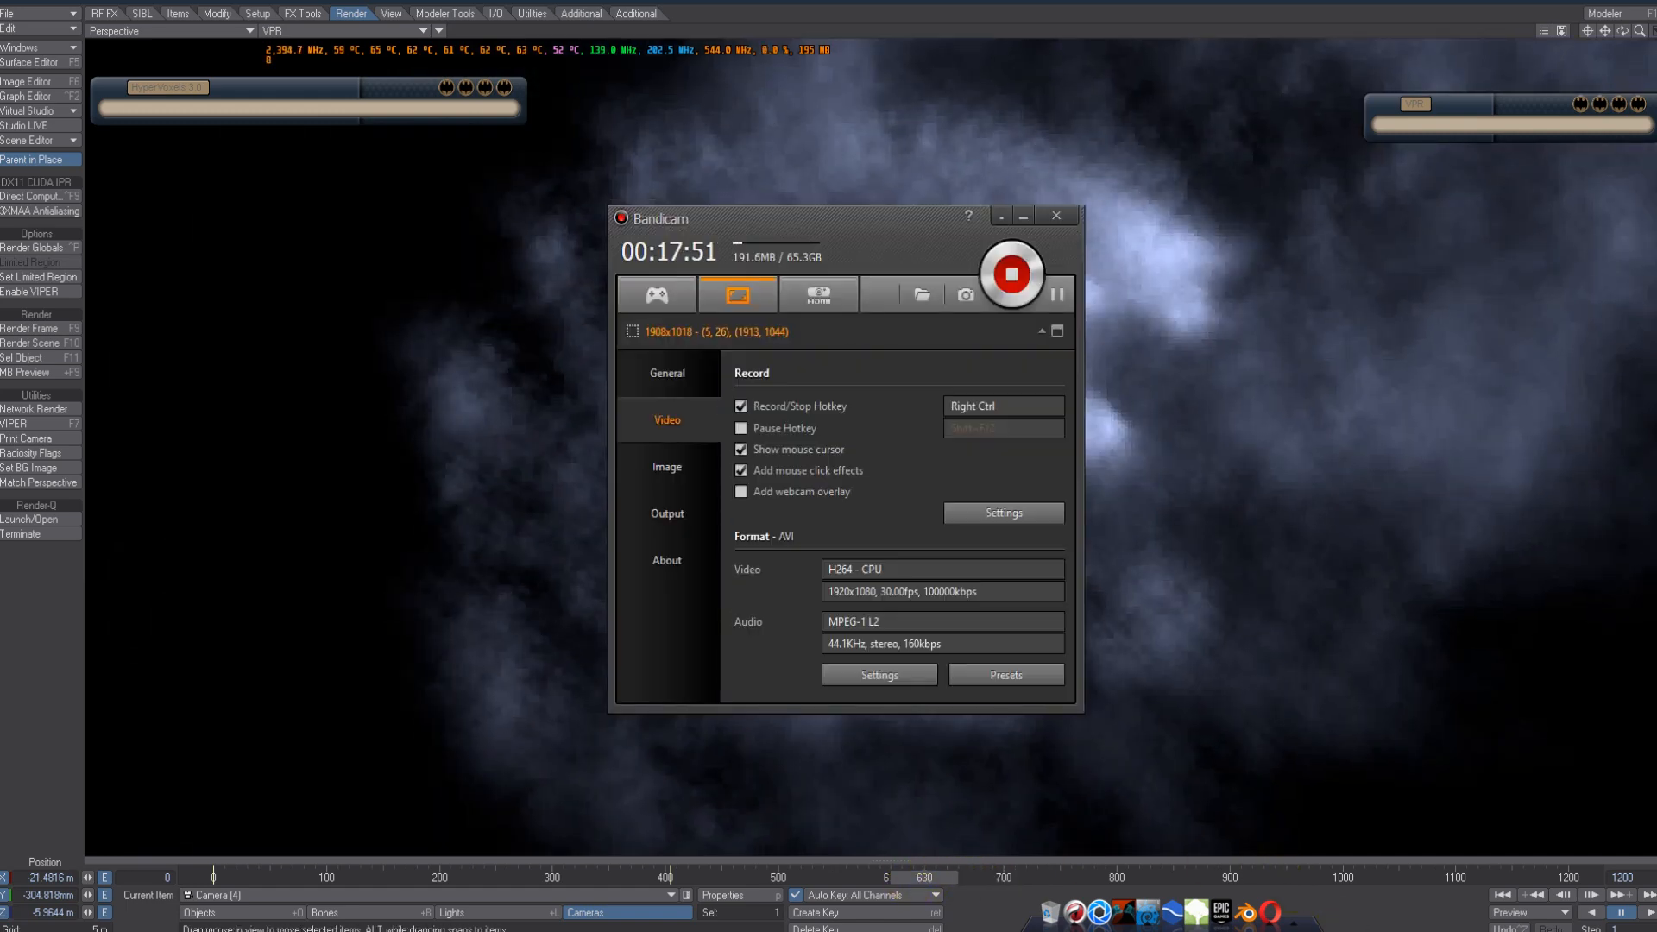
# - Scrub the timeline out to about frame 1060 and back to frame 701 to examine the cloud in the VPR preview
pyautogui.click(1004, 217)
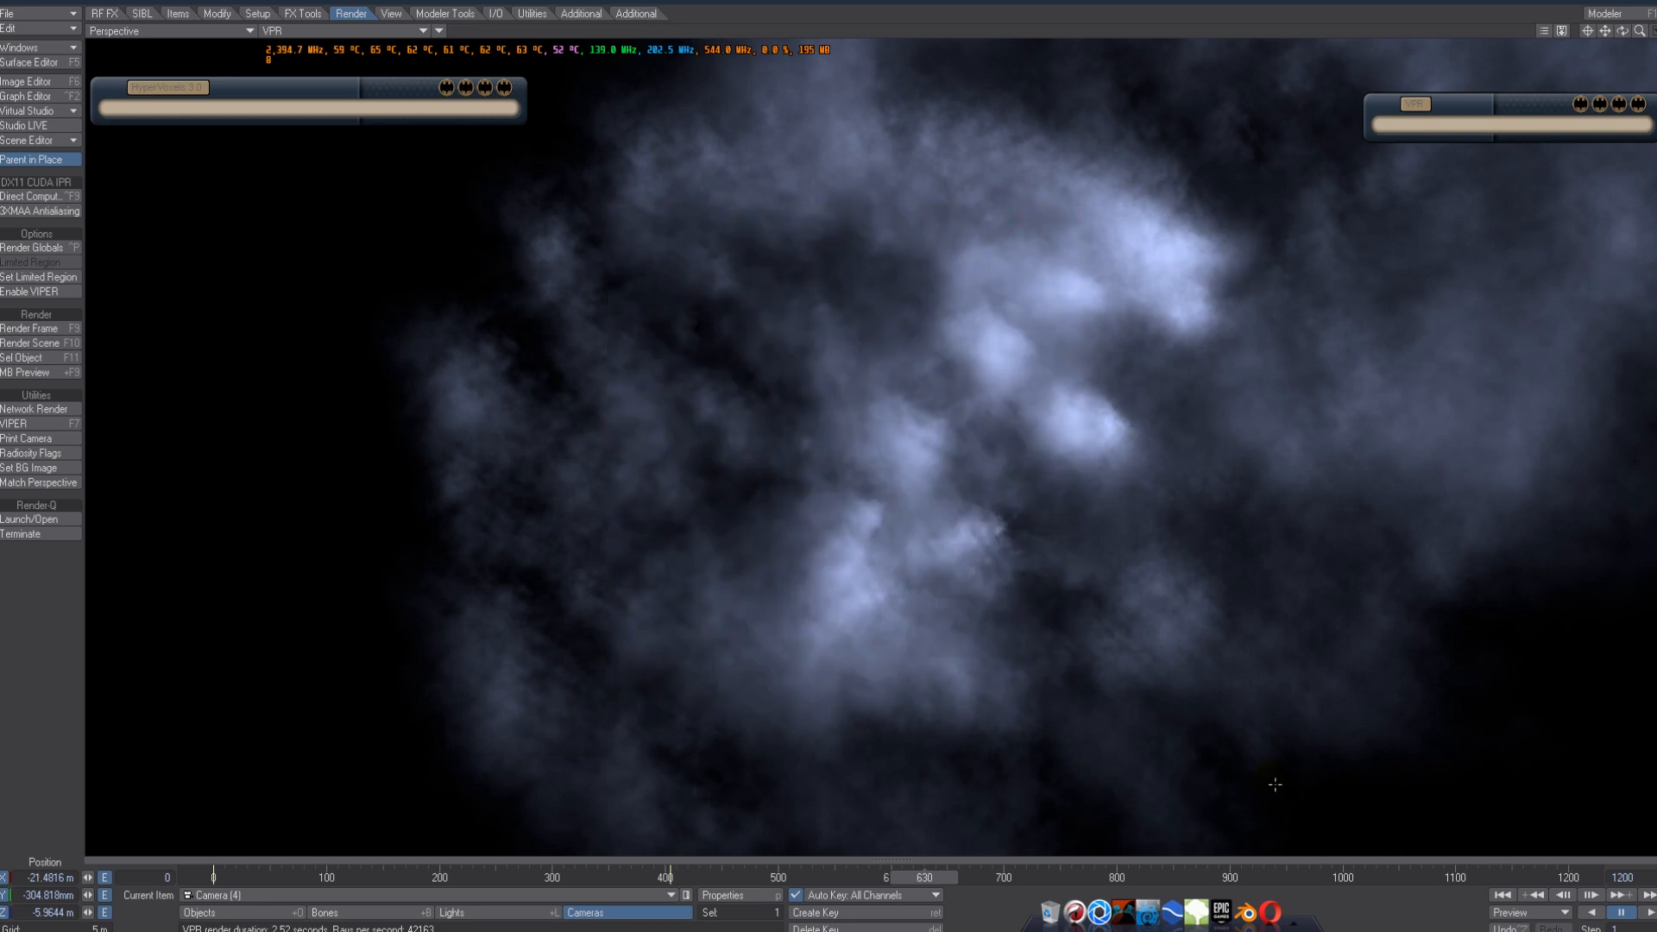
pyautogui.click(1287, 877)
pyautogui.moveTo(1334, 878); pyautogui.dragTo(1411, 873)
pyautogui.moveTo(1281, 879); pyautogui.dragTo(1100, 875)
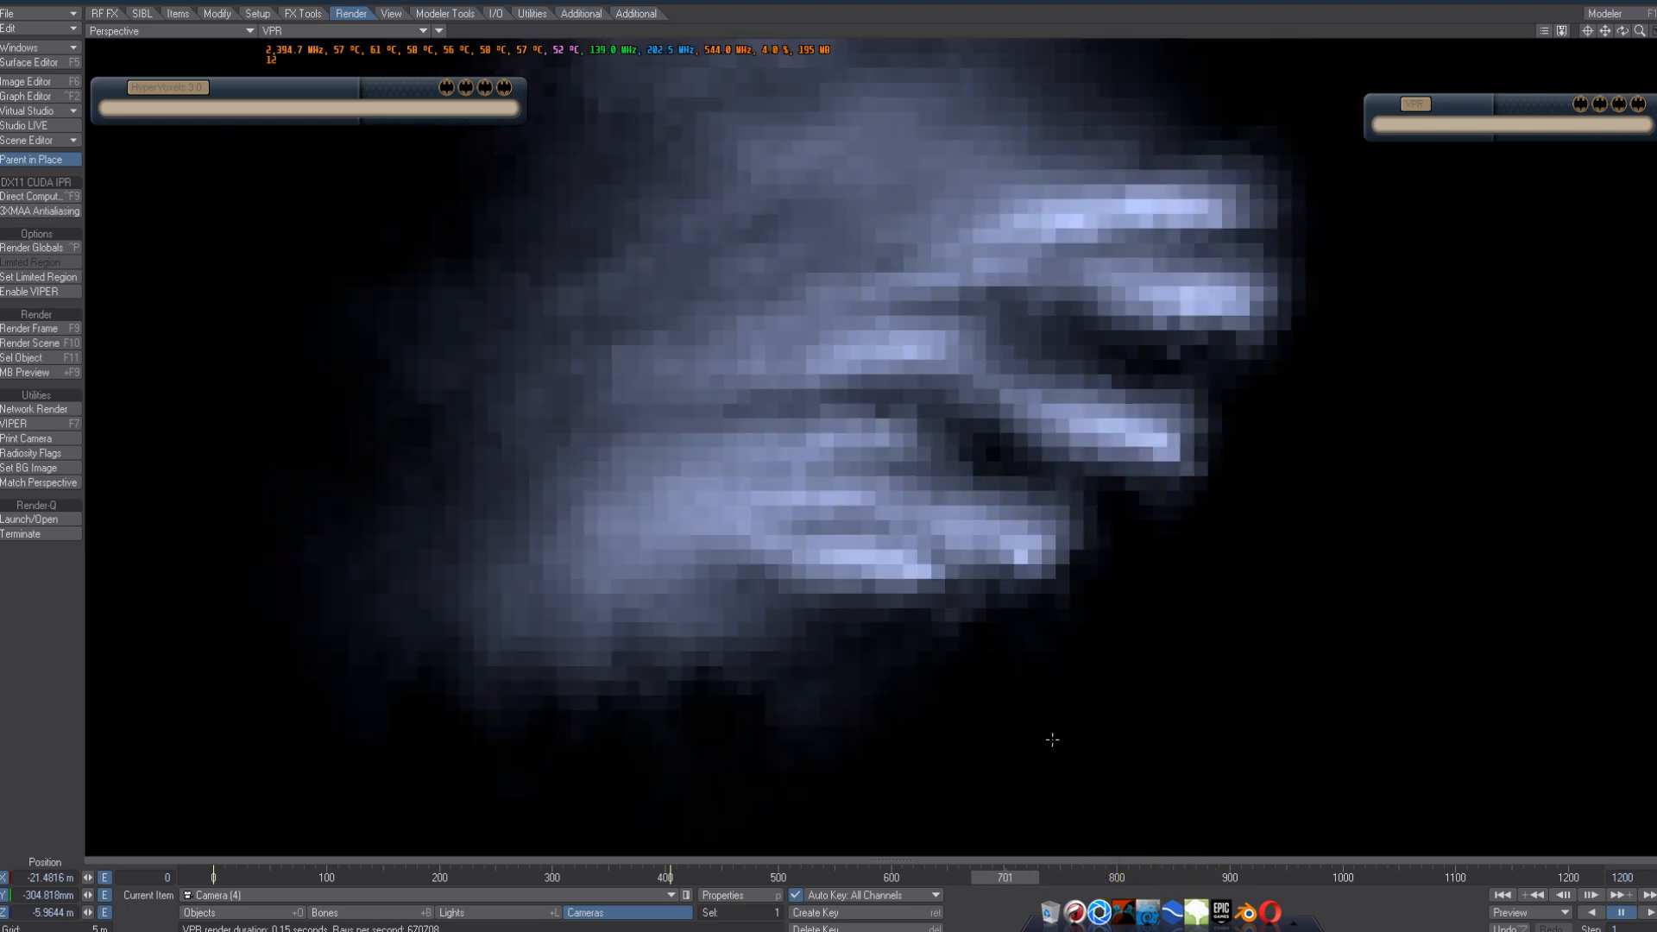
# - Try to render frame 701 at full quality, reposition the render status window and the collapsed panel, and abort the render
pyautogui.click(67, 327)
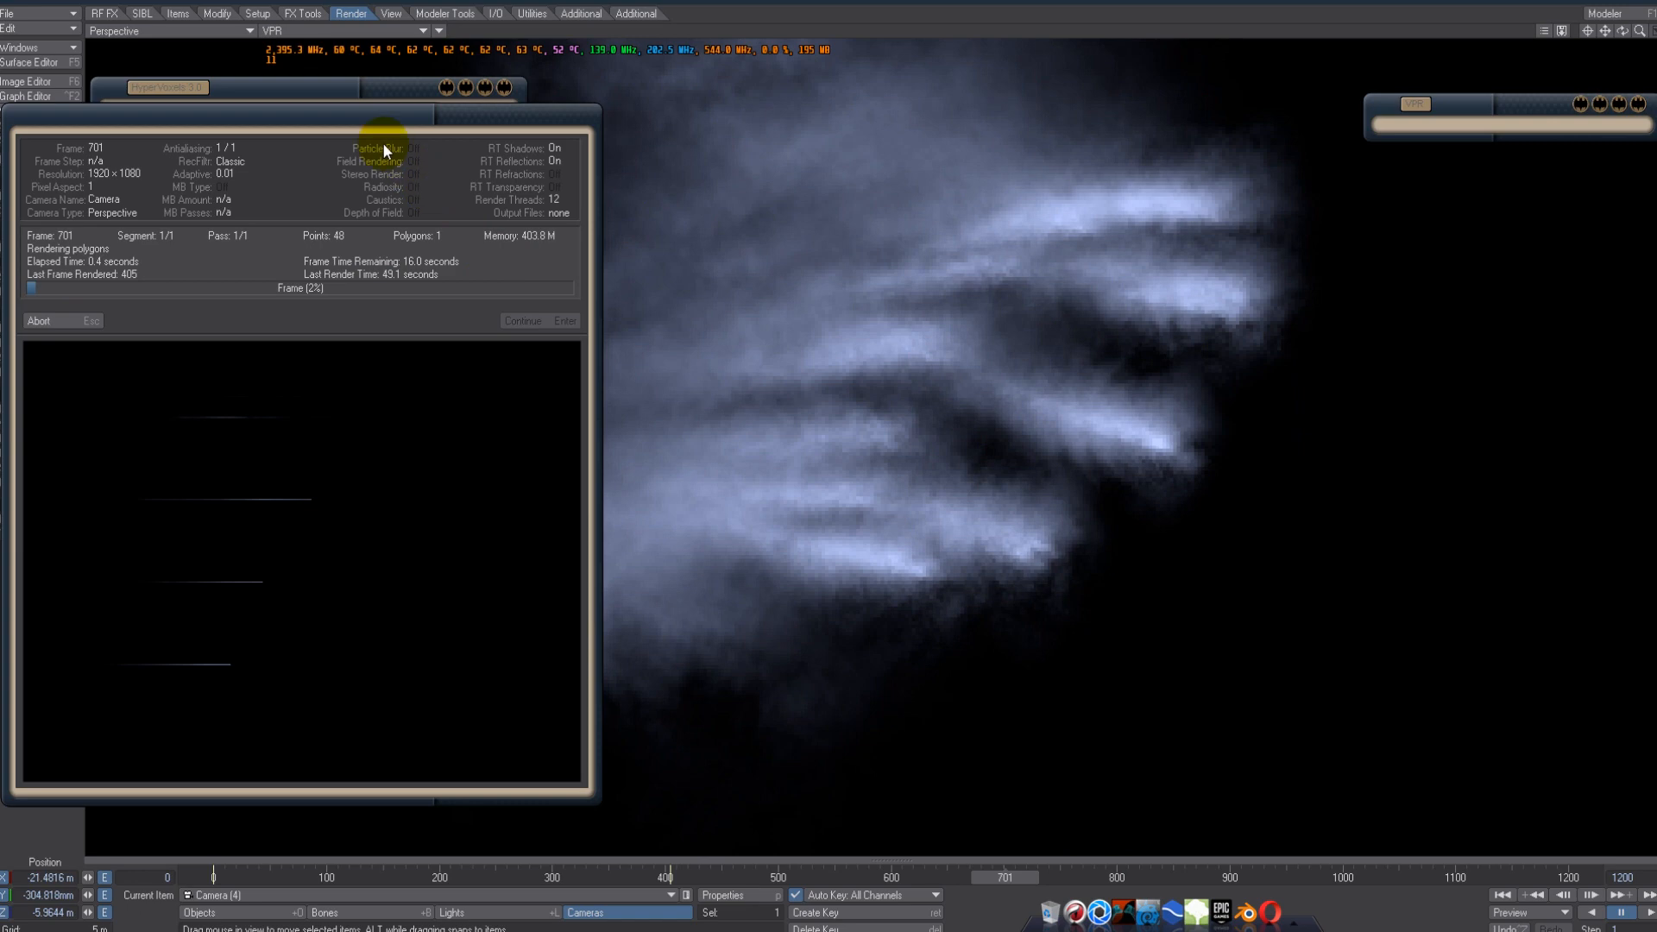
pyautogui.moveTo(365, 114); pyautogui.dragTo(1385, 175)
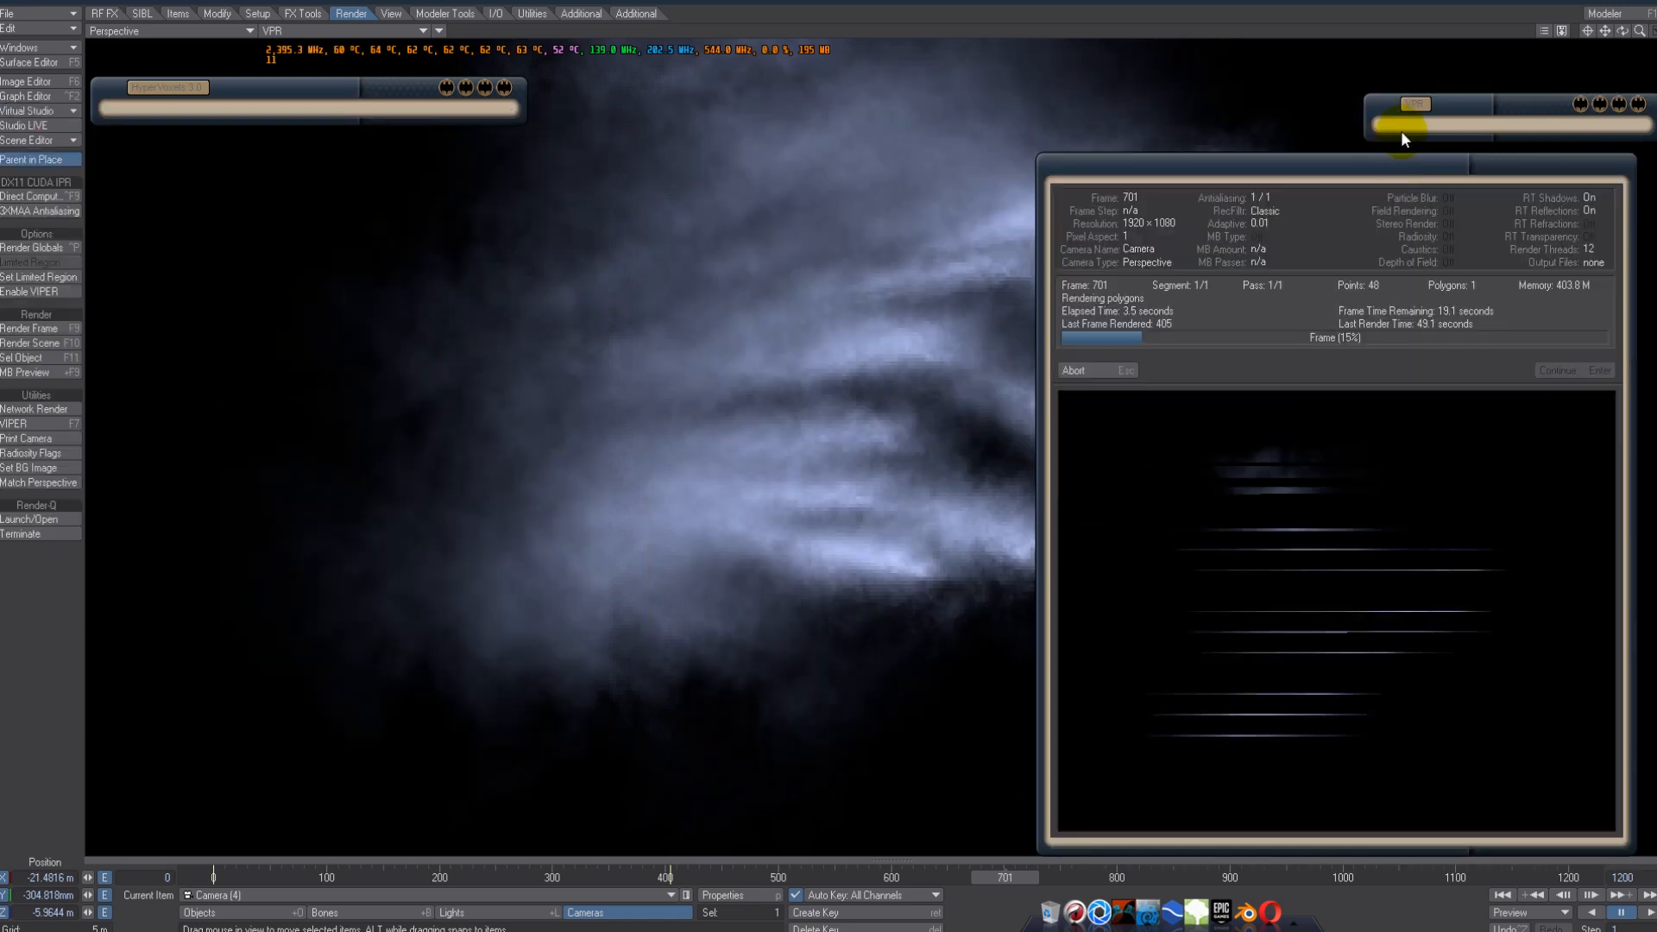
pyautogui.moveTo(1462, 102); pyautogui.dragTo(1460, 49)
pyautogui.moveTo(1468, 114); pyautogui.dragTo(1472, 113)
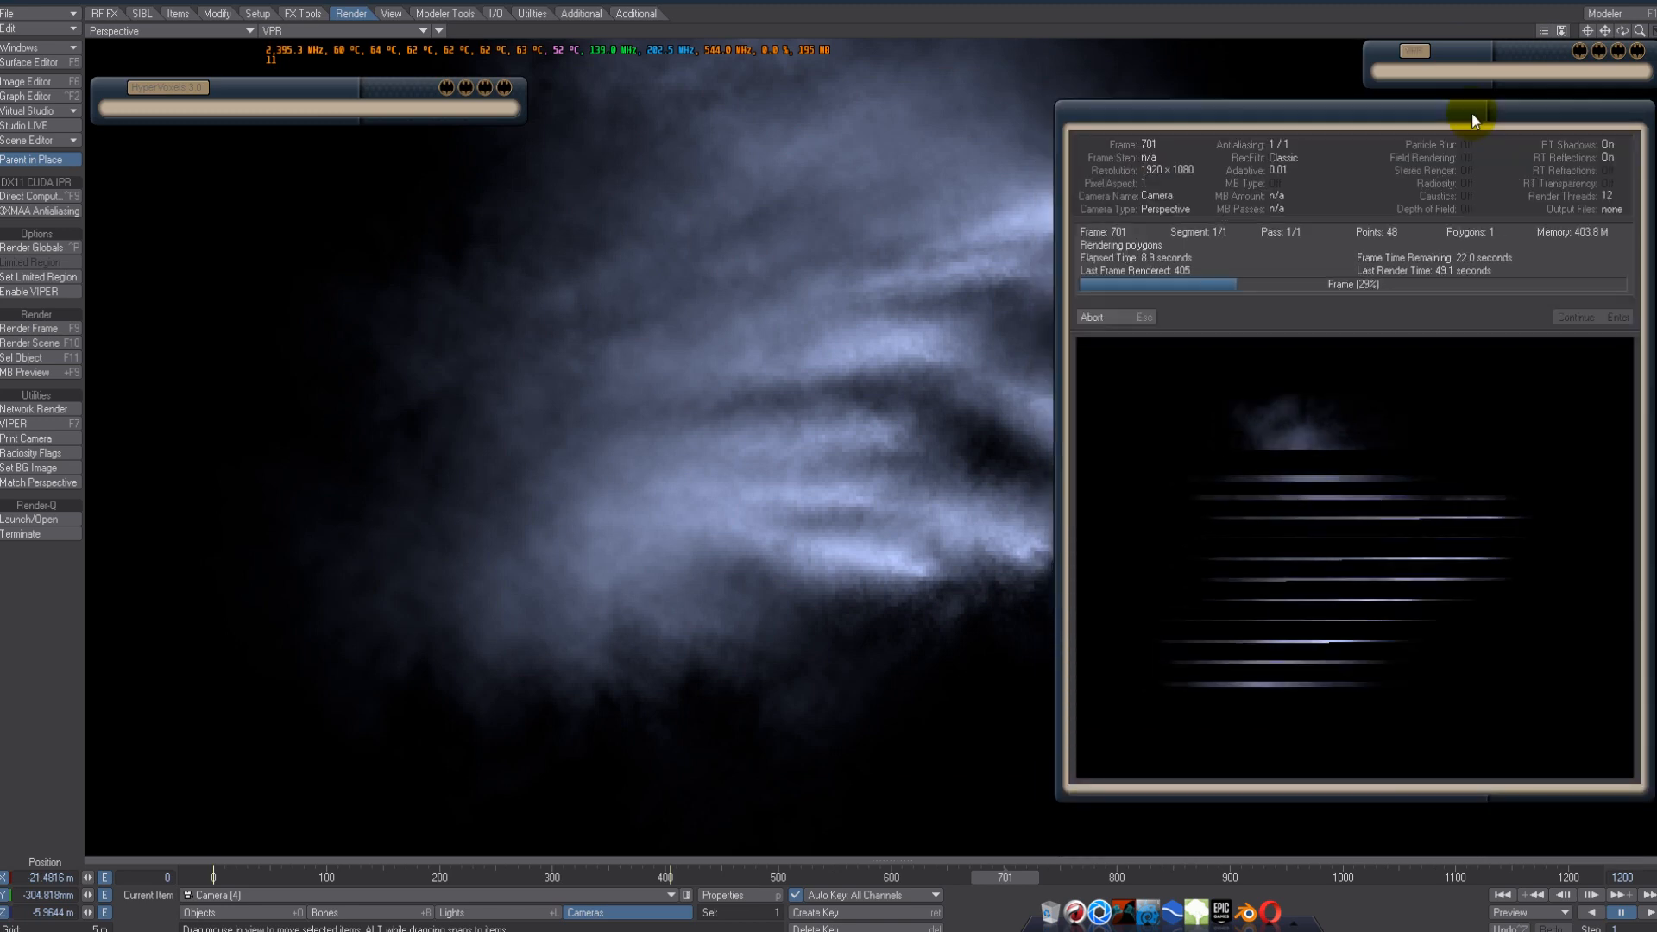
pyautogui.moveTo(1473, 113); pyautogui.dragTo(519, 127)
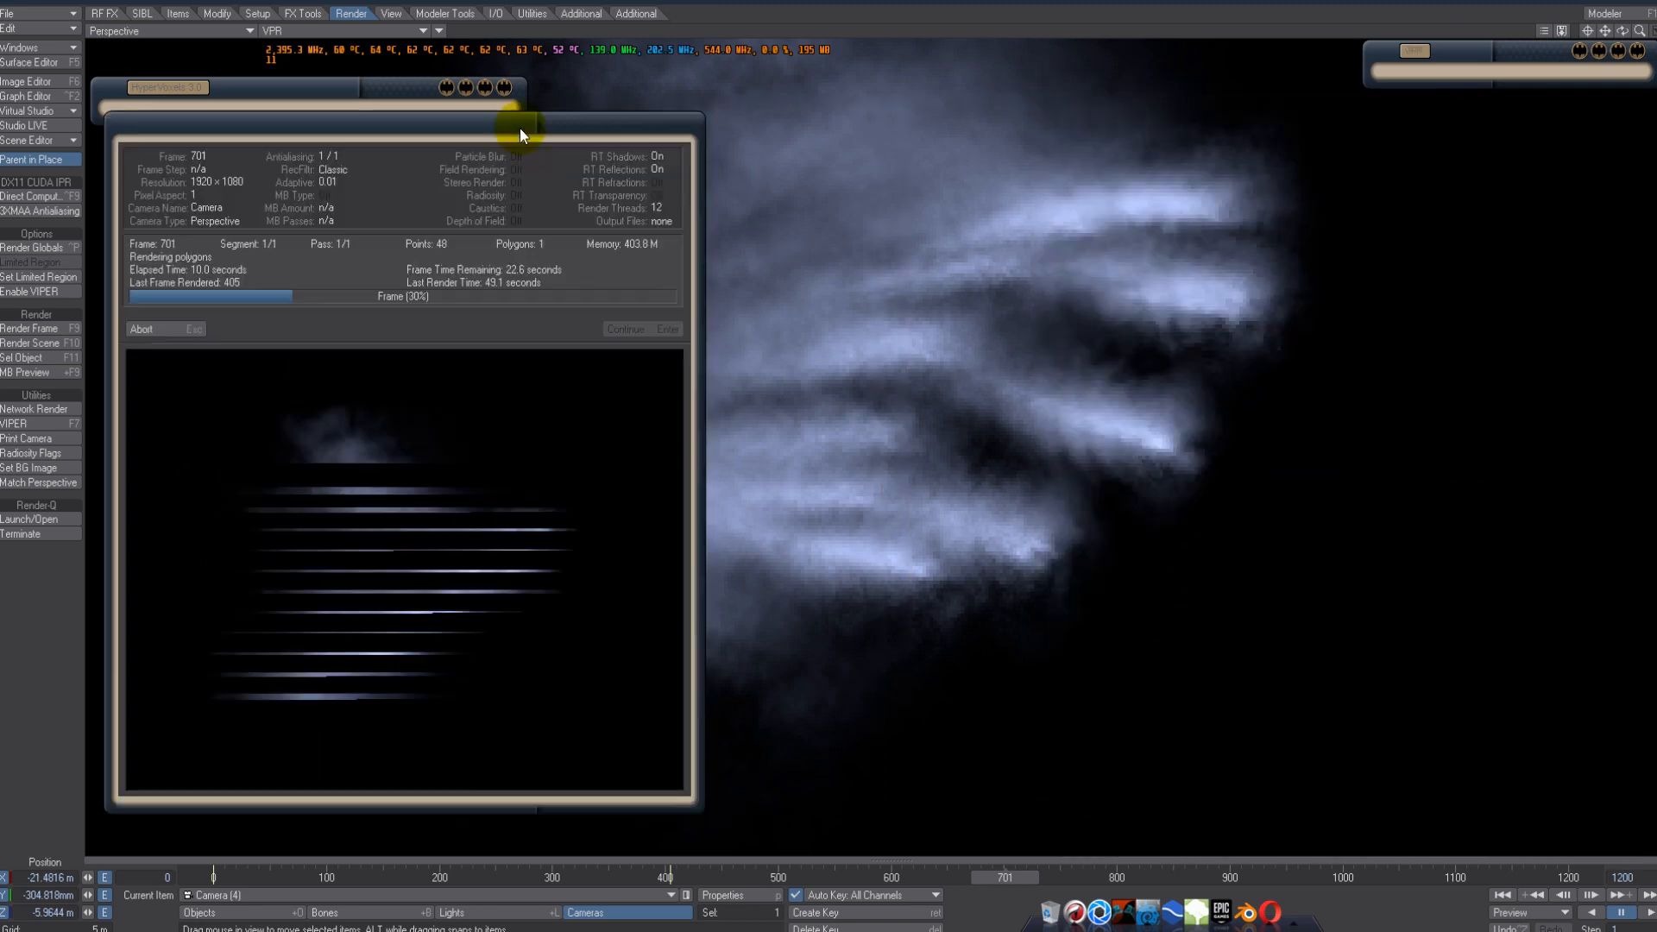
pyautogui.click(207, 333)
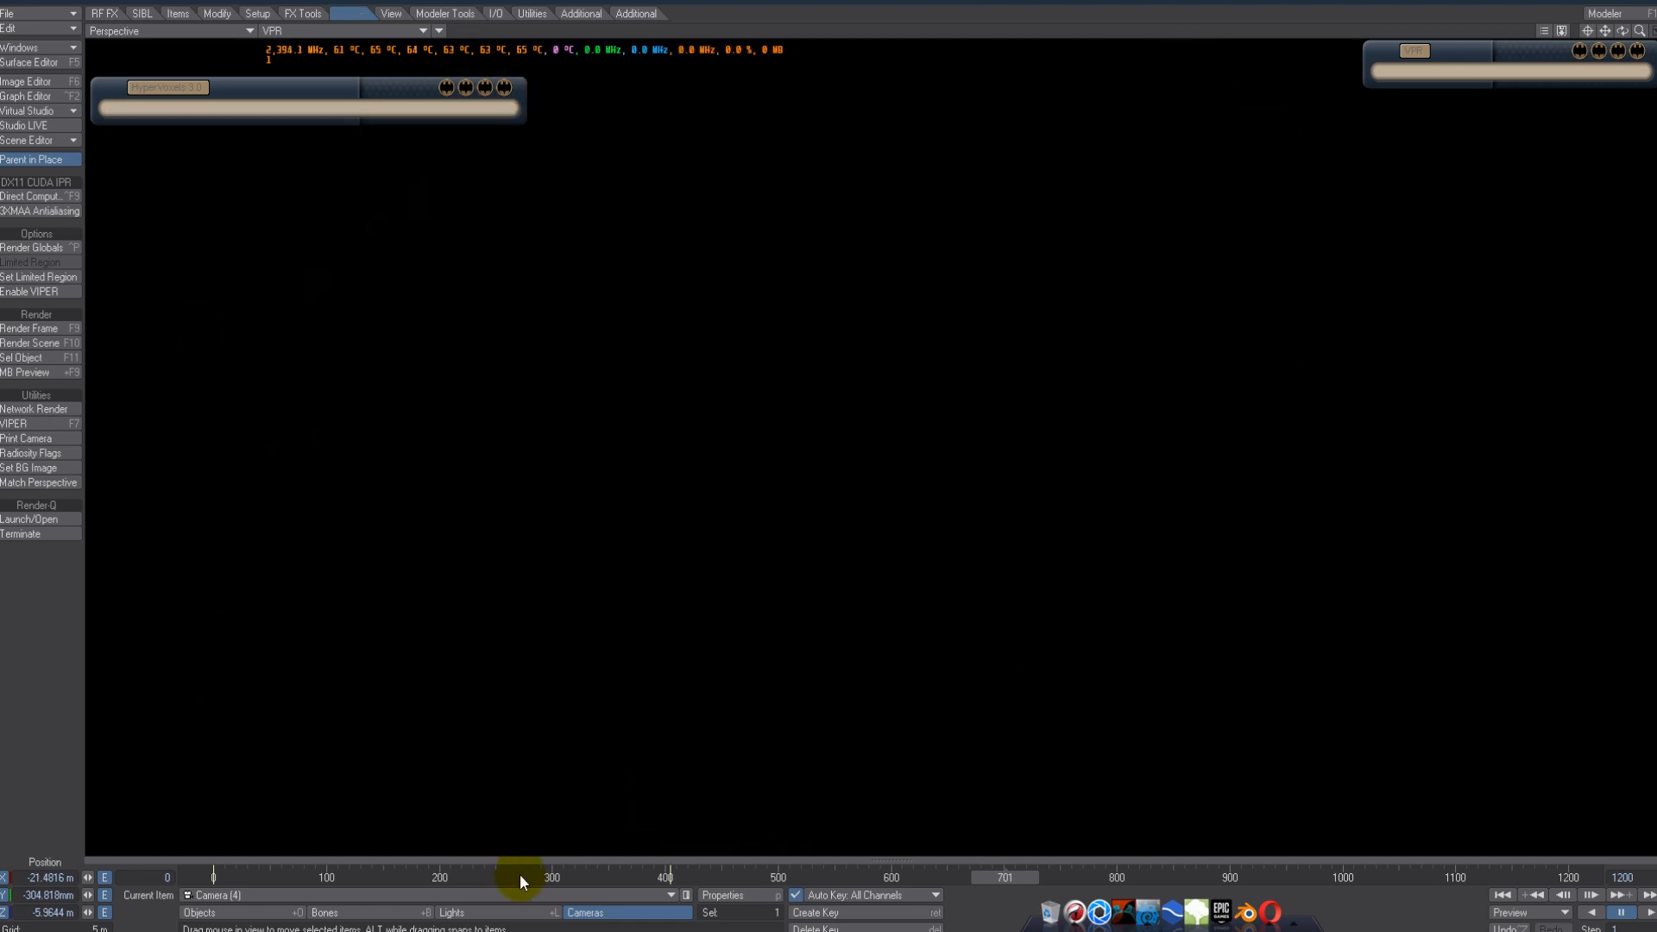
# - Step the timeline through frame 277 to frame 215 and switch the viewport to the Current Camera view
pyautogui.click(526, 877)
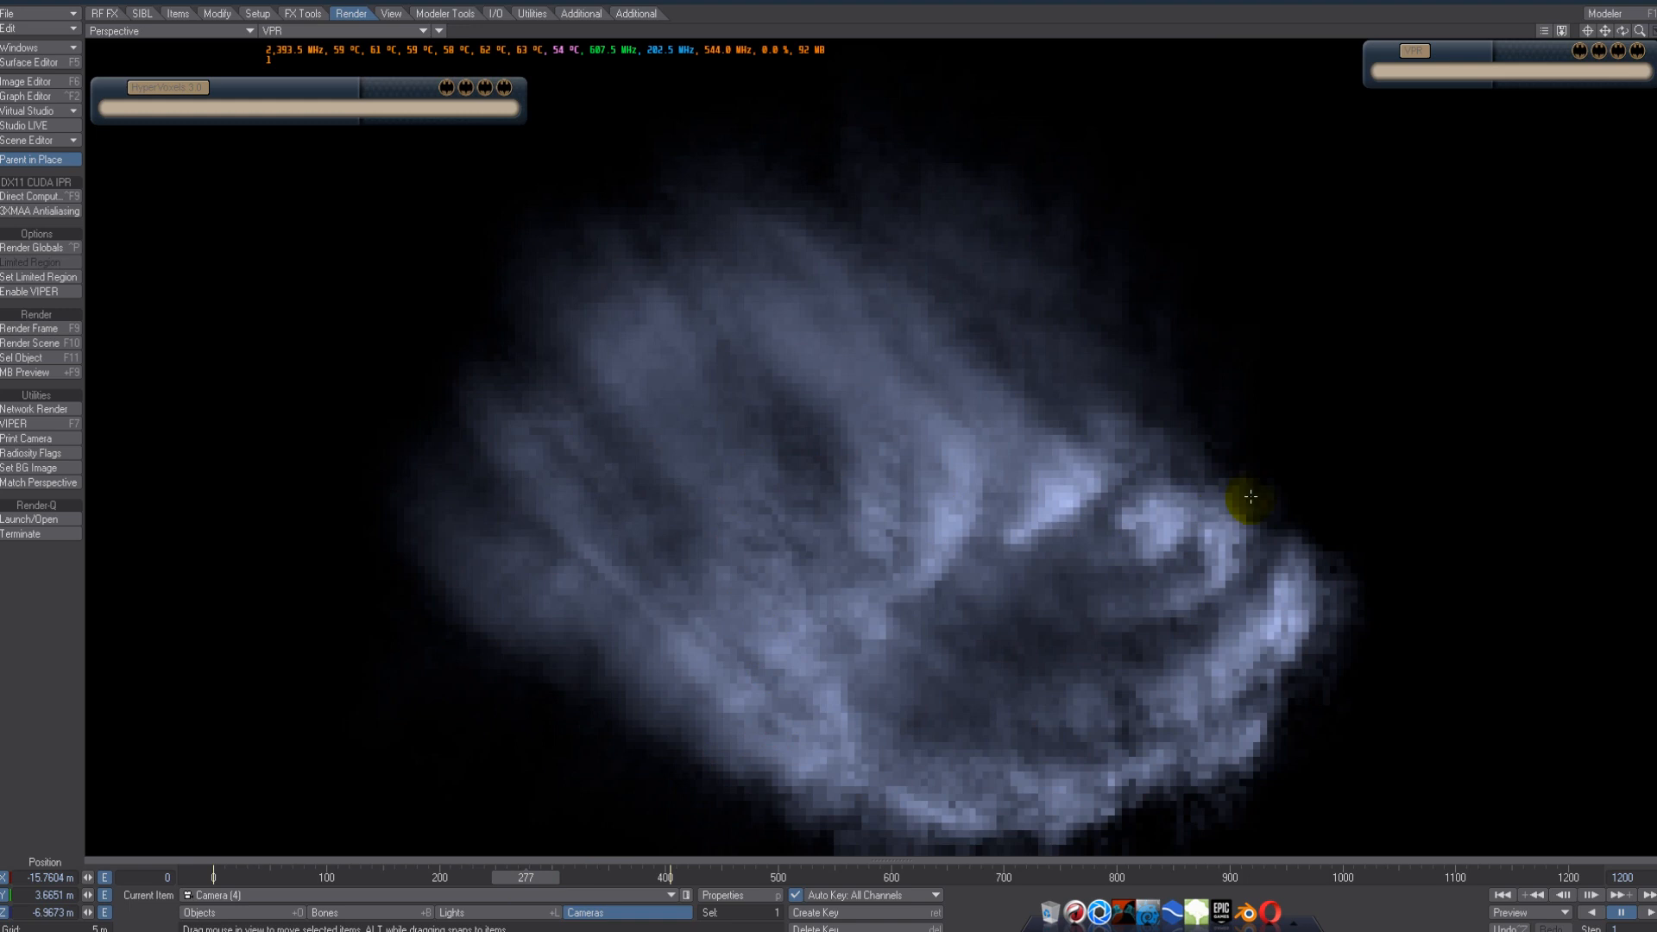
pyautogui.click(456, 875)
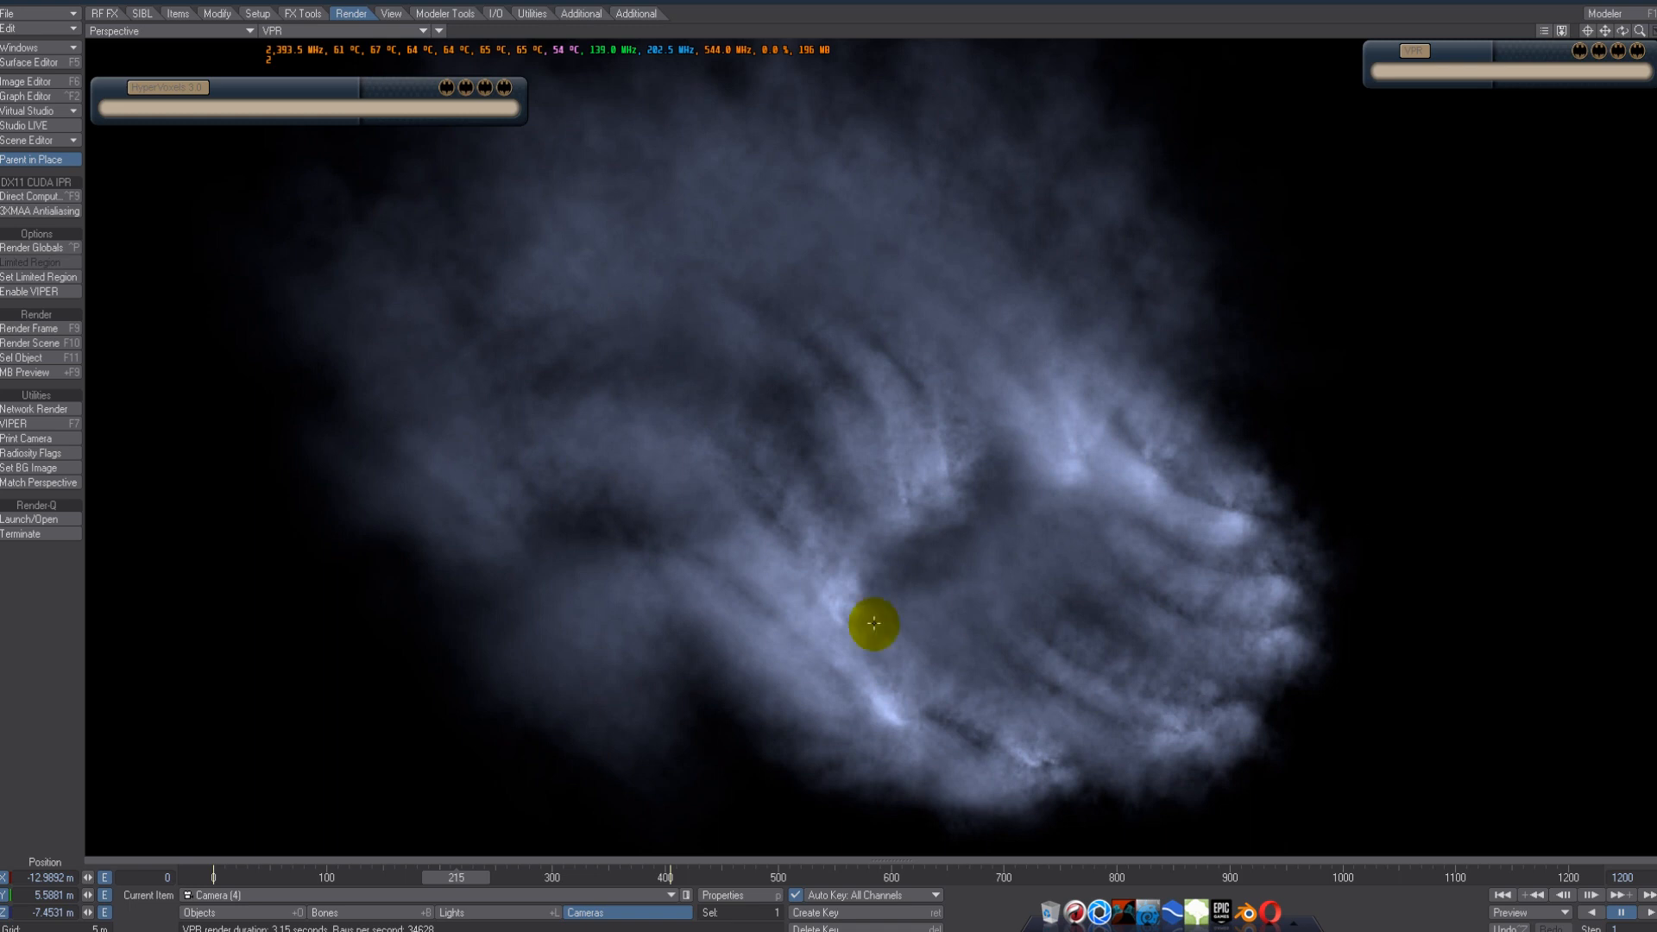
pyautogui.click(230, 28)
pyautogui.moveTo(246, 121)
pyautogui.click(298, 121)
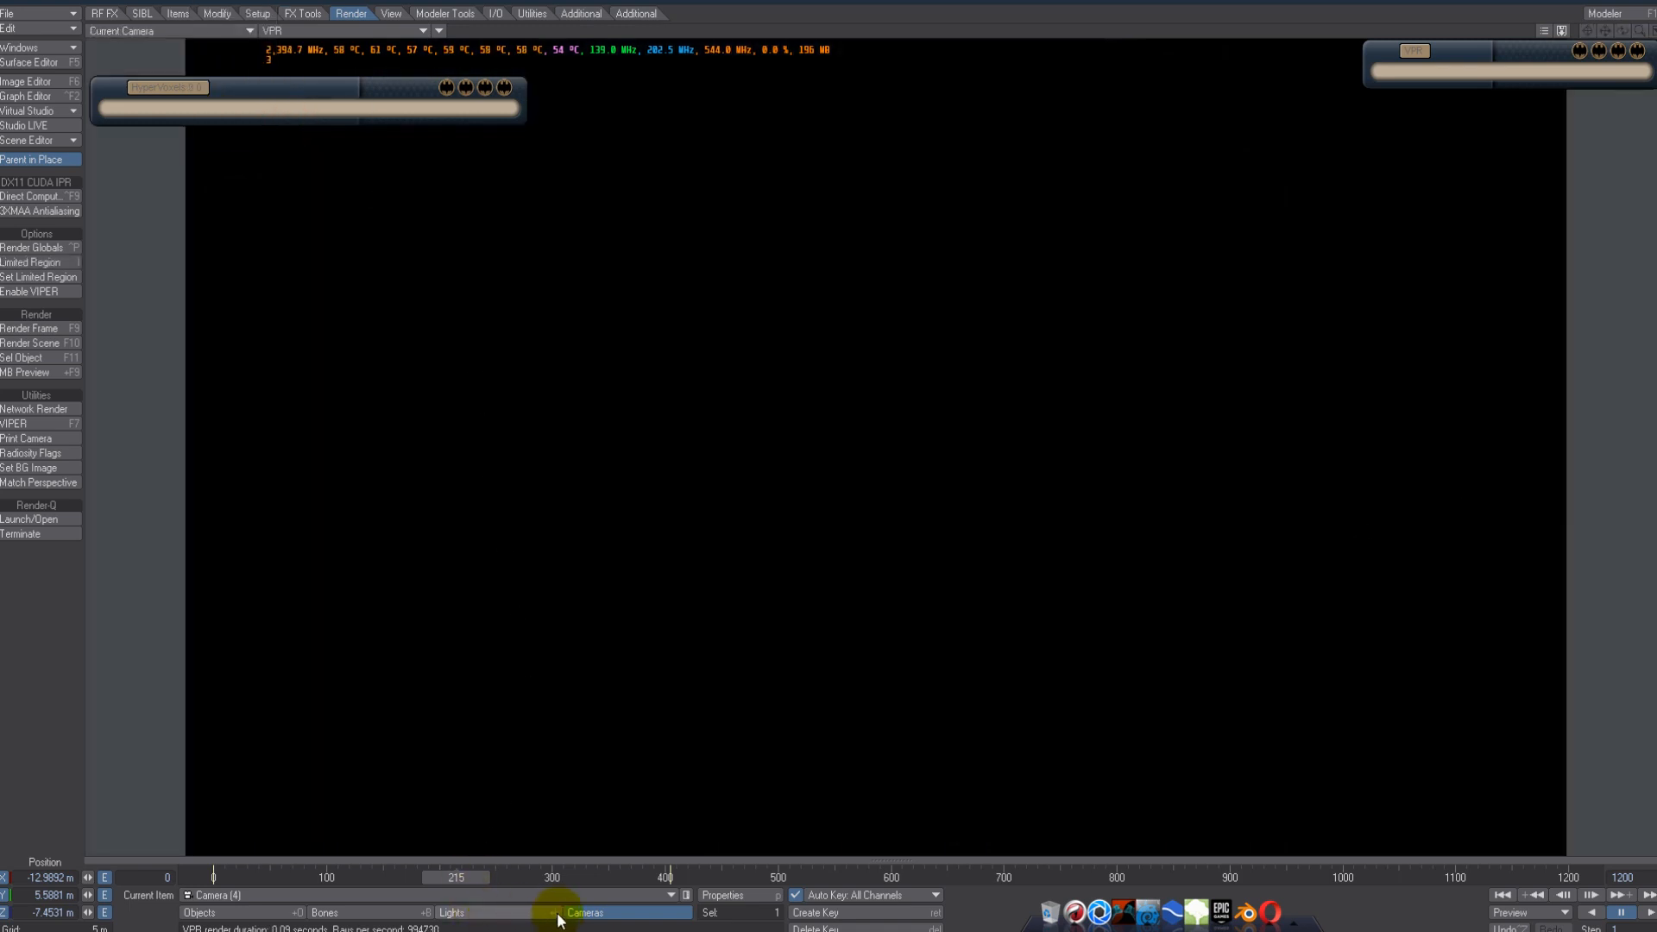
# - Compare the cloud at frame 215 through Camera (3), Camera (2) and Camera (1), ending with Camera (3) selected
pyautogui.click(594, 895)
pyautogui.click(595, 877)
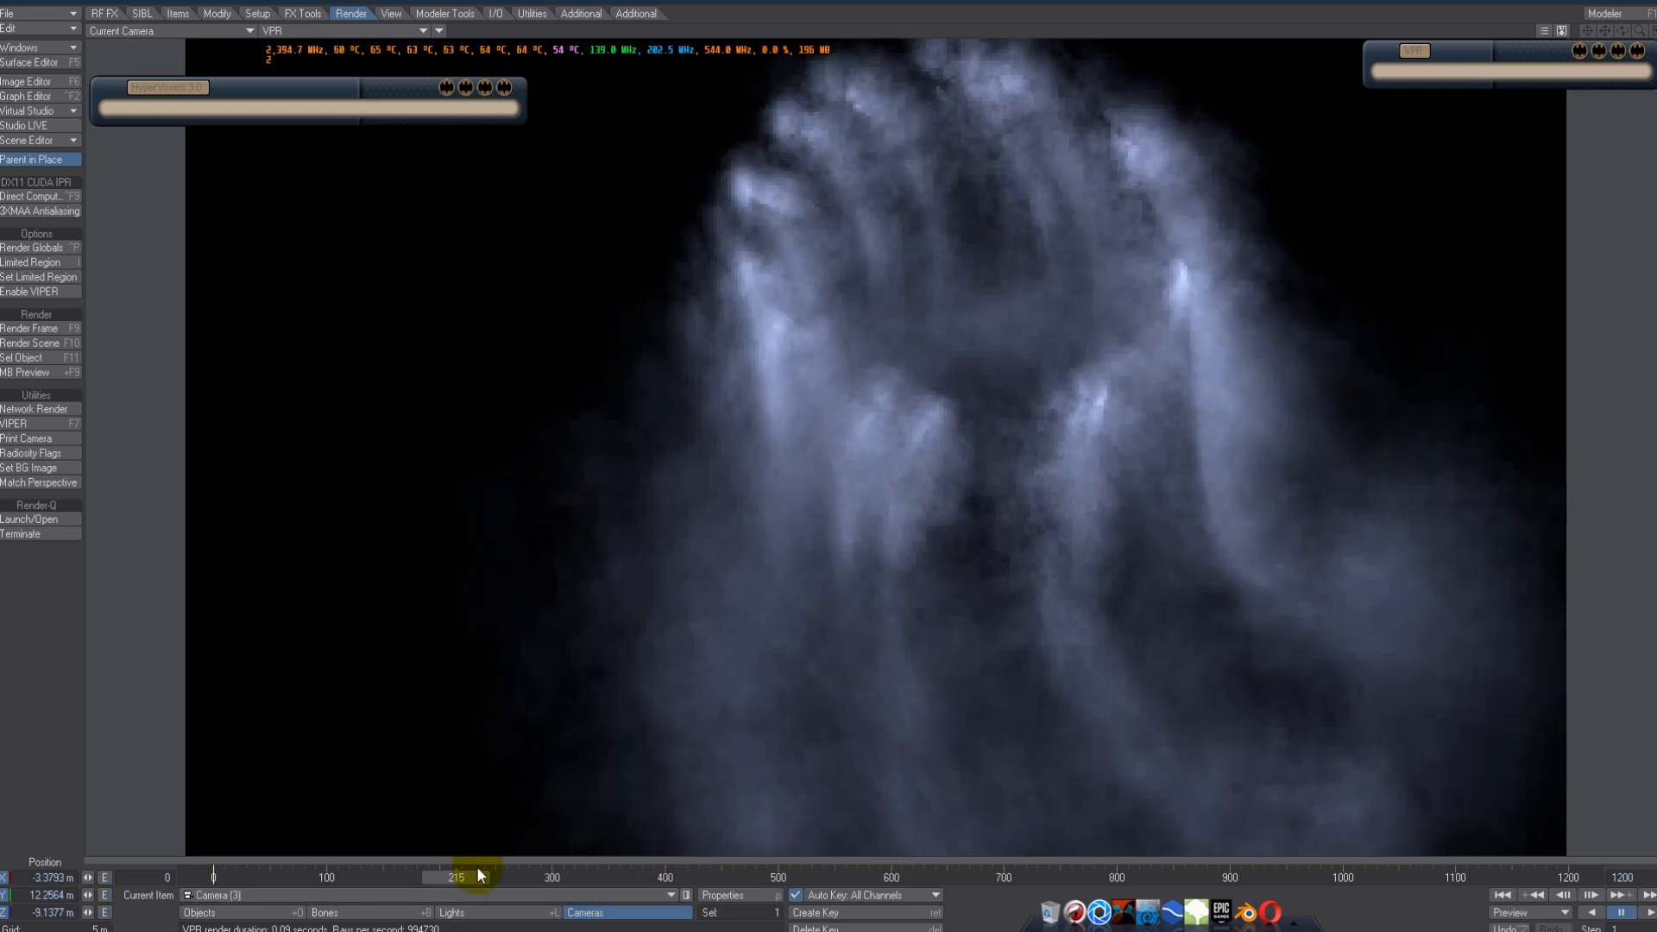
pyautogui.click(573, 895)
pyautogui.click(575, 888)
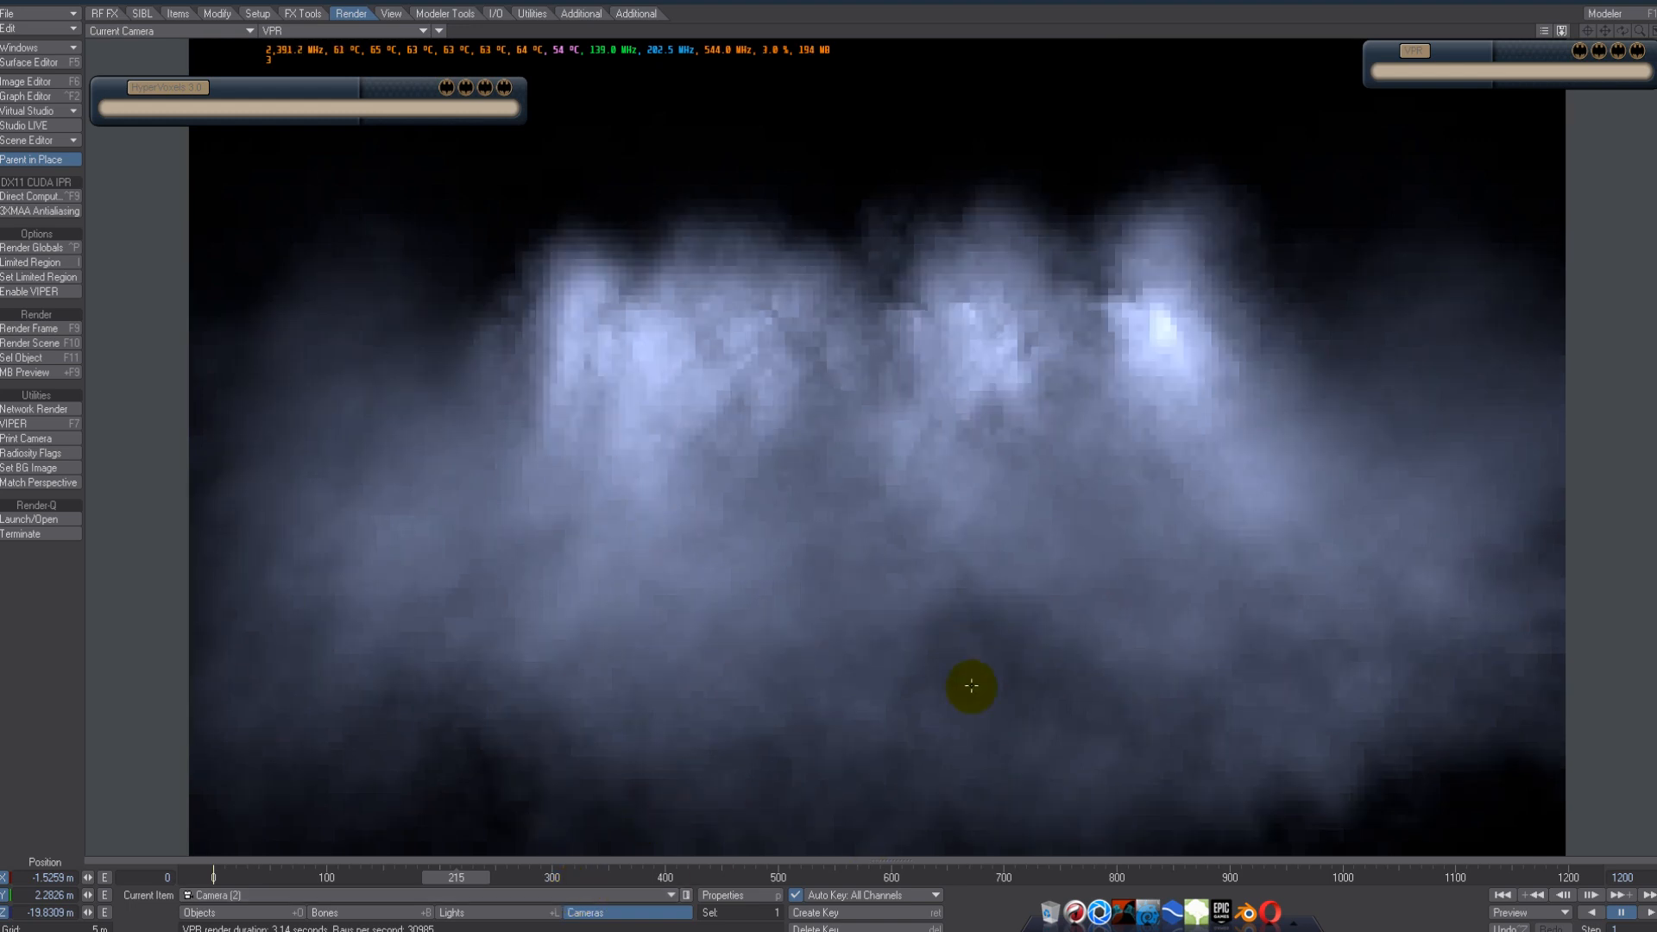
pyautogui.click(643, 895)
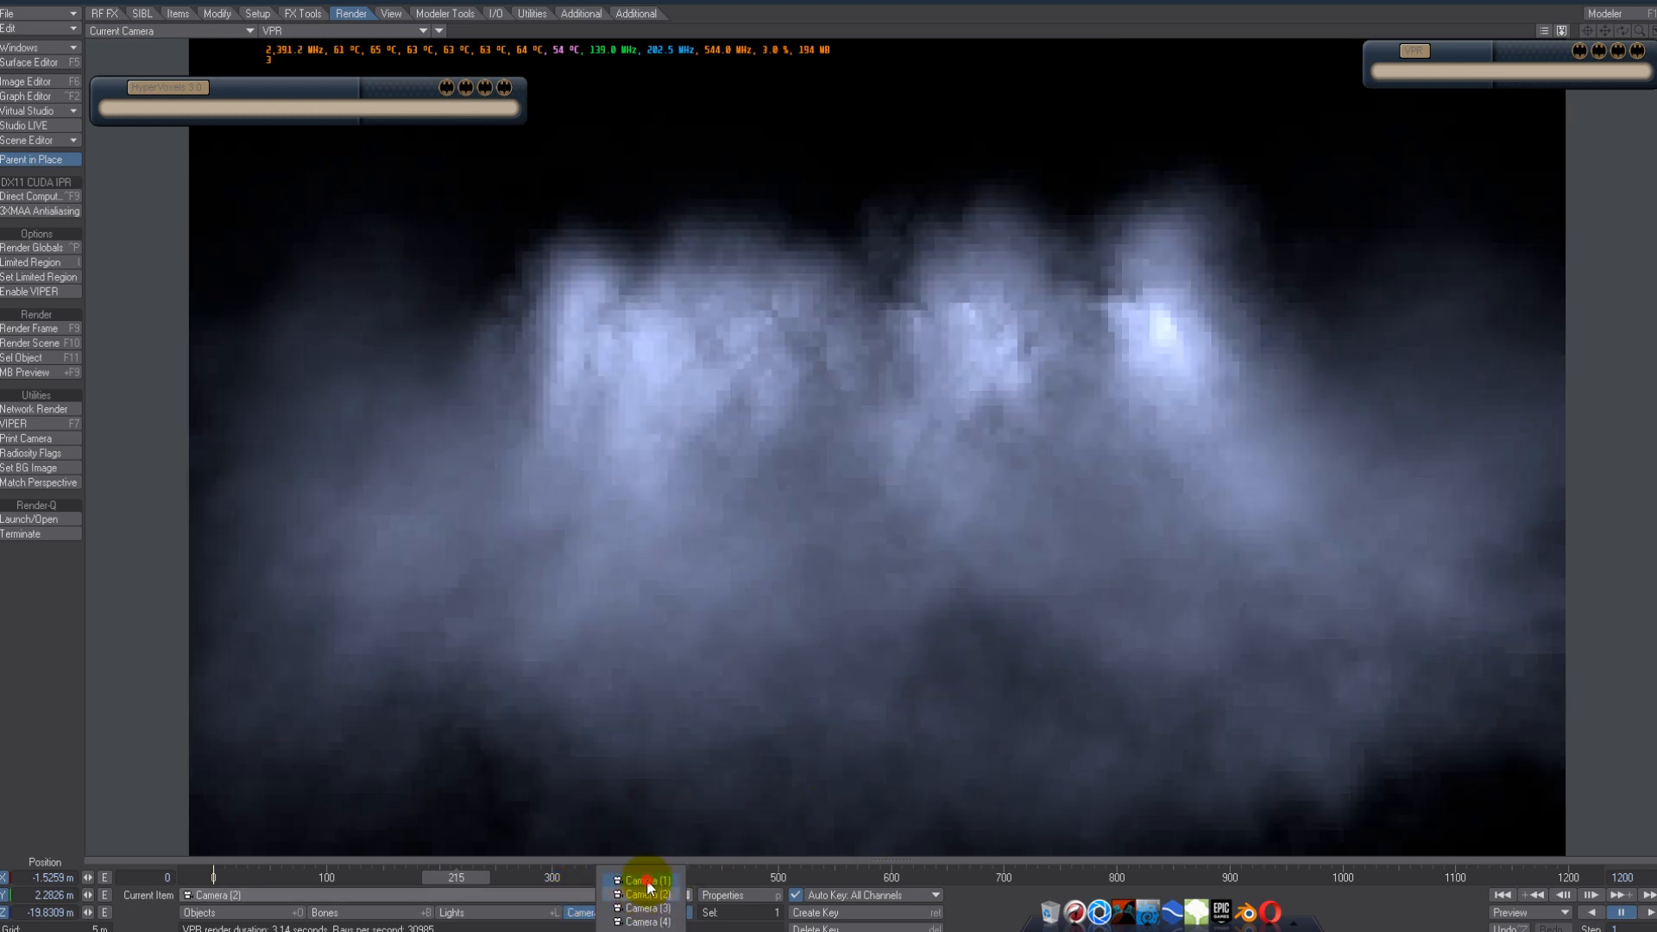
pyautogui.click(647, 881)
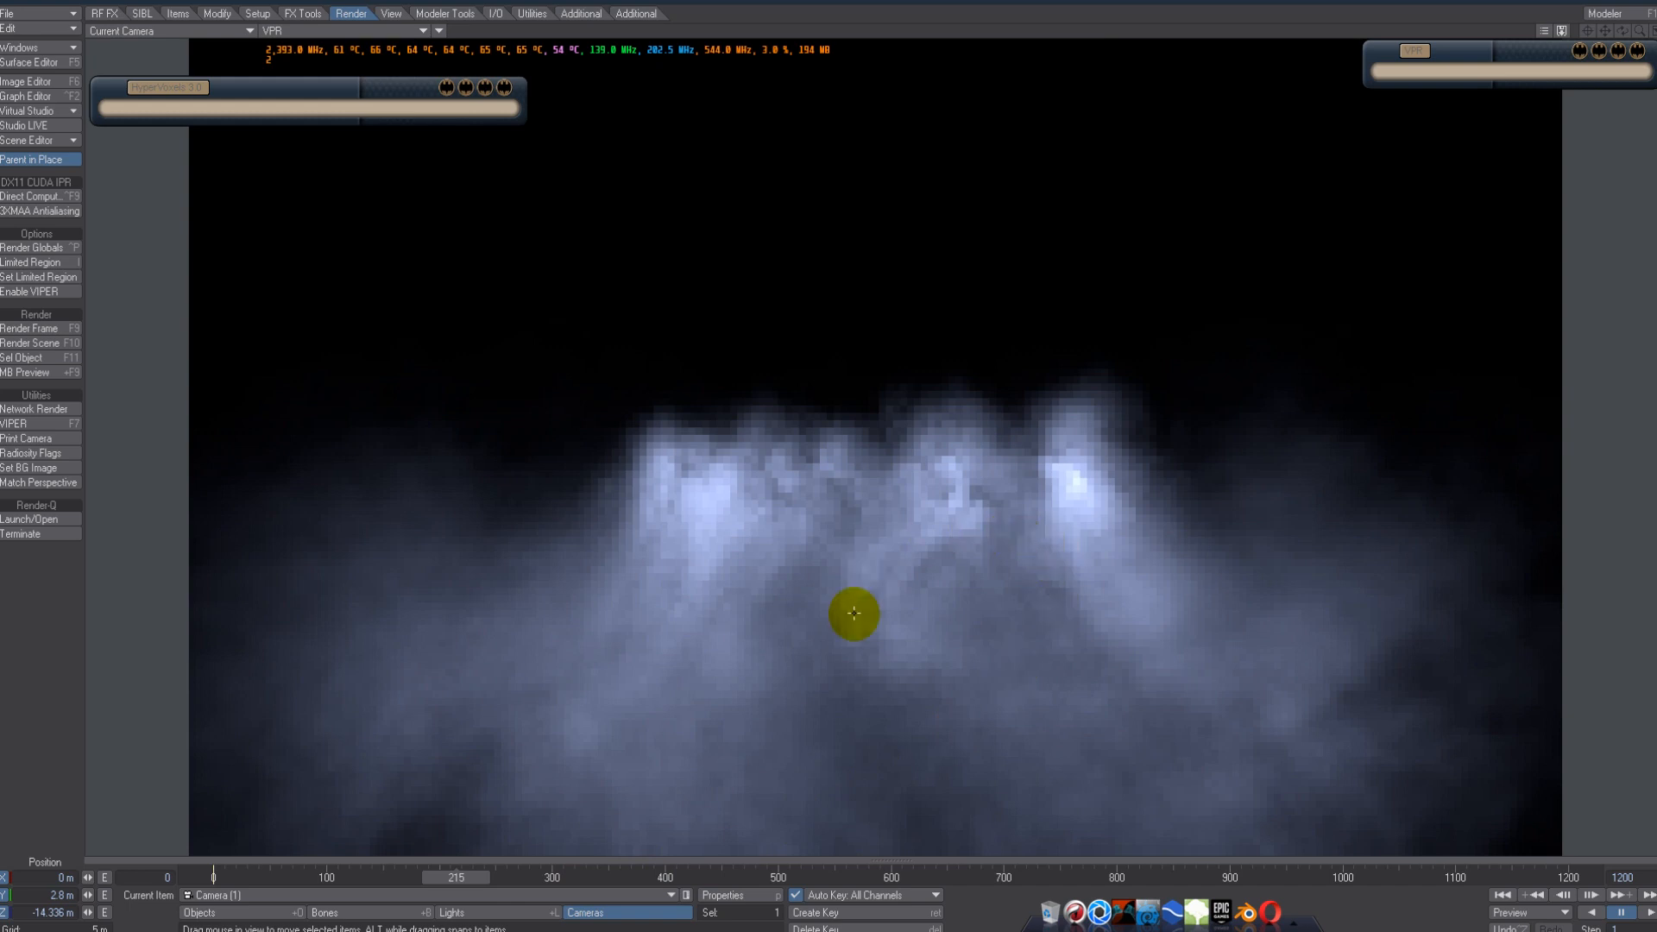
pyautogui.click(630, 894)
pyautogui.click(631, 905)
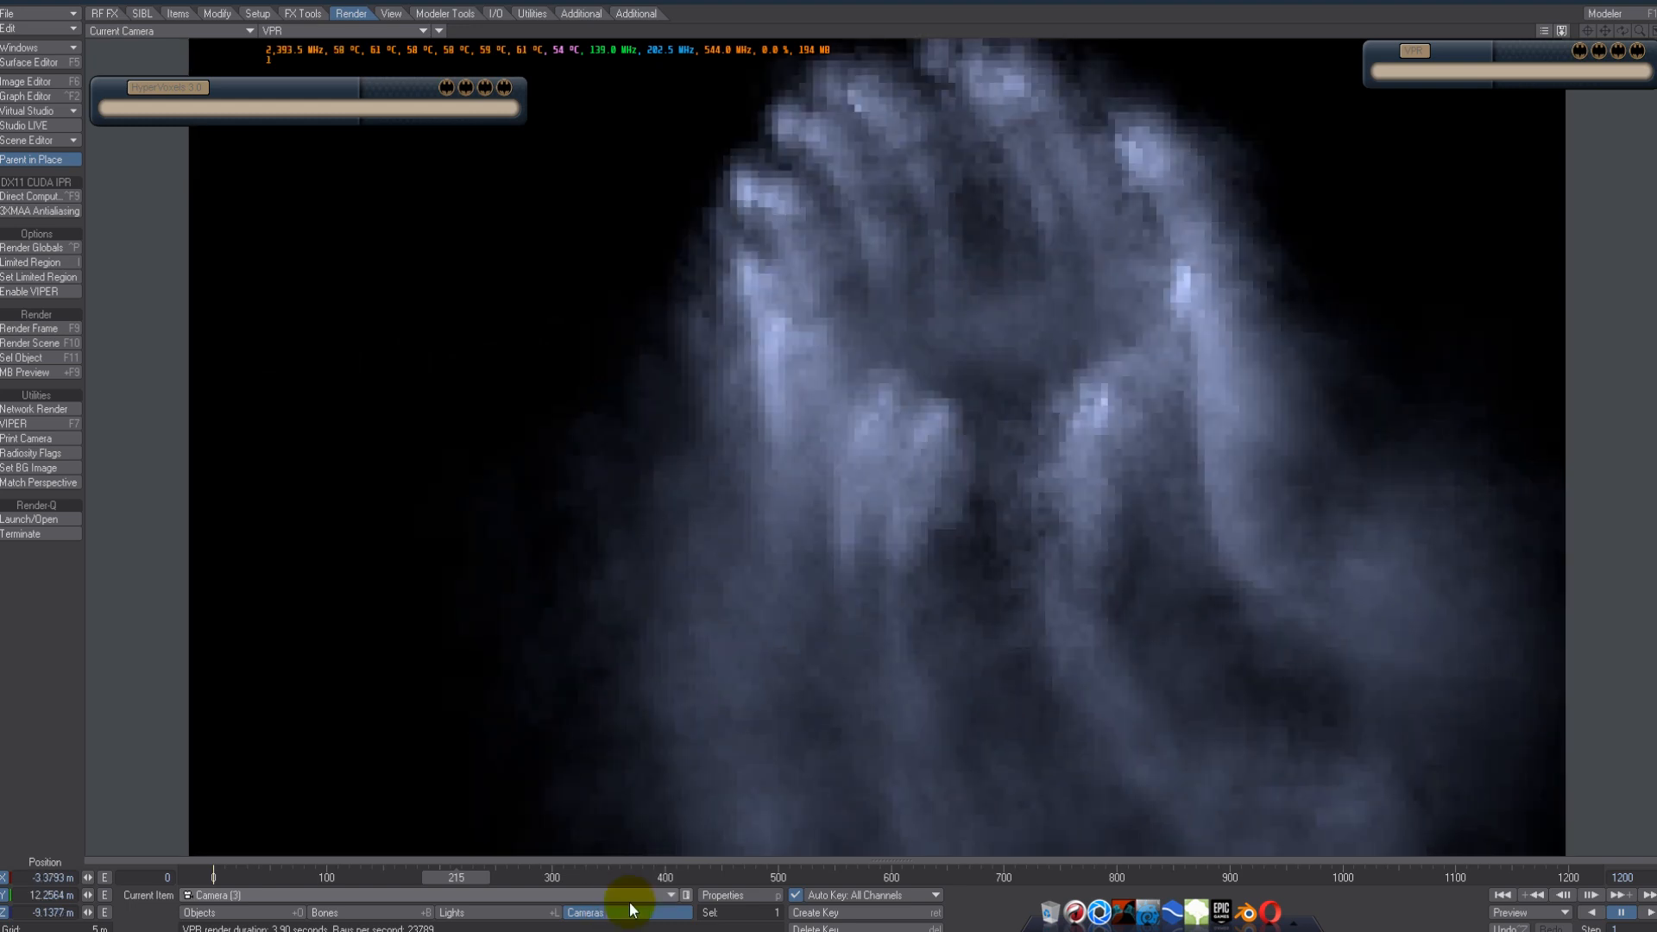
# - Scrub the timeline through frames 259 and 365 in the Camera (3) view and settle on frame 324
pyautogui.click(555, 875)
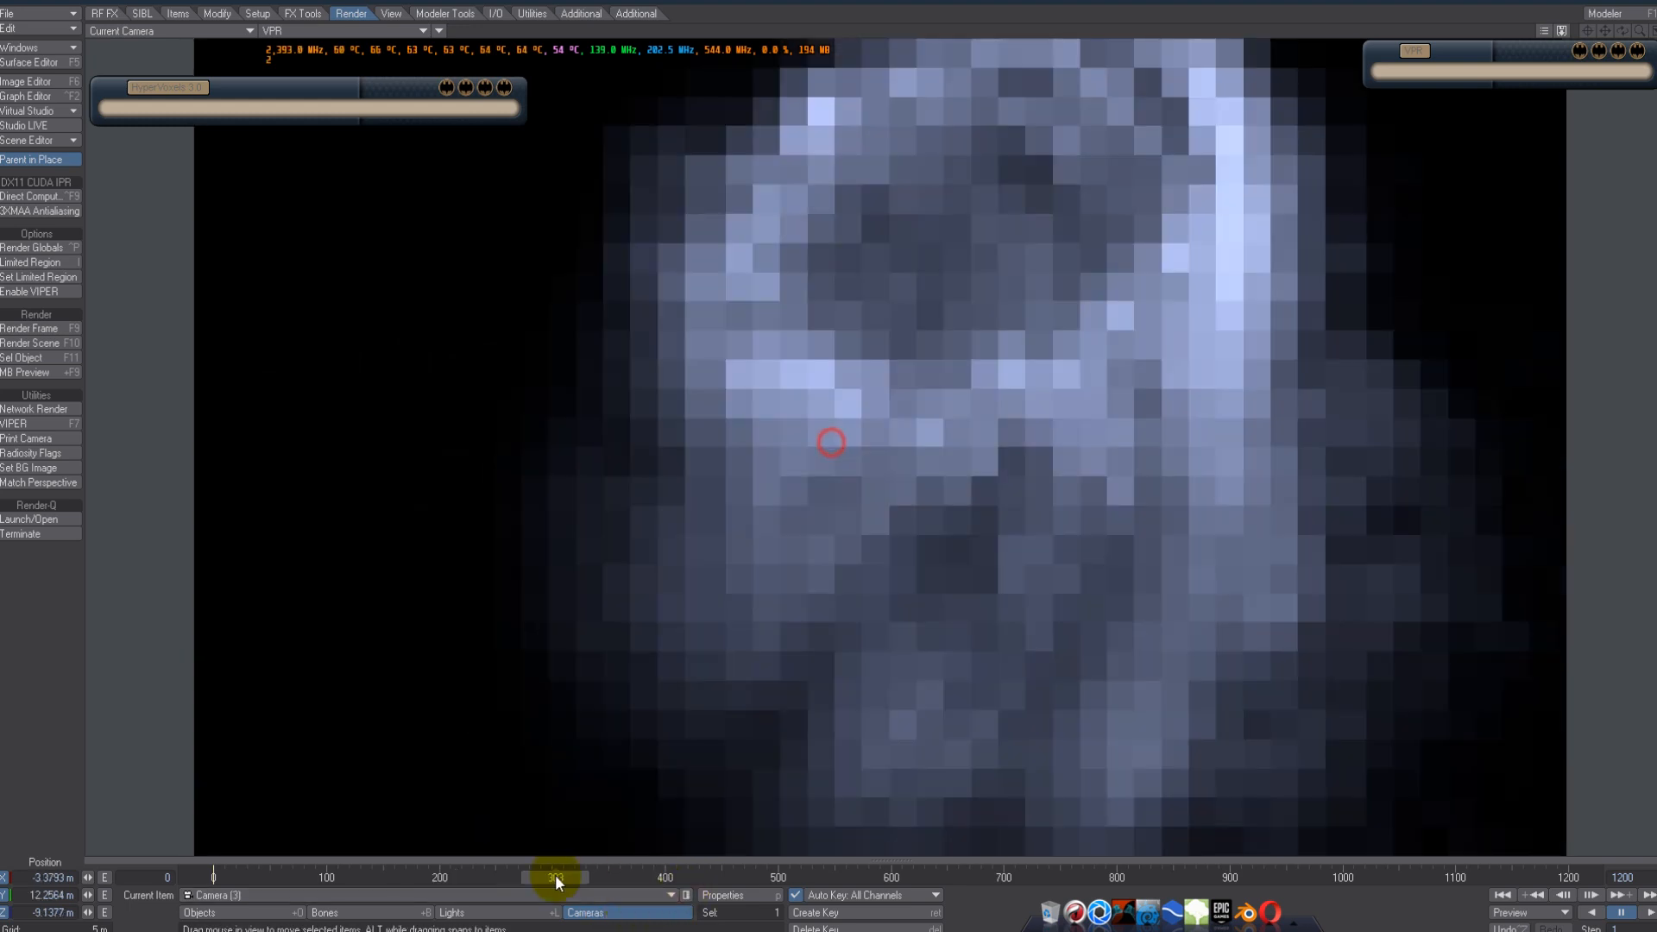
pyautogui.moveTo(556, 879); pyautogui.dragTo(506, 879)
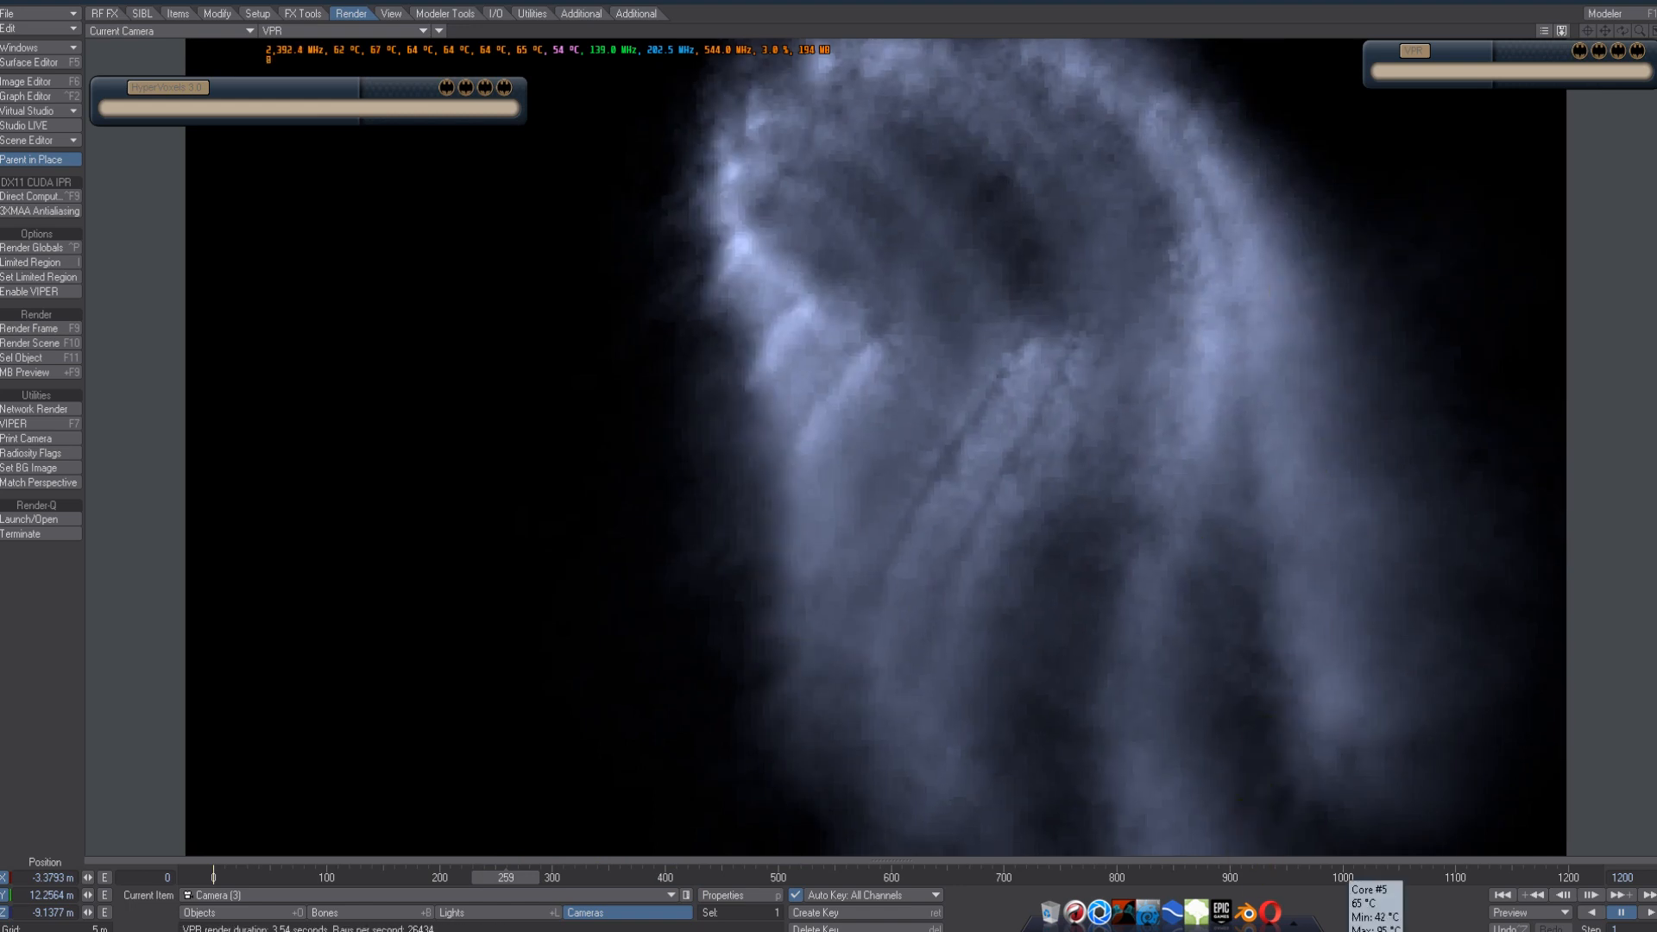
pyautogui.click(1364, 930)
pyautogui.click(1022, 299)
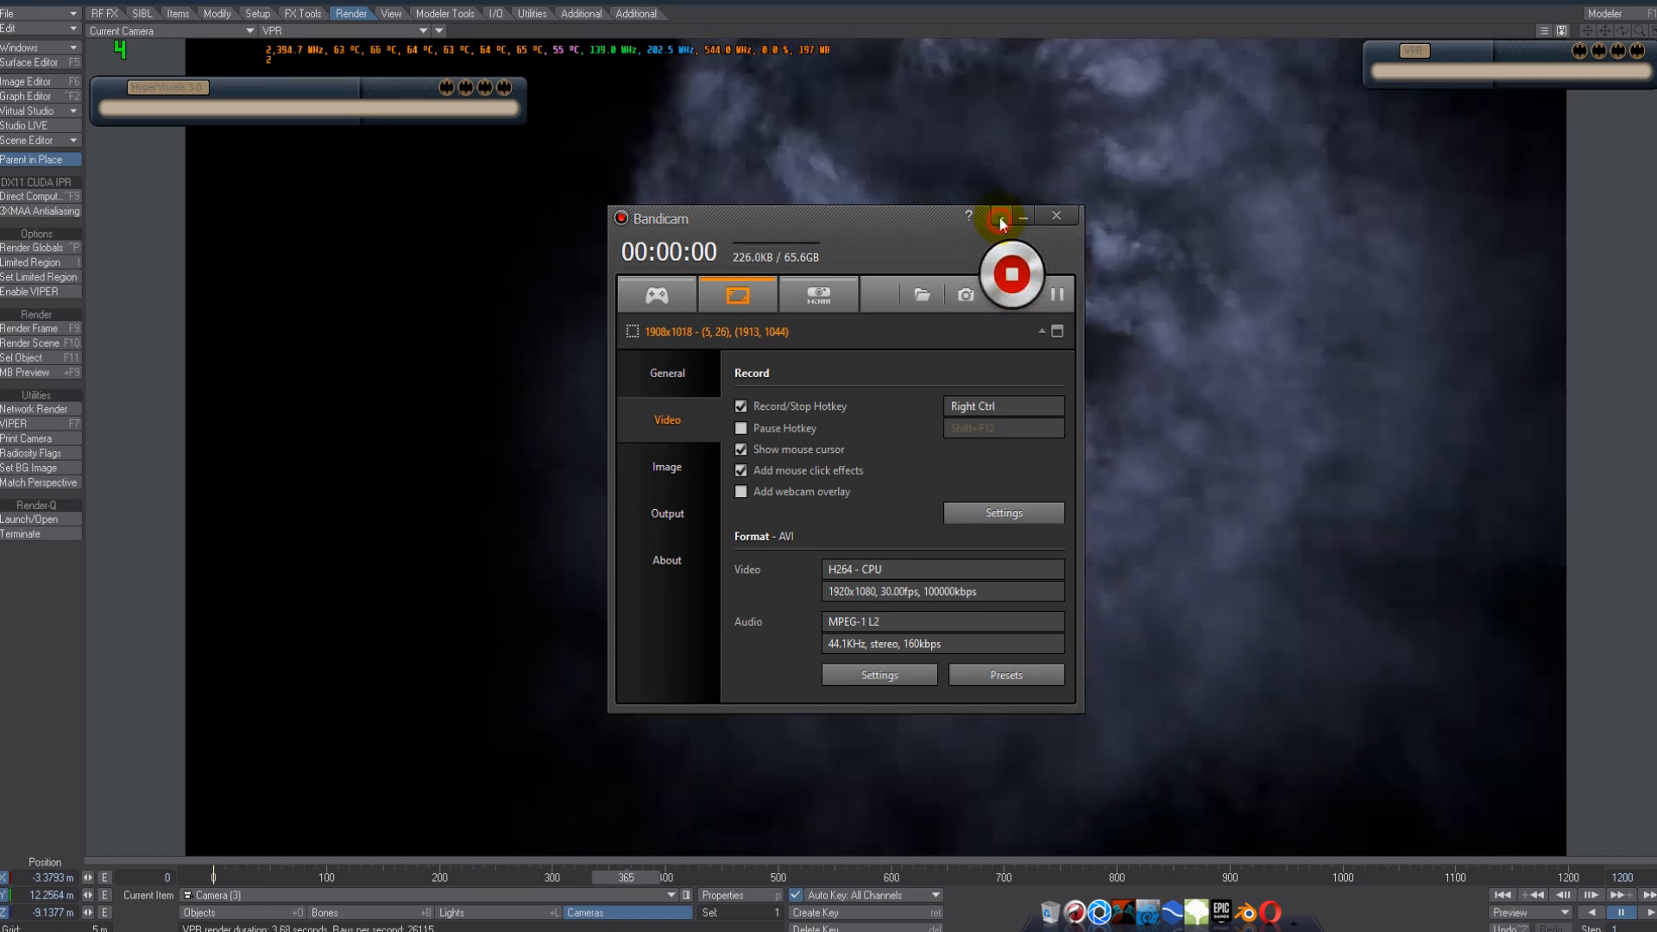
pyautogui.moveTo(626, 877); pyautogui.dragTo(578, 877)
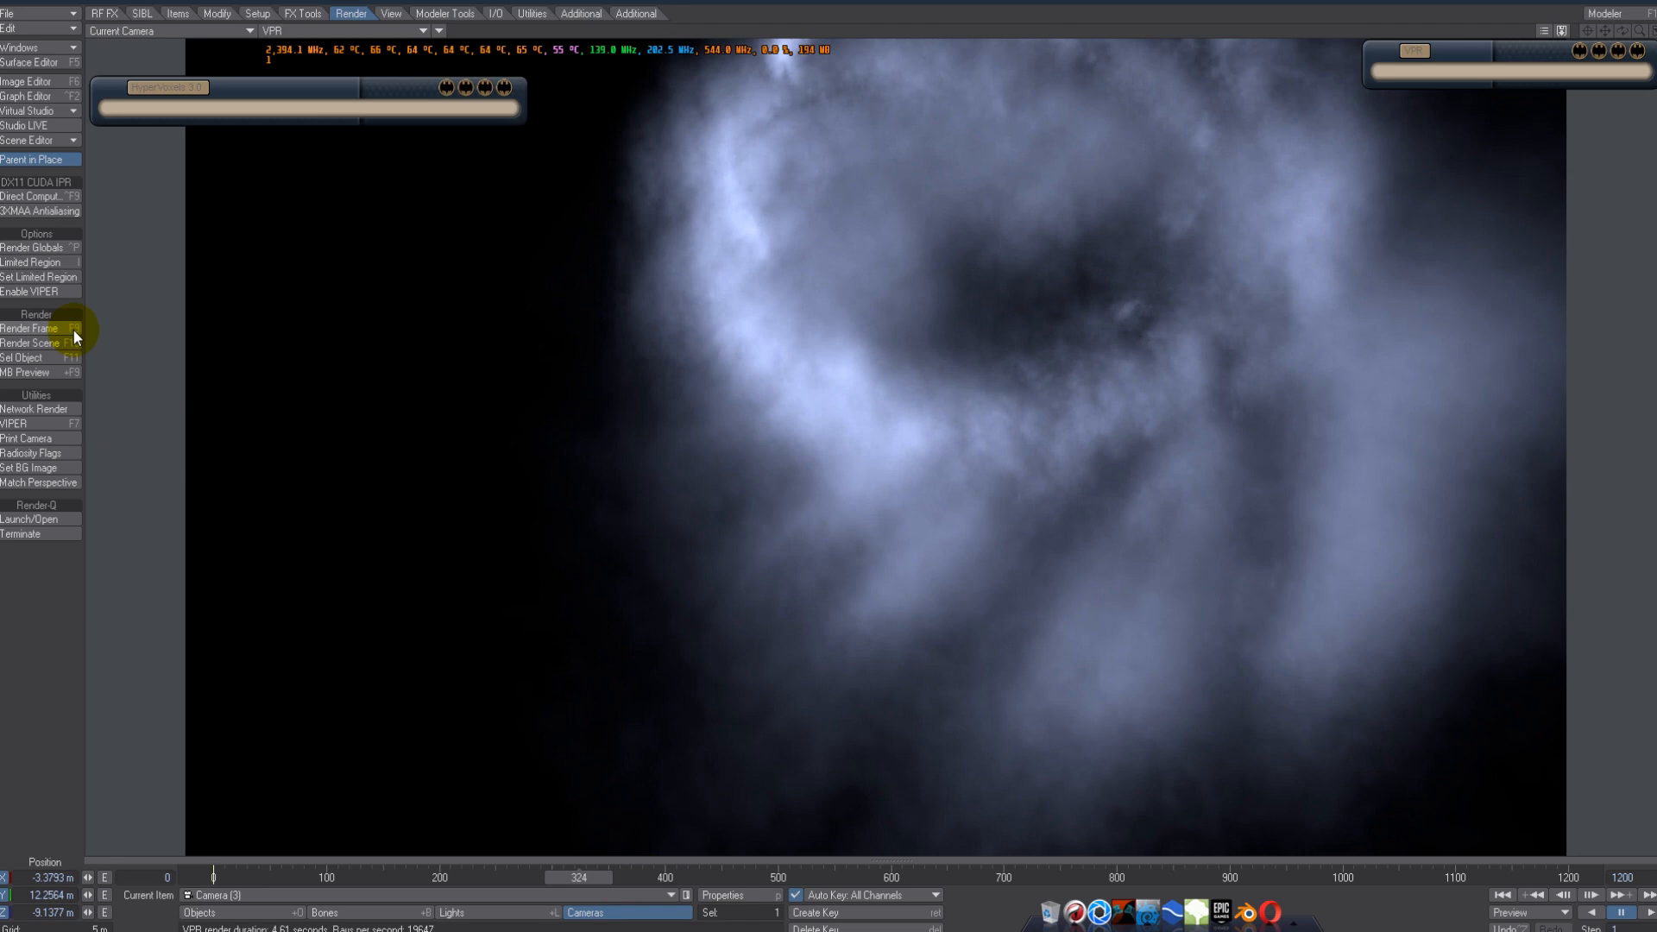
# - Set the camera's render resolution to HDTV (1920 x 1080) and collapse the Render Globals window
pyautogui.click(732, 895)
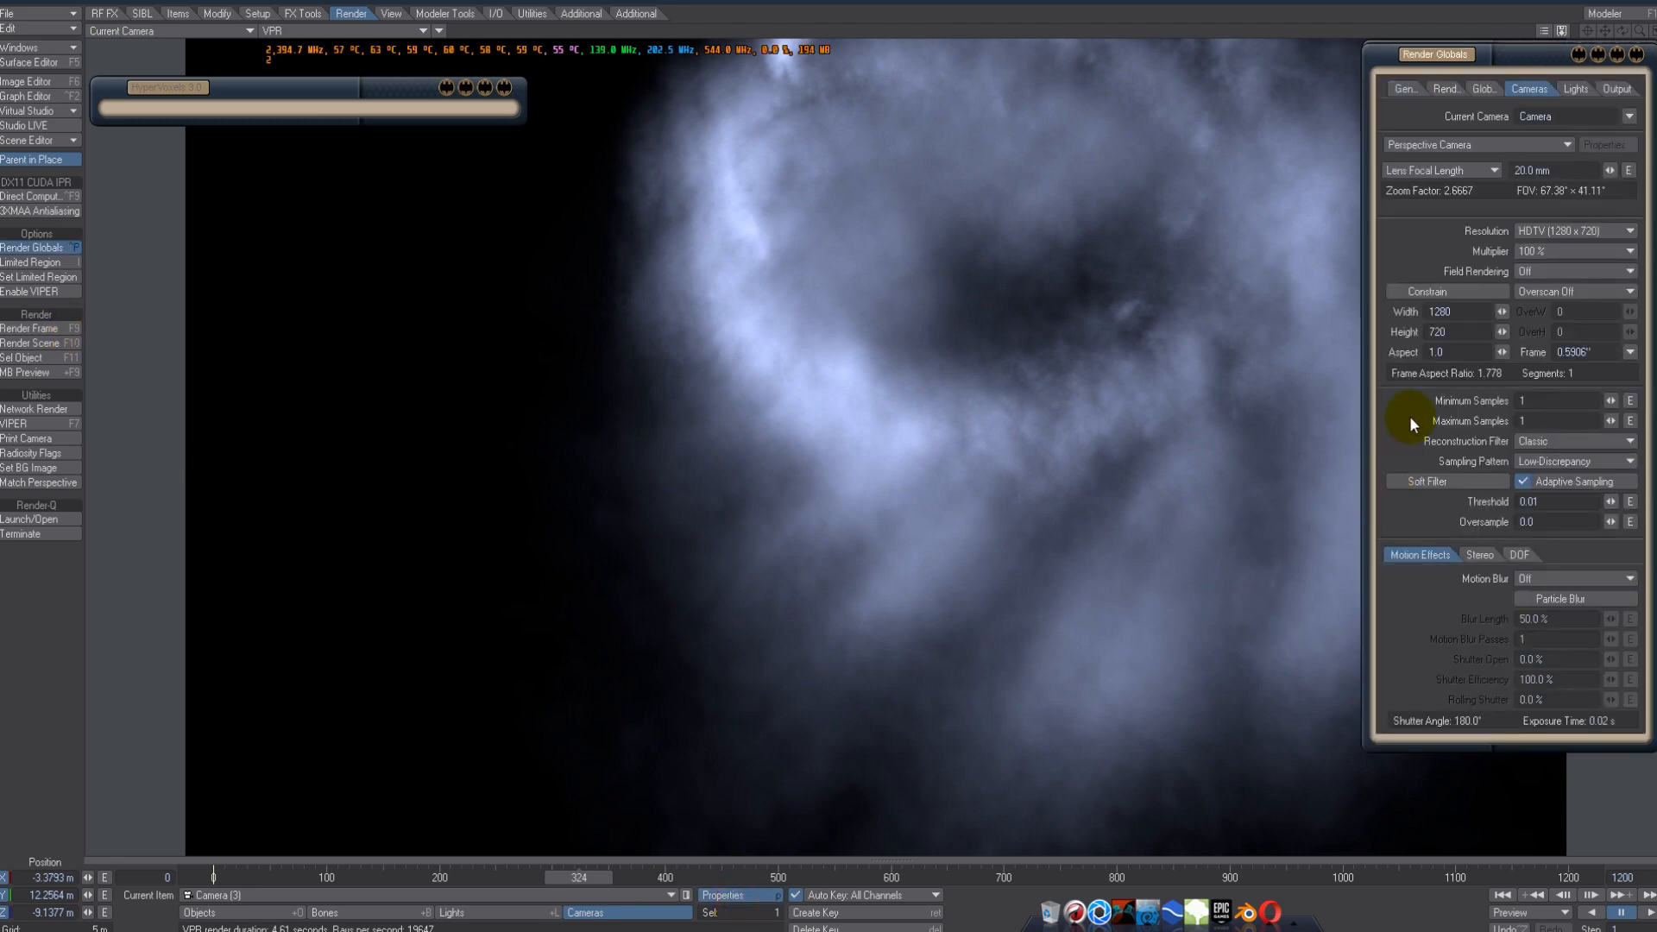
pyautogui.click(1579, 230)
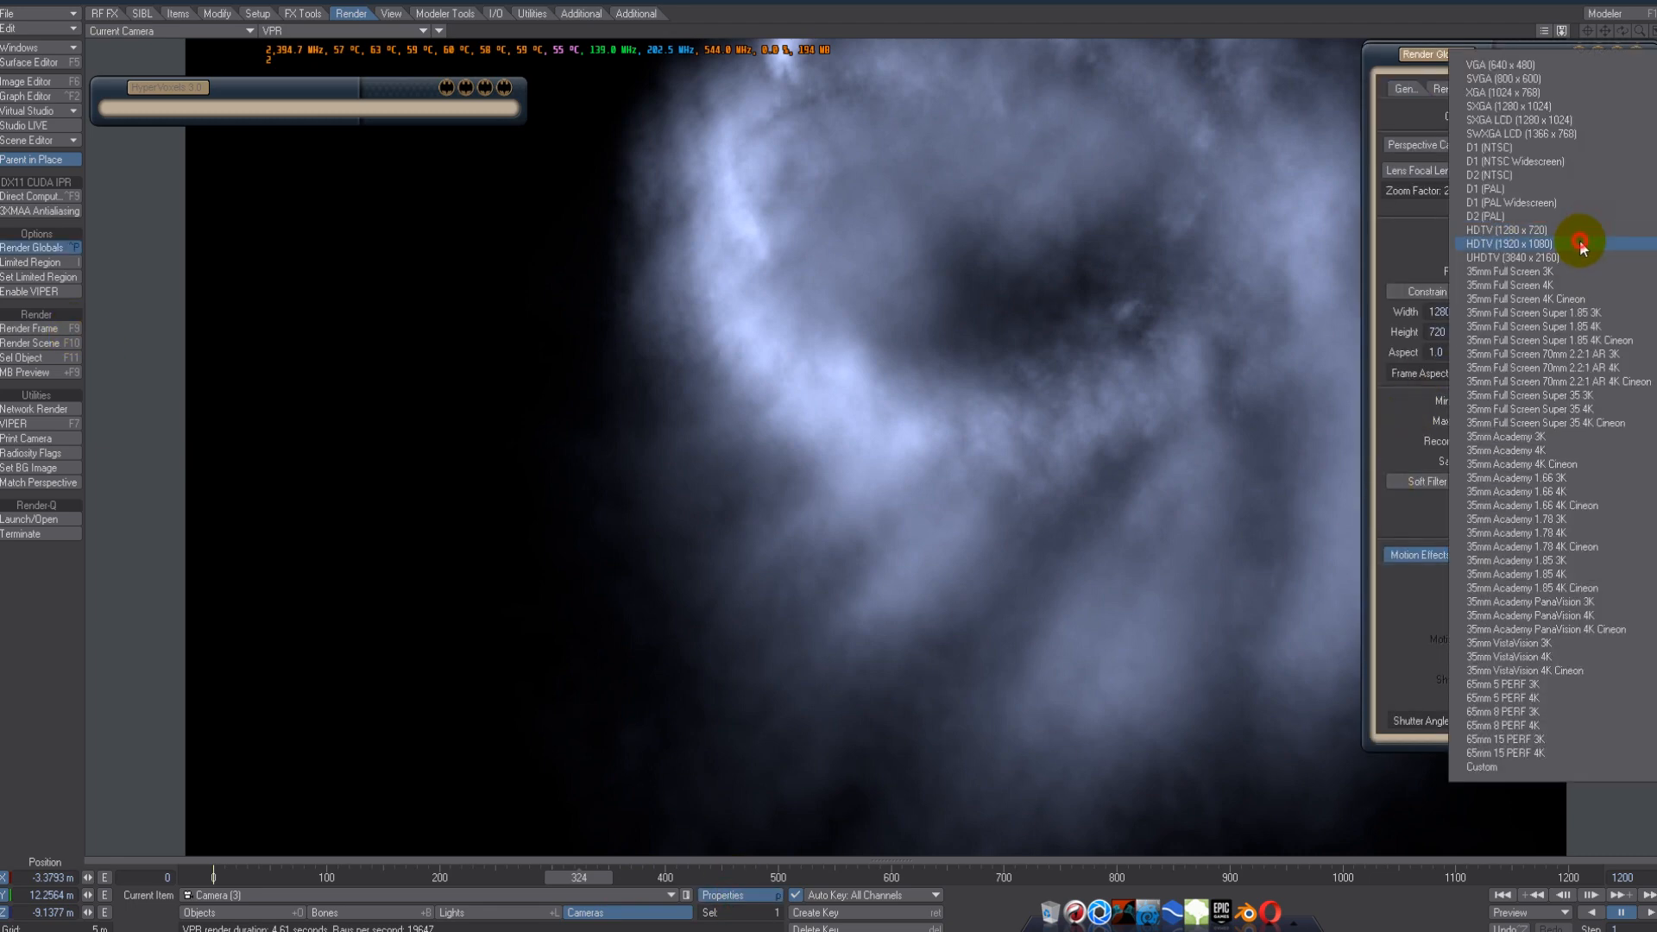
pyautogui.click(1582, 245)
pyautogui.click(1640, 57)
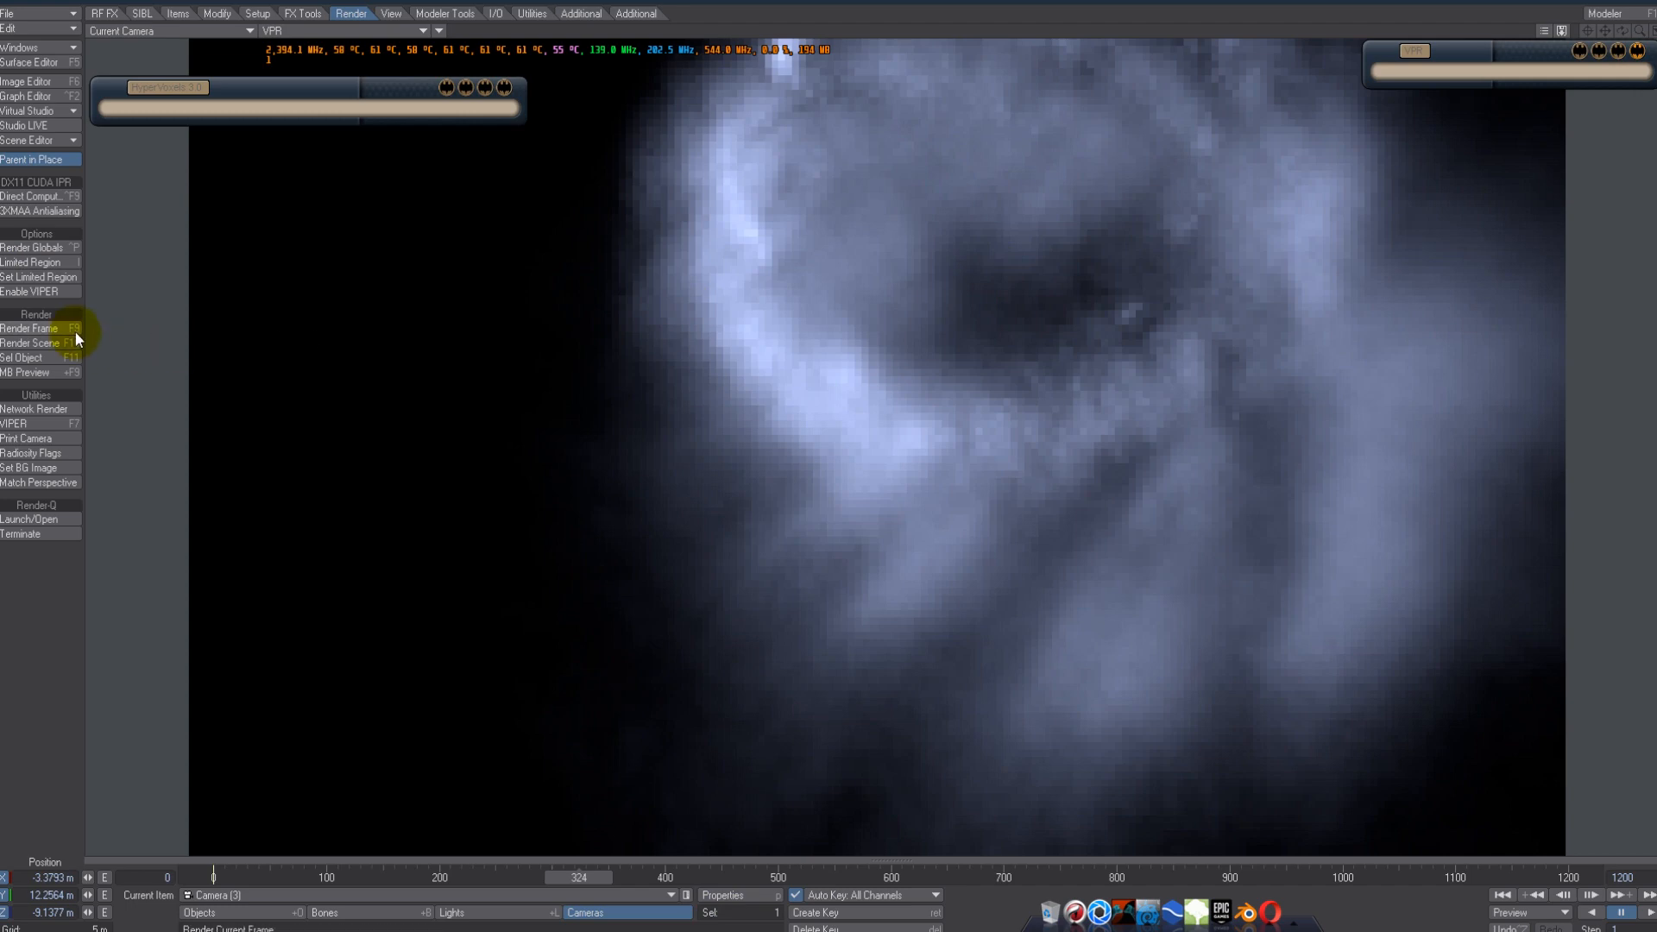
# - Render frame 324 through Camera (3), moving the render status window and the collapsed HyperVoxels window aside while it processes
pyautogui.click(75, 333)
pyautogui.moveTo(466, 128); pyautogui.dragTo(987, 95)
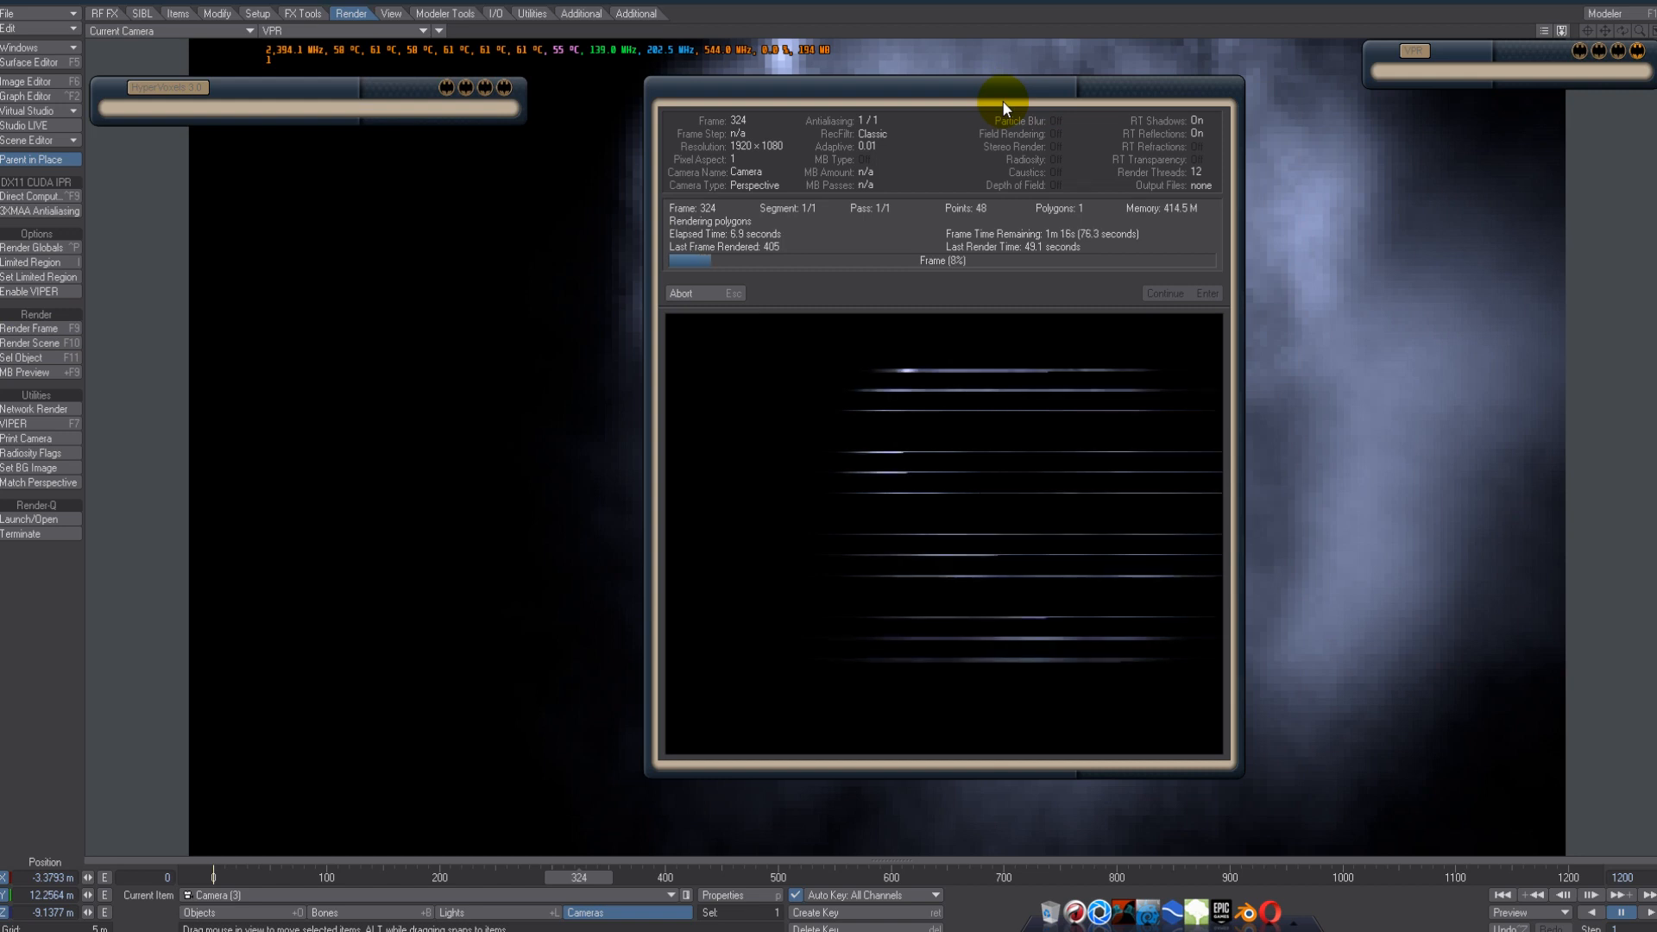
pyautogui.moveTo(920, 93); pyautogui.dragTo(389, 142)
pyautogui.moveTo(366, 86)
pyautogui.mouseDown()
pyautogui.moveTo(360, 52)
pyautogui.moveTo(351, 102)
pyautogui.mouseUp()
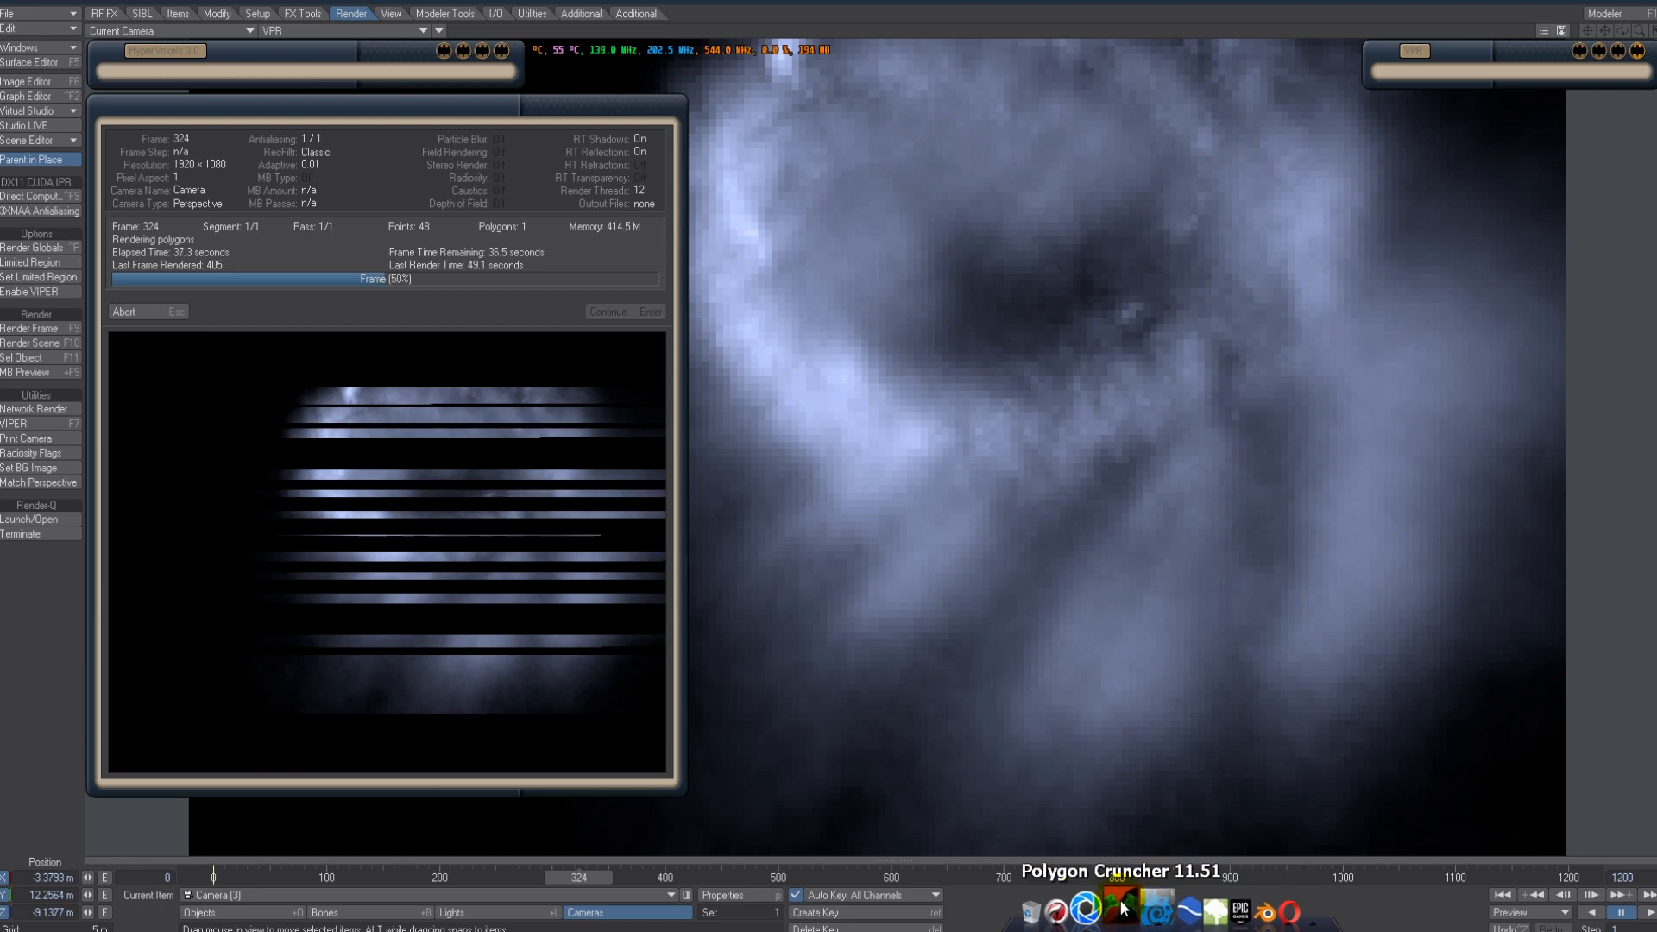
pyautogui.moveTo(525, 100); pyautogui.dragTo(531, 104)
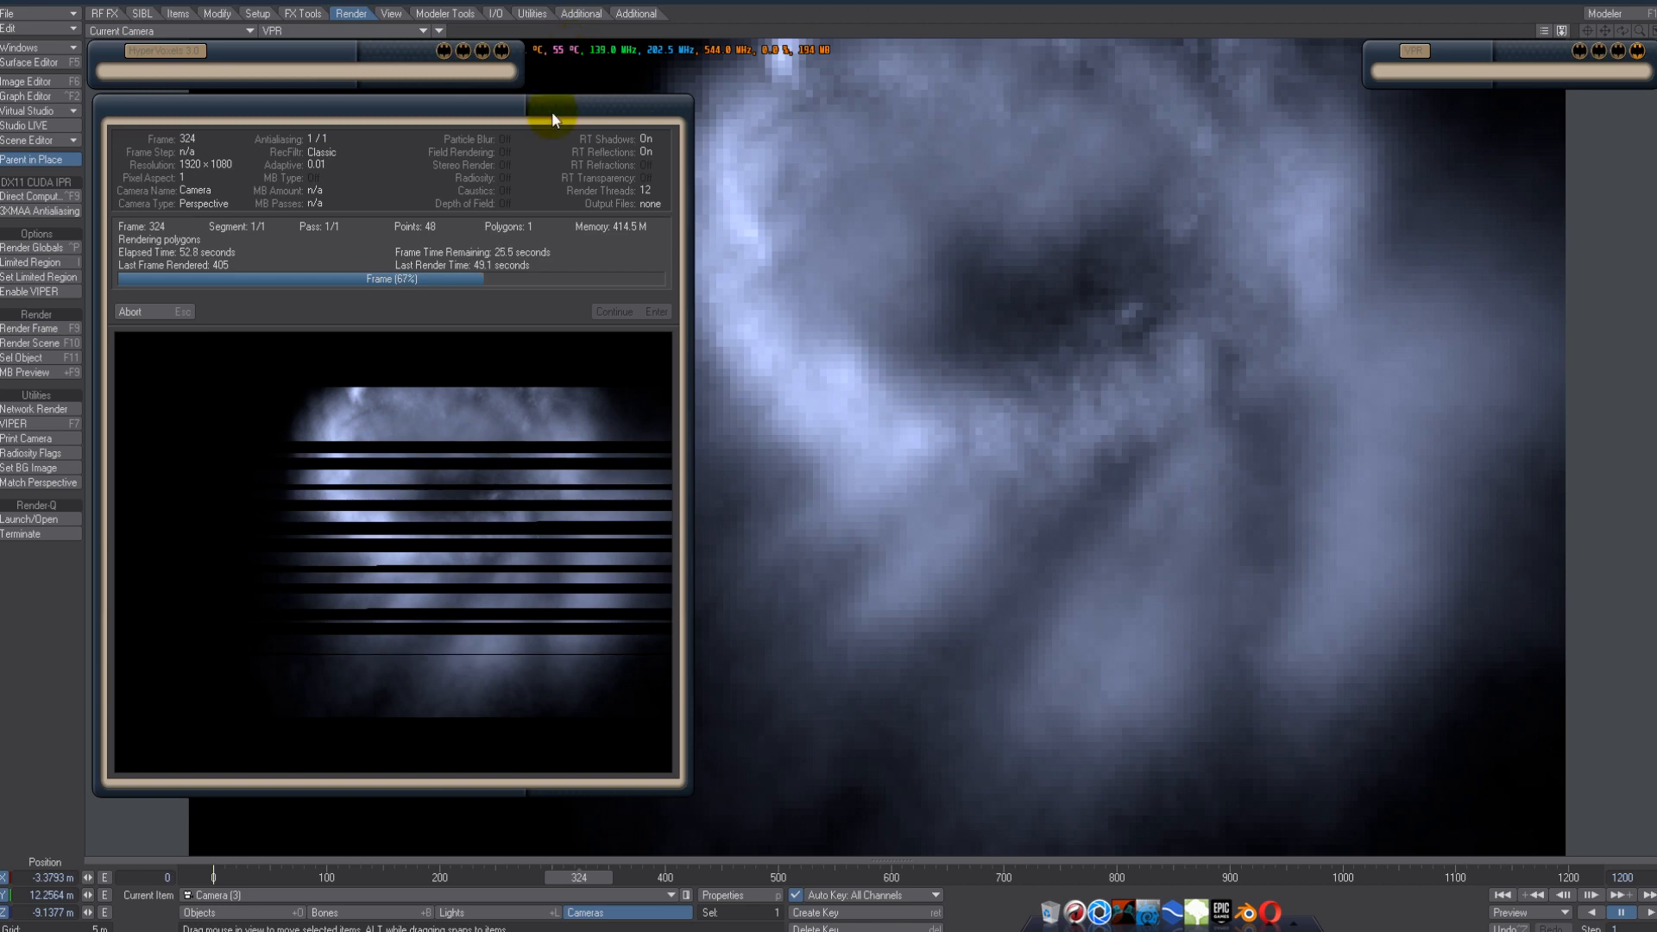
pyautogui.moveTo(317, 107); pyautogui.dragTo(318, 111)
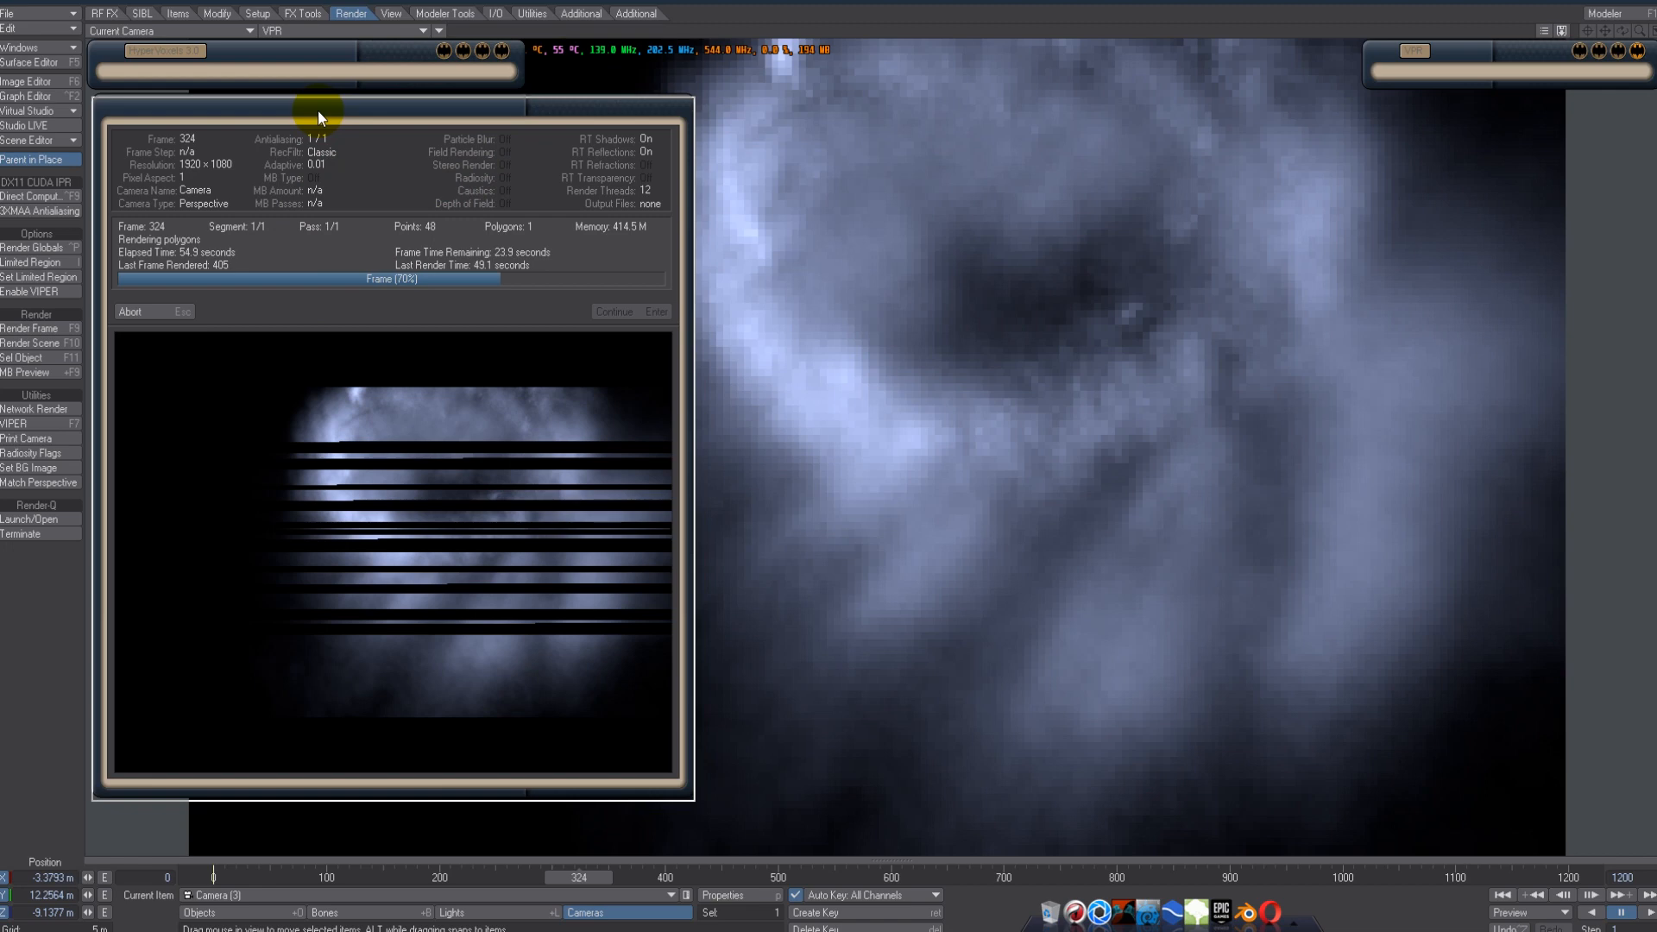
pyautogui.moveTo(318, 111); pyautogui.dragTo(318, 105)
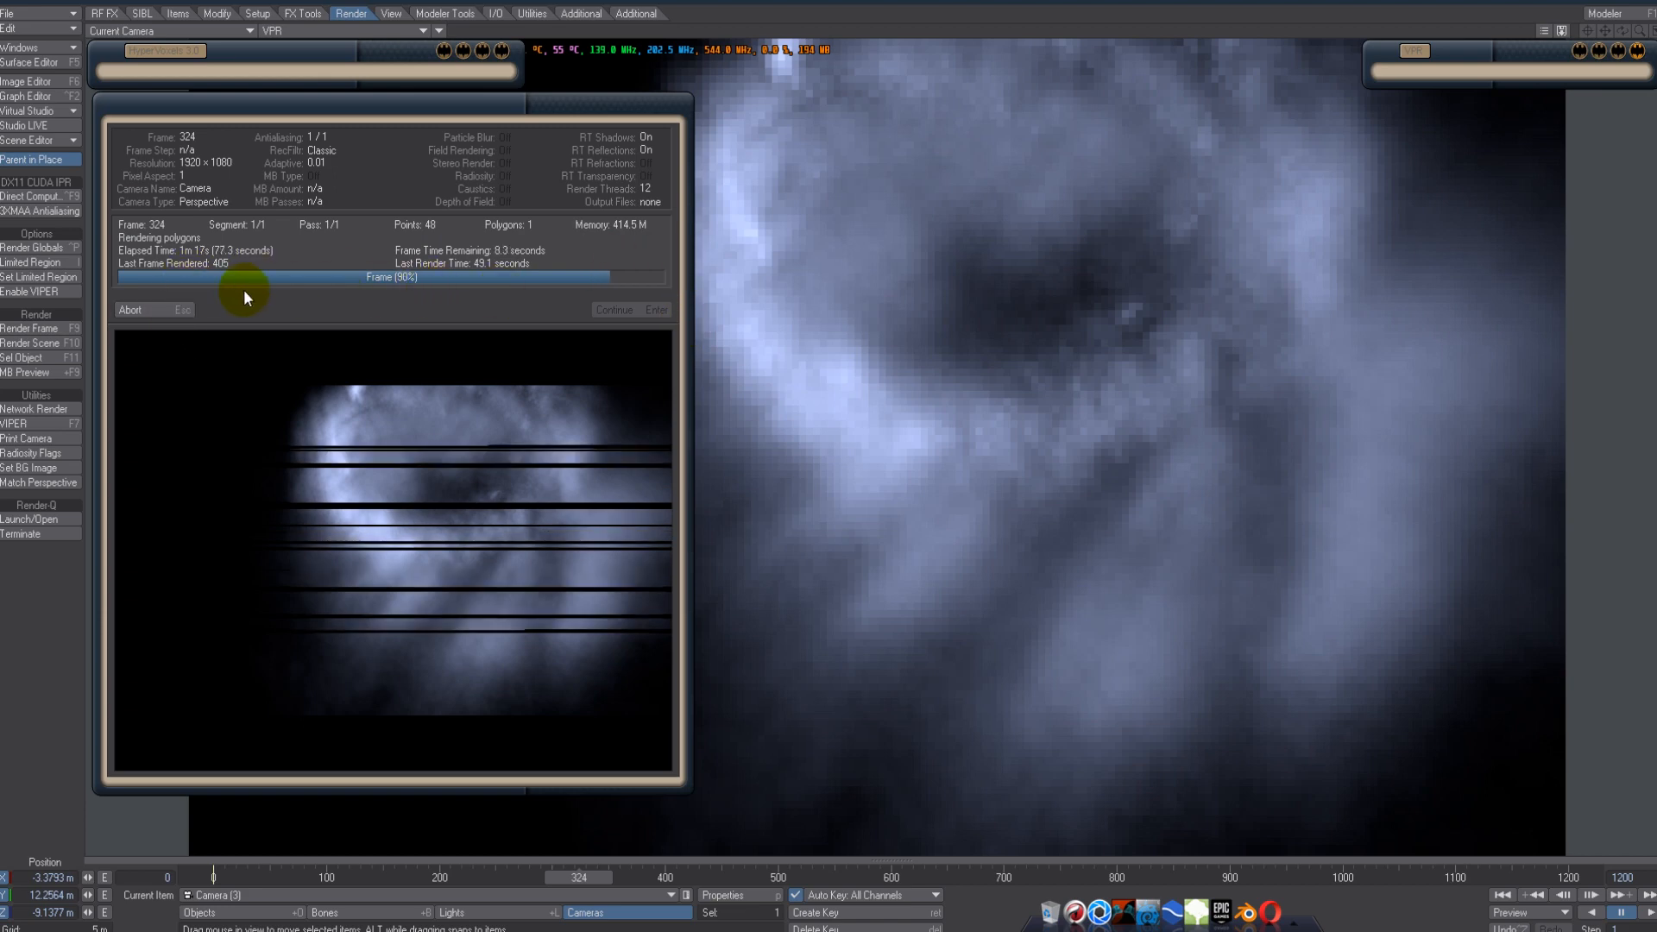
pyautogui.moveTo(464, 97)
pyautogui.mouseDown()
pyautogui.moveTo(478, 126)
pyautogui.moveTo(464, 116)
pyautogui.mouseUp()
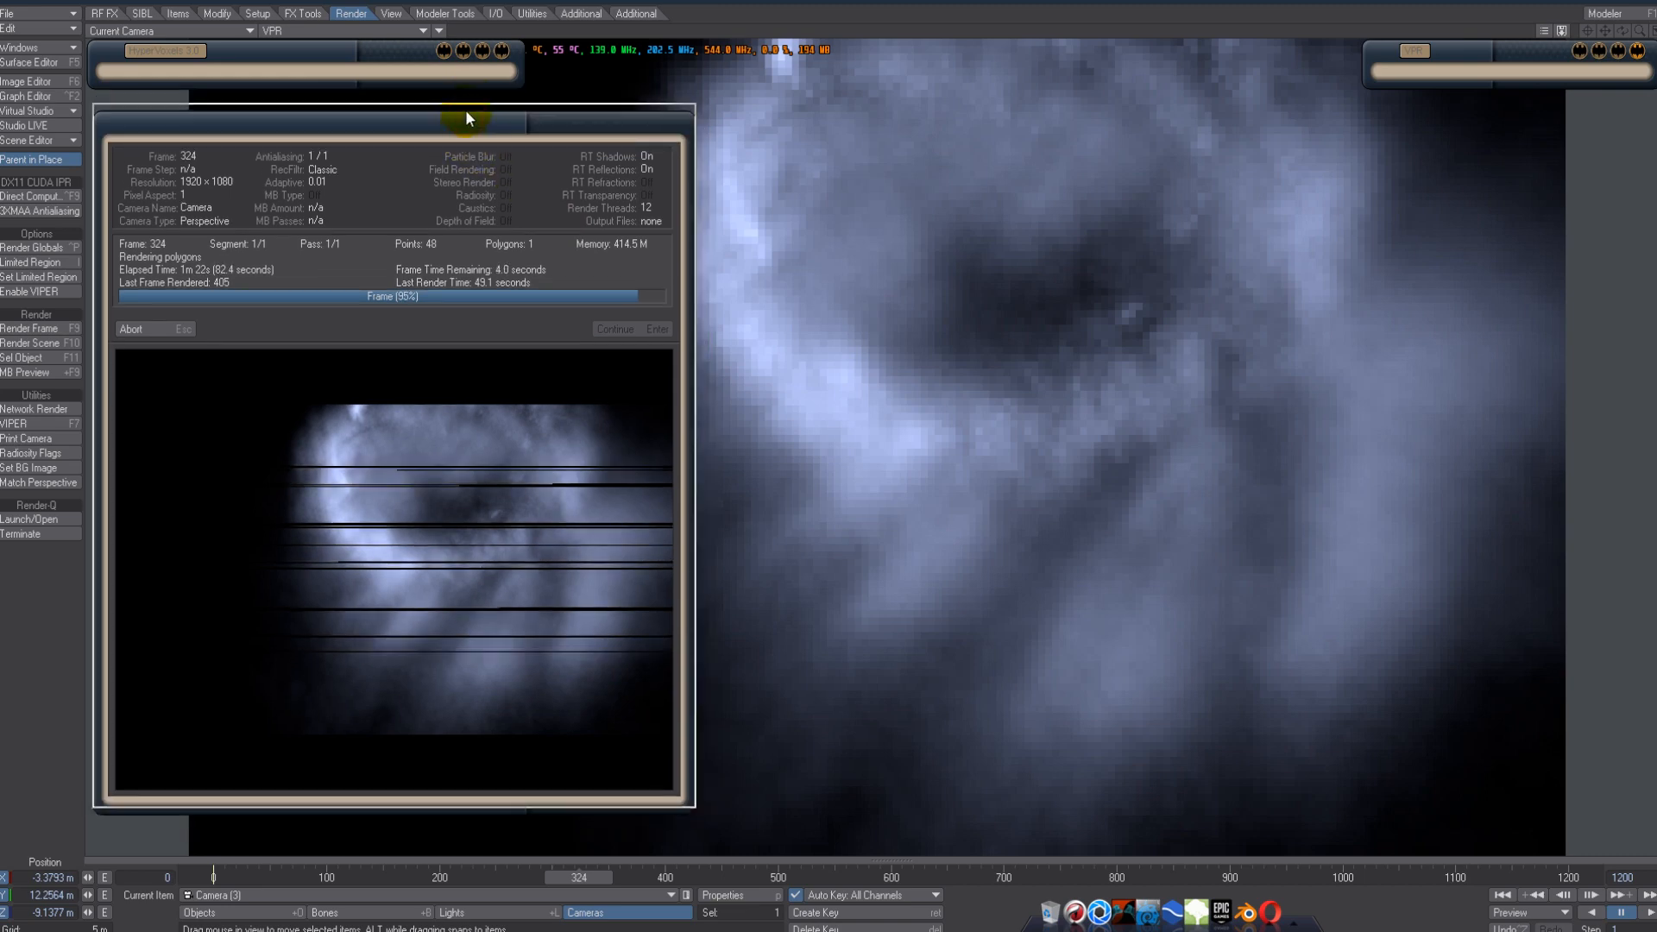
pyautogui.moveTo(466, 117); pyautogui.dragTo(463, 111)
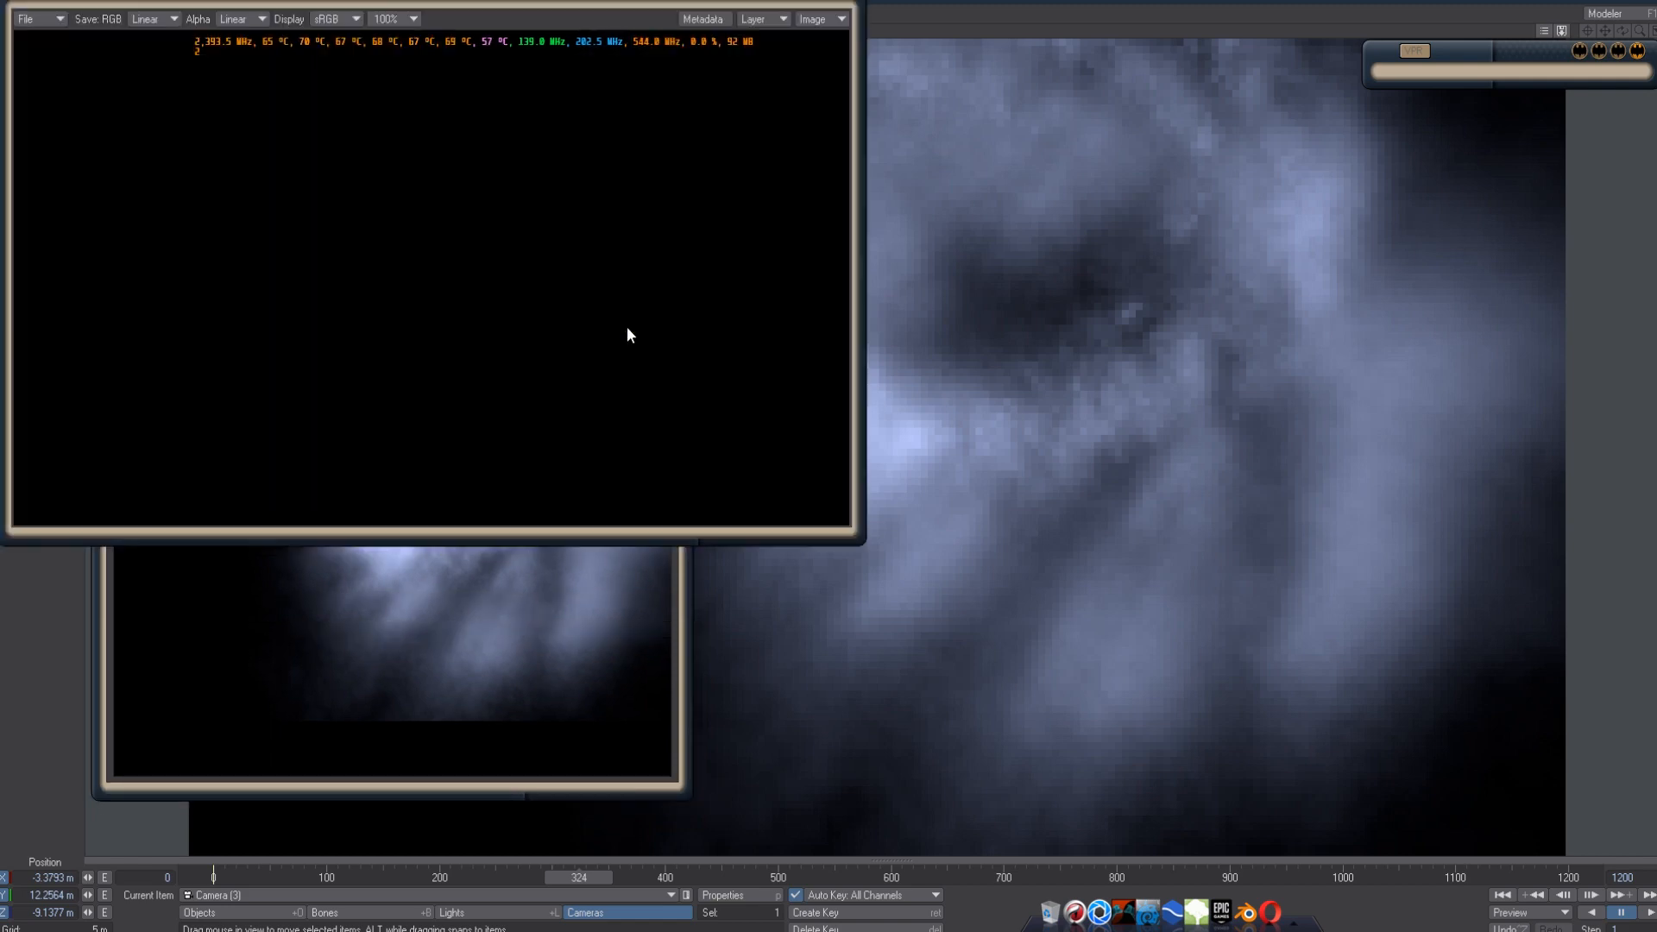
# - Maximize the image viewer and inspect the finished frame 324 render at 100% zoom
pyautogui.click(633, 315)
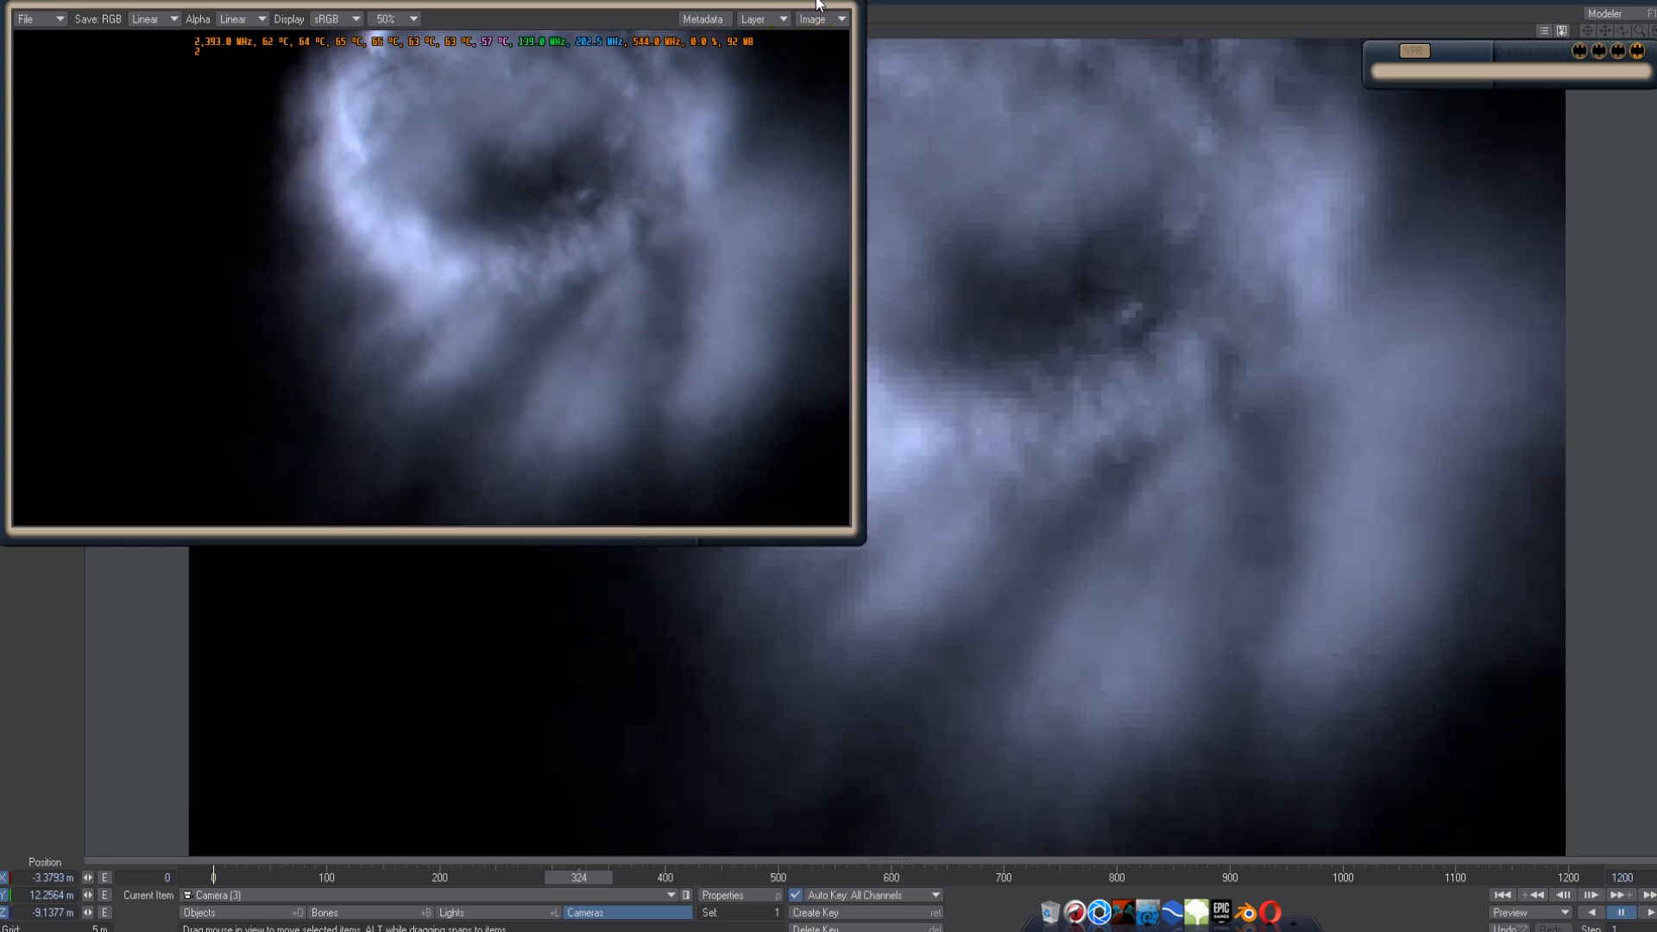
pyautogui.click(821, 4)
pyautogui.click(393, 15)
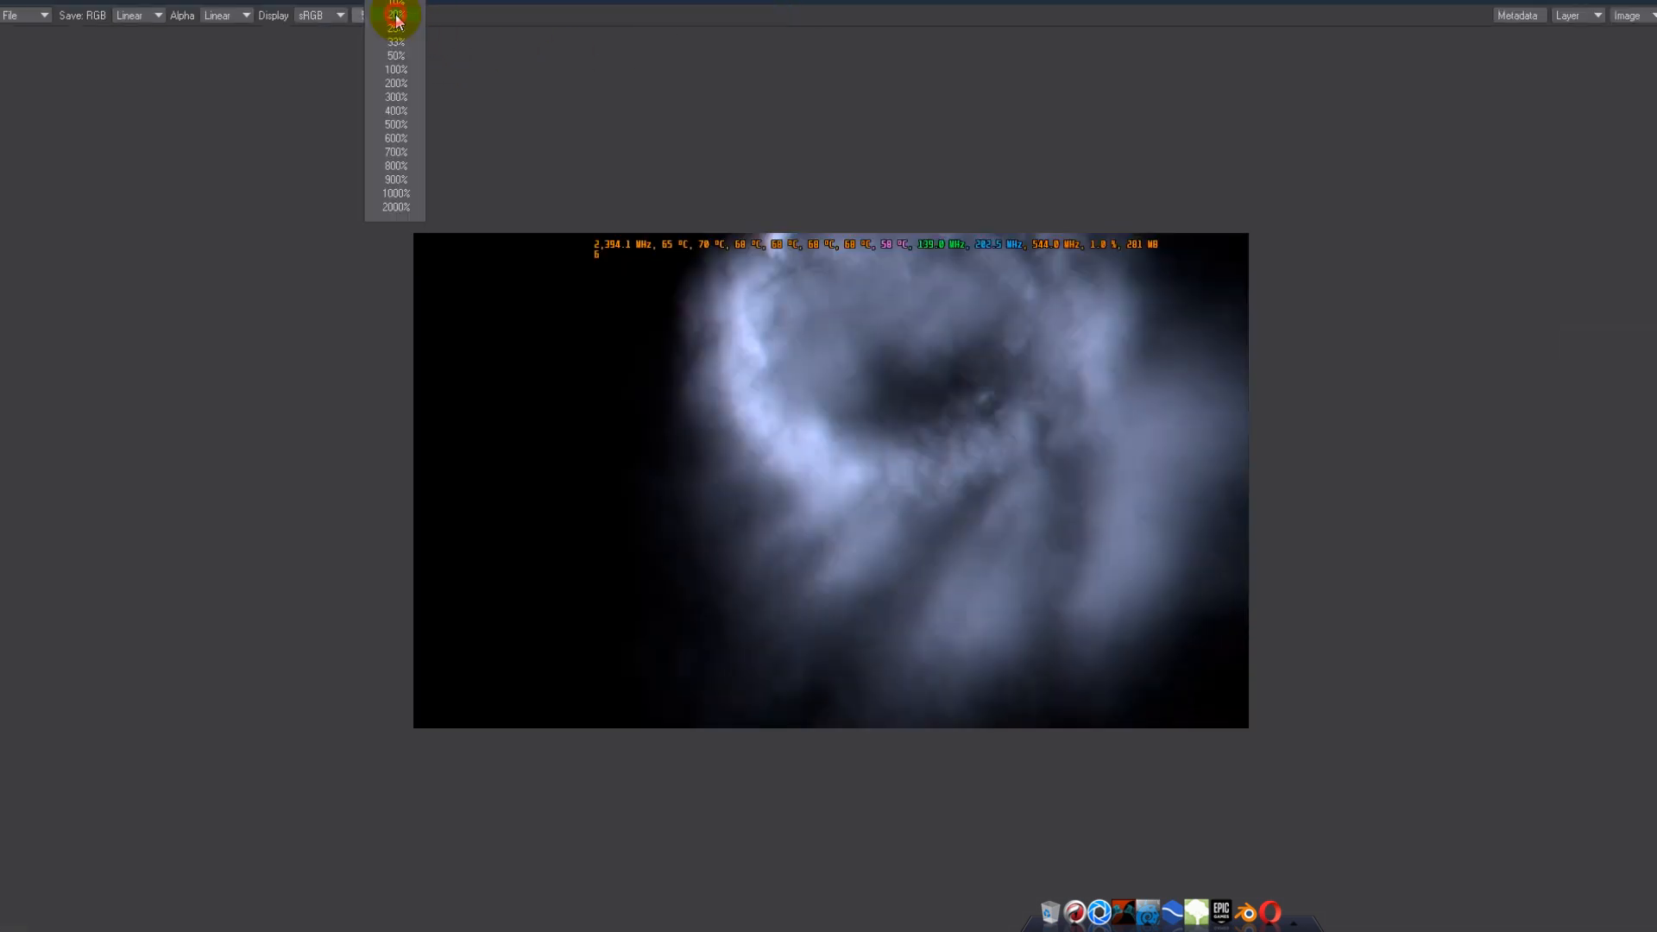
pyautogui.click(394, 67)
pyautogui.moveTo(1654, 473); pyautogui.dragTo(1653, 429)
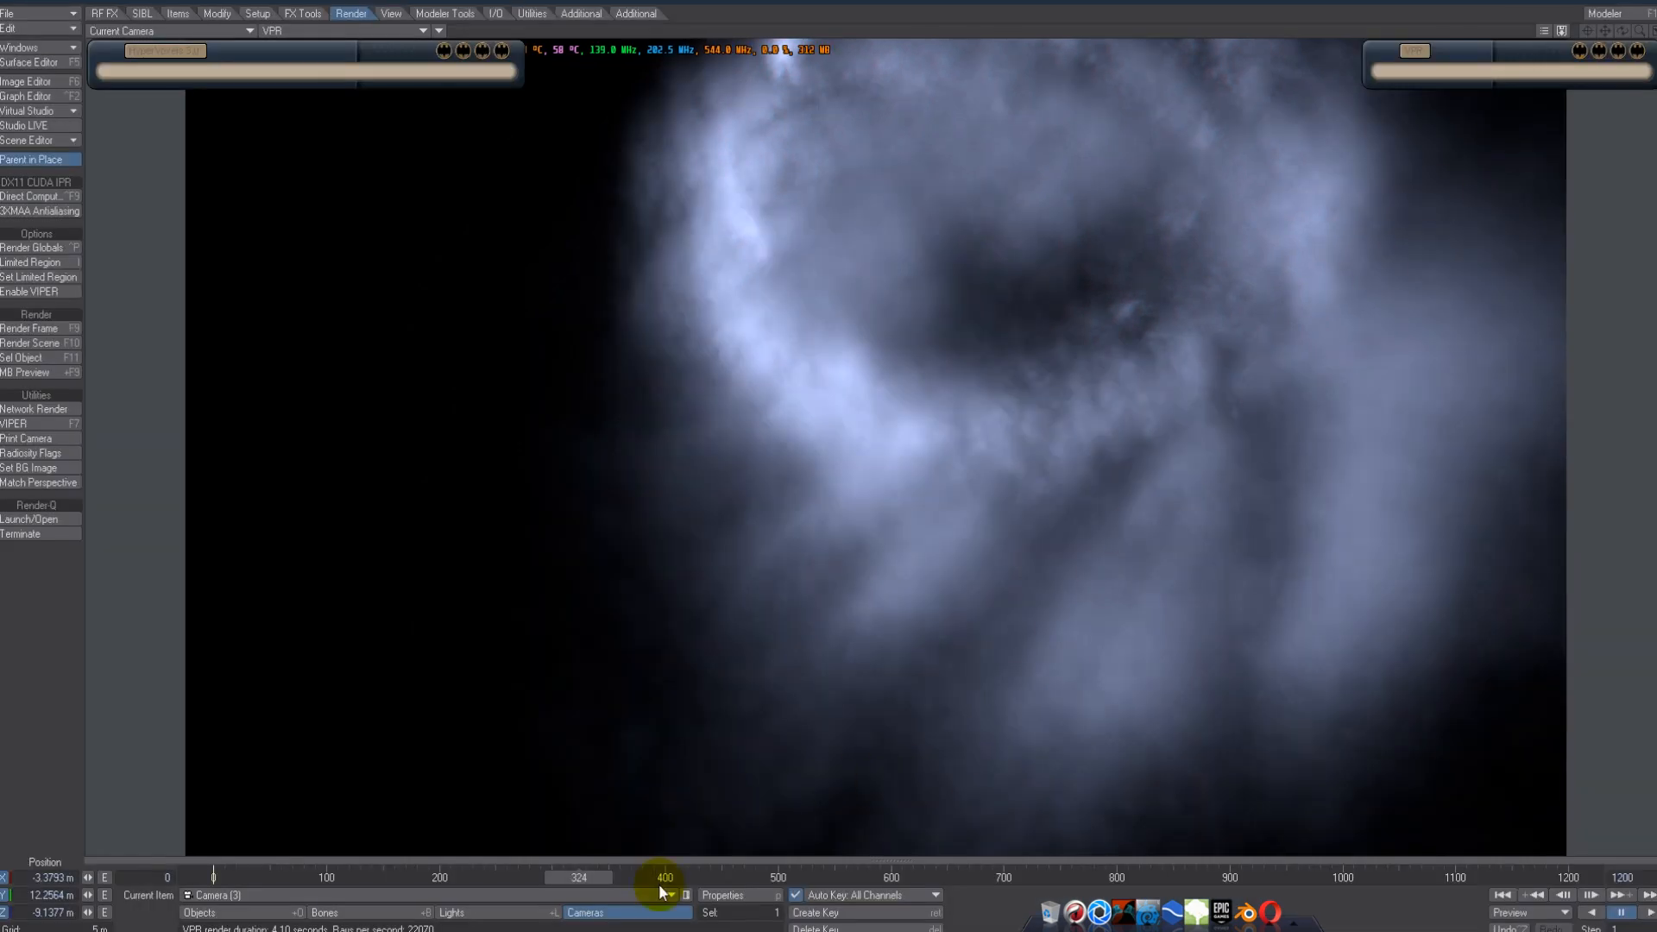
# - Scrub the timeline forward through frame 409 to frame 482 to examine the cloud from Camera (3)
pyautogui.click(649, 879)
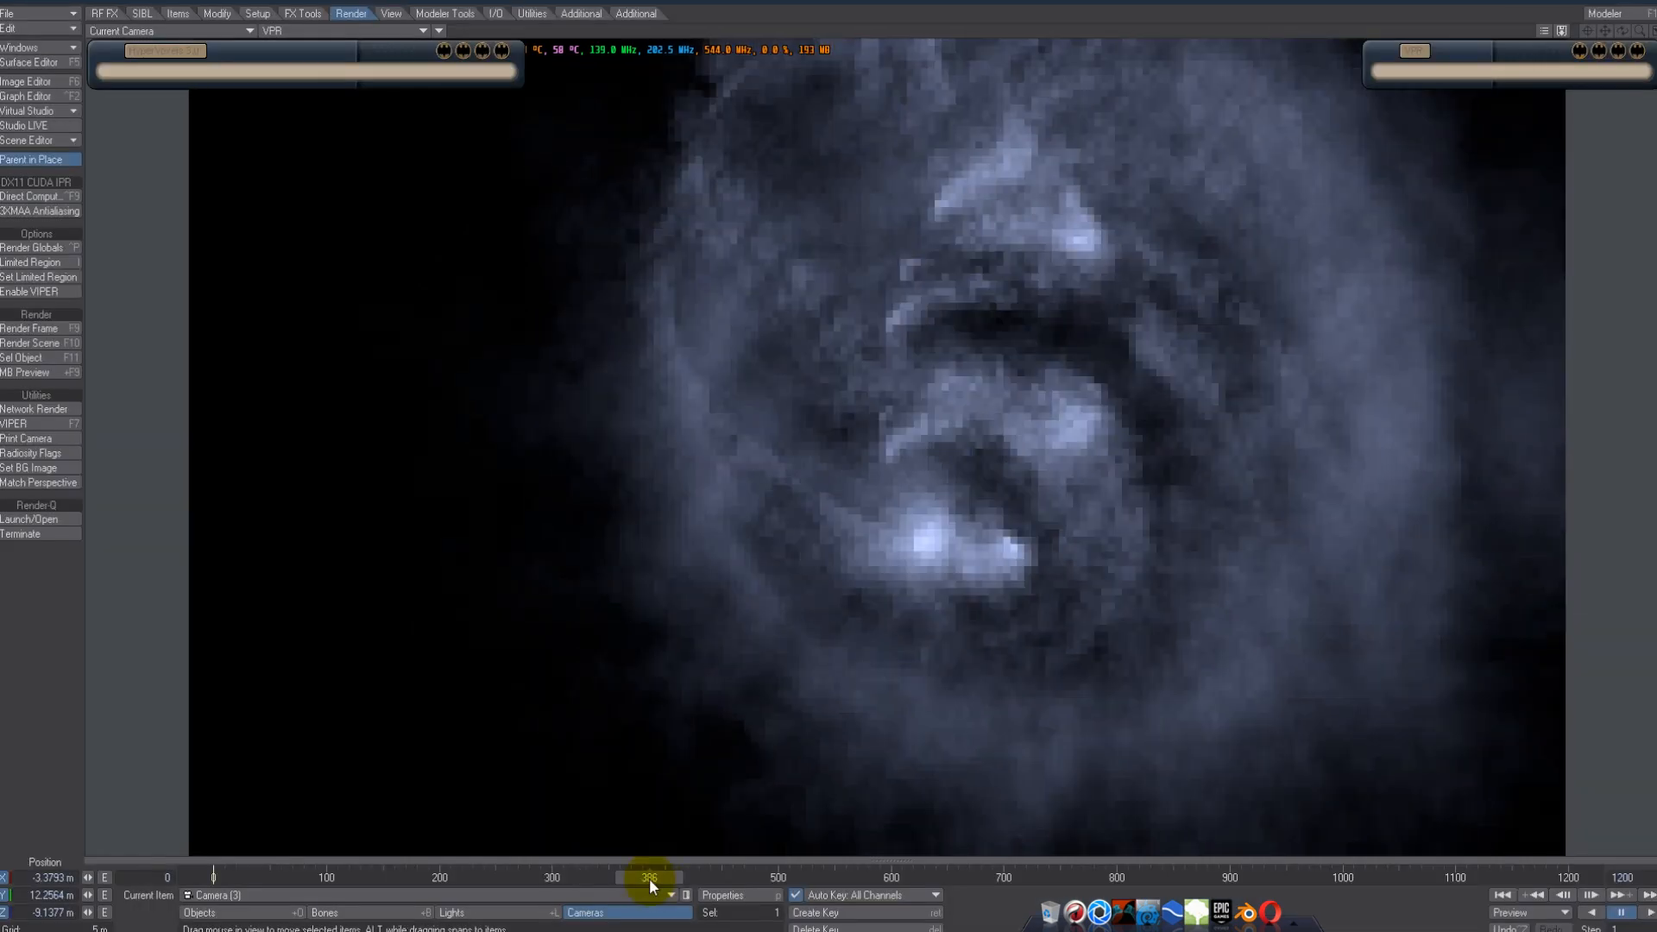
pyautogui.moveTo(647, 878); pyautogui.dragTo(688, 884)
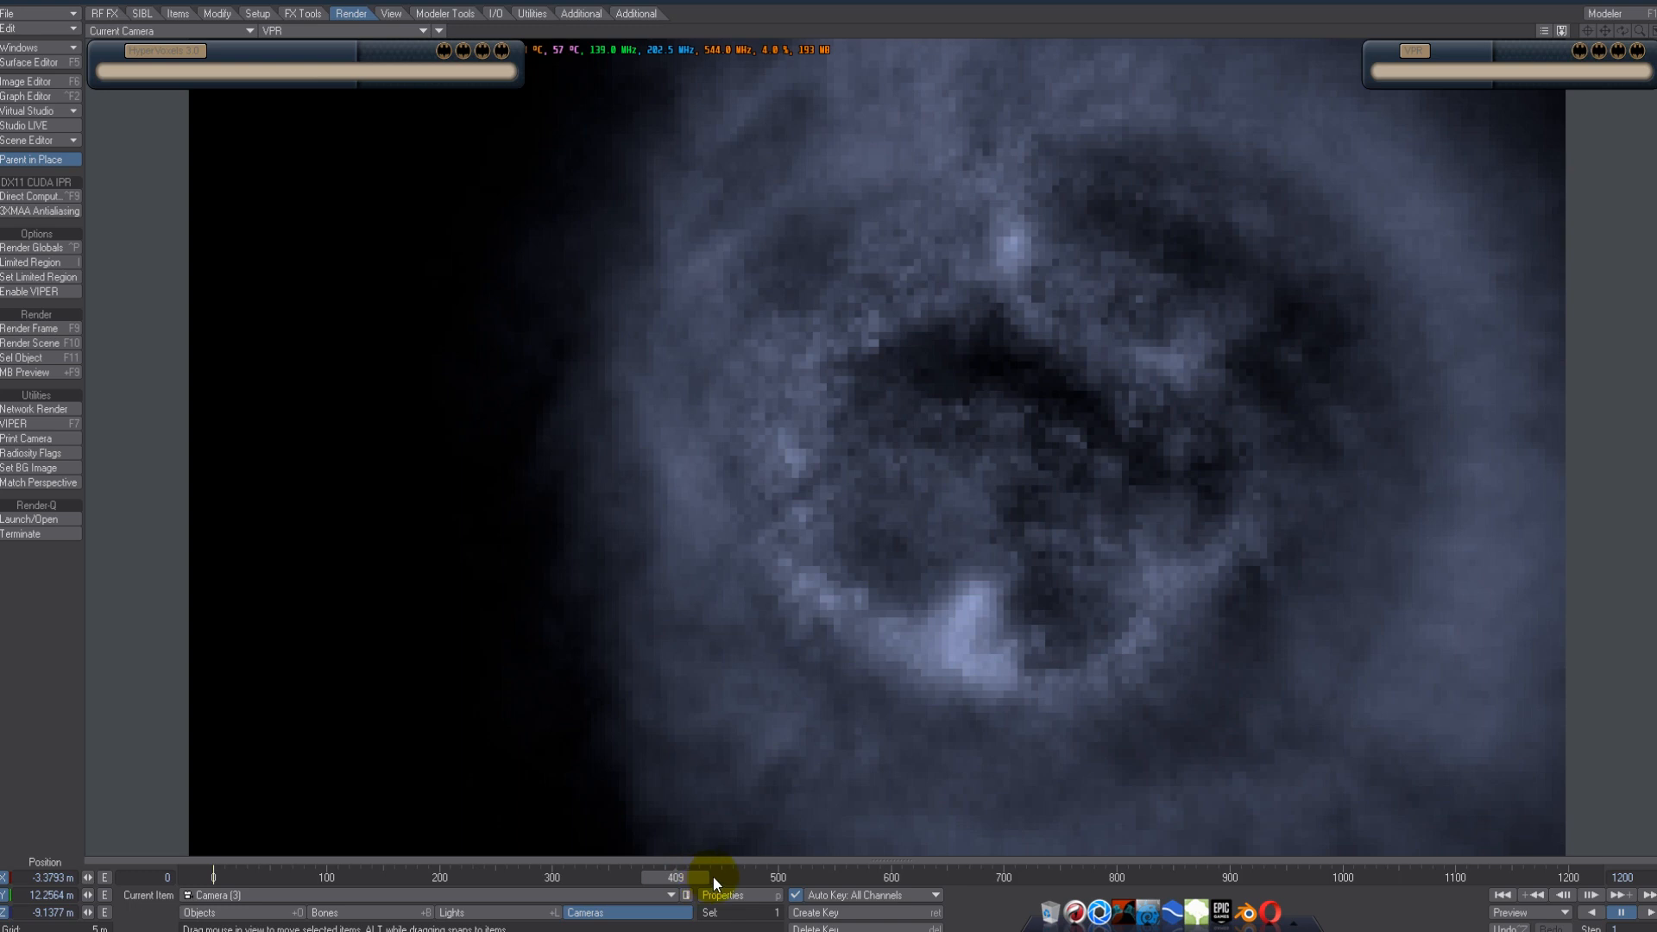
pyautogui.moveTo(720, 882)
pyautogui.mouseDown()
pyautogui.moveTo(706, 880)
pyautogui.moveTo(752, 878)
pyautogui.mouseUp()
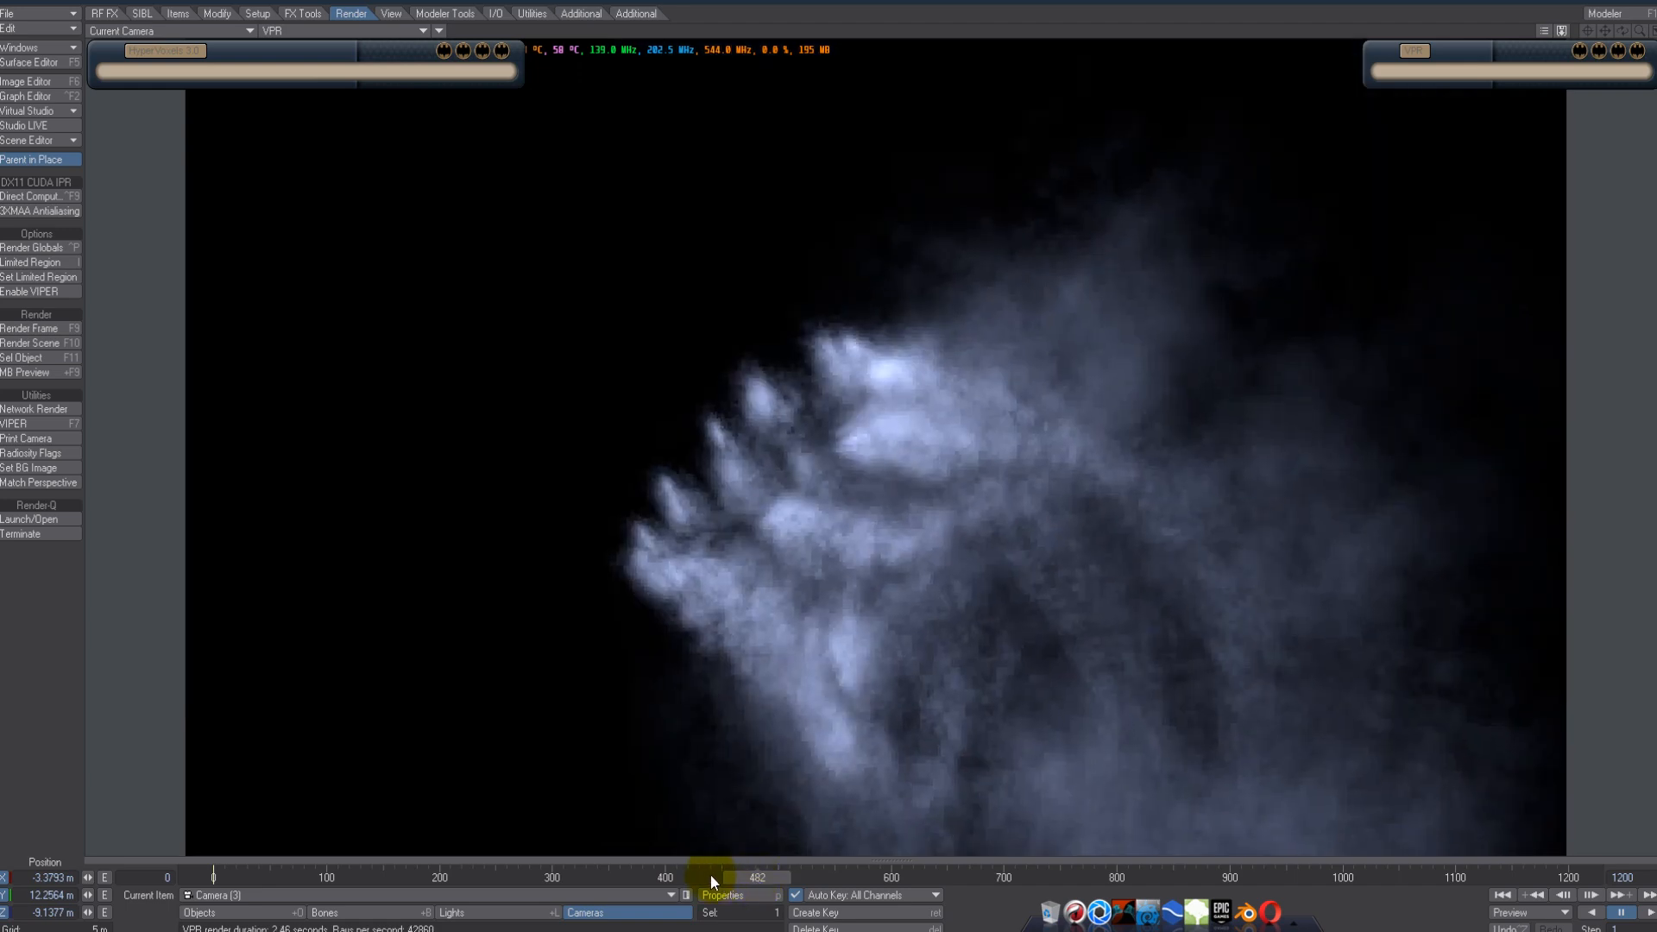
# - Go to frame 442 on the timeline and render that frame through Camera (3)
pyautogui.click(712, 874)
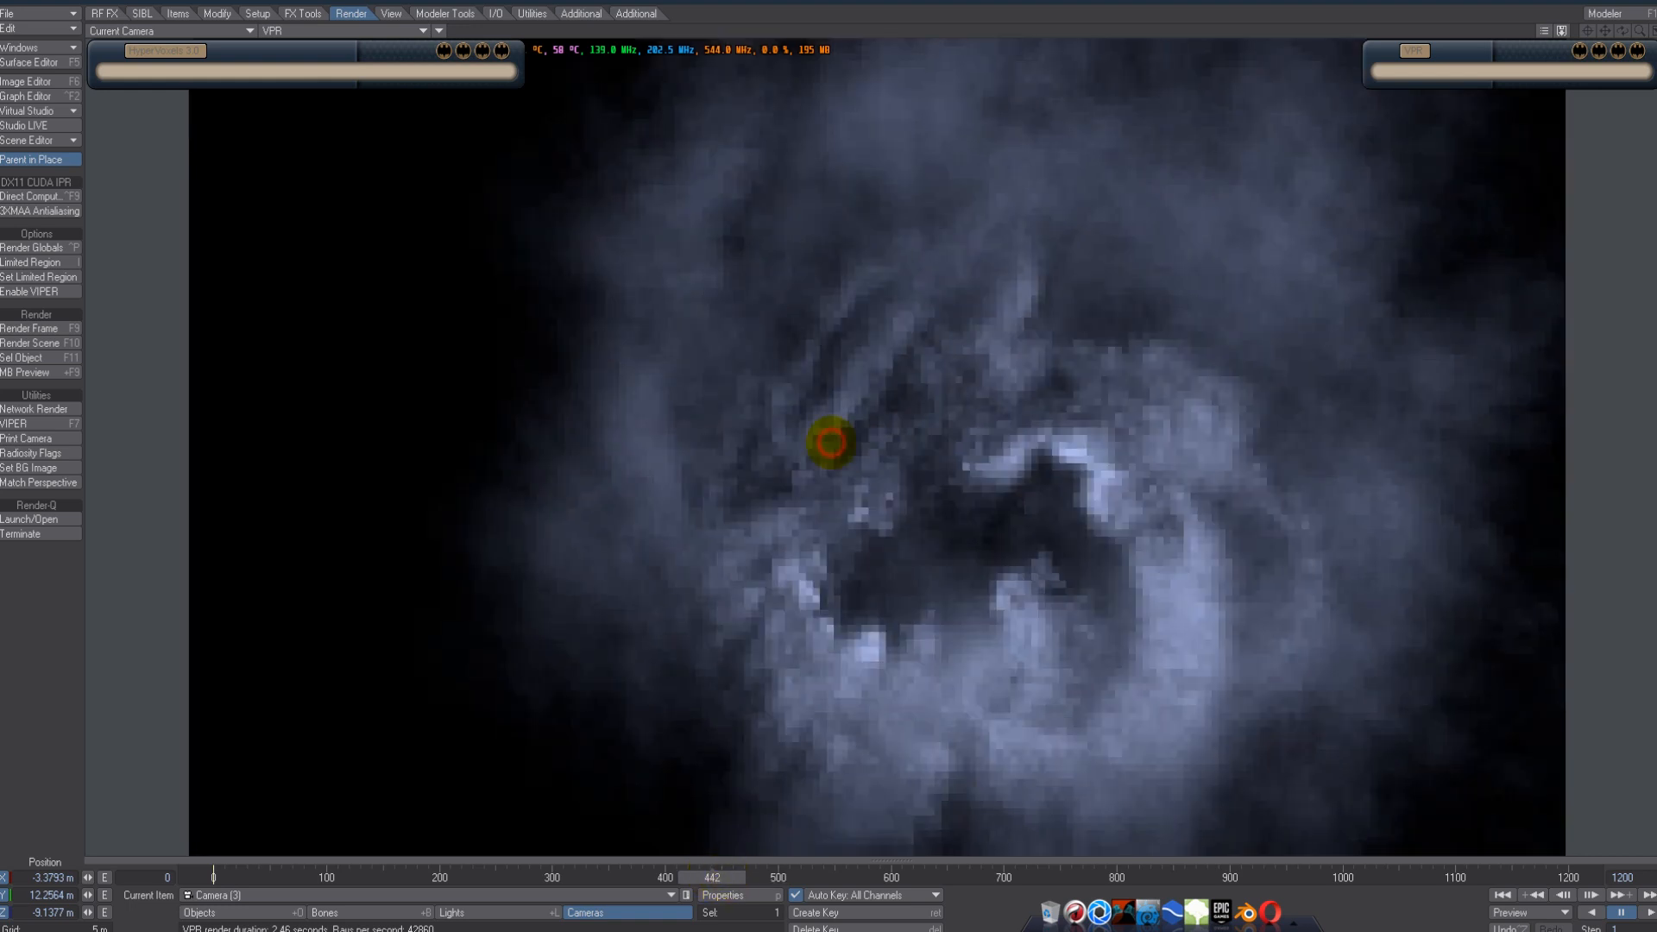
pyautogui.click(64, 328)
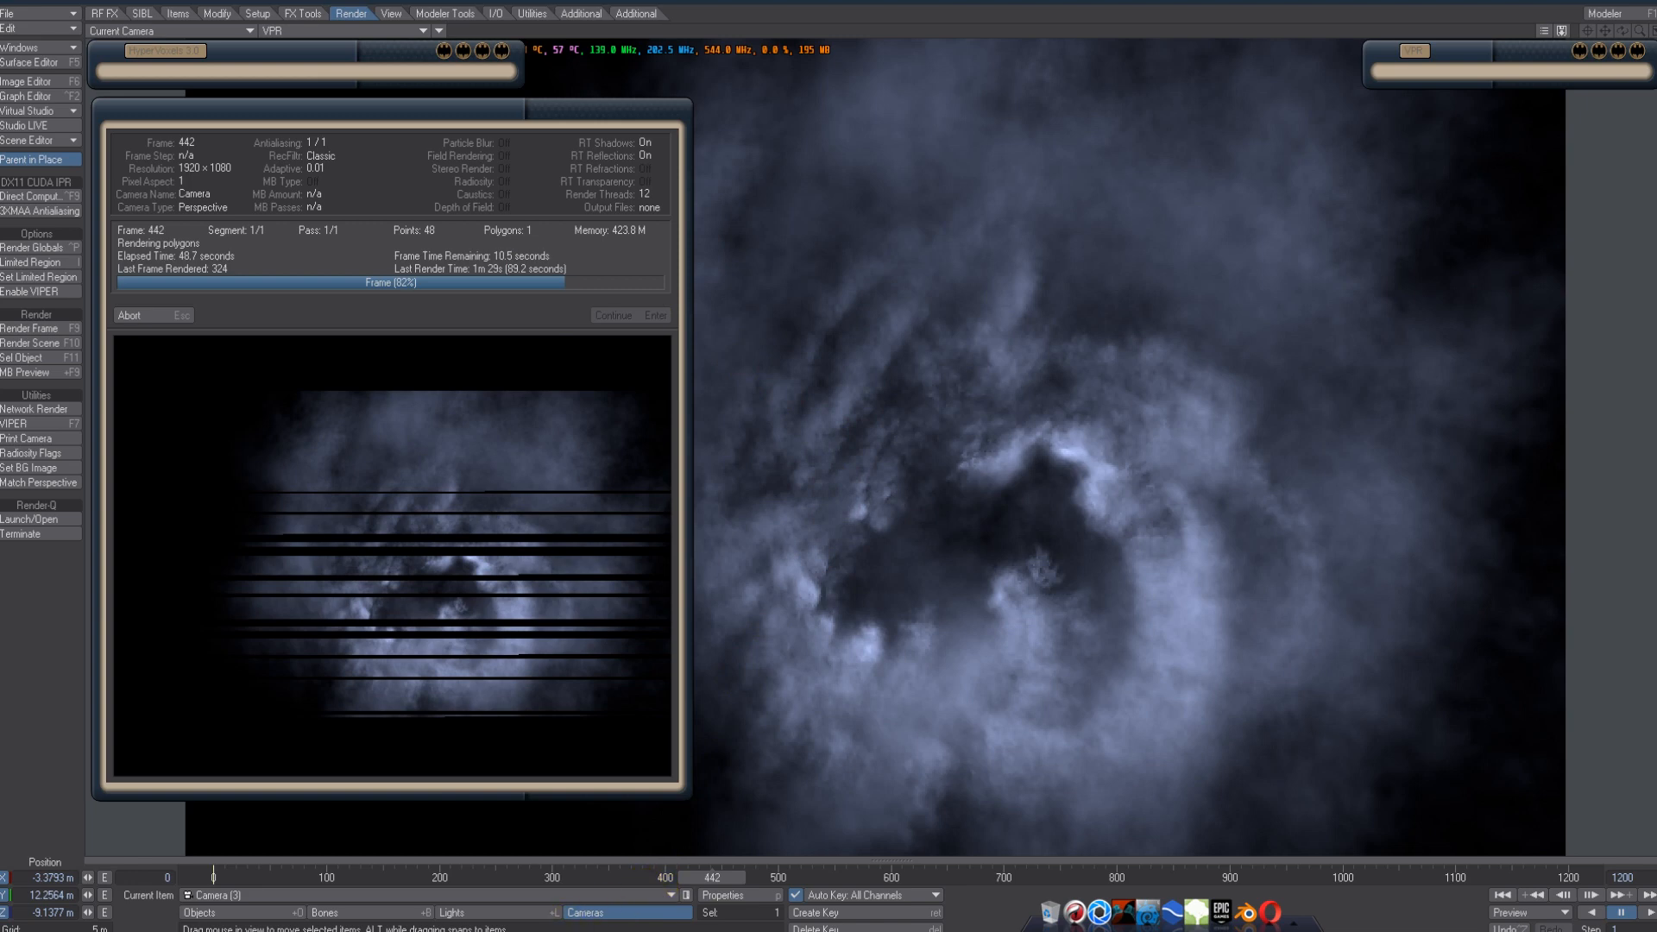
# - Open the screen annotation toolbar, move it slightly, and set up a freehand pen with a thinner white stroke
pyautogui.moveTo(505, 930)
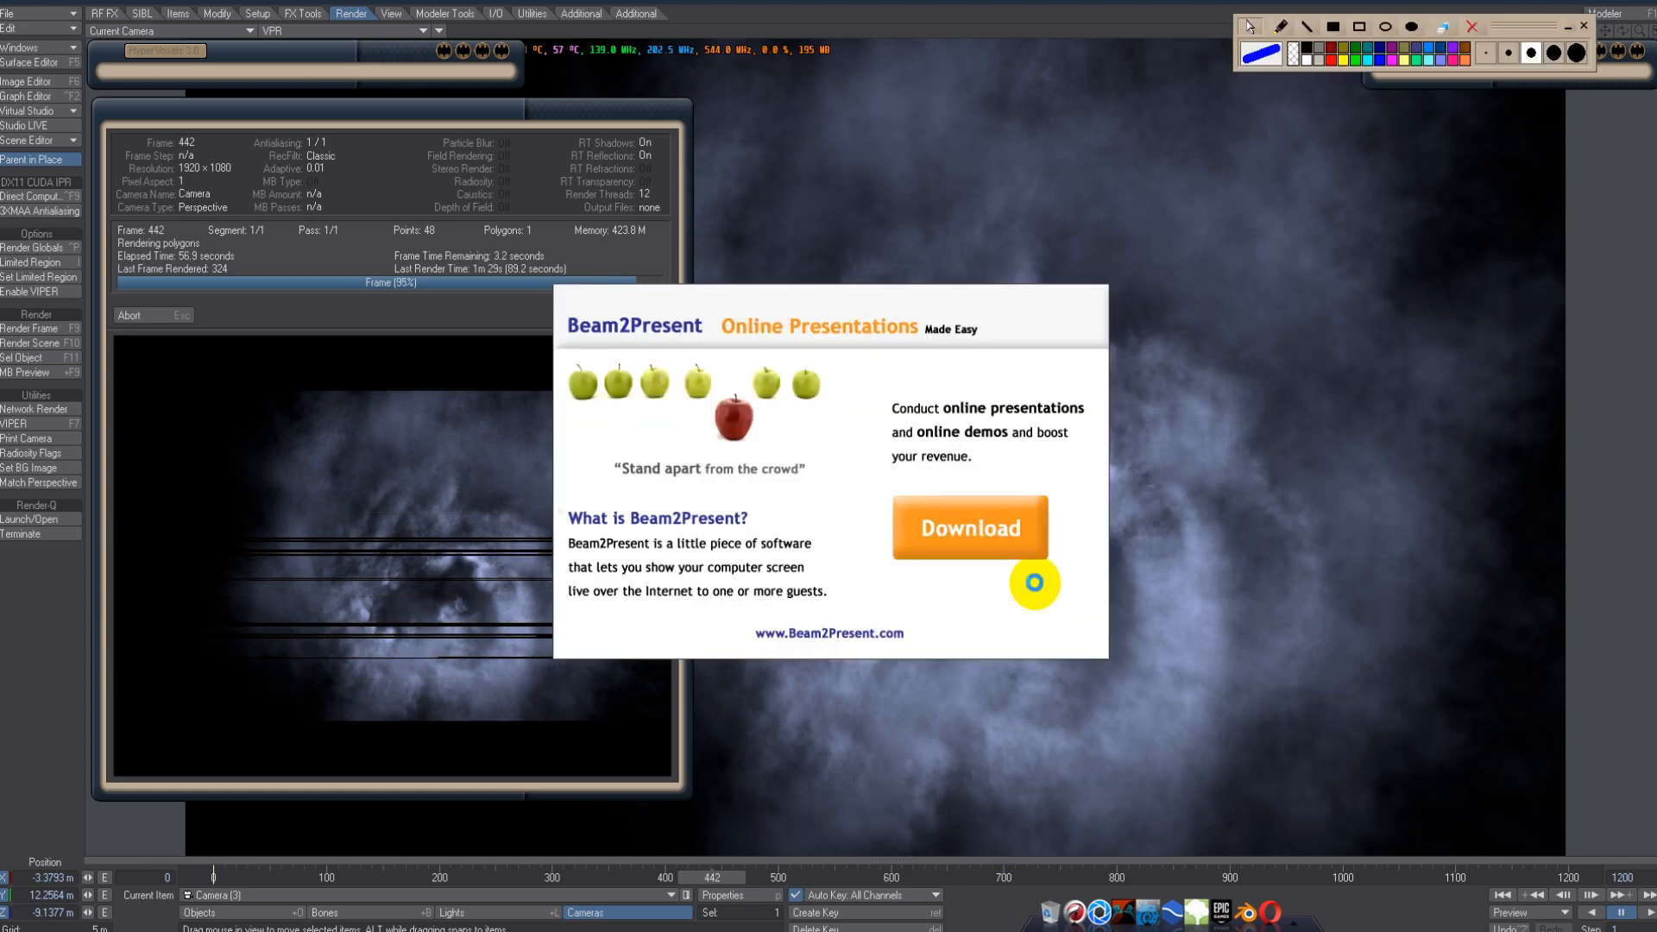
pyautogui.moveTo(1517, 32); pyautogui.dragTo(1522, 18)
pyautogui.click(1510, 41)
pyautogui.click(1312, 45)
pyautogui.click(1285, 13)
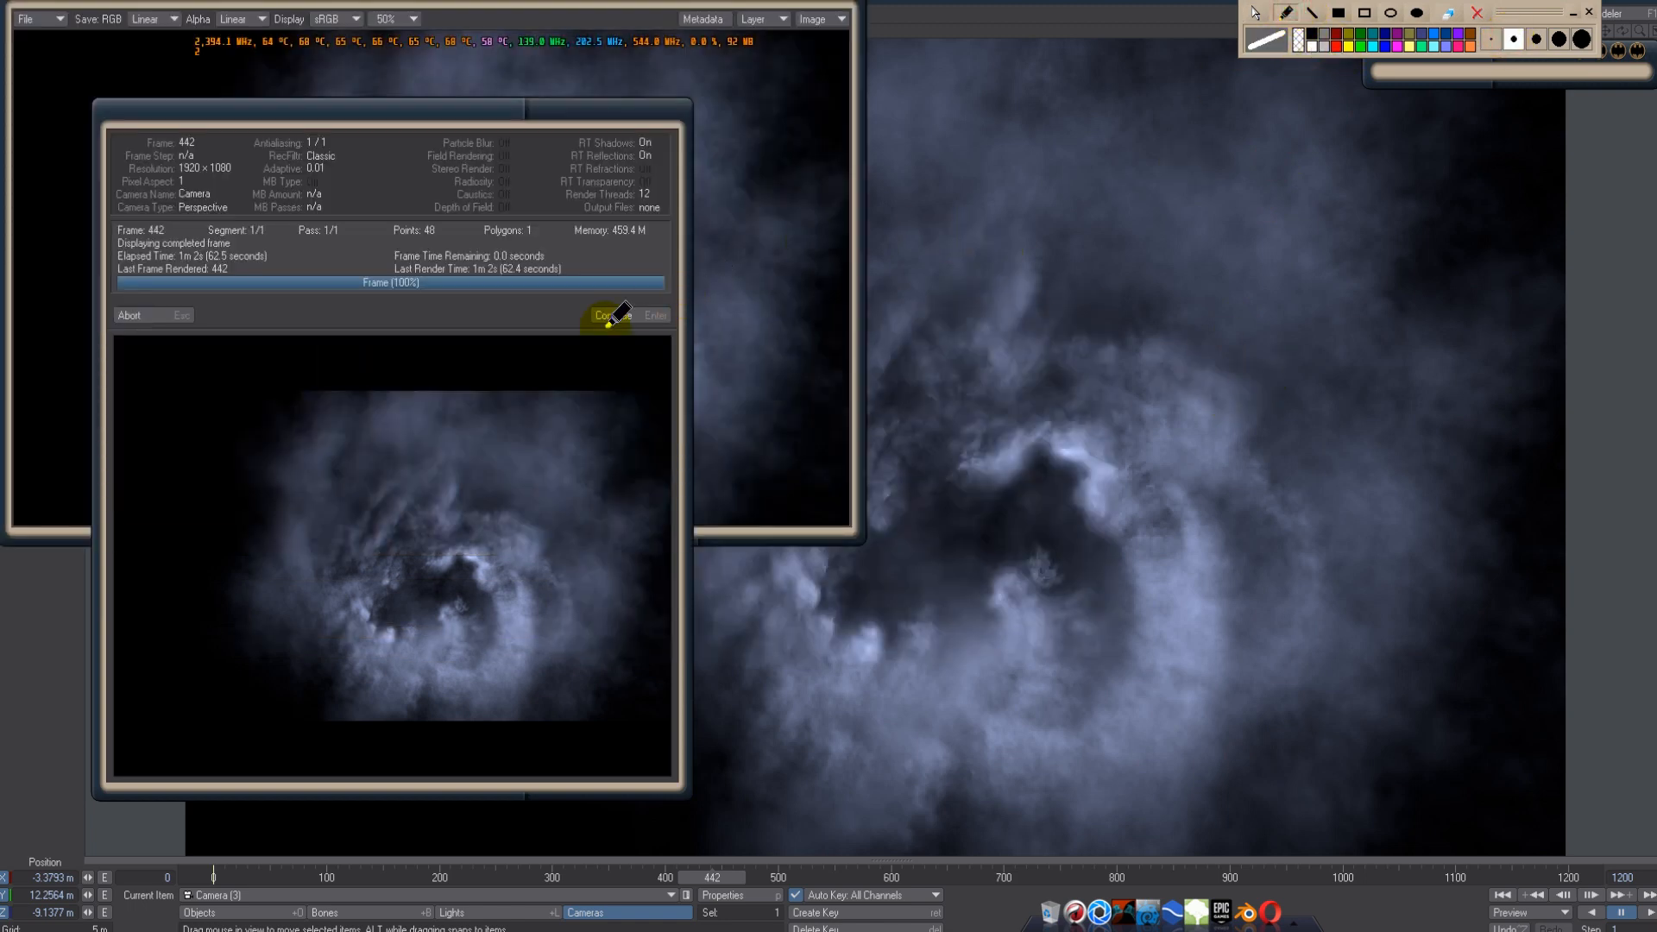
# - Finish the frame 442 render and show the result in the maximized image viewer at 100% zoom
pyautogui.click(1256, 12)
pyautogui.click(613, 315)
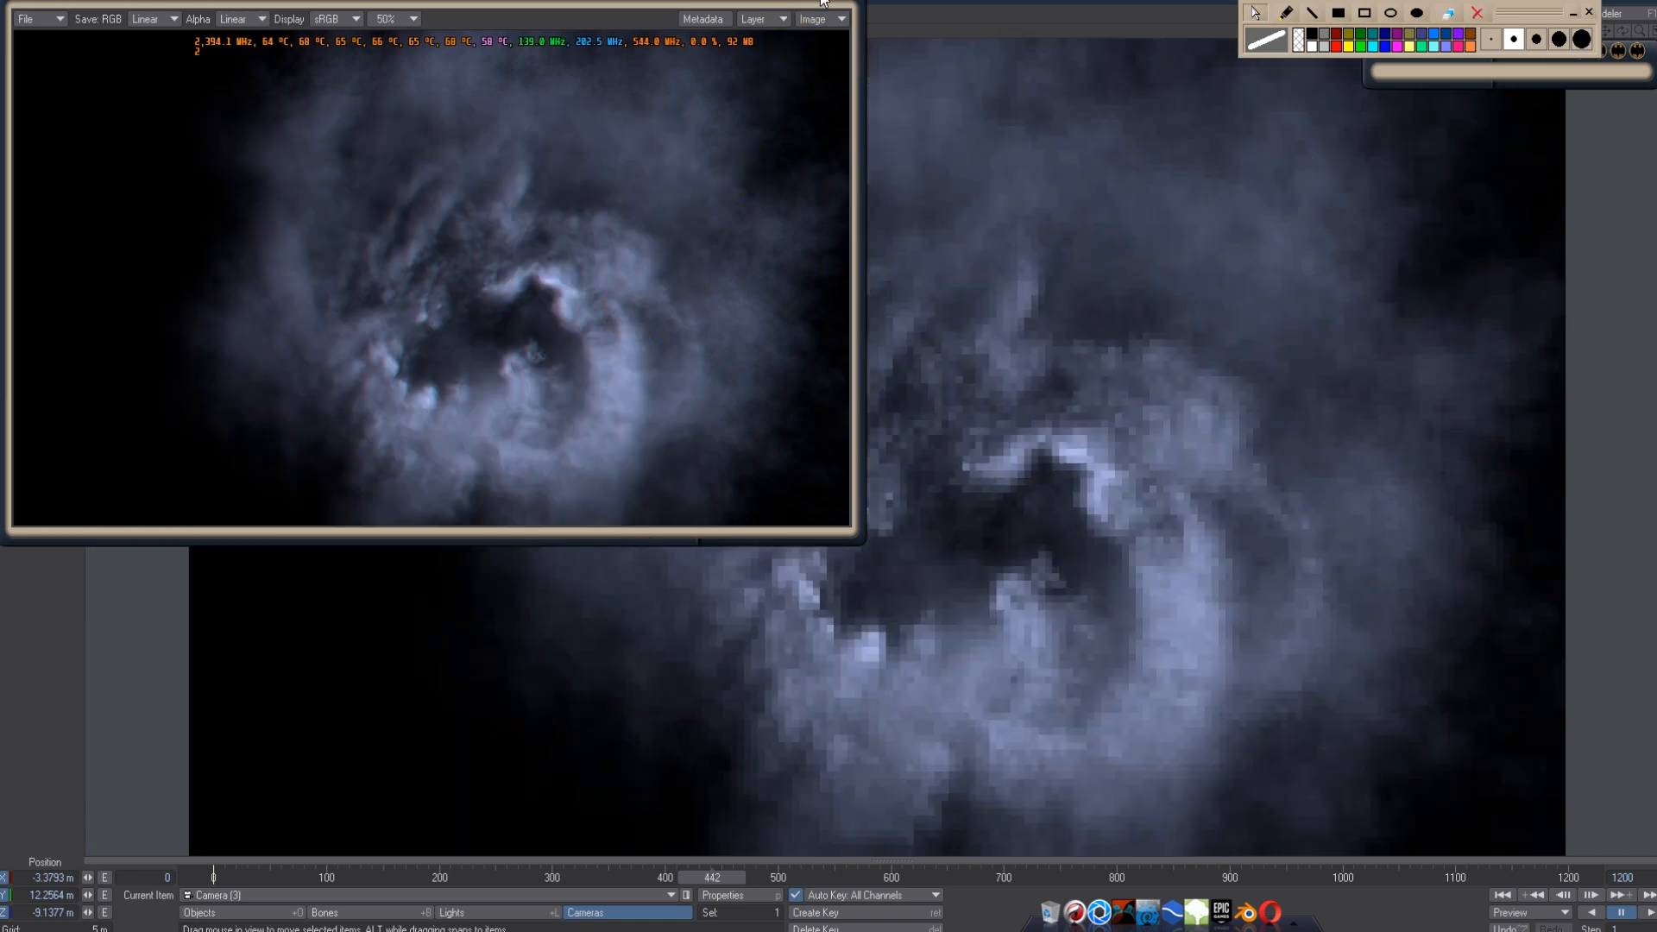
pyautogui.click(822, 1)
pyautogui.click(395, 16)
pyautogui.click(390, 68)
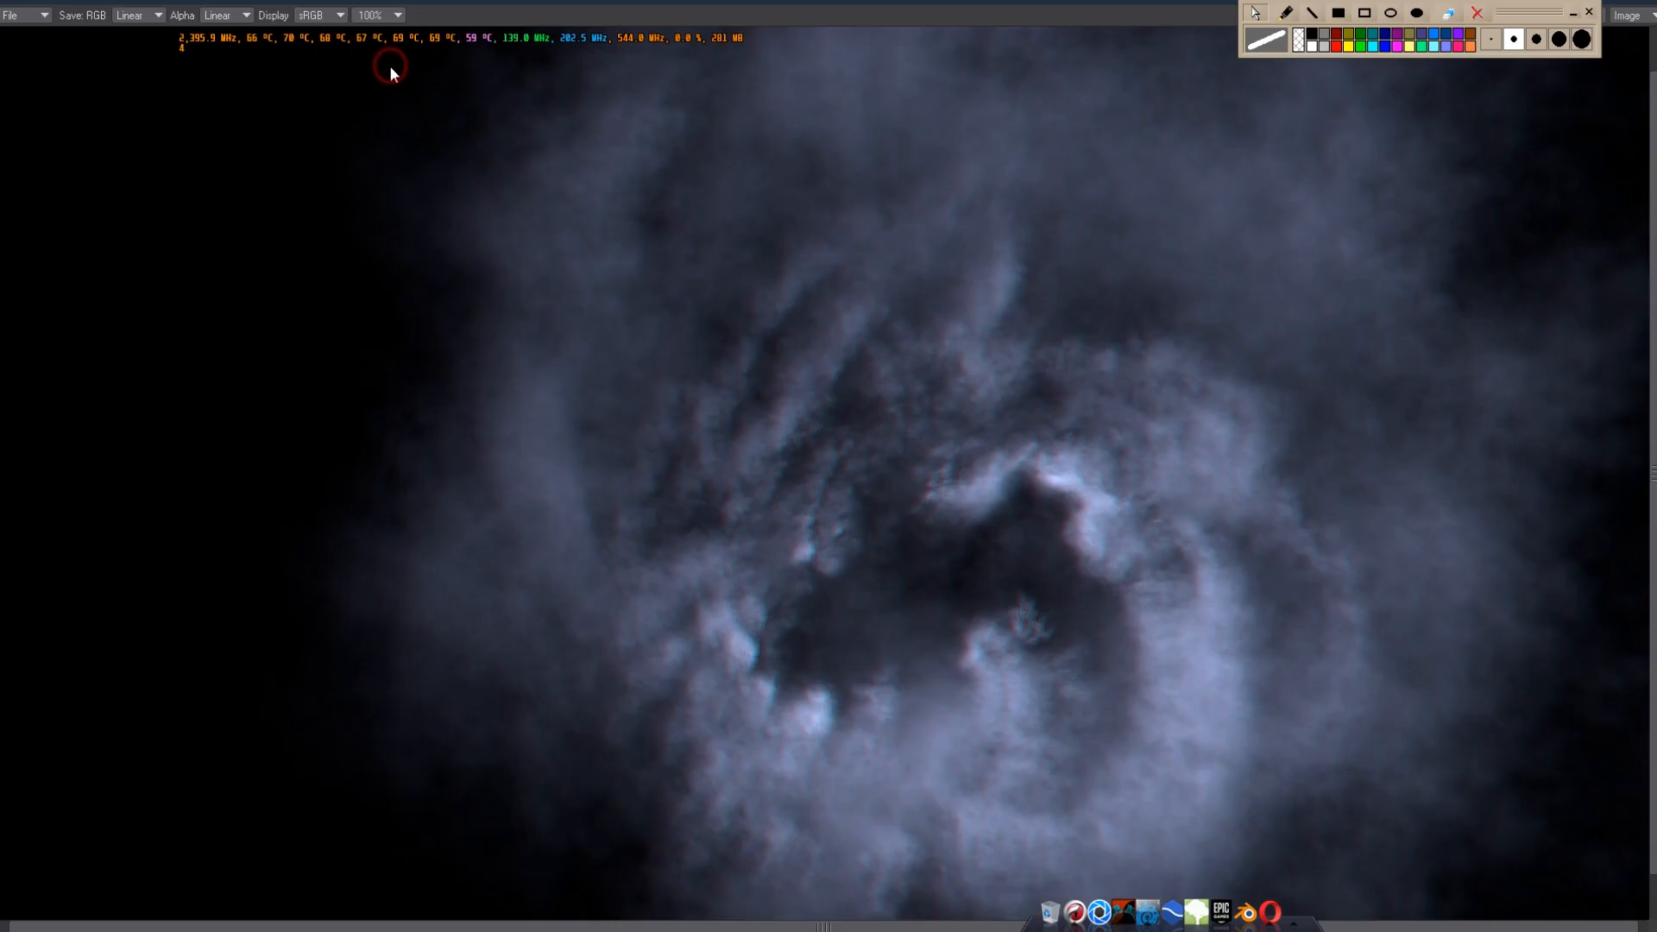
# - Compare the rendered frame in the Linear, sRGB and rec709 display colour spaces, ending on sRGB
pyautogui.click(332, 15)
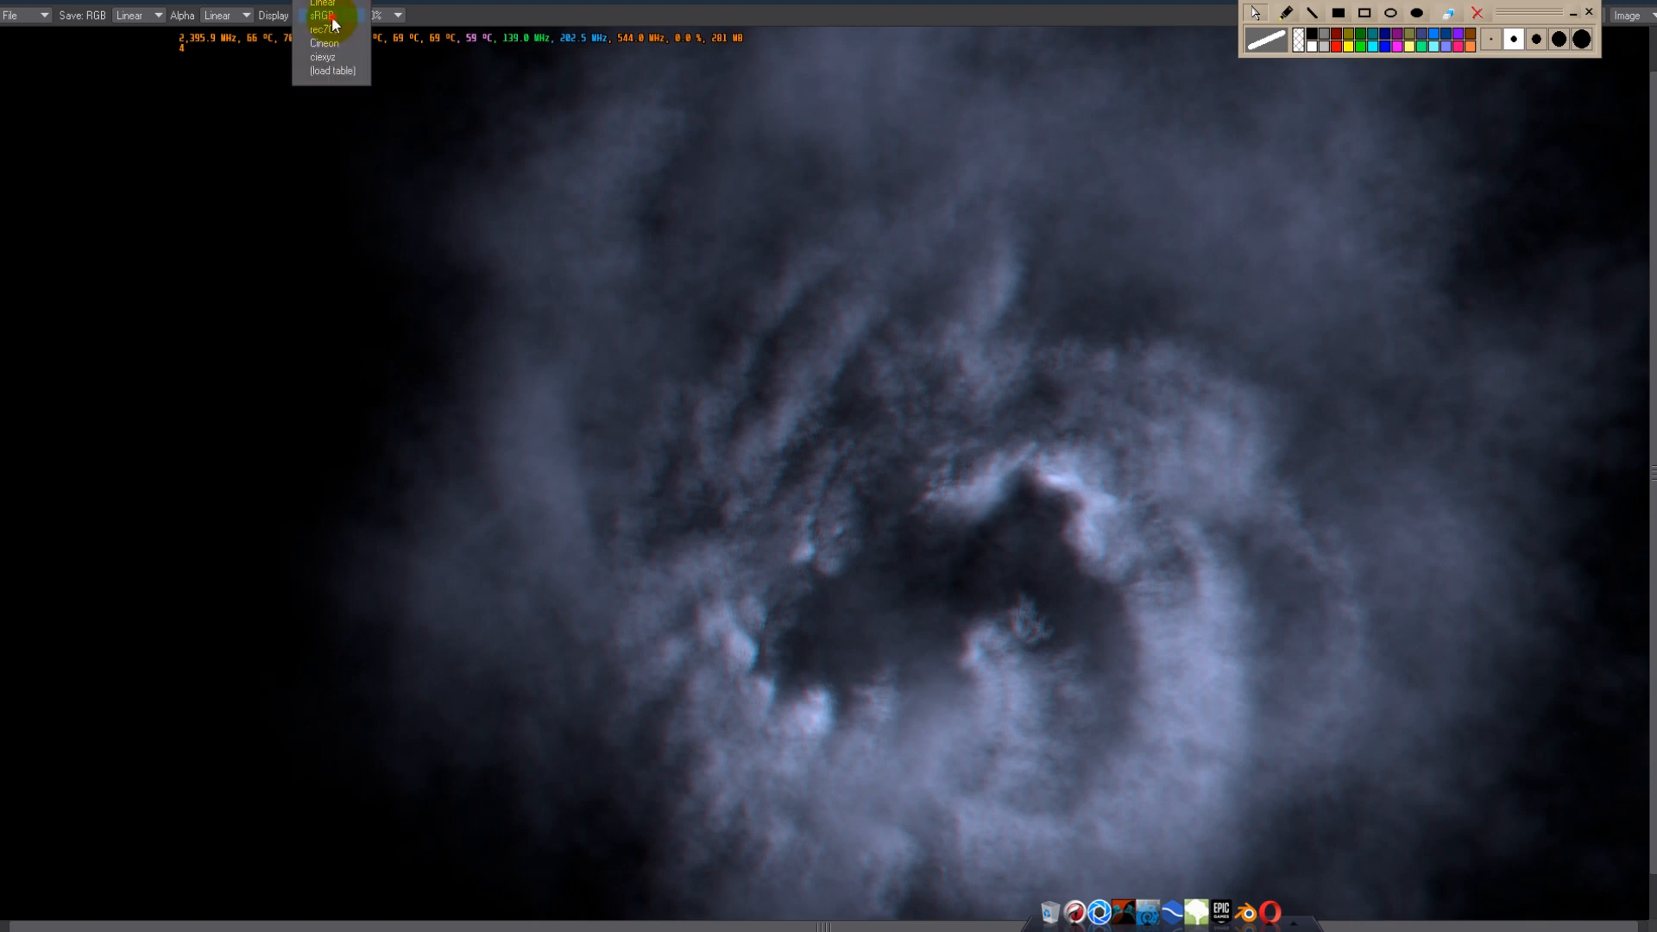
pyautogui.click(334, 4)
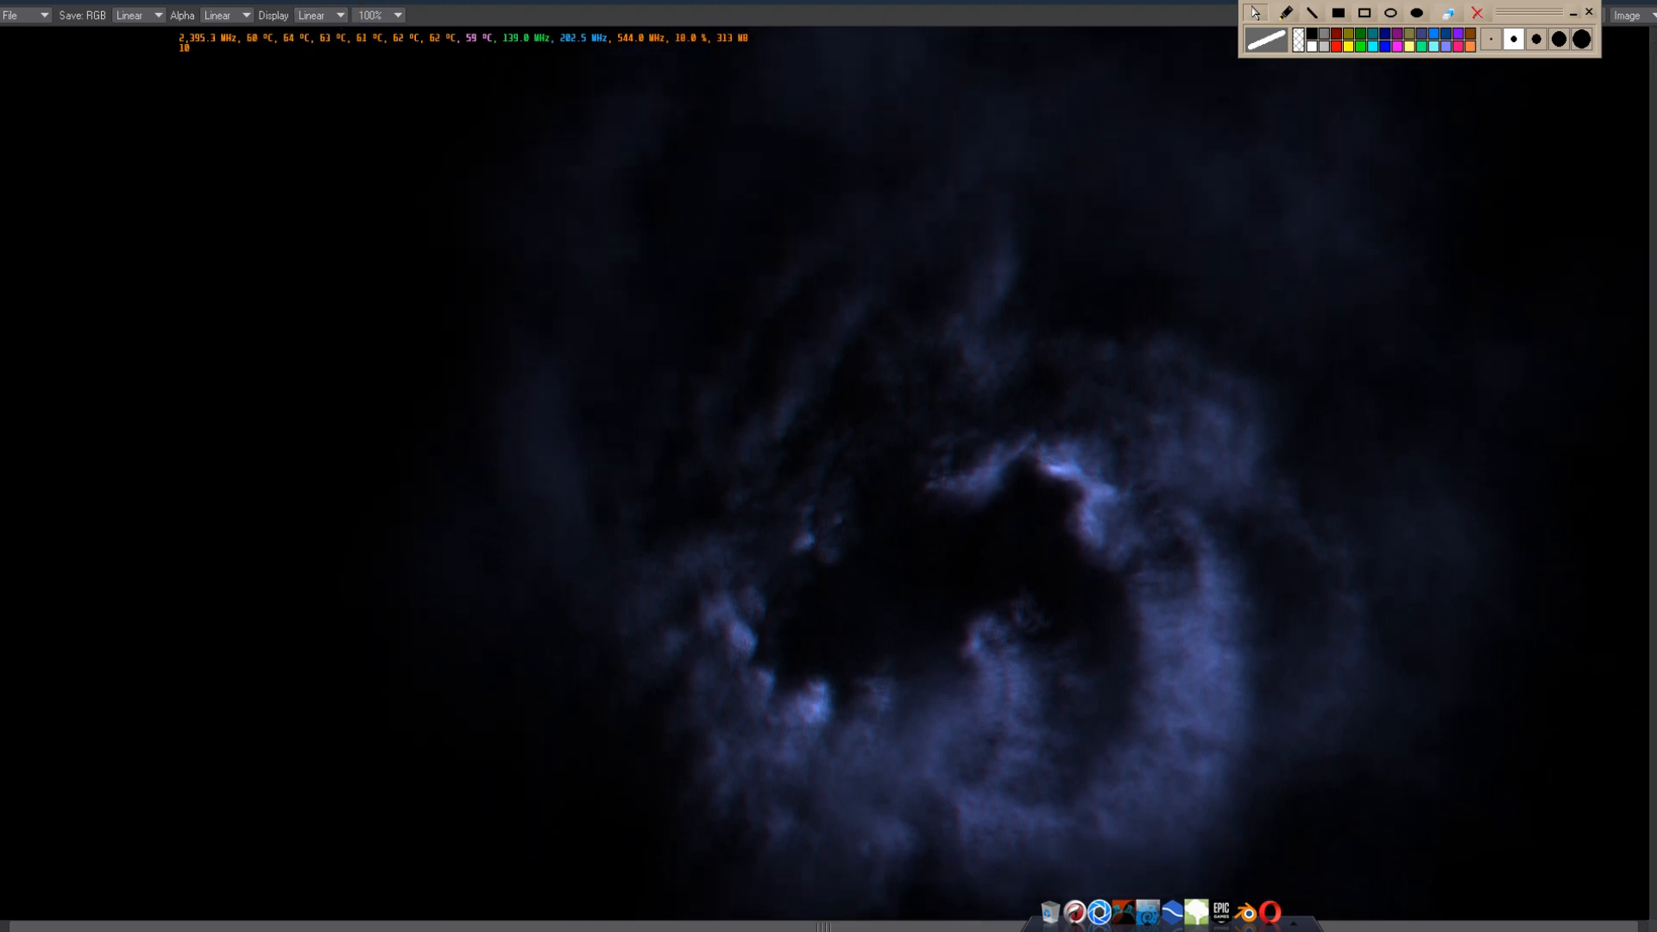
pyautogui.click(340, 16)
pyautogui.click(332, 27)
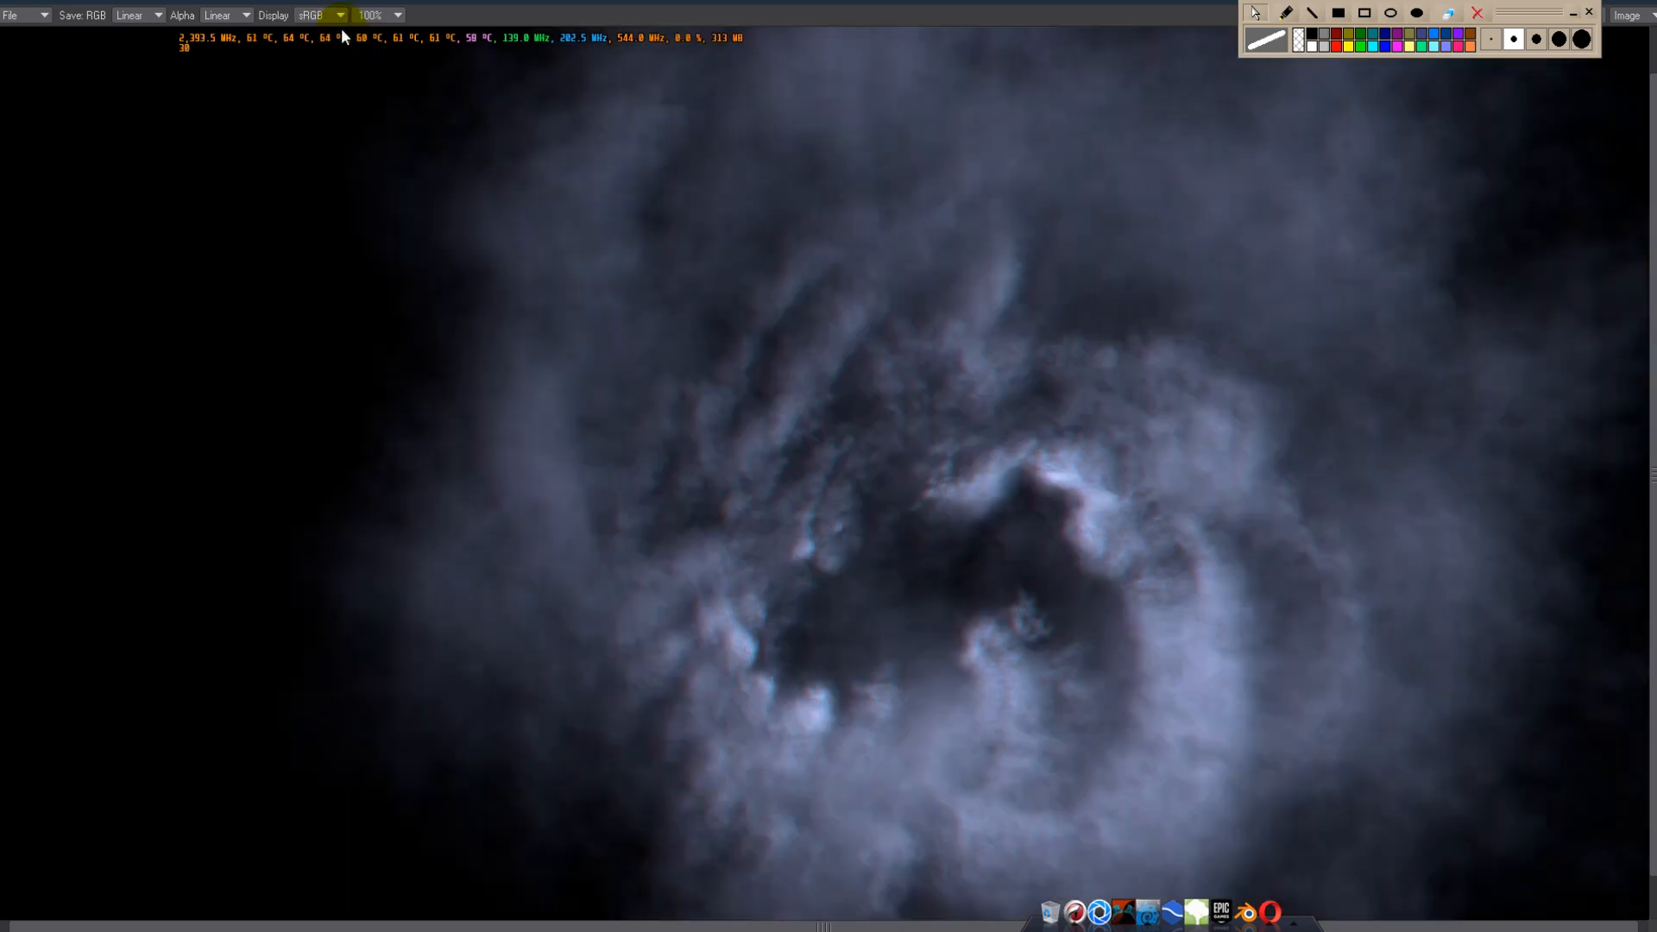
pyautogui.click(340, 15)
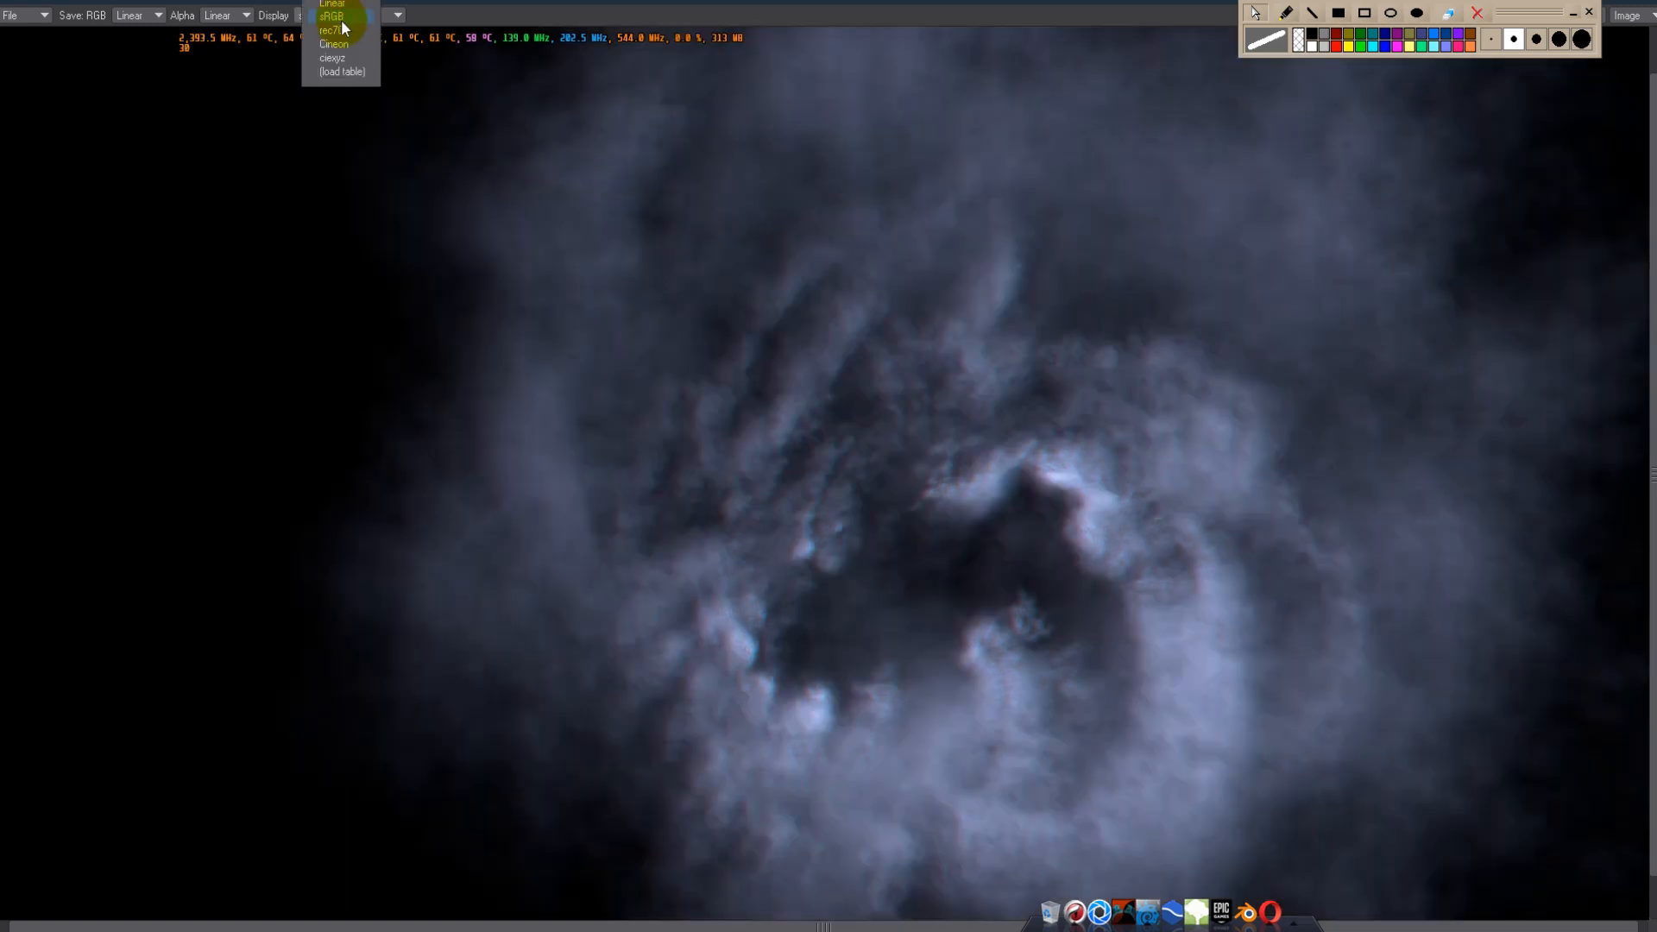
pyautogui.click(342, 31)
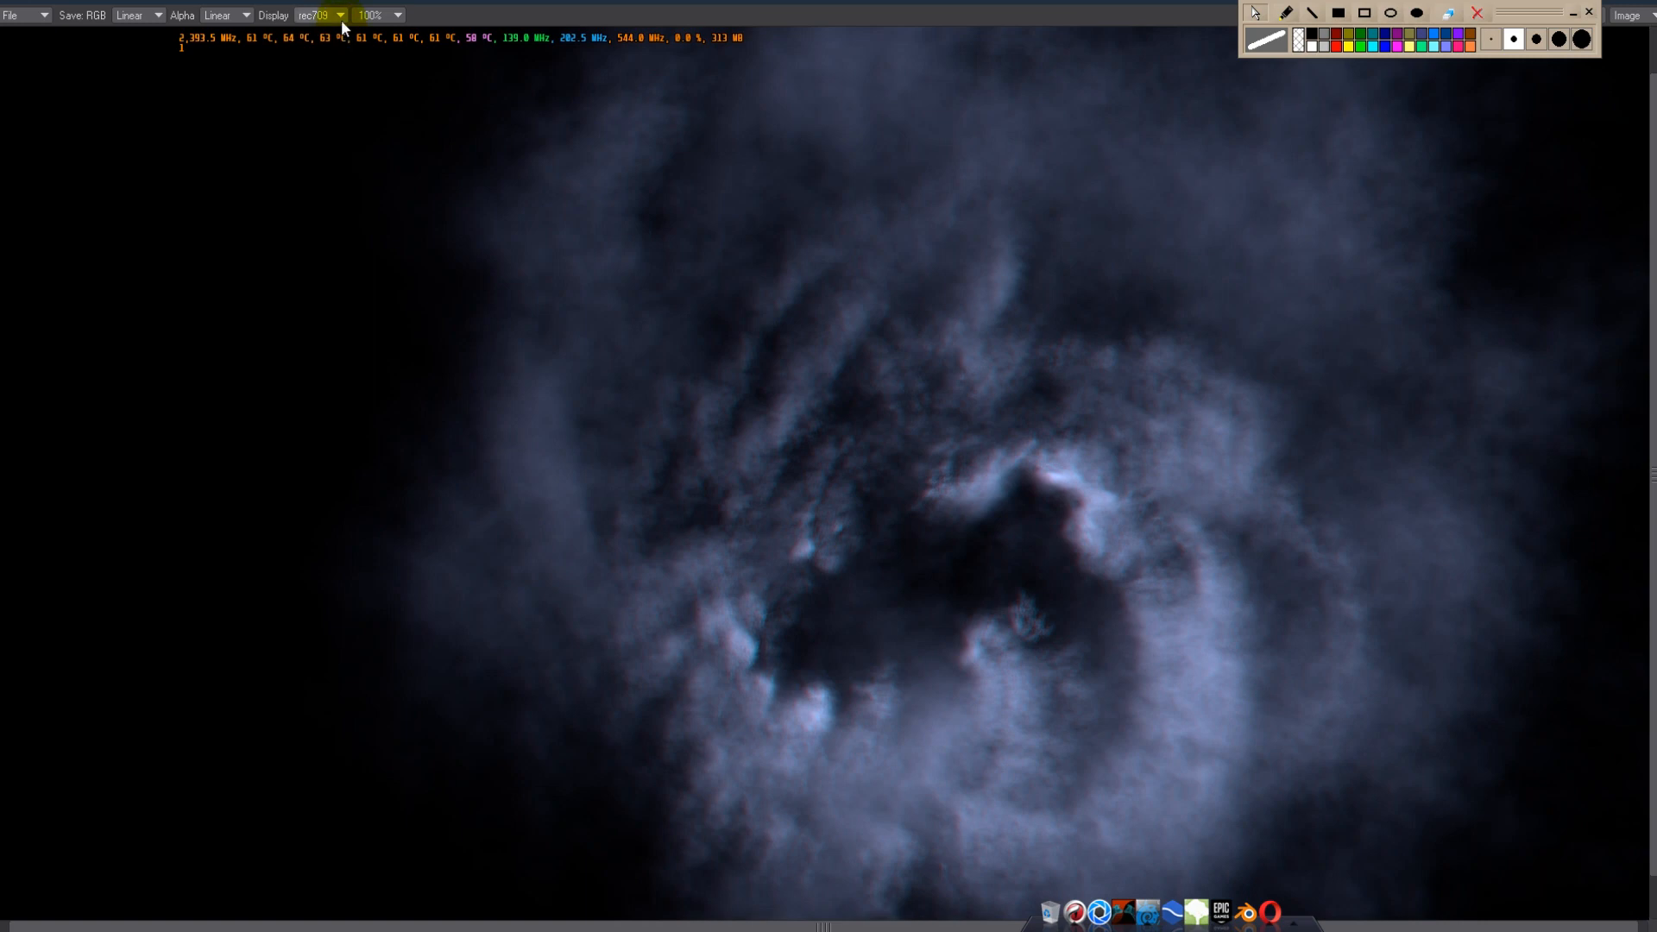
pyautogui.click(340, 18)
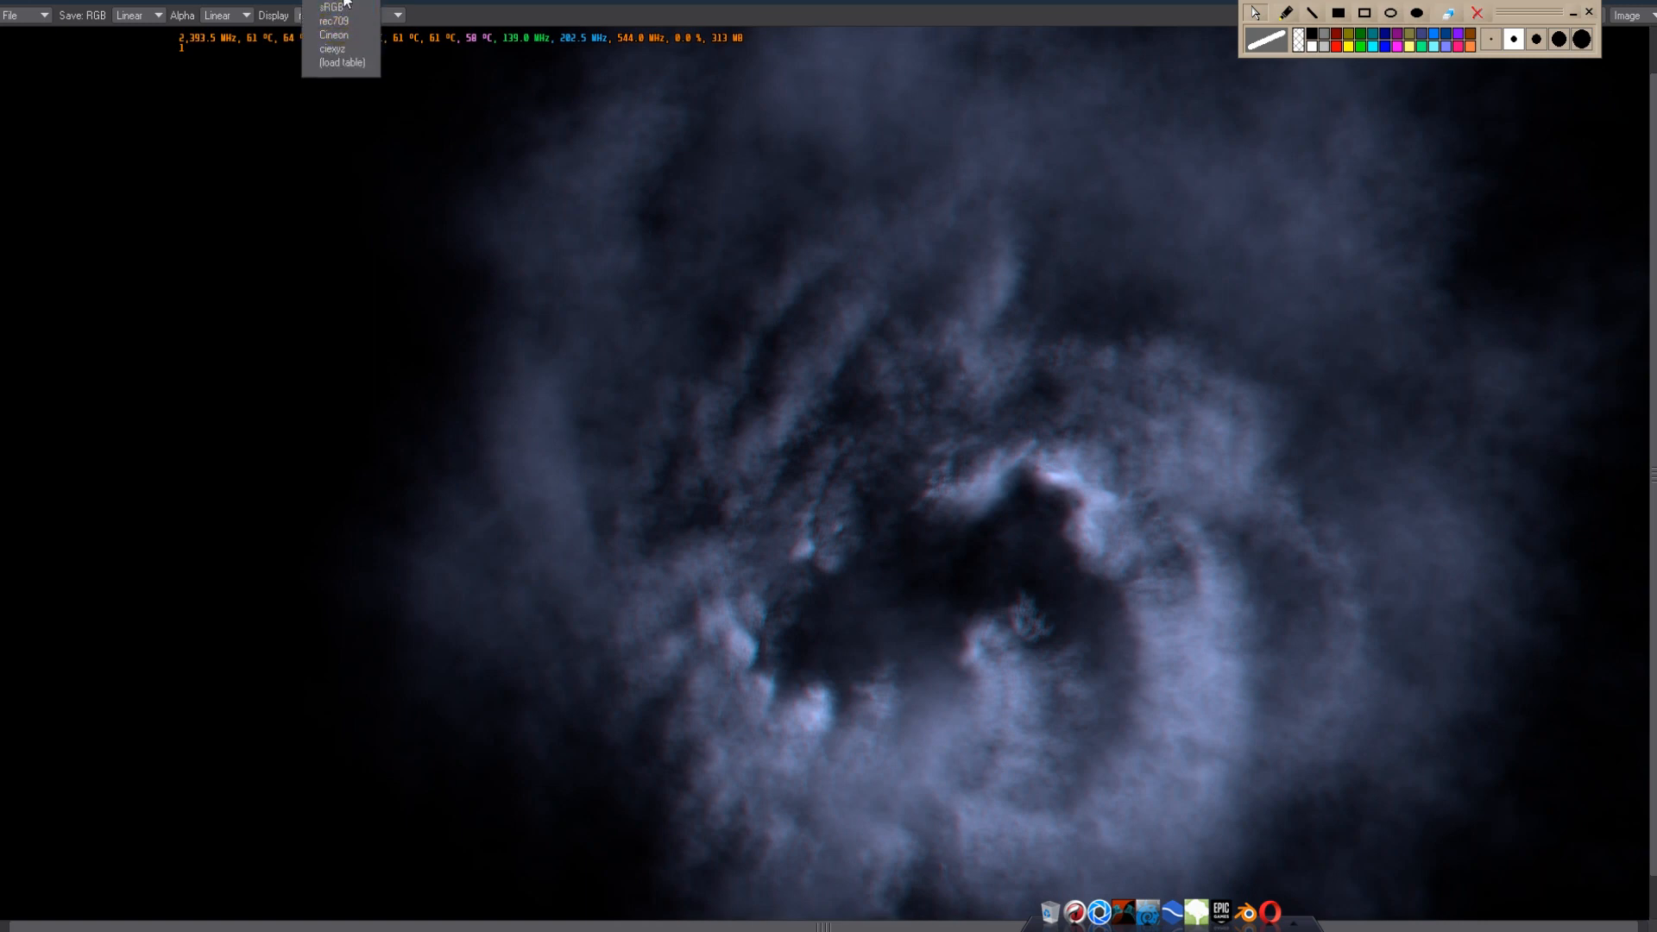
pyautogui.click(345, 4)
pyautogui.click(343, 15)
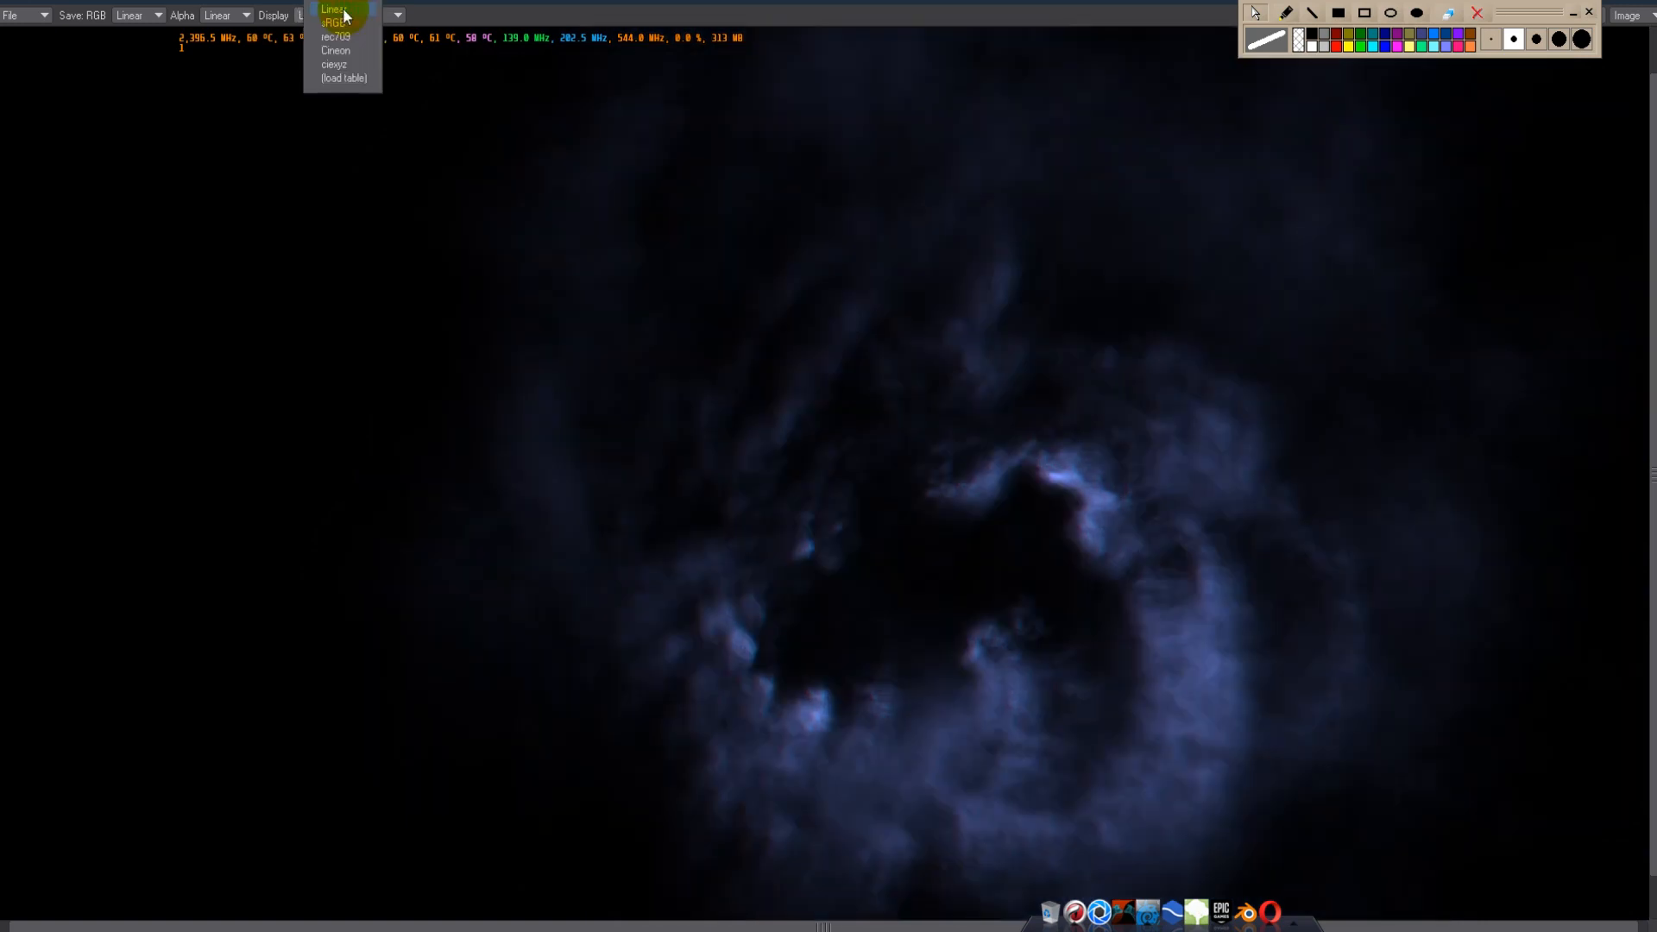
pyautogui.click(343, 23)
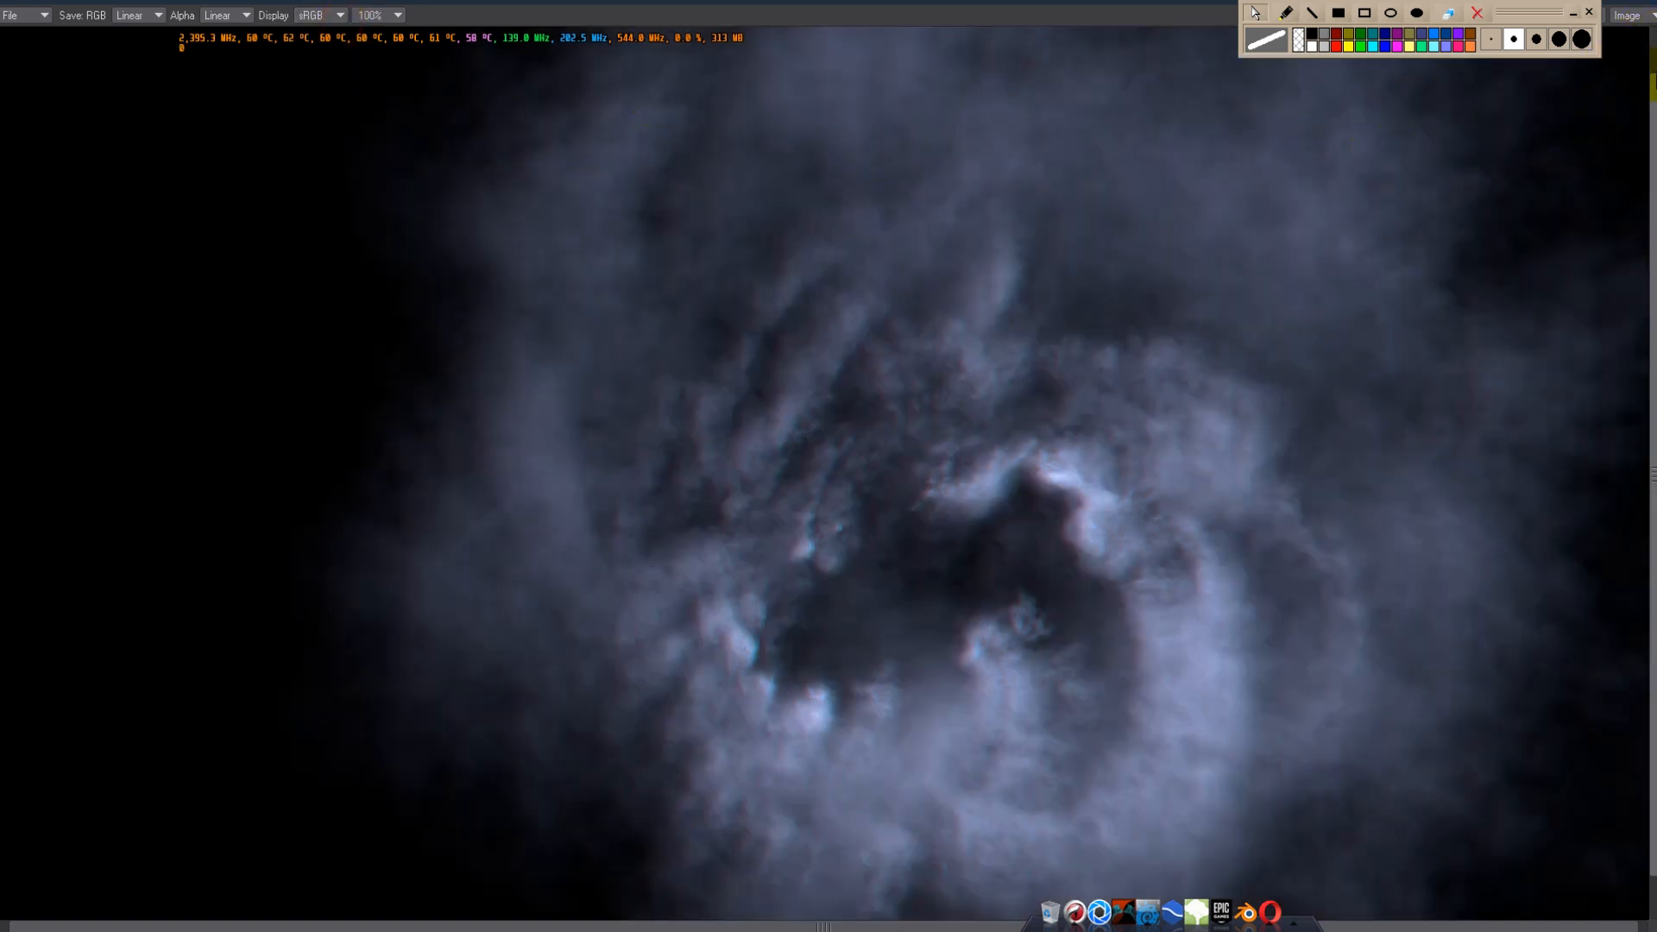
# - Draw a white freehand outline around the upper part of the rendered cloud and write "30%" inside it
pyautogui.click(1285, 14)
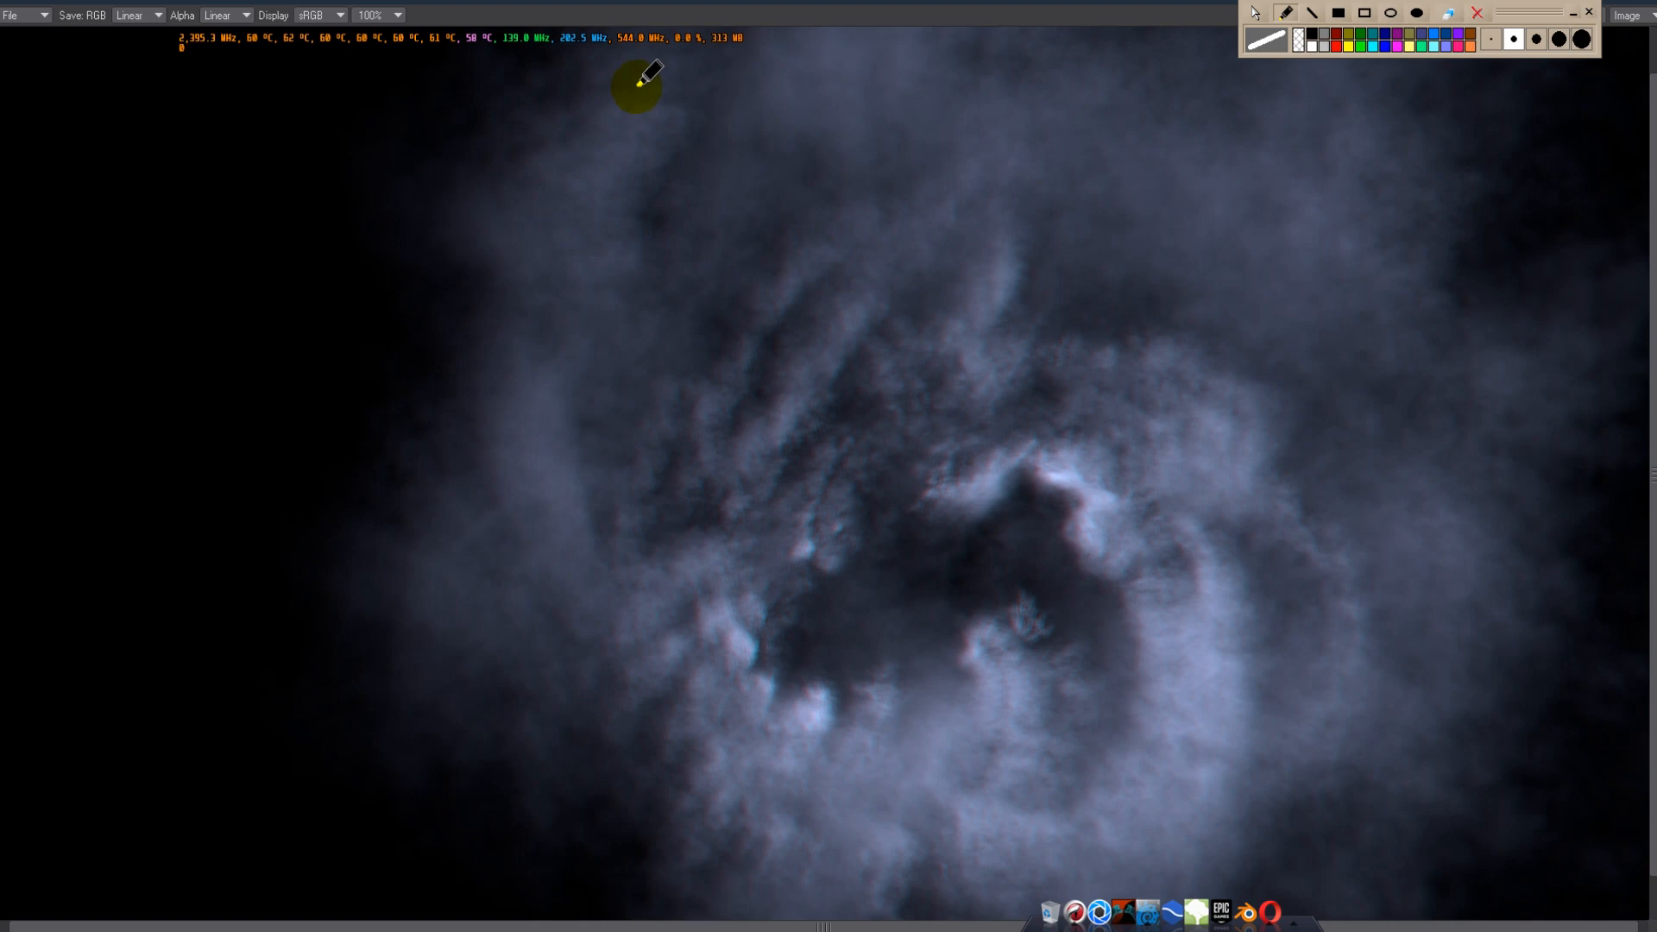
pyautogui.moveTo(1475, 112)
pyautogui.mouseDown()
pyautogui.moveTo(1226, 98)
pyautogui.moveTo(1070, 152)
pyautogui.moveTo(954, 255)
pyautogui.moveTo(930, 411)
pyautogui.moveTo(953, 552)
pyautogui.moveTo(1119, 495)
pyautogui.moveTo(1281, 399)
pyautogui.moveTo(1458, 361)
pyautogui.moveTo(1421, 235)
pyautogui.moveTo(1475, 111)
pyautogui.mouseUp()
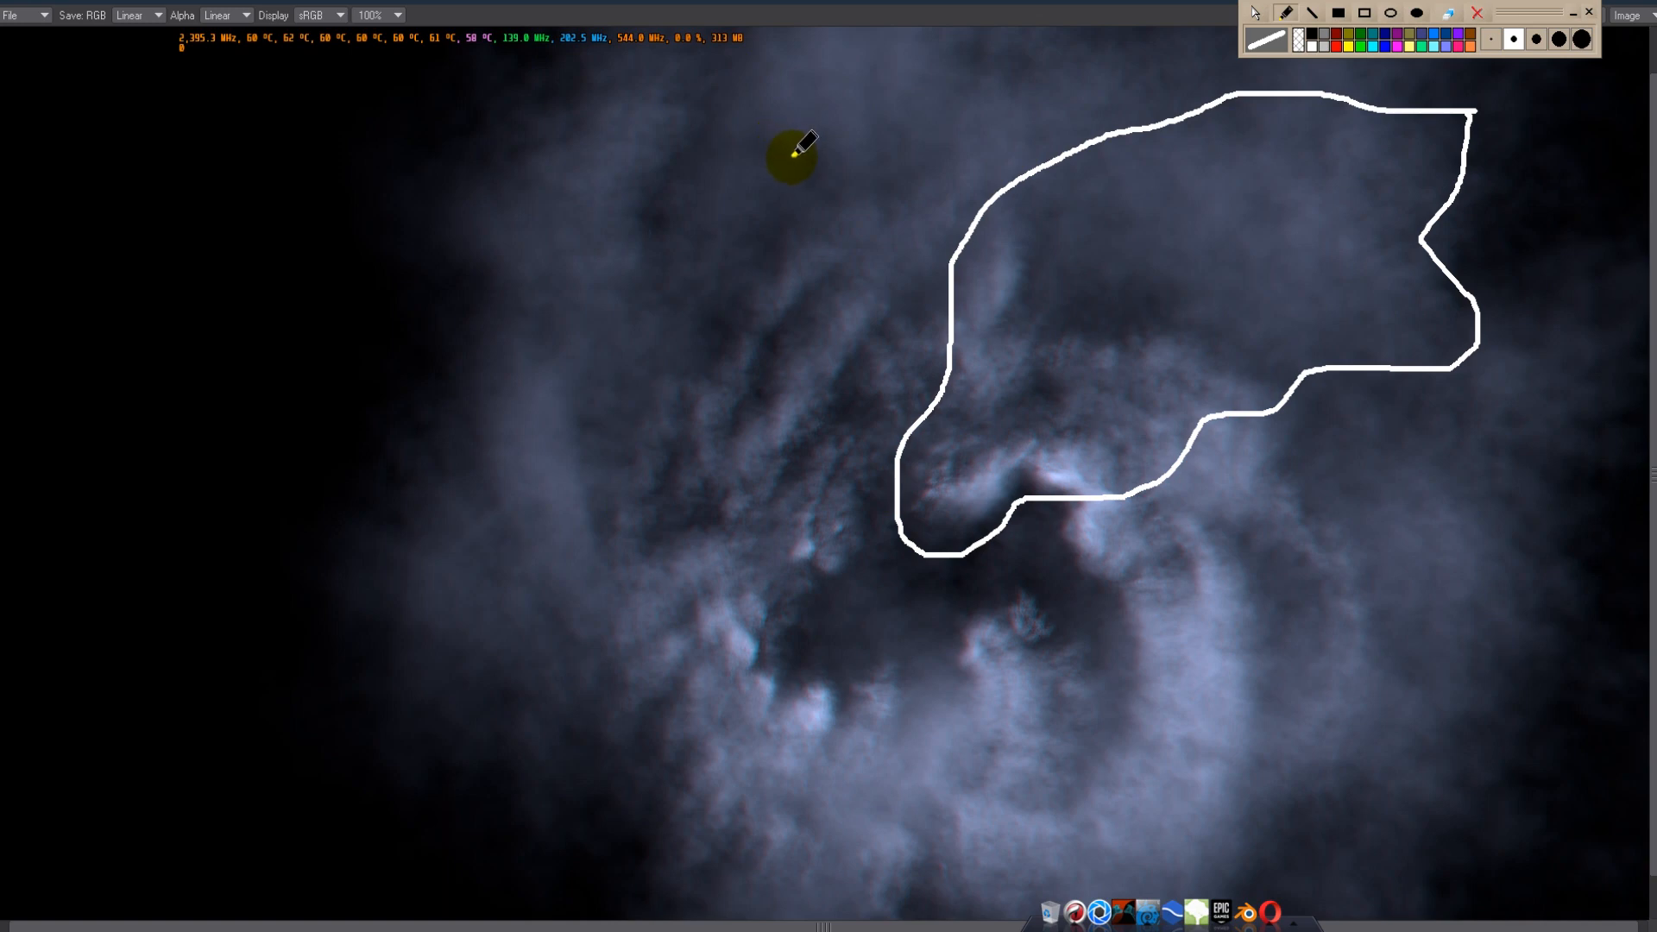
pyautogui.moveTo(1076, 234)
pyautogui.mouseDown()
pyautogui.moveTo(1121, 289)
pyautogui.moveTo(1102, 309)
pyautogui.mouseUp()
pyautogui.moveTo(1148, 222)
pyautogui.mouseDown()
pyautogui.moveTo(1181, 244)
pyautogui.moveTo(1155, 221)
pyautogui.moveTo(1208, 316)
pyautogui.mouseUp()
pyautogui.moveTo(1177, 185); pyautogui.dragTo(1184, 183)
pyautogui.moveTo(1240, 264); pyautogui.dragTo(1238, 286)
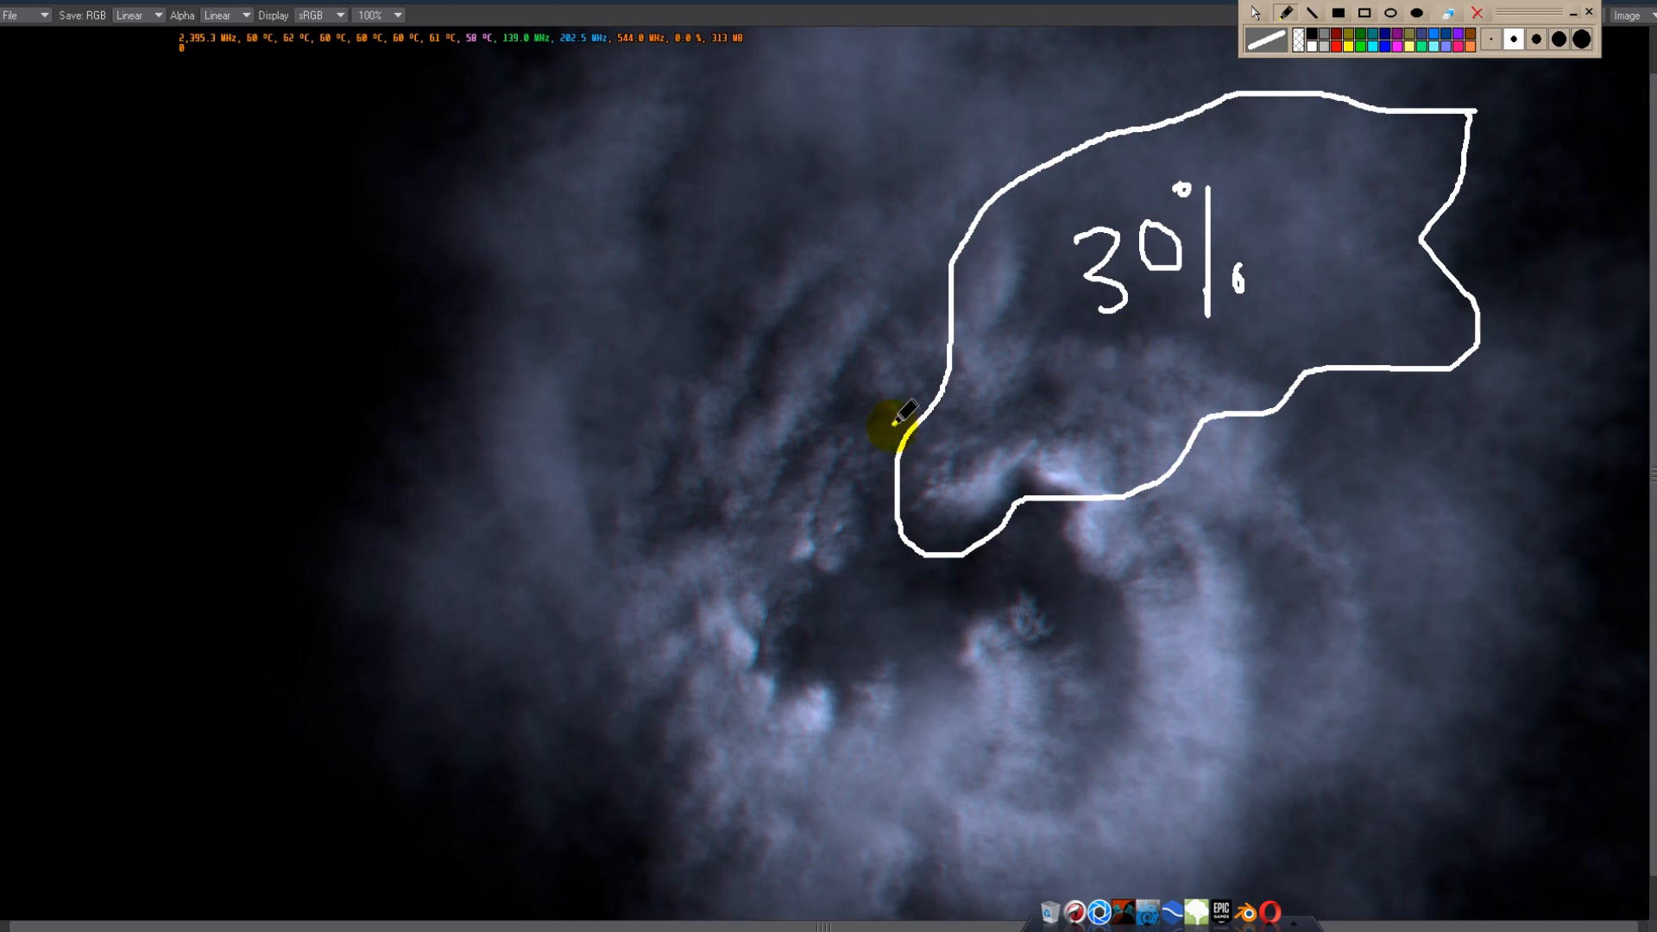
# - Sketch freehand strokes inside and along the cloud outline, including a pointed tip and long diagonal lines running through it
pyautogui.moveTo(894, 501)
pyautogui.mouseDown()
pyautogui.moveTo(843, 580)
pyautogui.moveTo(981, 399)
pyautogui.mouseUp()
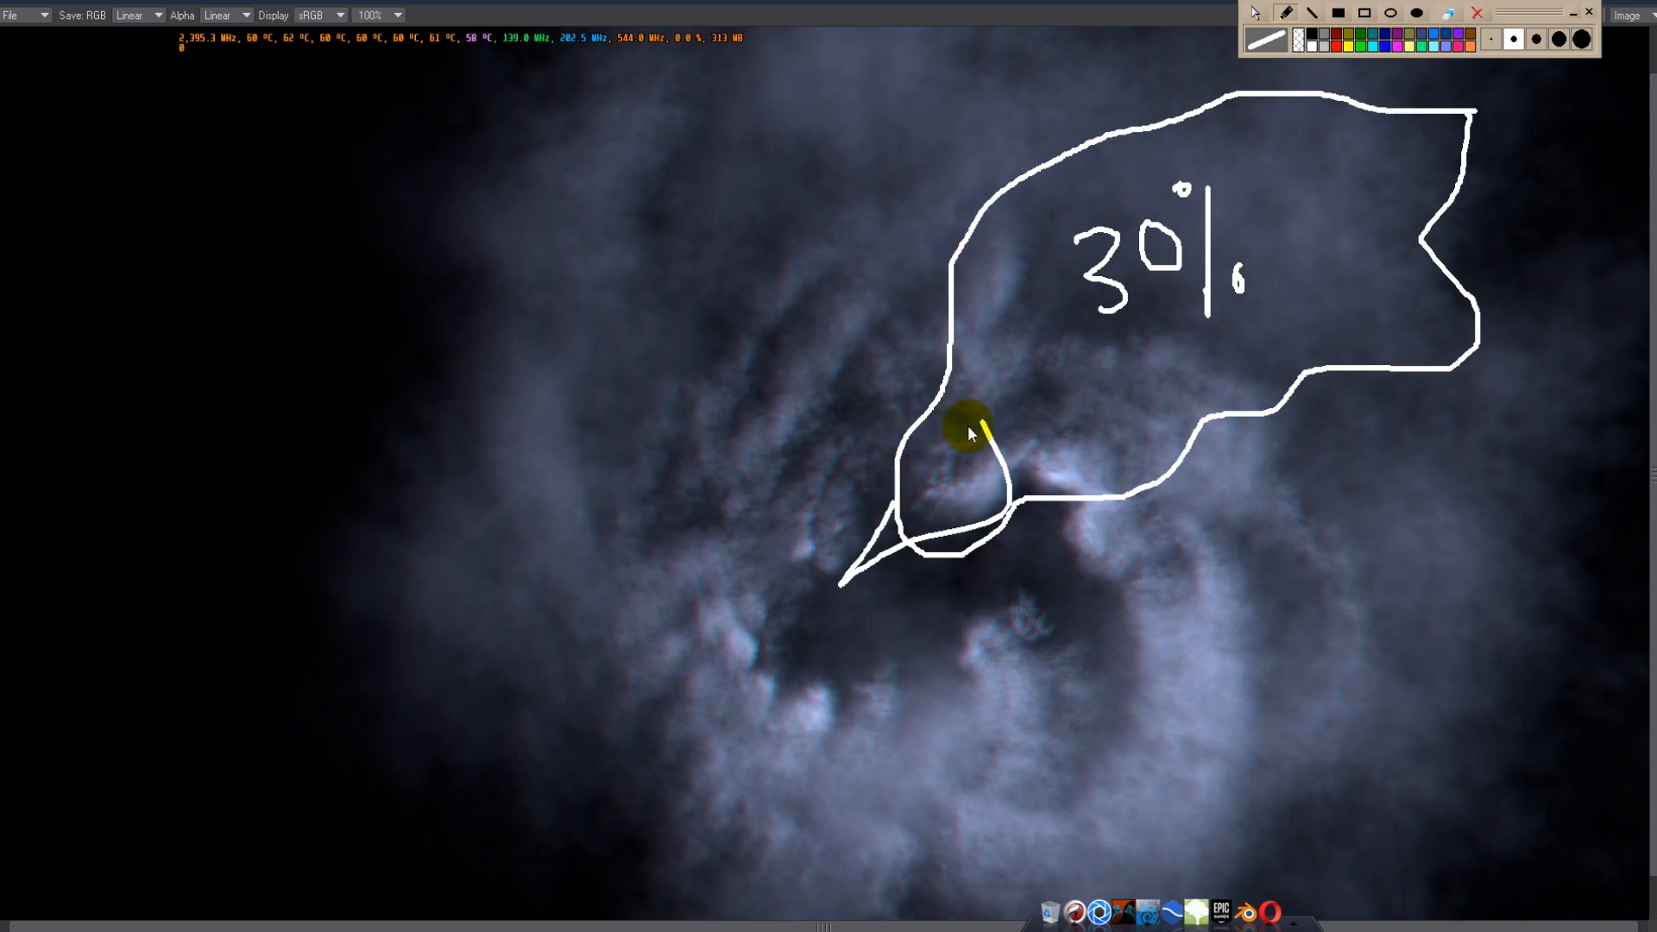
pyautogui.moveTo(1072, 415); pyautogui.dragTo(1251, 399)
pyautogui.moveTo(1251, 371)
pyautogui.mouseDown()
pyautogui.moveTo(1302, 381)
pyautogui.moveTo(1243, 320)
pyautogui.mouseUp()
pyautogui.moveTo(1385, 311); pyautogui.dragTo(1464, 265)
pyautogui.moveTo(1510, 206)
pyautogui.mouseDown()
pyautogui.moveTo(1312, 183)
pyautogui.moveTo(1273, 196)
pyautogui.mouseUp()
pyautogui.moveTo(1101, 172)
pyautogui.mouseDown()
pyautogui.moveTo(1049, 202)
pyautogui.moveTo(1046, 291)
pyautogui.mouseUp()
pyautogui.moveTo(982, 397); pyautogui.dragTo(932, 445)
pyautogui.moveTo(1086, 405)
pyautogui.mouseDown()
pyautogui.moveTo(1146, 378)
pyautogui.moveTo(1199, 387)
pyautogui.mouseUp()
pyautogui.moveTo(1360, 273); pyautogui.dragTo(910, 549)
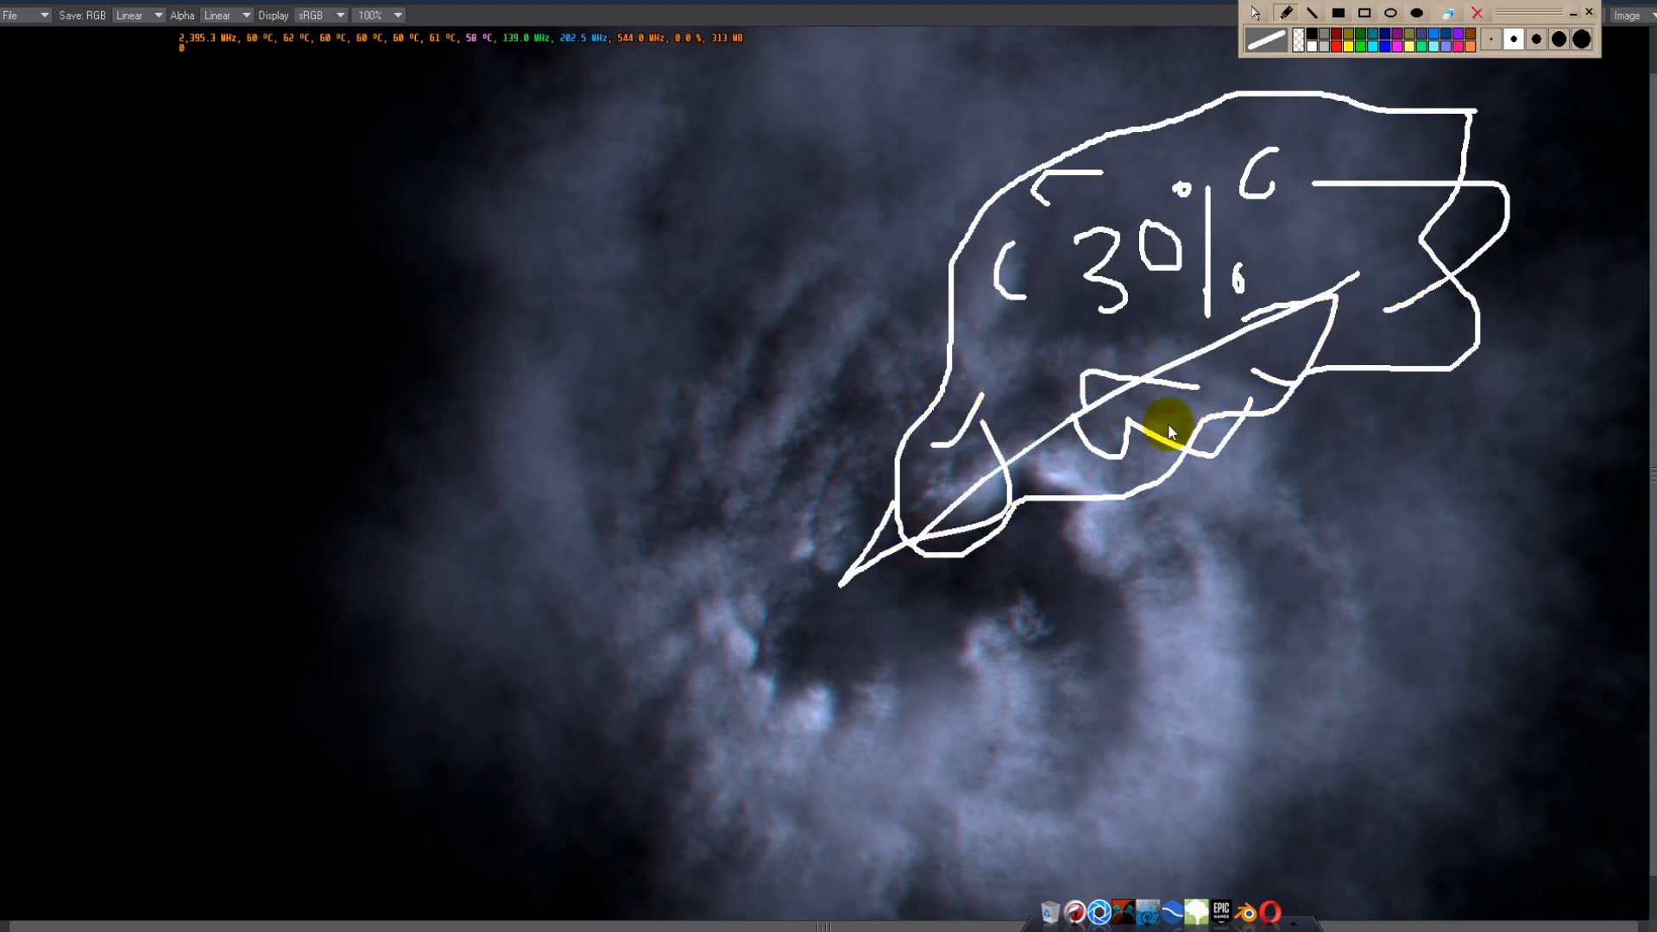
pyautogui.moveTo(964, 467); pyautogui.dragTo(1122, 261)
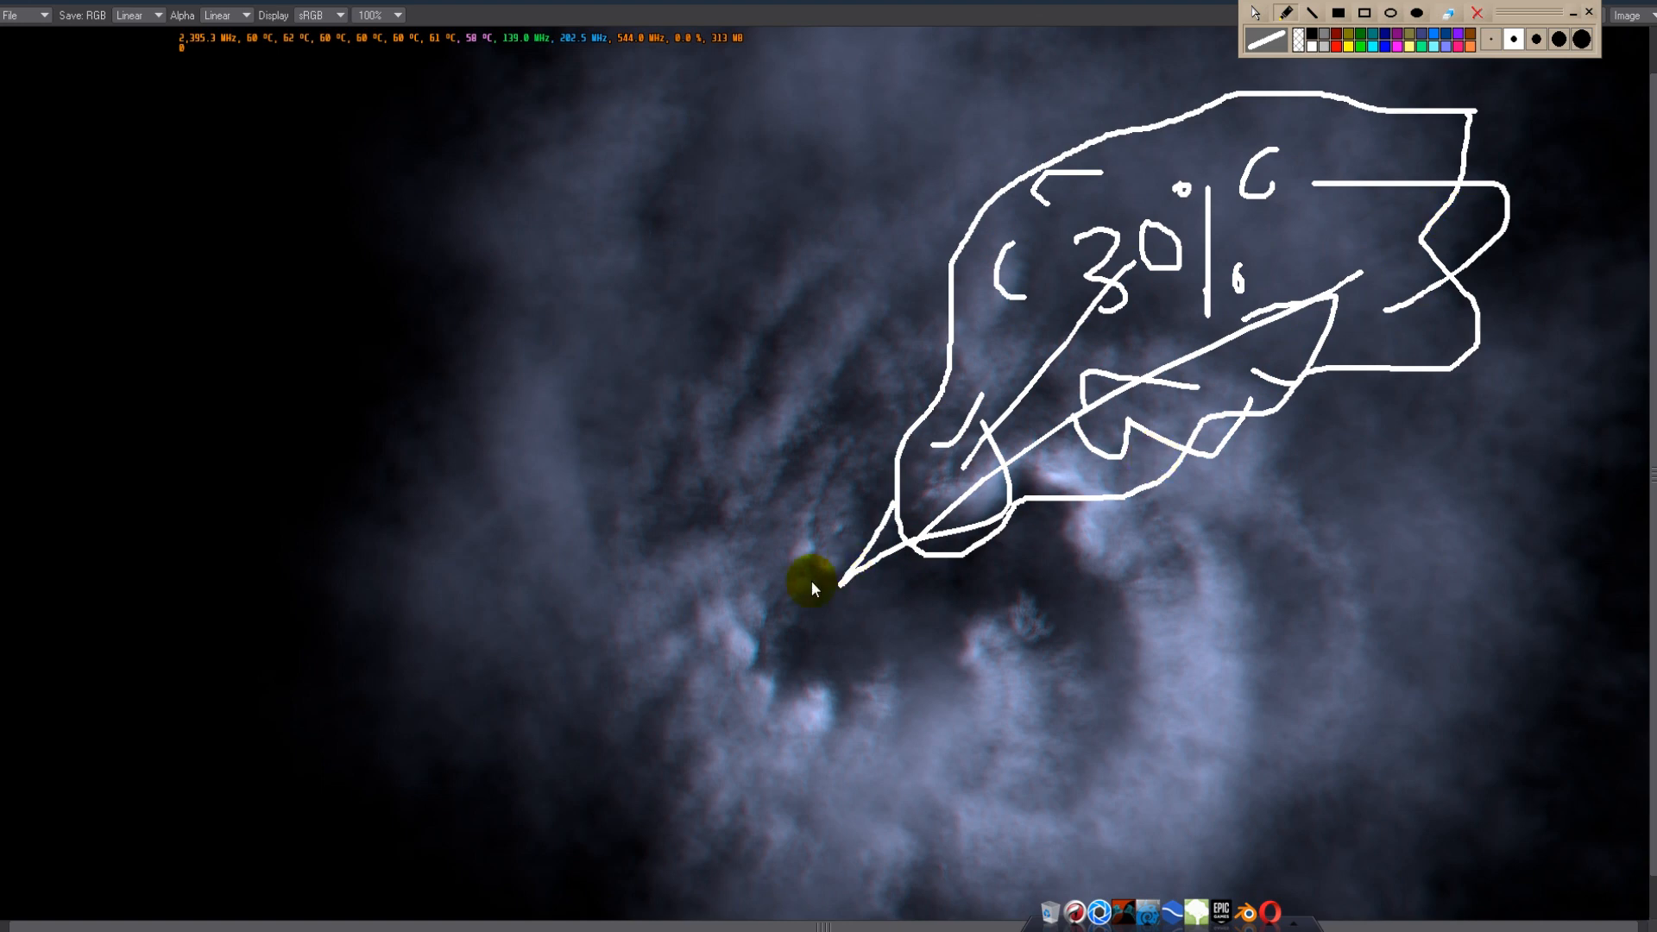
pyautogui.moveTo(882, 516); pyautogui.dragTo(893, 502)
# - Draw a curved trail from the cloud outline's tip to the image's upper edge, adding short side strokes and diagonal scribbles across the outline
pyautogui.moveTo(863, 534)
pyautogui.mouseDown()
pyautogui.moveTo(664, 618)
pyautogui.moveTo(584, 373)
pyautogui.moveTo(595, 14)
pyautogui.mouseUp()
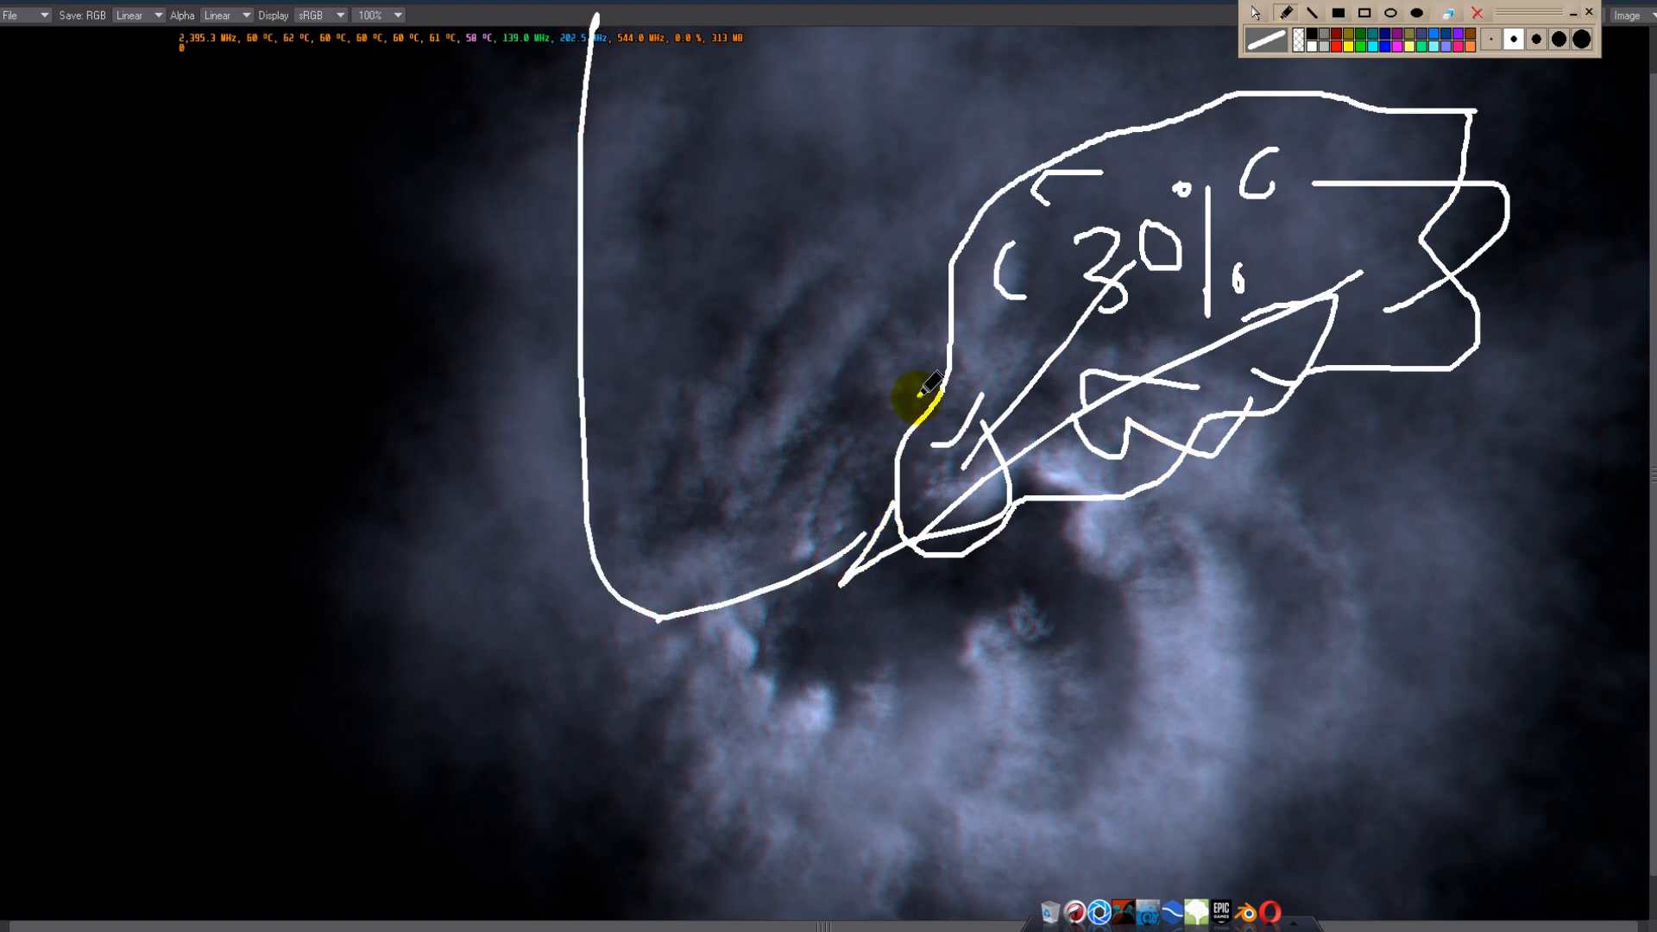
pyautogui.moveTo(915, 402); pyautogui.dragTo(592, 19)
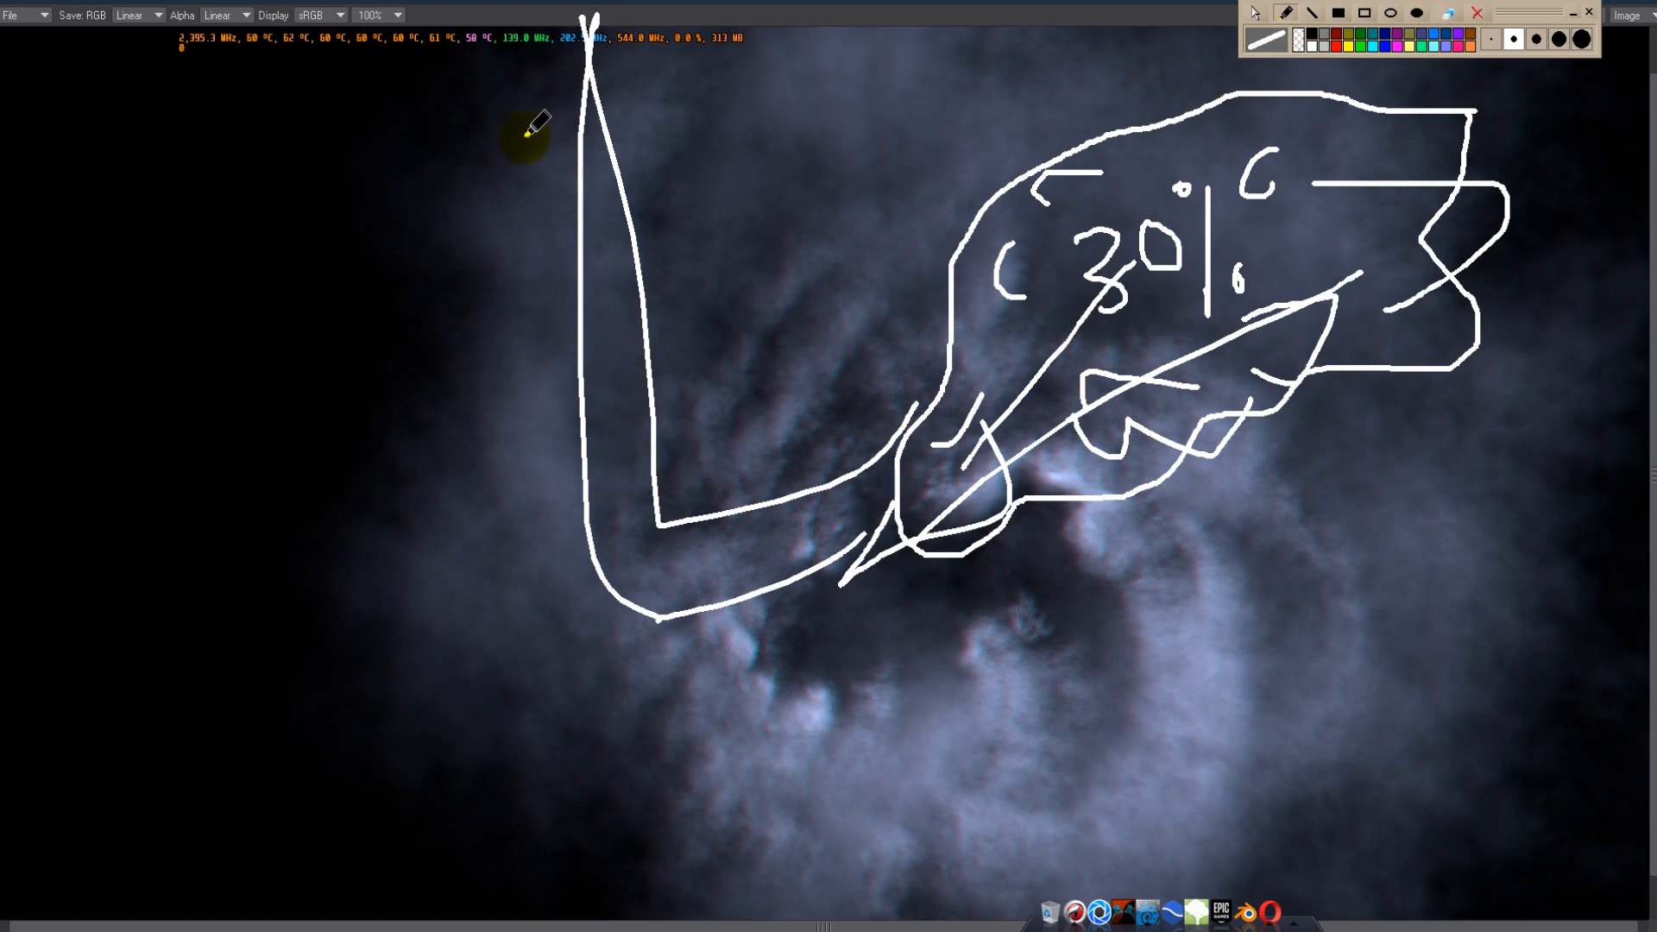
pyautogui.moveTo(555, 88); pyautogui.dragTo(507, 167)
pyautogui.moveTo(605, 90)
pyautogui.mouseDown()
pyautogui.moveTo(647, 118)
pyautogui.moveTo(551, 229)
pyautogui.moveTo(559, 383)
pyautogui.mouseUp()
pyautogui.click(515, 173)
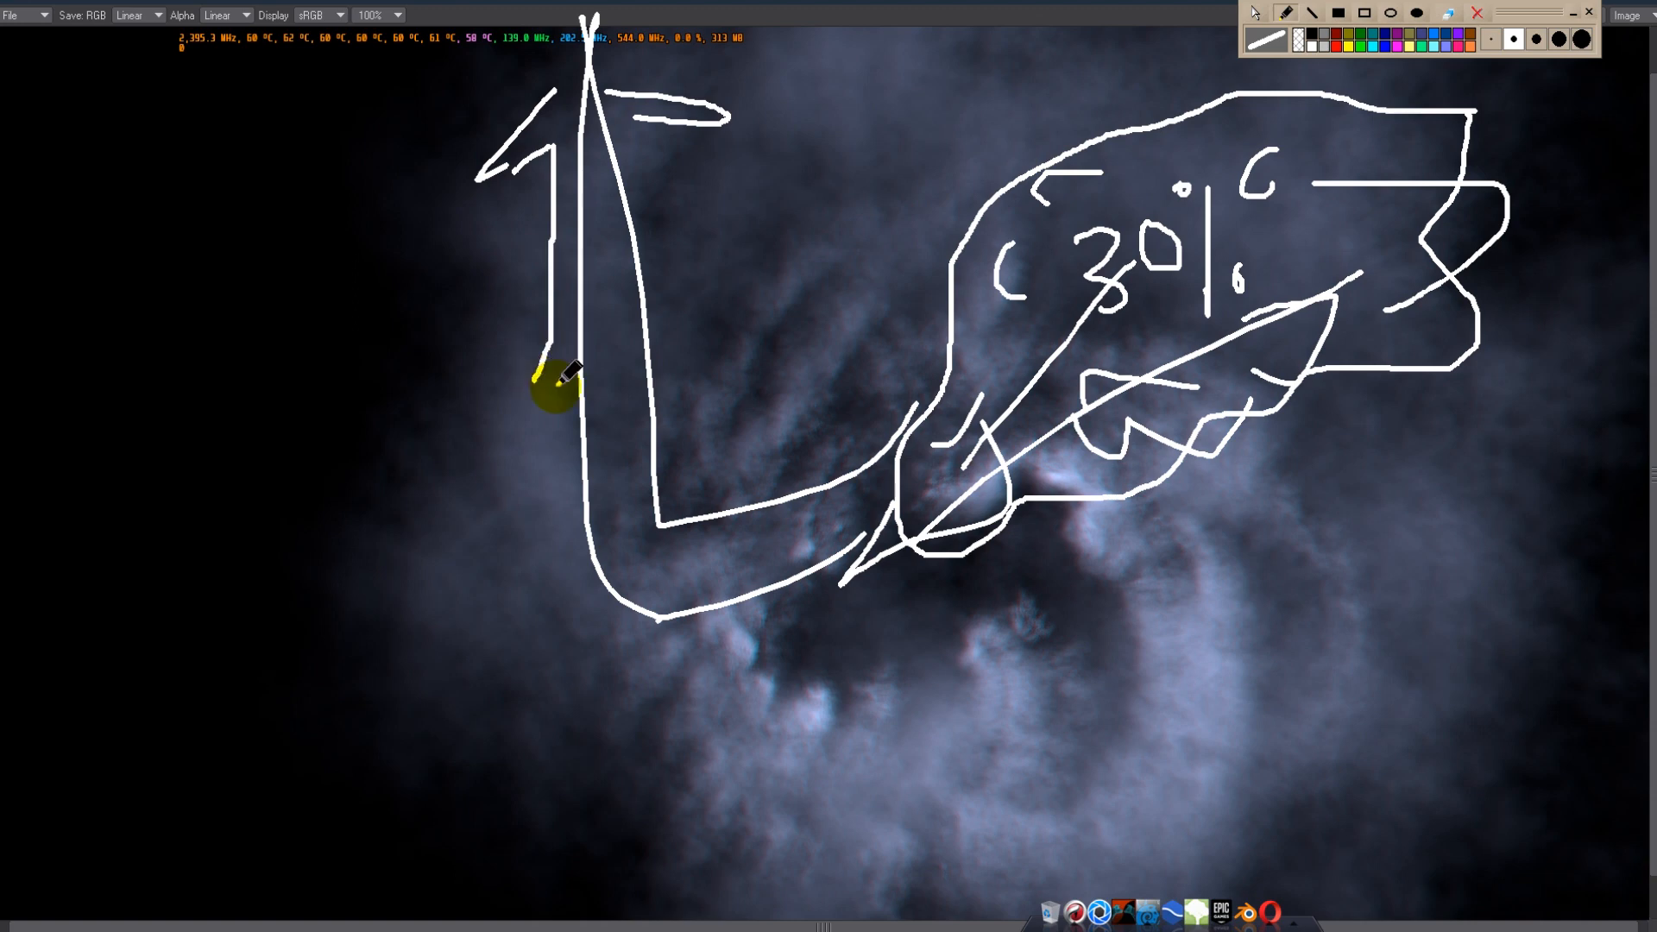
pyautogui.moveTo(608, 145)
pyautogui.mouseDown()
pyautogui.moveTo(673, 372)
pyautogui.moveTo(647, 332)
pyautogui.moveTo(654, 241)
pyautogui.mouseUp()
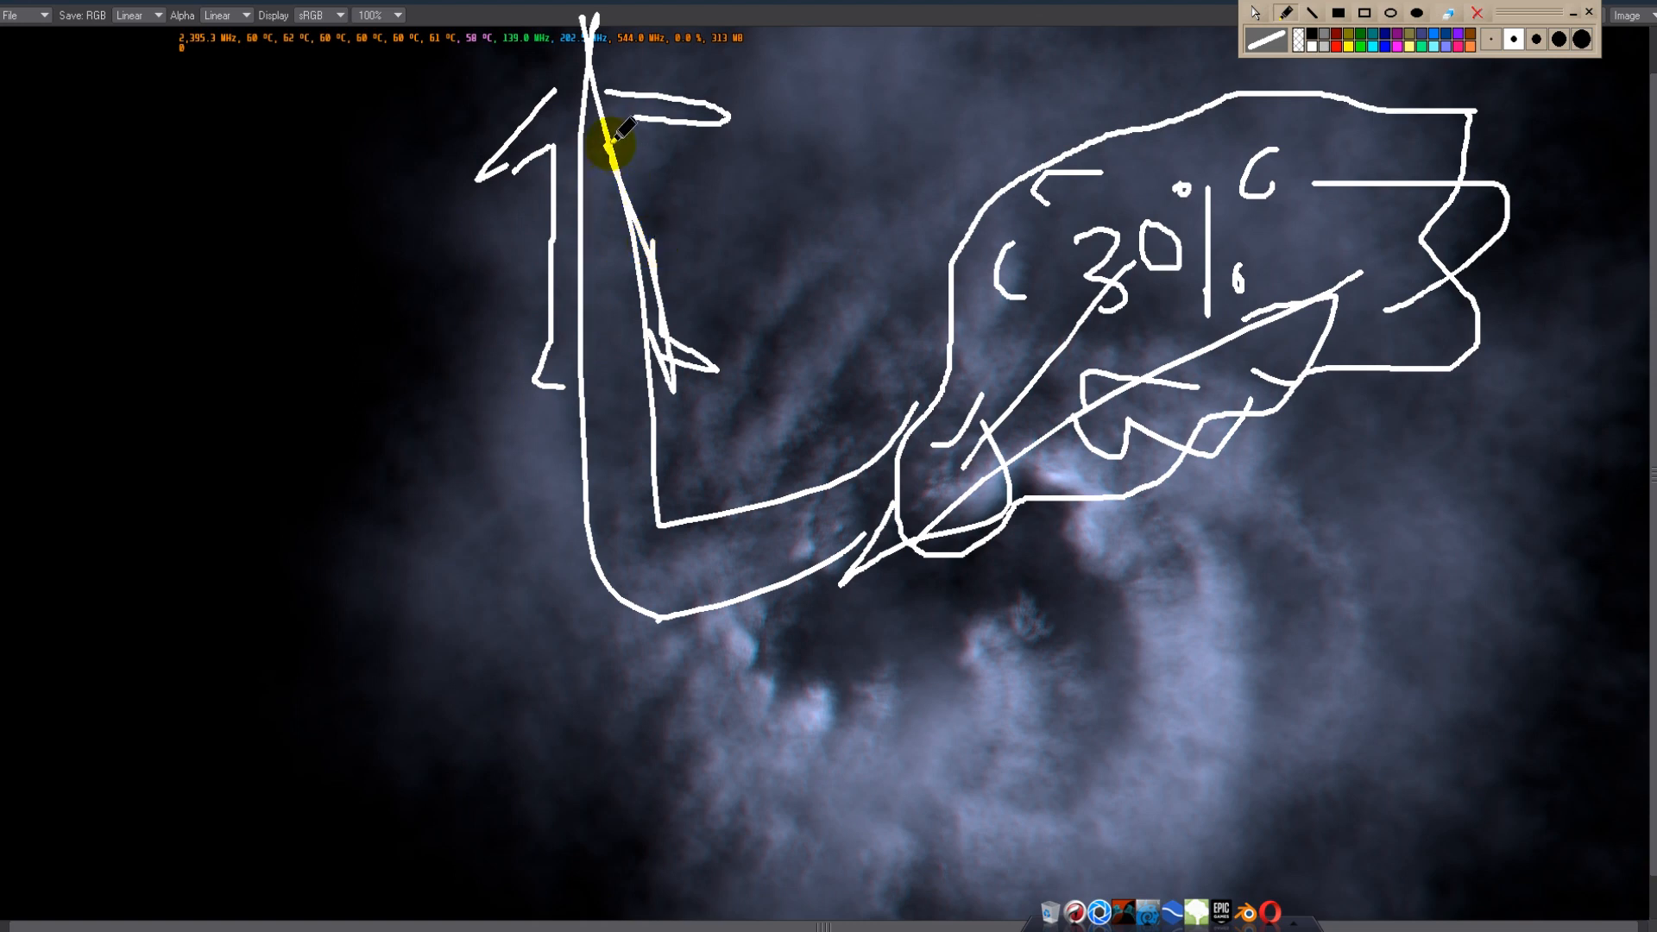
pyautogui.moveTo(523, 104); pyautogui.dragTo(524, 44)
pyautogui.moveTo(635, 87); pyautogui.dragTo(623, 28)
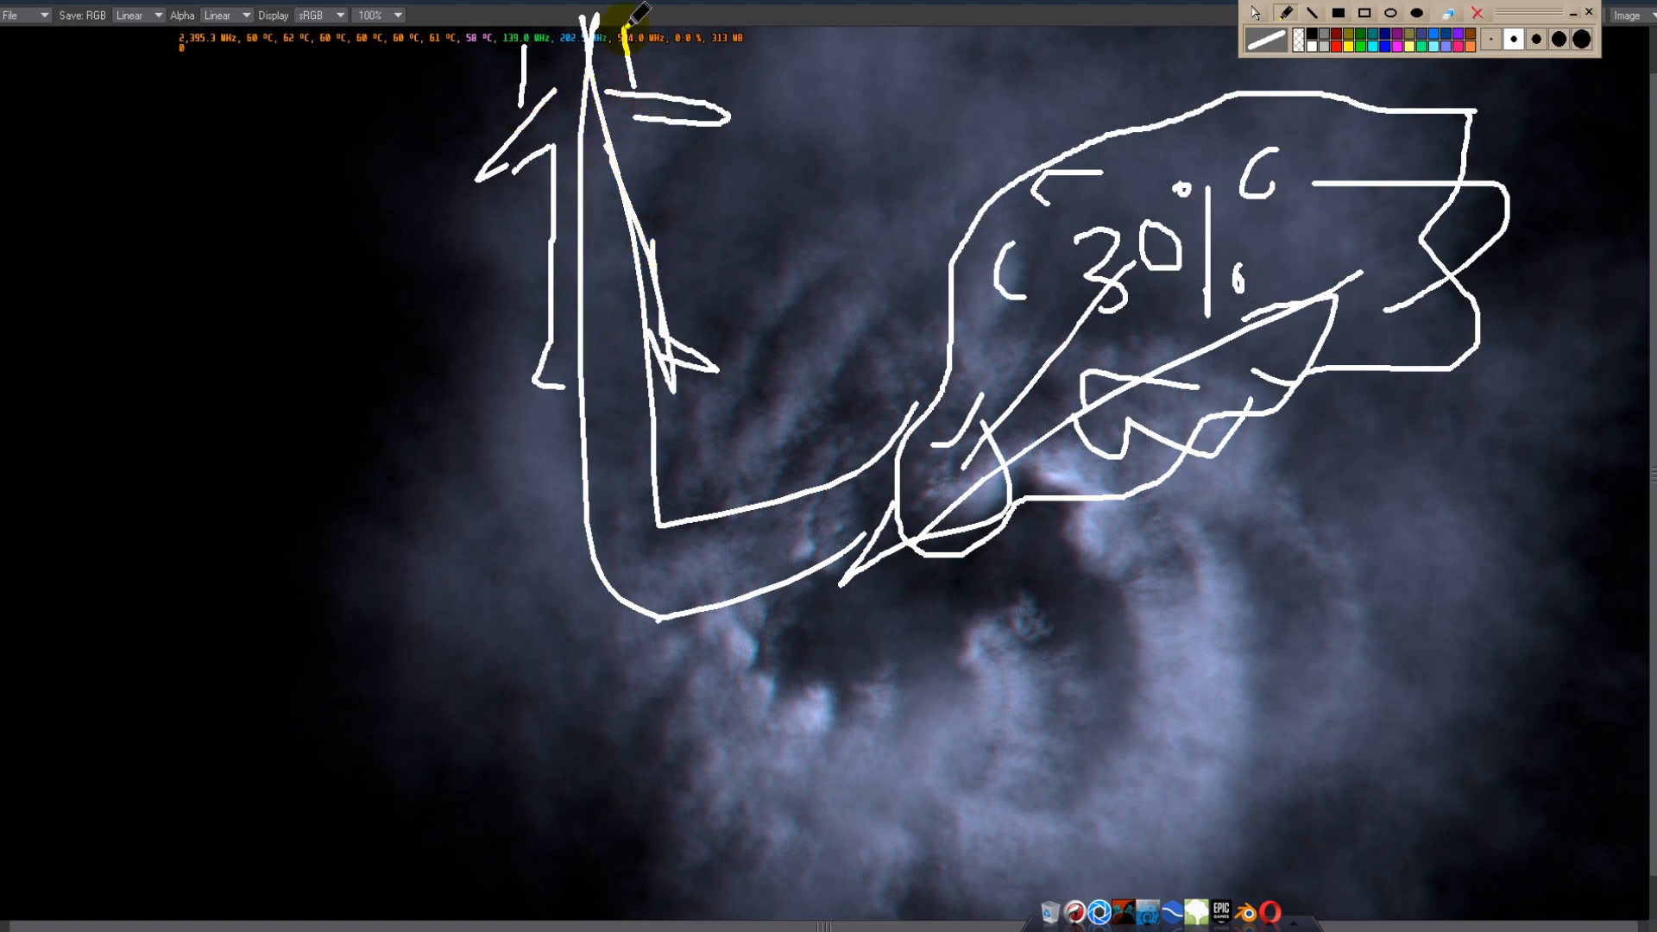
pyautogui.moveTo(607, 255); pyautogui.dragTo(636, 330)
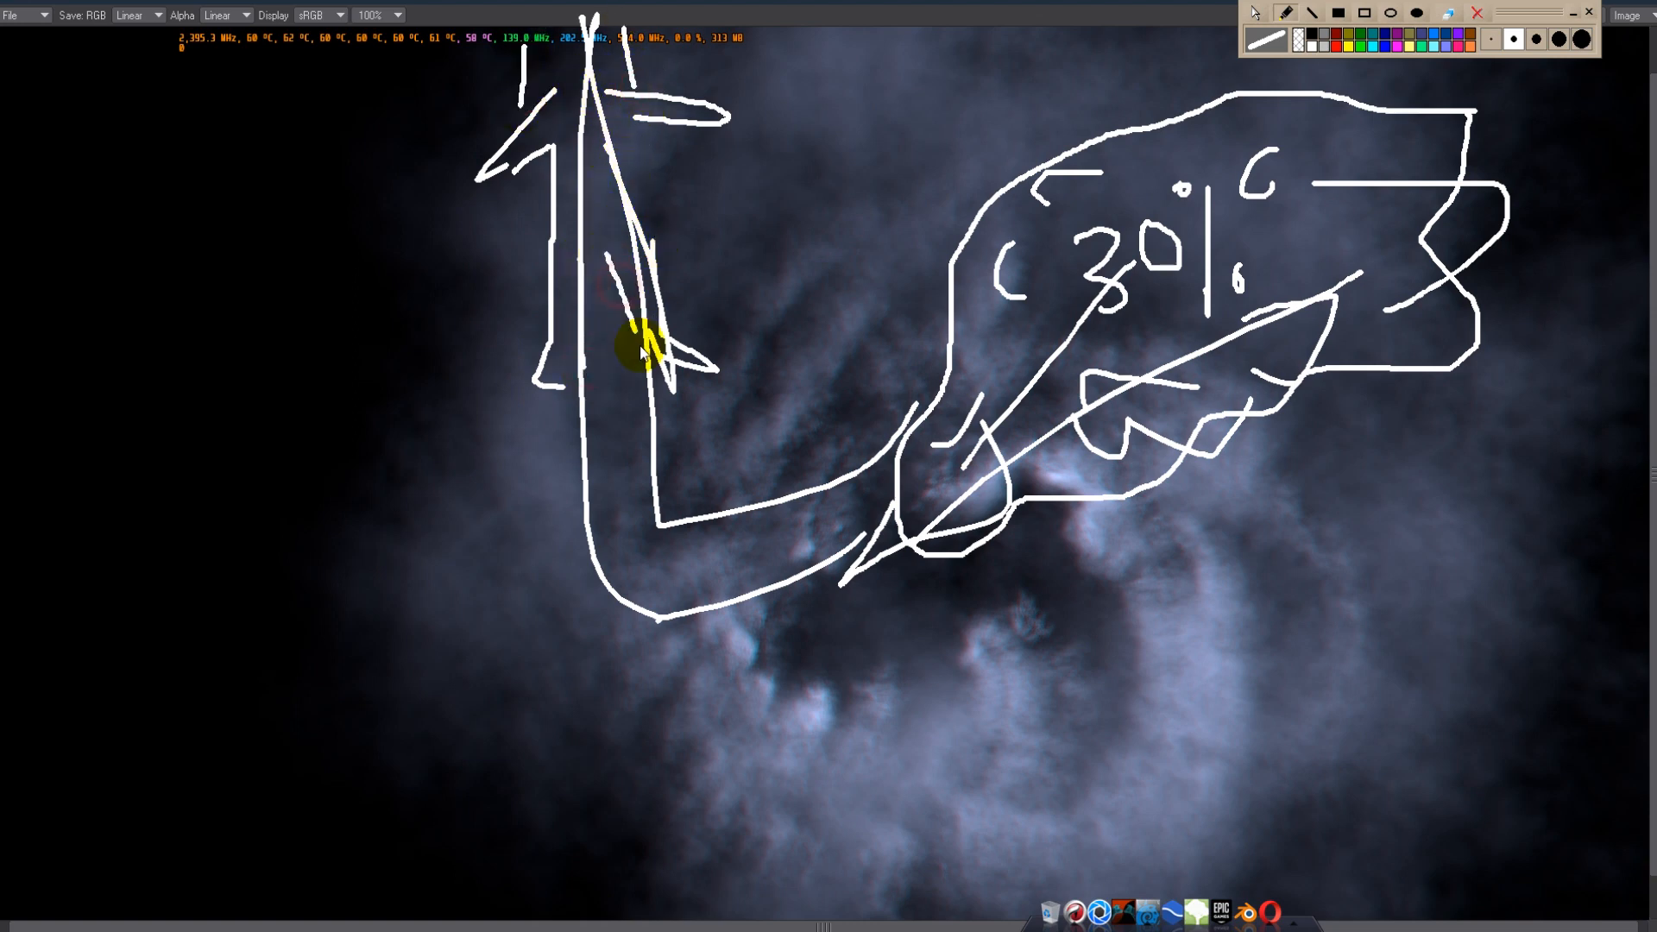
pyautogui.moveTo(854, 473); pyautogui.dragTo(901, 432)
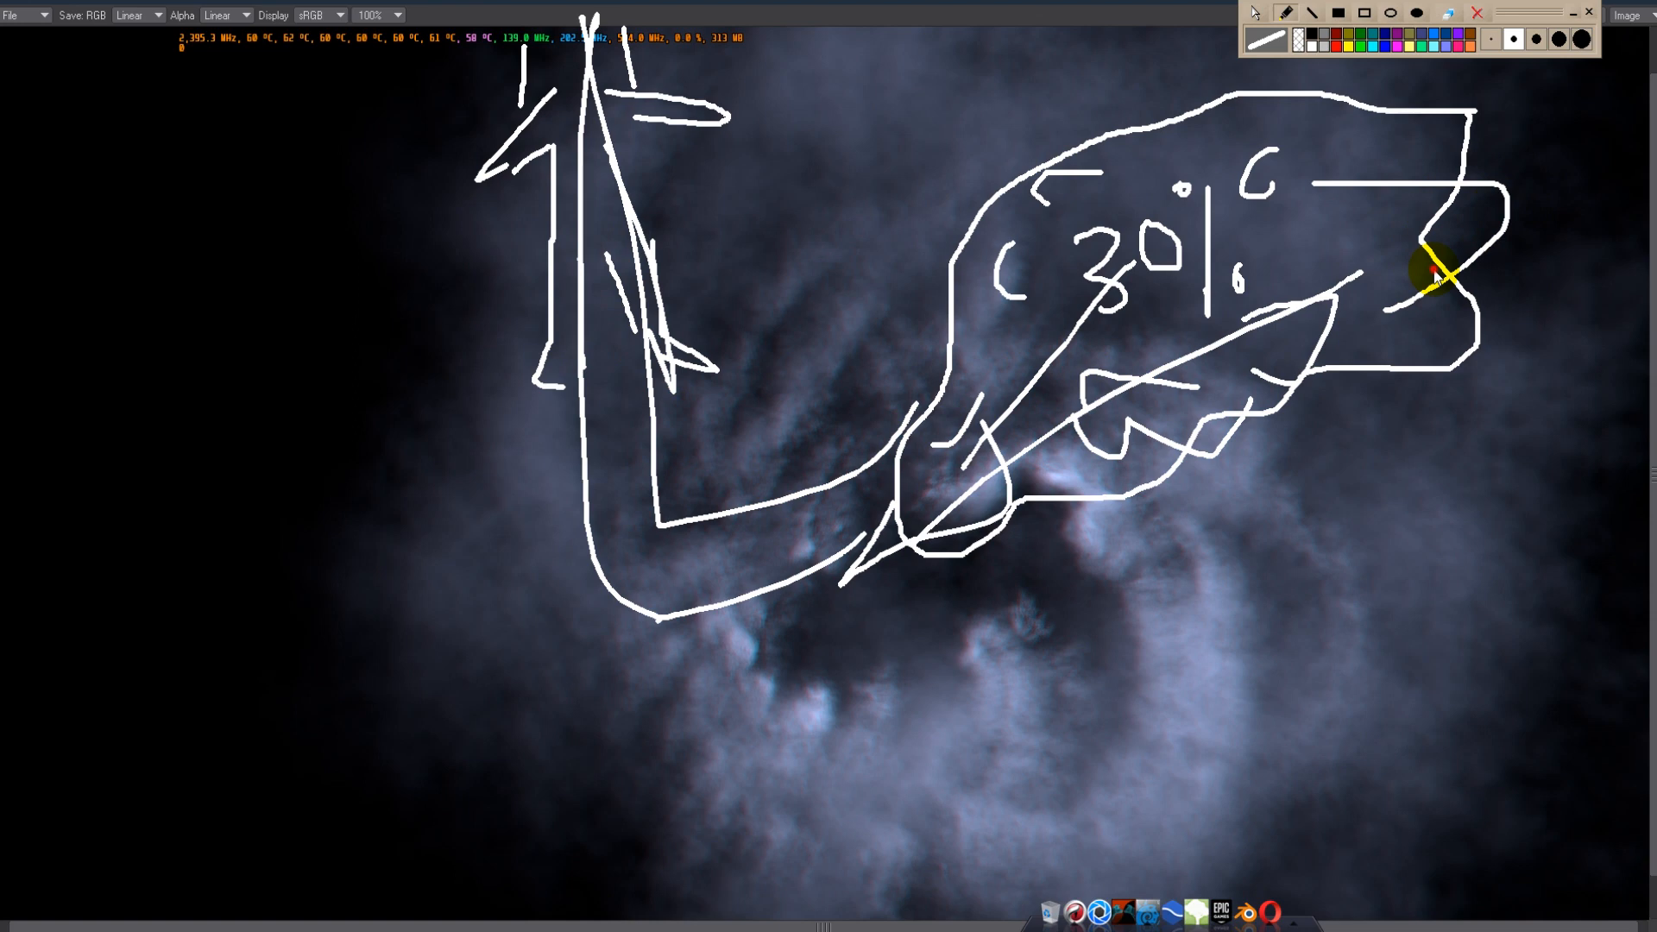
pyautogui.moveTo(1435, 274); pyautogui.dragTo(1027, 449)
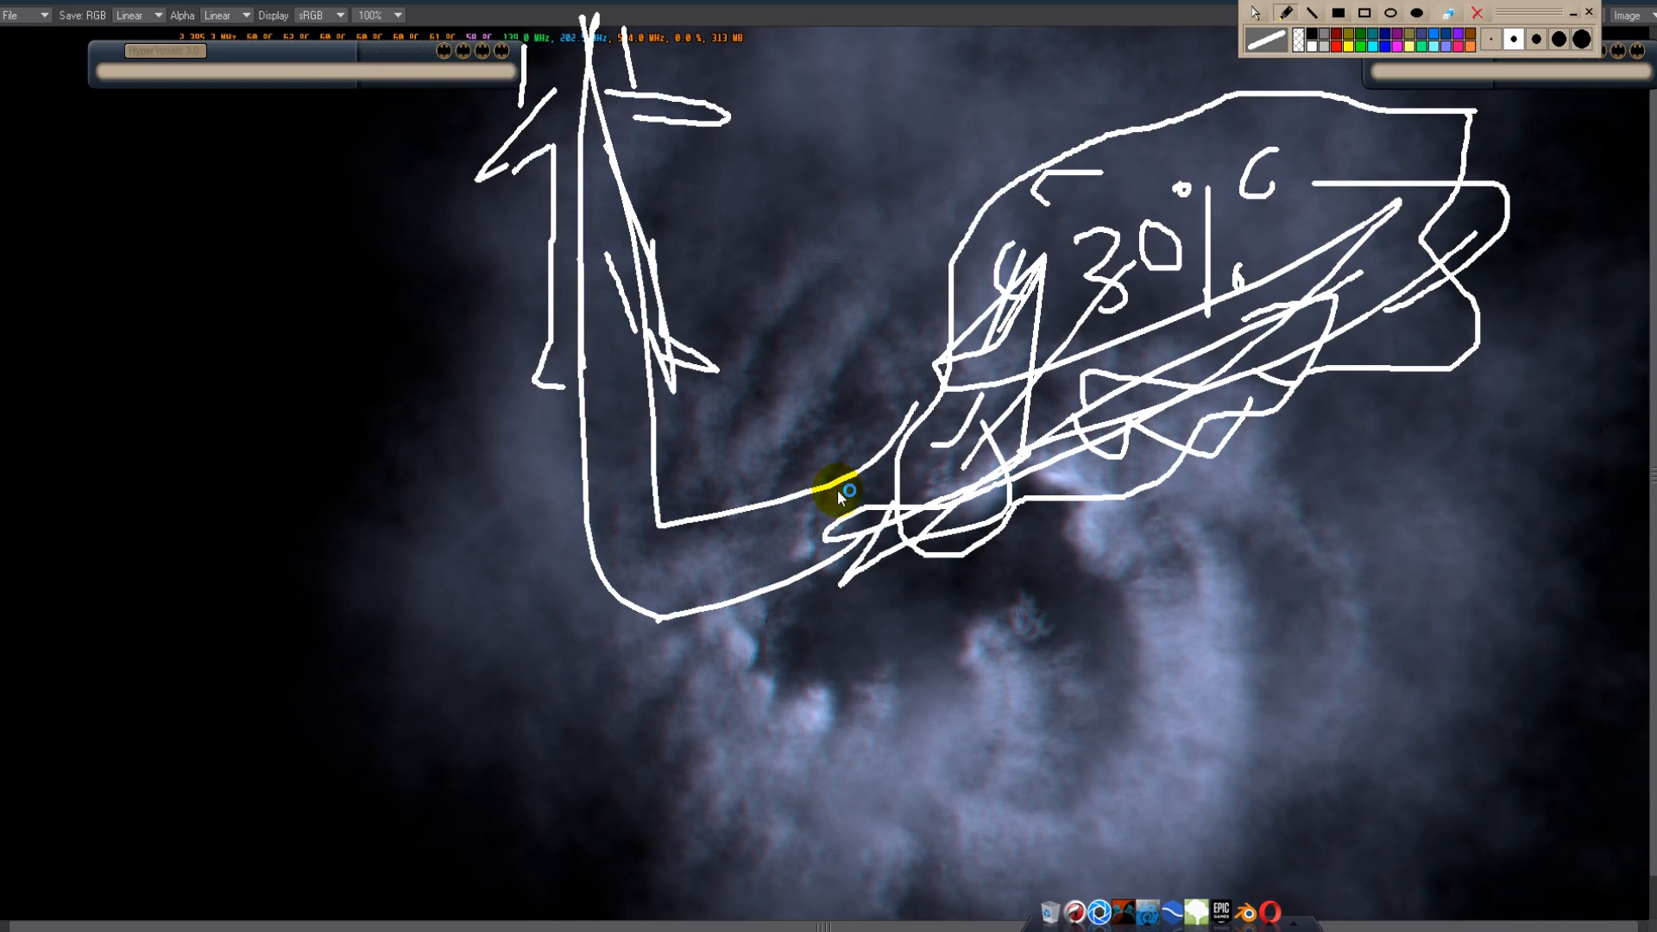
# - Clear the freehand annotations and move the Bandicam recorder window away from the centre of the cloud render
pyautogui.hotkey('ctrl', 'shift', 'Escape')
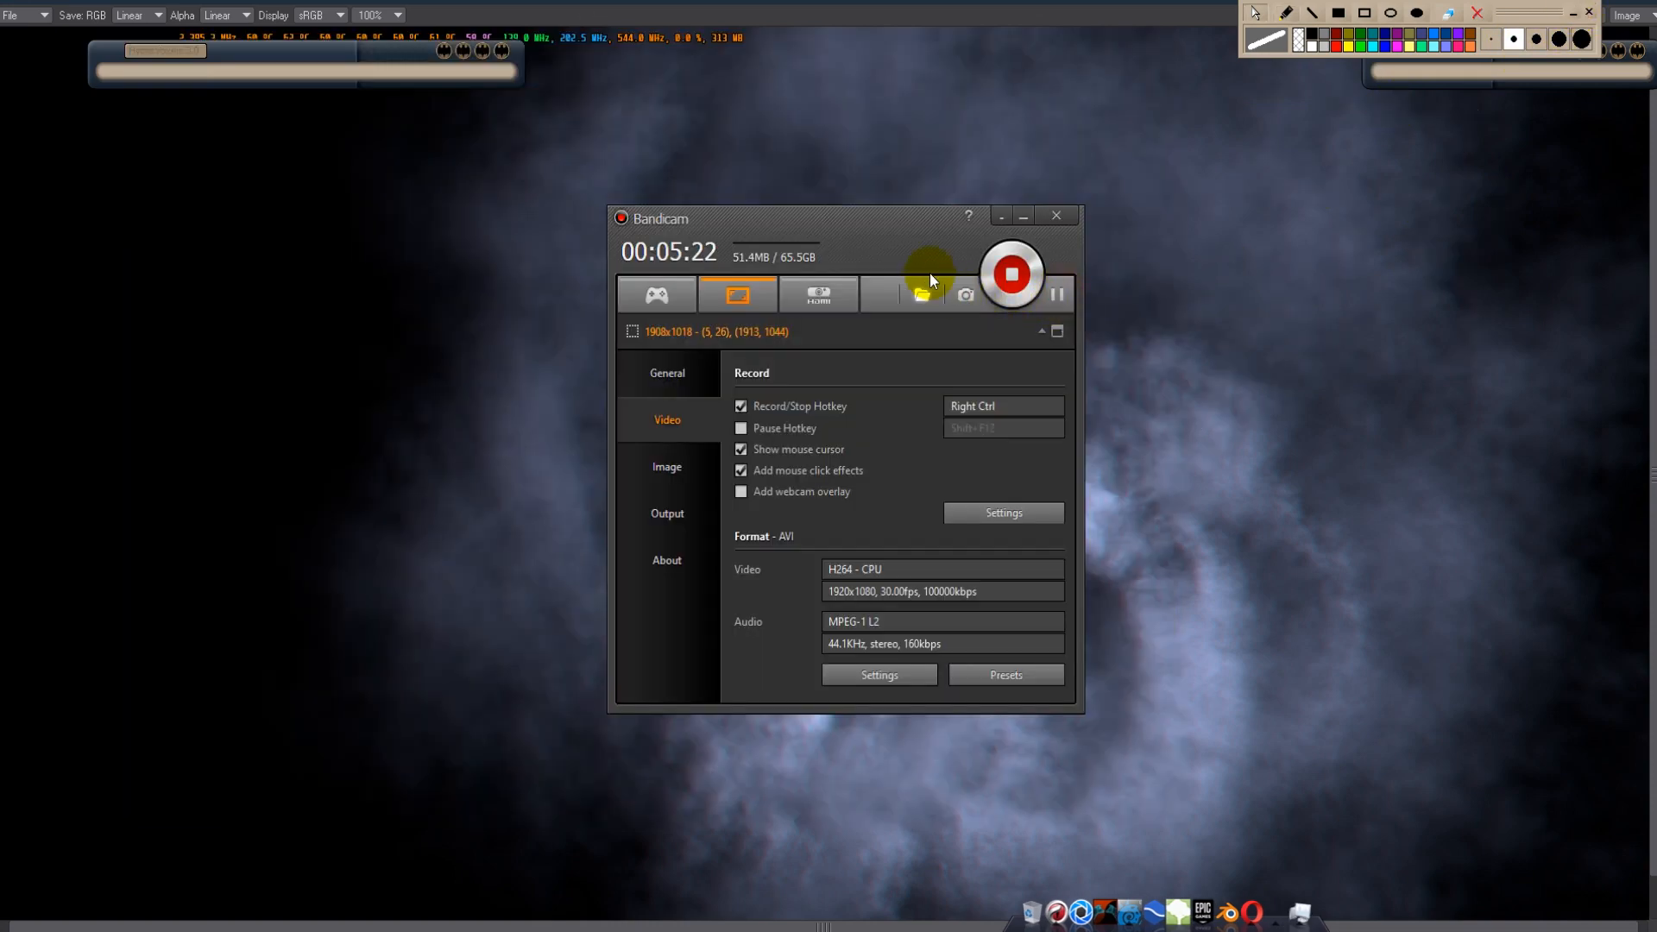
pyautogui.moveTo(900, 236); pyautogui.dragTo(437, 257)
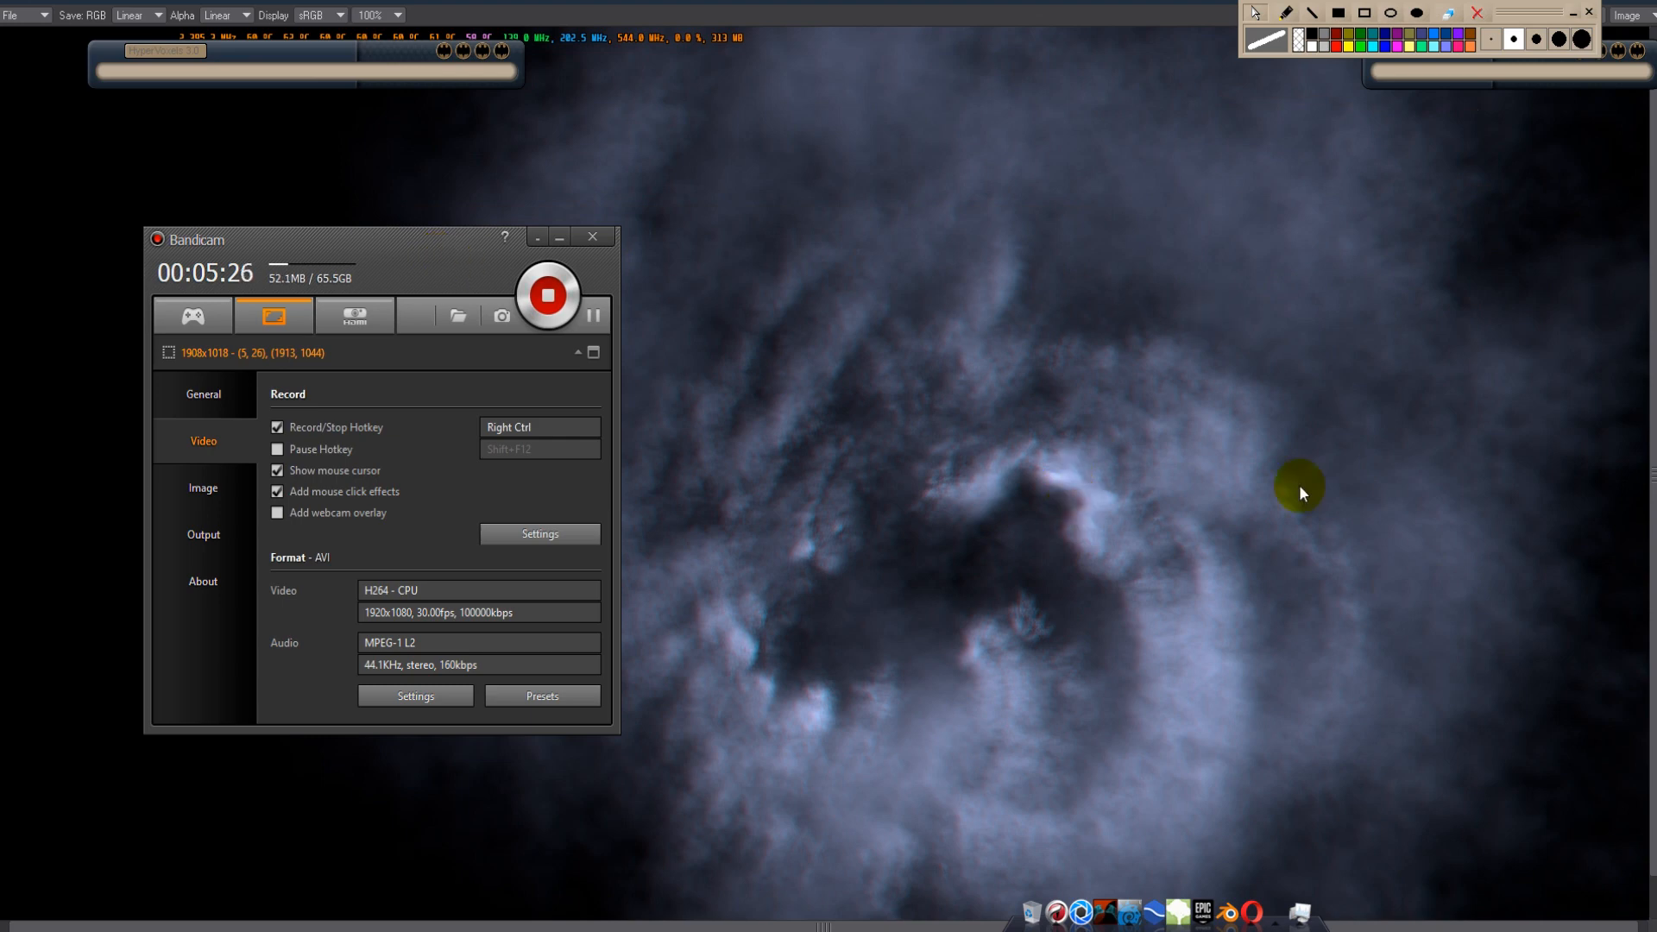
pyautogui.moveTo(468, 271); pyautogui.dragTo(363, 207)
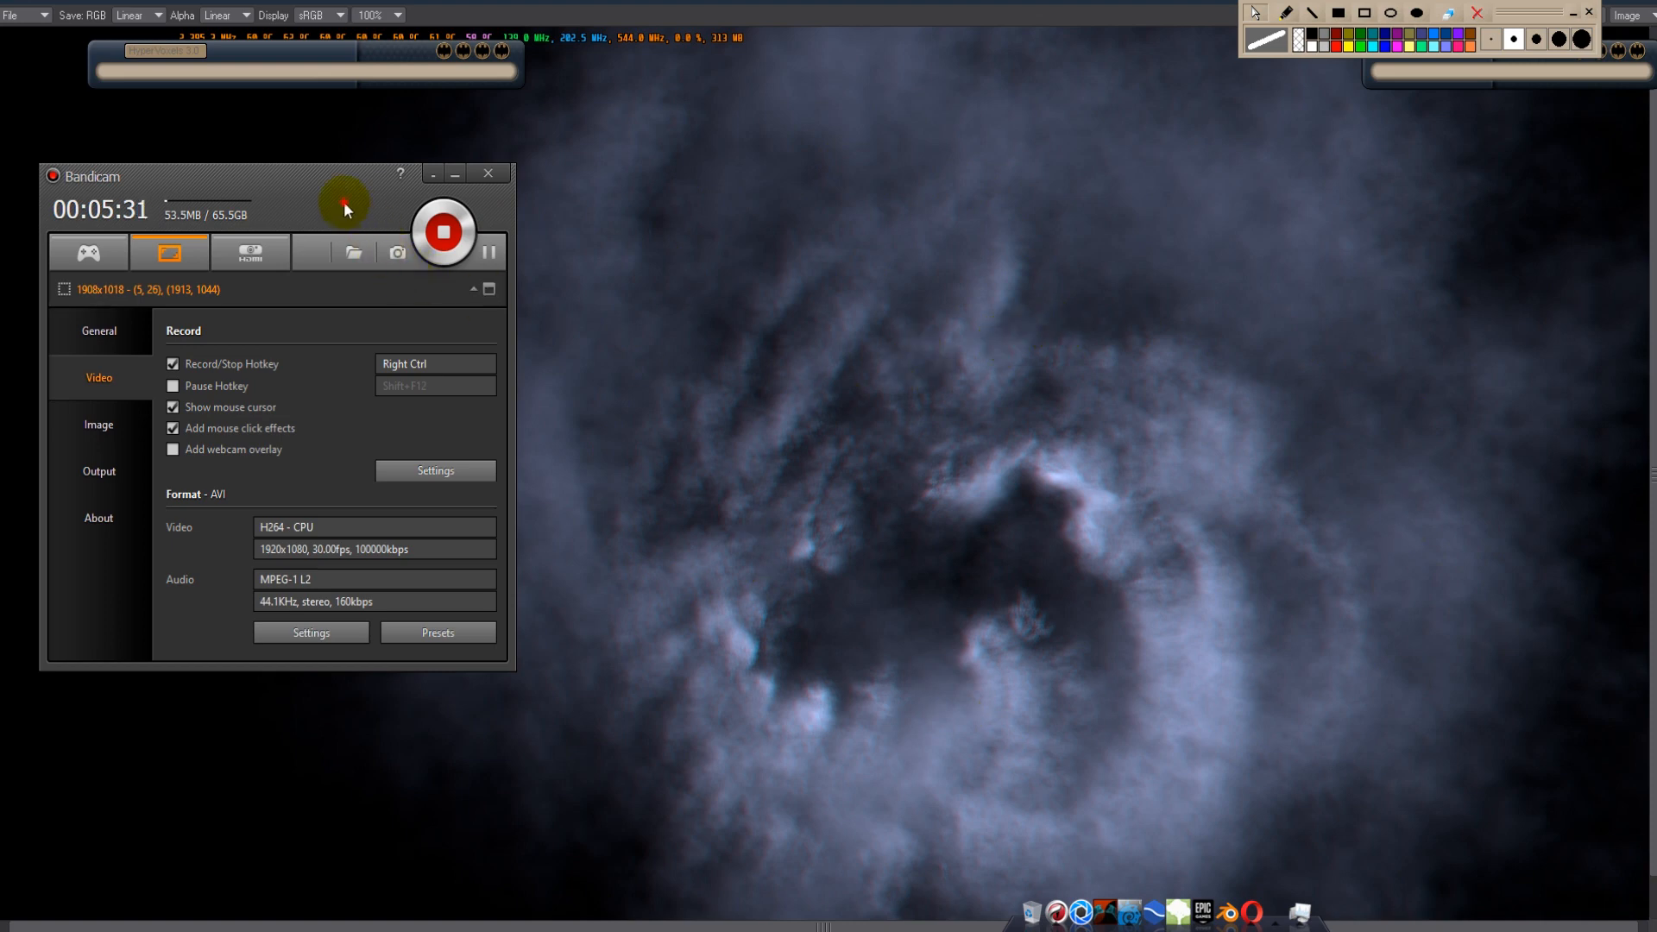
pyautogui.moveTo(344, 200); pyautogui.dragTo(314, 163)
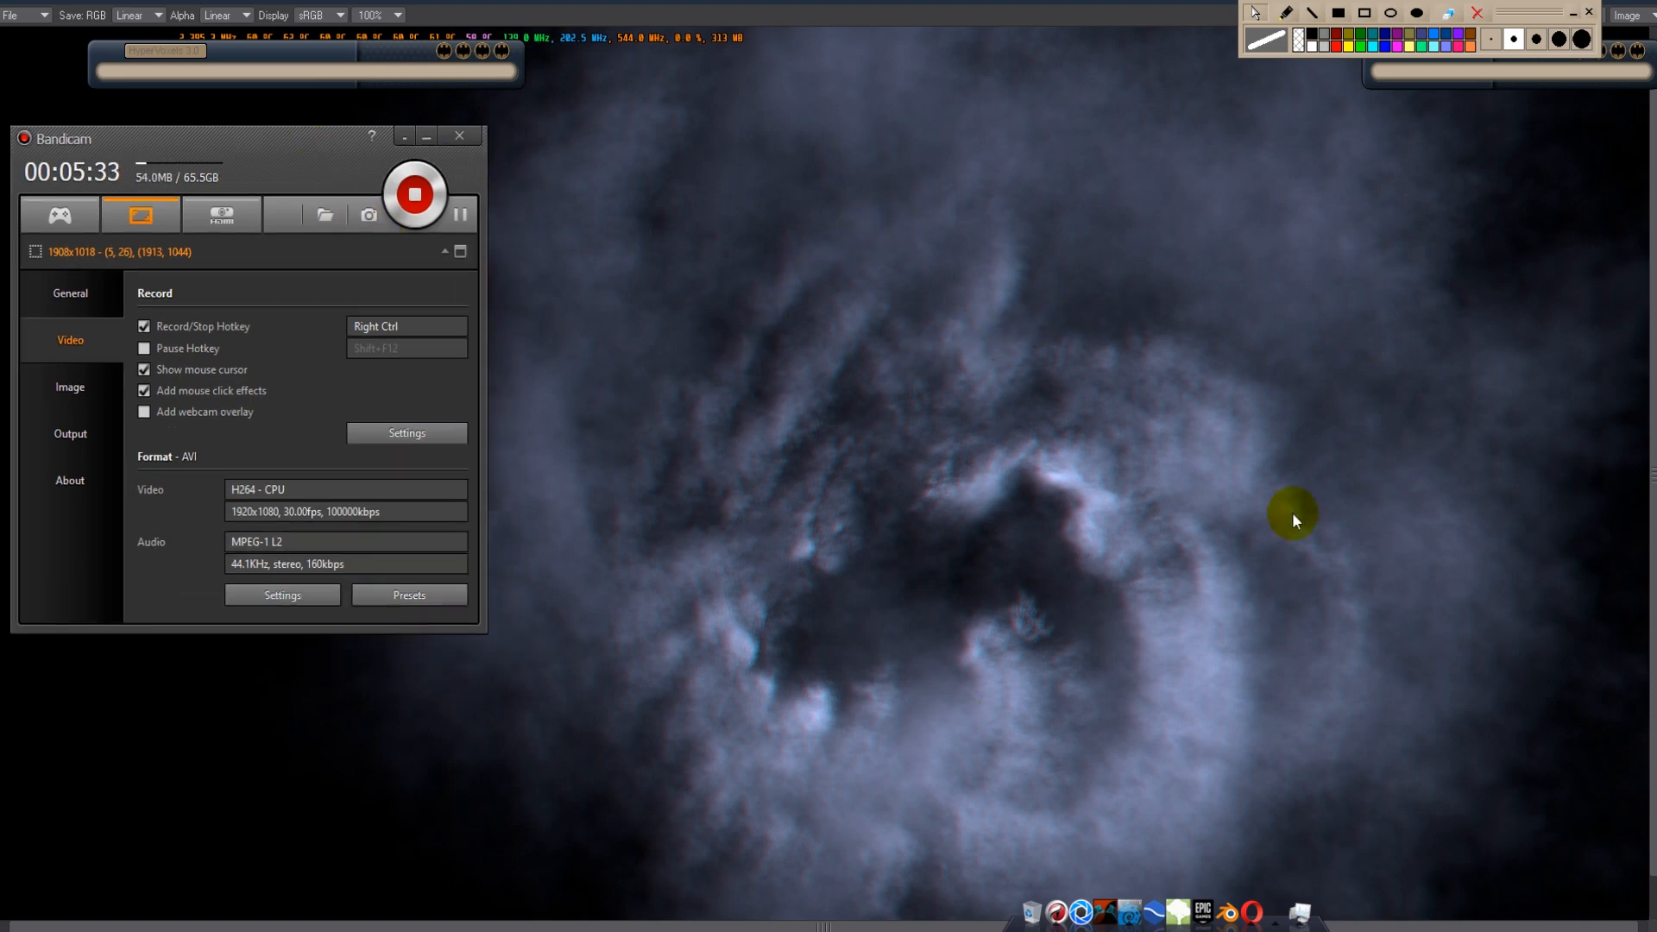